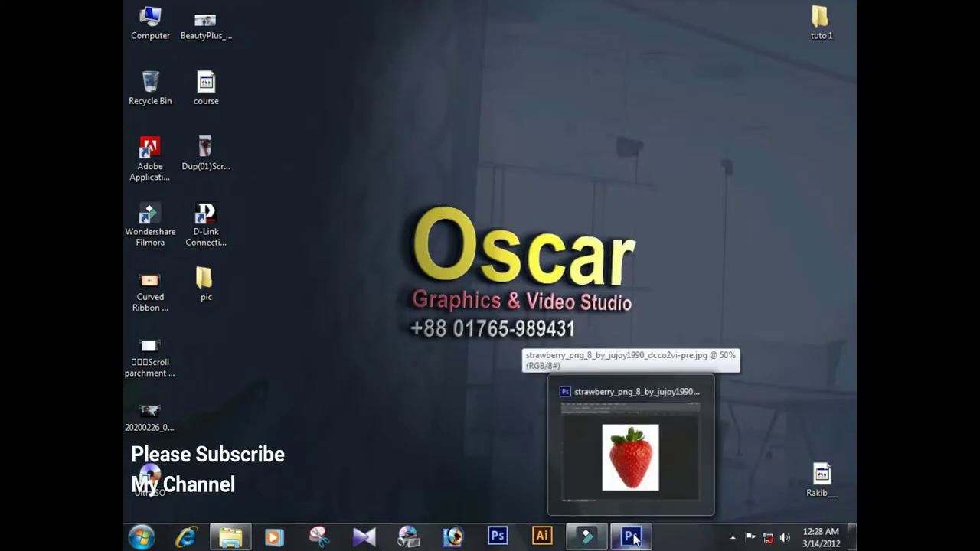
Bring up the red splash document and hide the panels around its canvas.
{"action": "left_click", "coordinate": [636, 444]}
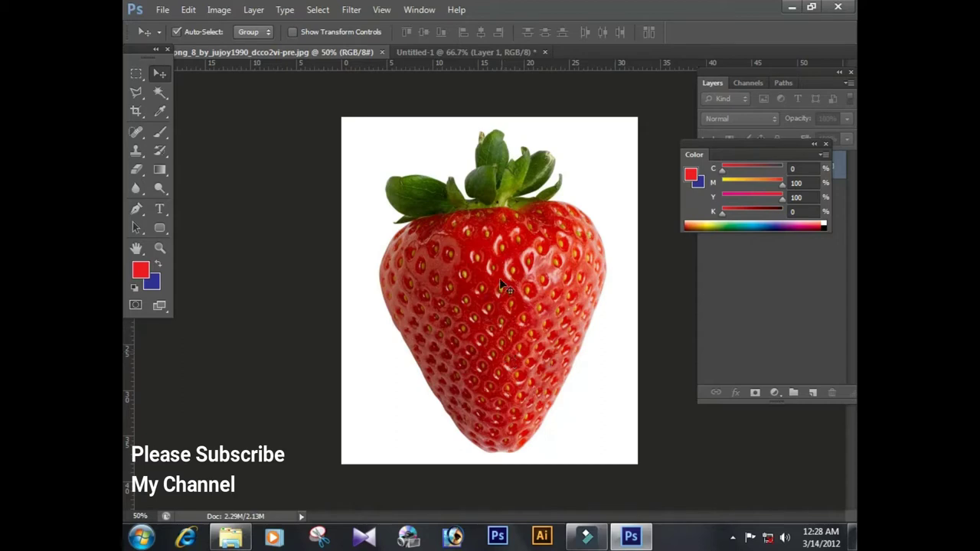
{"action": "left_click", "coordinate": [451, 53]}
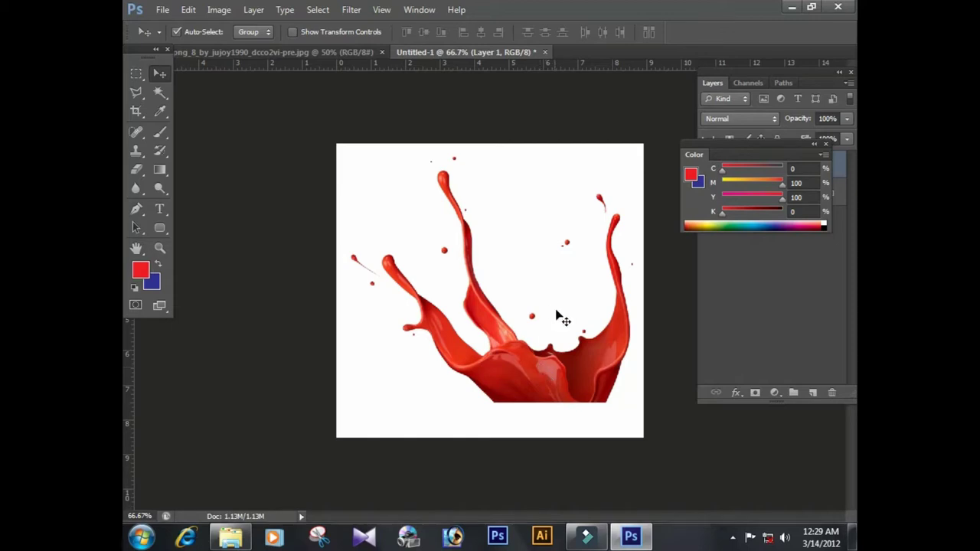
{"action": "key", "text": "Tab"}
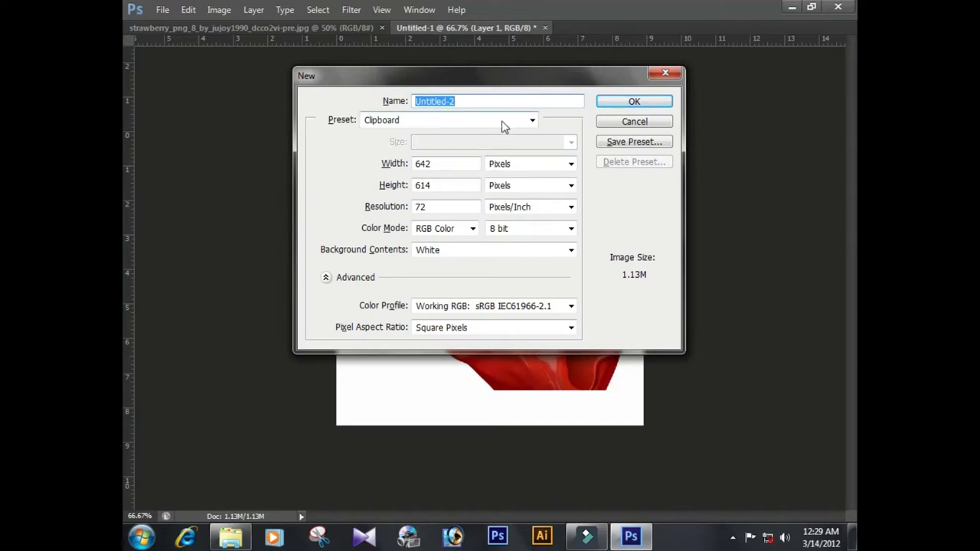
Create a new A4 document (210 × 297 mm, 300 ppi) from the International Paper preset.
{"action": "left_click", "coordinate": [529, 122]}
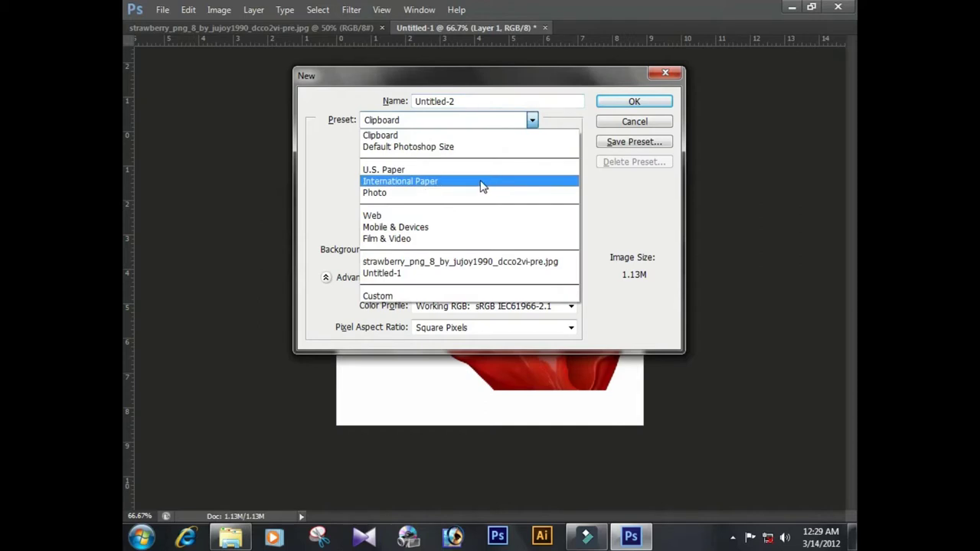
{"action": "left_click", "coordinate": [481, 183]}
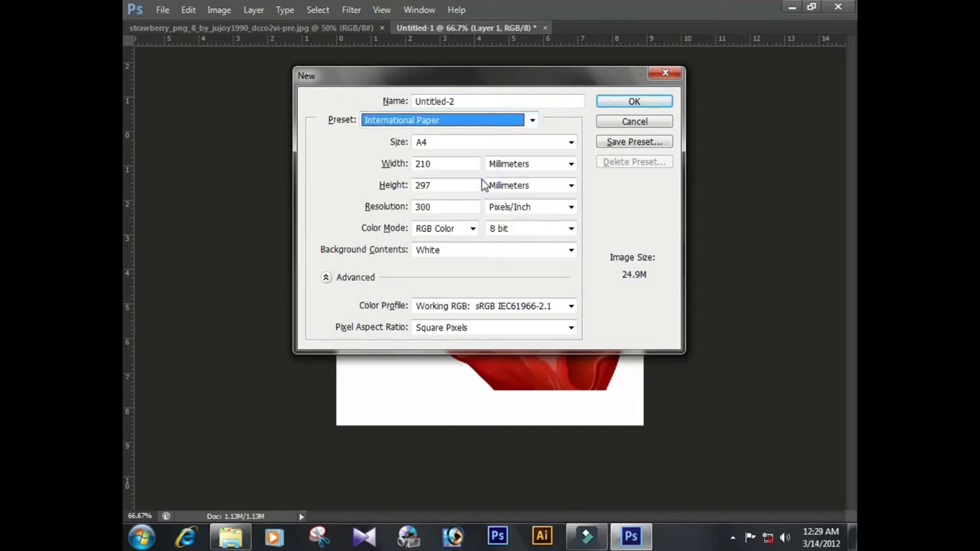
{"action": "key", "text": "Return"}
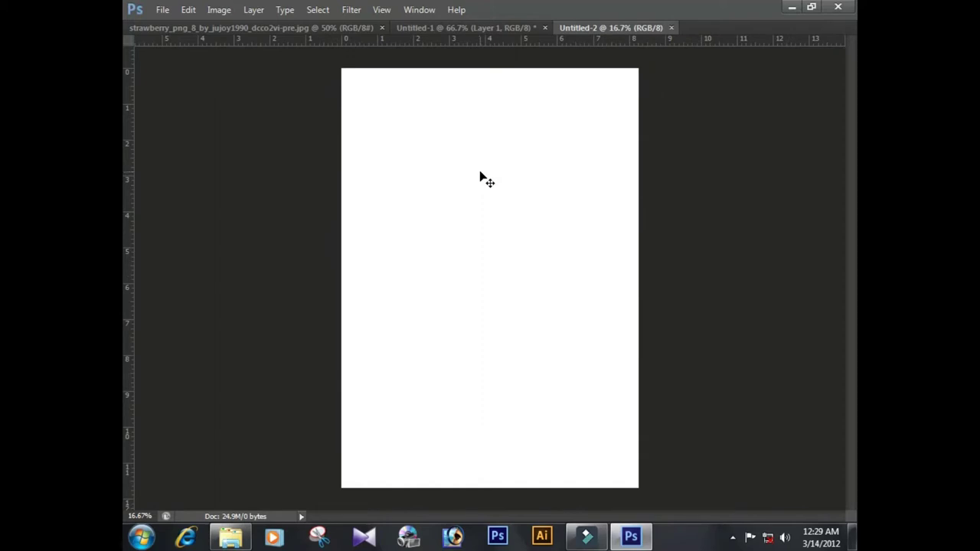
{"action": "key", "text": "F6"}
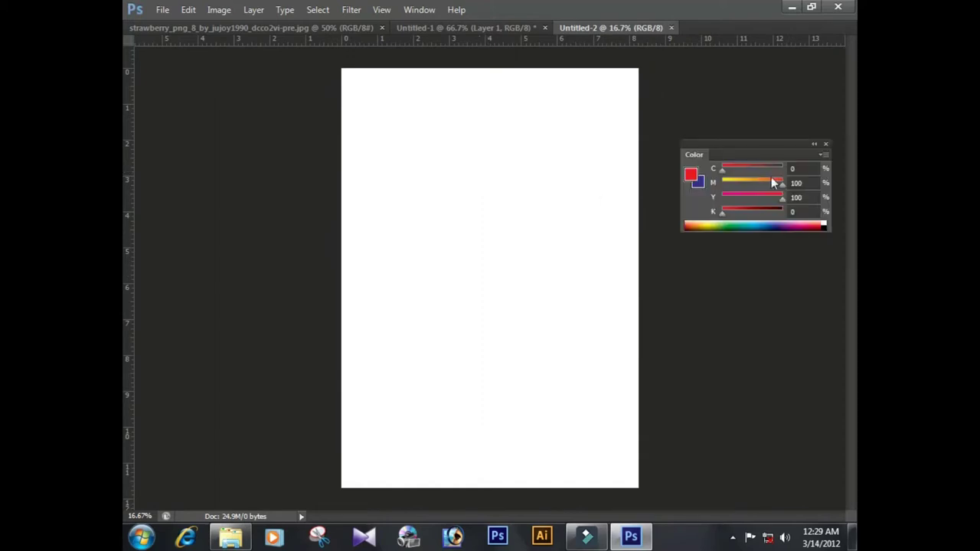
Fill the whole document with orange by setting magenta to 65 (C0 M65 Y100 K0).
{"action": "left_click", "coordinate": [762, 183]}
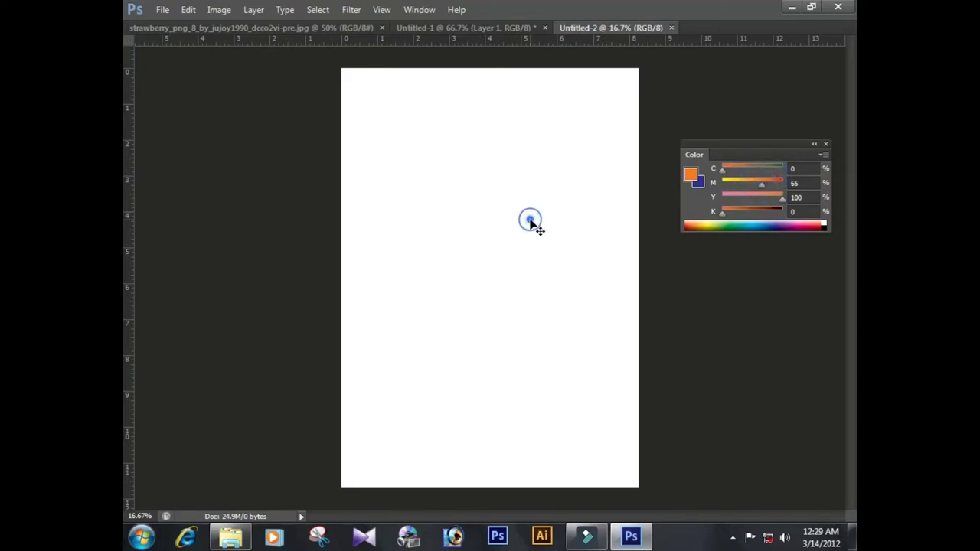
{"action": "key", "text": "alt+BackSpace"}
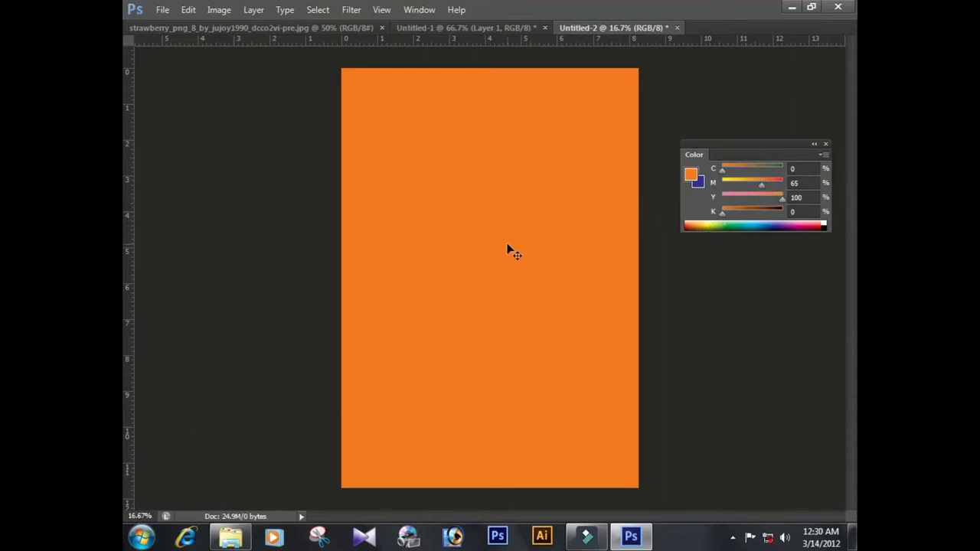
{"action": "key", "text": "alt"}
{"action": "key", "text": "Tab"}
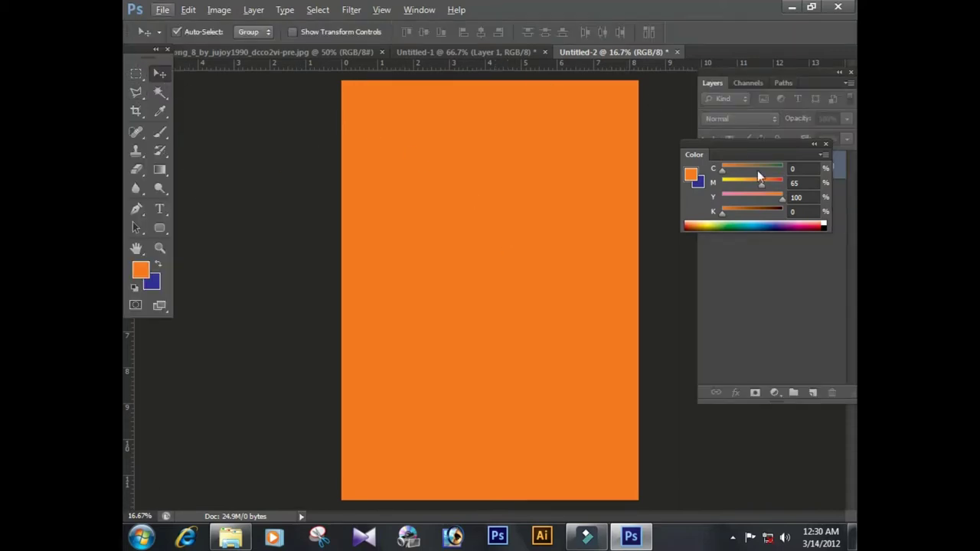
Move the colour sliders aside and set the foreground colour to pure white.
{"action": "left_click_drag", "start_coordinate": [748, 145], "coordinate": [761, 192]}
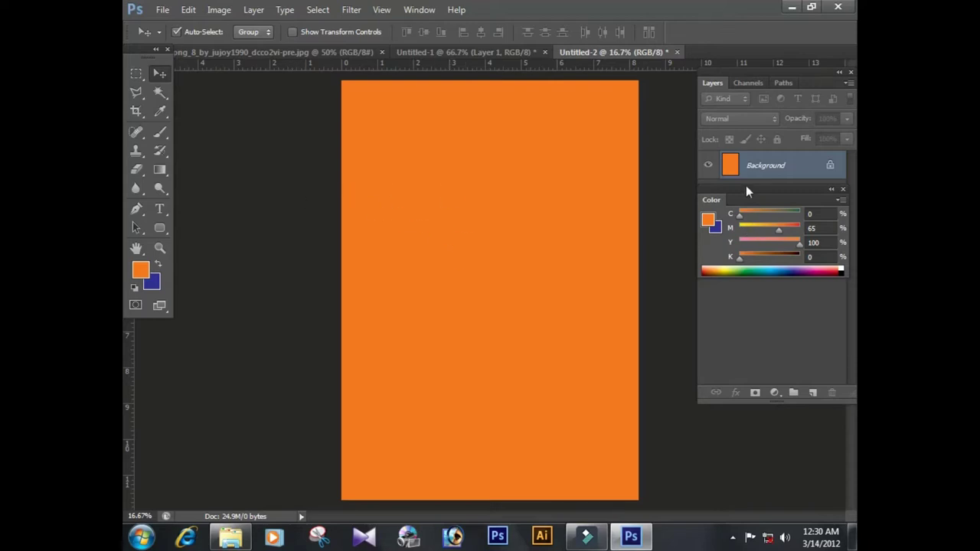
{"action": "left_click_drag", "start_coordinate": [748, 192], "coordinate": [739, 240]}
{"action": "left_click", "coordinate": [699, 267]}
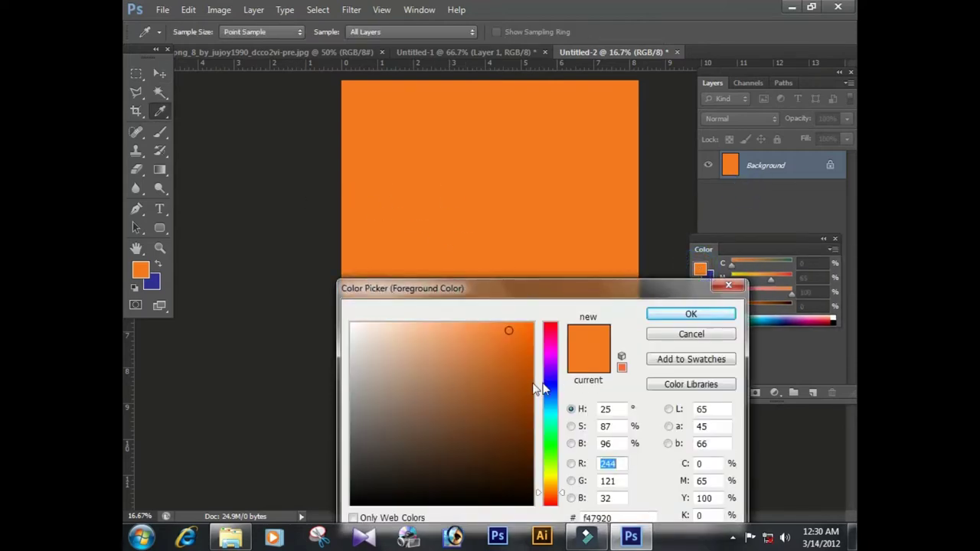
{"action": "left_click_drag", "start_coordinate": [412, 384], "coordinate": [184, 200]}
{"action": "key", "text": "Return"}
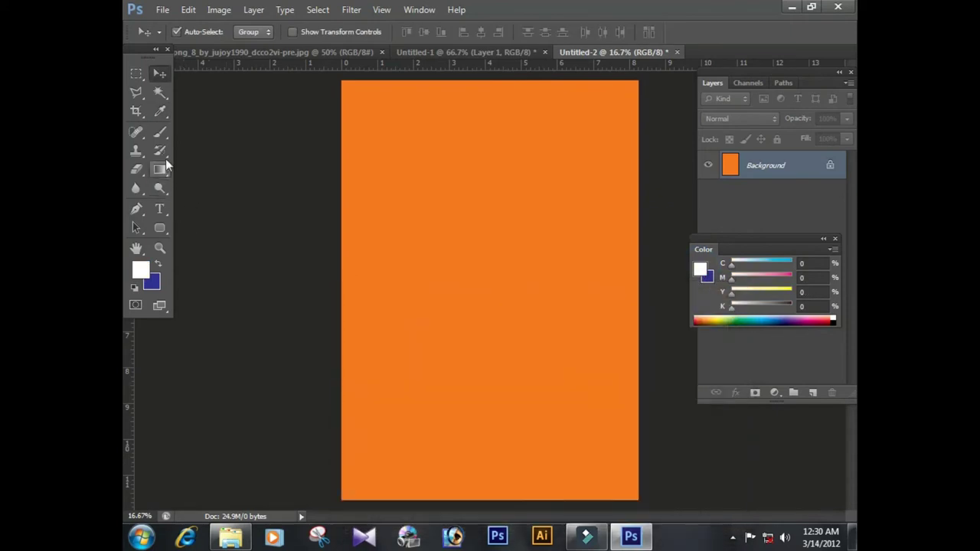
Select the Brush tool, dock the colour sliders under Layers, and add Layer 1.
{"action": "left_click", "coordinate": [158, 135]}
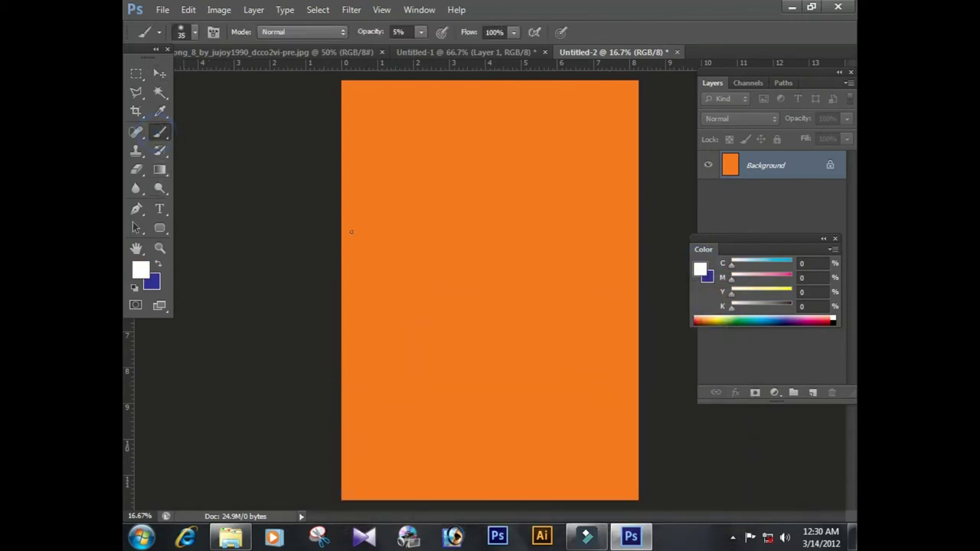
{"action": "left_click_drag", "start_coordinate": [760, 247], "coordinate": [746, 413]}
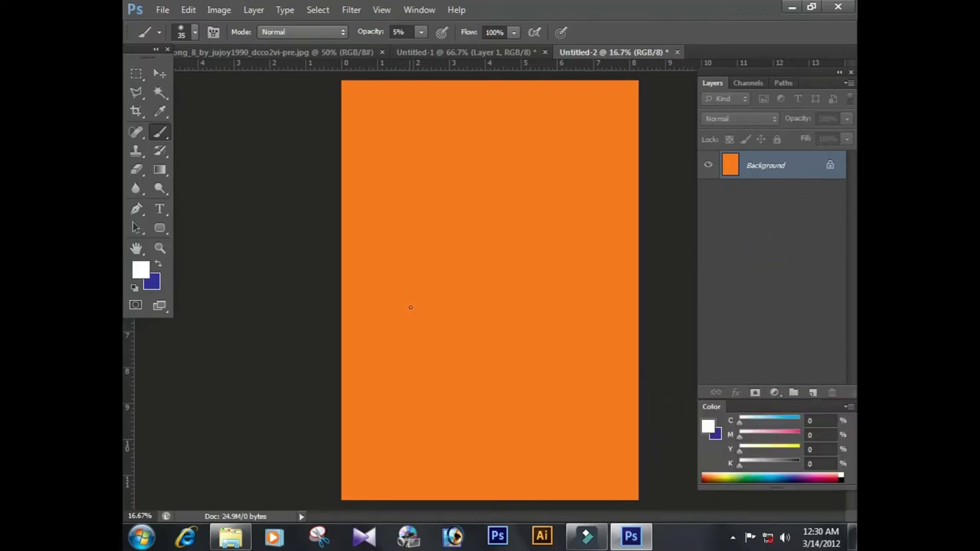
{"action": "key", "text": "ctrl+shift+n"}
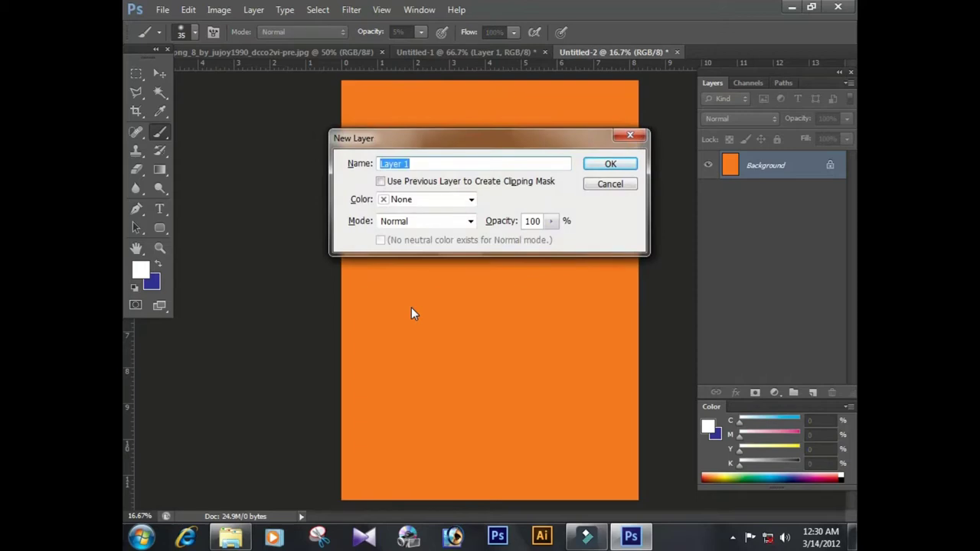
{"action": "key", "text": "Return"}
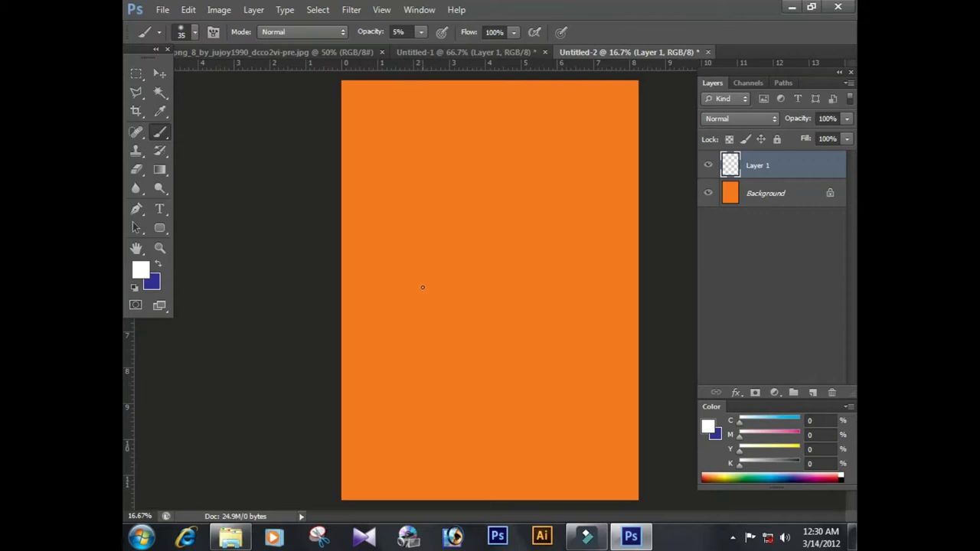
Paint a soft white glow at the page centre with a large brush at 100% opacity.
{"action": "key", "text": "bracketright"}
{"action": "key", "text": "bracketright"}
{"action": "key", "text": "bracketright"}
{"action": "key", "text": "bracketright"}
{"action": "key", "text": "bracketright"}
{"action": "key", "text": "bracketright"}
{"action": "key", "text": "bracketright"}
{"action": "key", "text": "bracketright"}
{"action": "key", "text": "bracketright"}
{"action": "key", "text": "bracketright"}
{"action": "key", "text": "bracketright"}
{"action": "key", "text": "bracketright"}
{"action": "key", "text": "bracketright"}
{"action": "key", "text": "bracketright"}
{"action": "key", "text": "bracketright"}
{"action": "key", "text": "bracketright"}
{"action": "key", "text": "bracketright"}
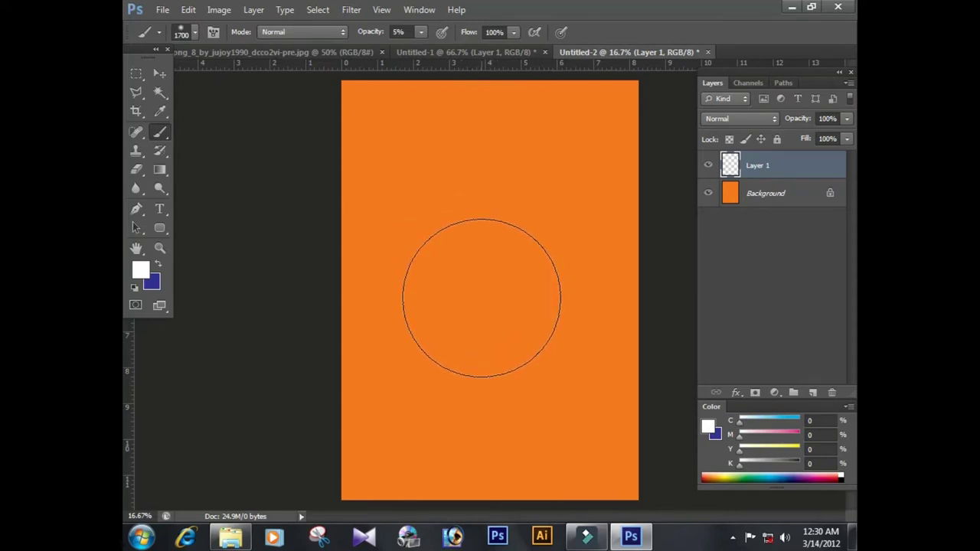
{"action": "left_click", "coordinate": [481, 298]}
{"action": "left_click", "coordinate": [404, 31]}
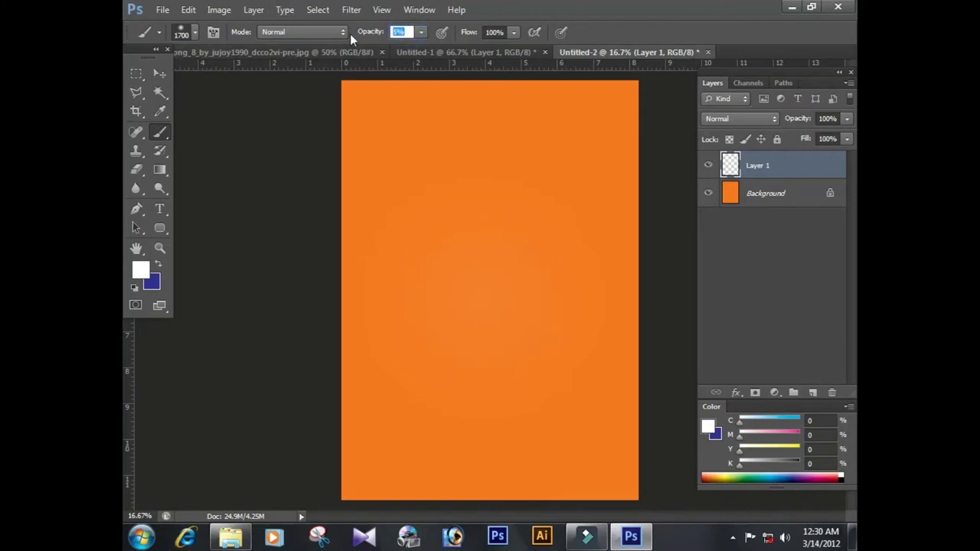
{"action": "type", "text": "100"}
{"action": "key", "text": "Return"}
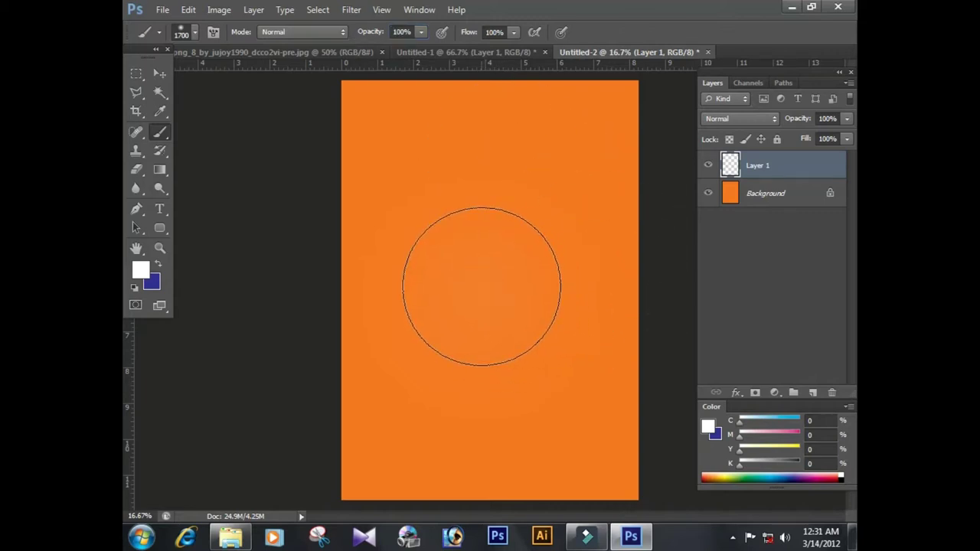
{"action": "left_click", "coordinate": [486, 286]}
Free-transform the white glow larger and taller around the page centre.
{"action": "left_click", "coordinate": [159, 74]}
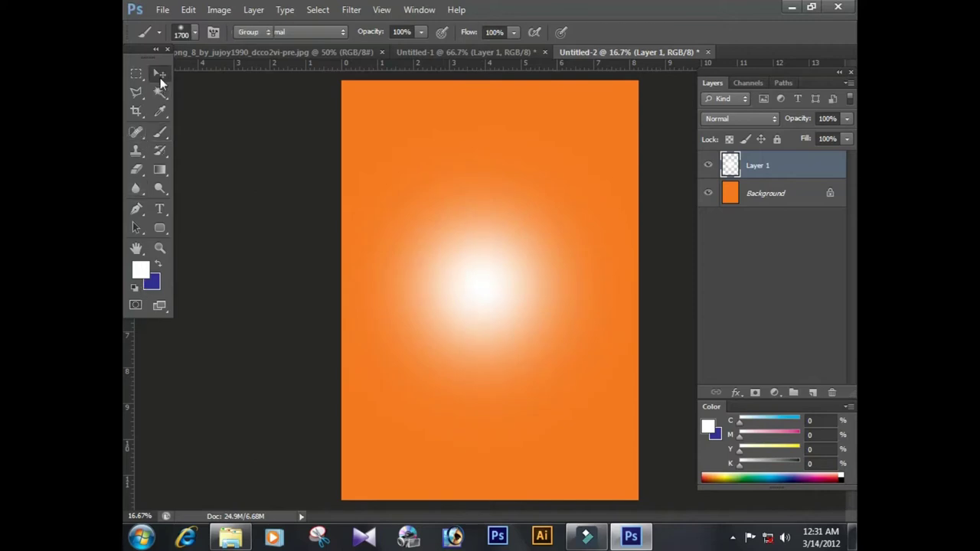
{"action": "key", "text": "ctrl+minus"}
{"action": "key", "text": "ctrl+minus"}
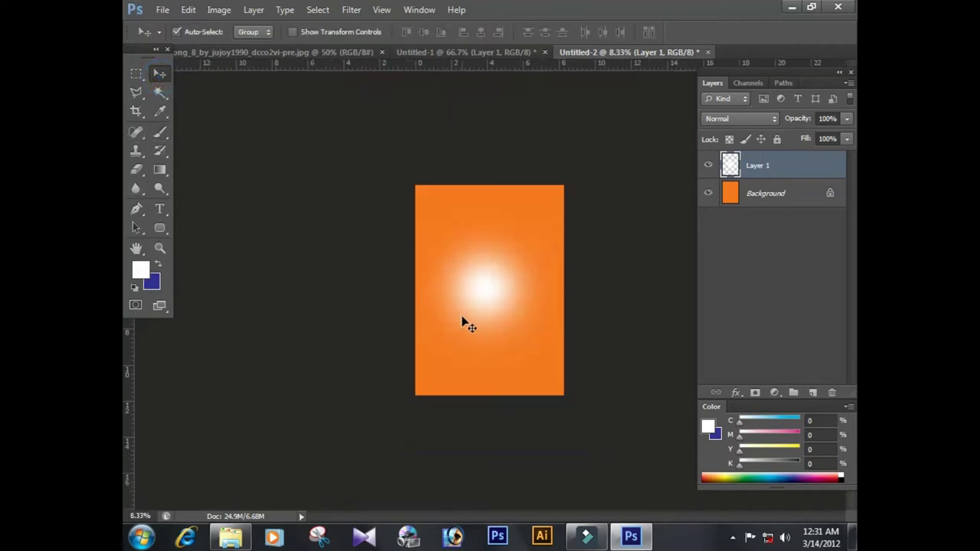
{"action": "key", "text": "ctrl+t"}
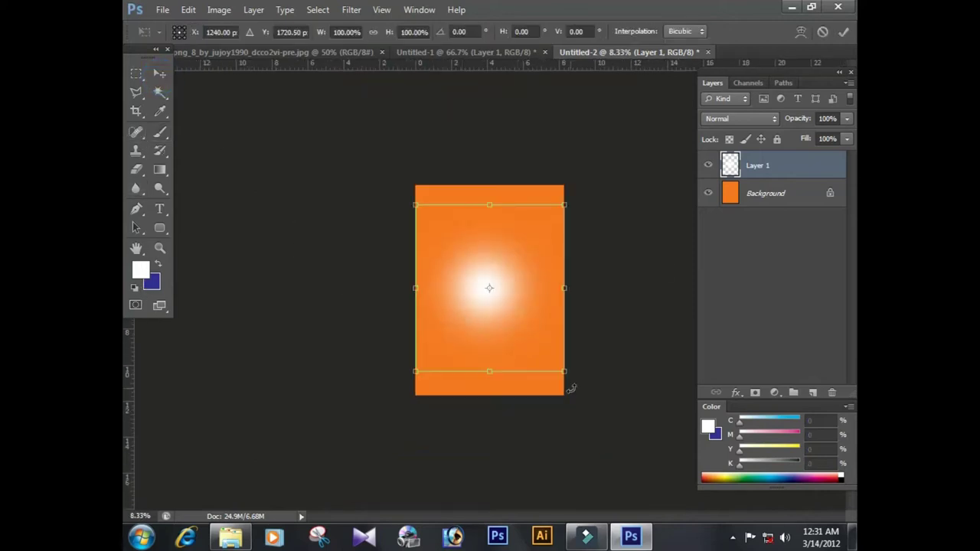
{"action": "left_click_drag", "start_coordinate": [562, 370], "coordinate": [601, 411]}
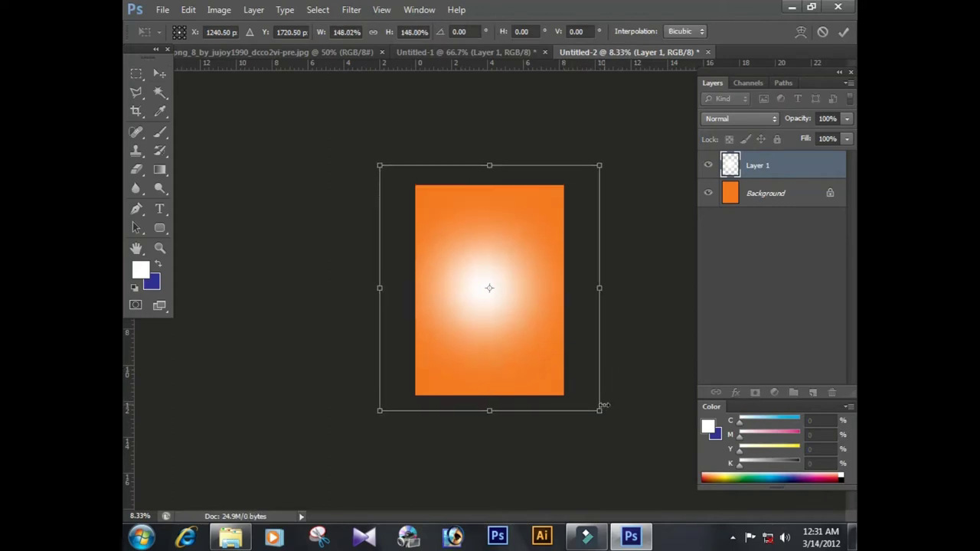
{"action": "left_click_drag", "start_coordinate": [601, 413], "coordinate": [597, 435]}
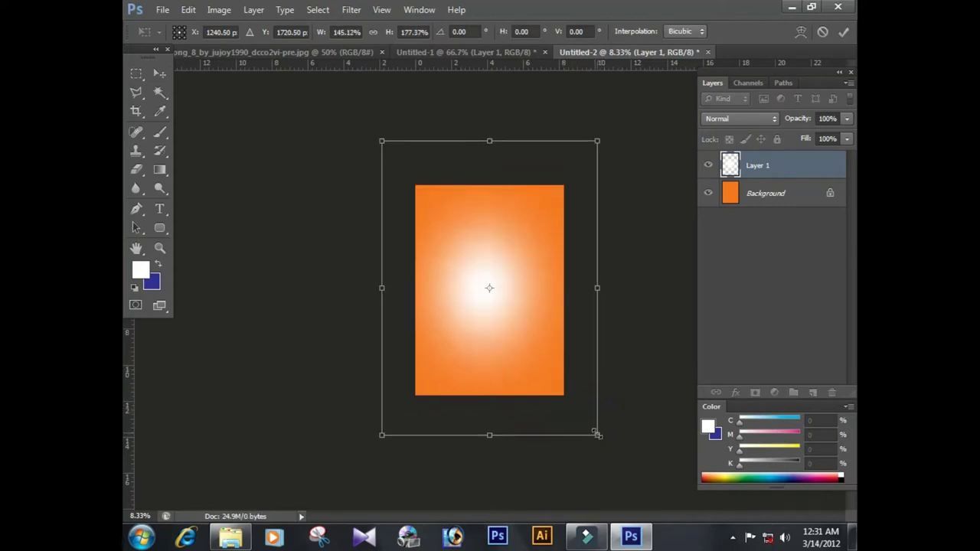
{"action": "key", "text": "Return"}
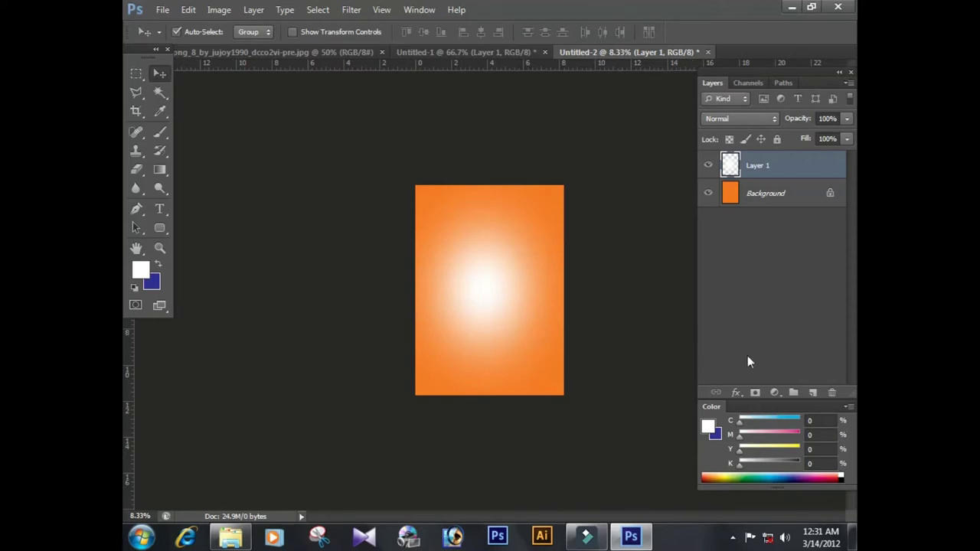
Refill the Background layer with deeper orange (C0 M77 Y100 K0), then return to the strawberry photo.
{"action": "mouse_move", "coordinate": [772, 450]}
{"action": "left_mouse_down"}
{"action": "mouse_move", "coordinate": [801, 450]}
{"action": "mouse_move", "coordinate": [786, 437]}
{"action": "left_mouse_up"}
{"action": "left_click", "coordinate": [774, 434]}
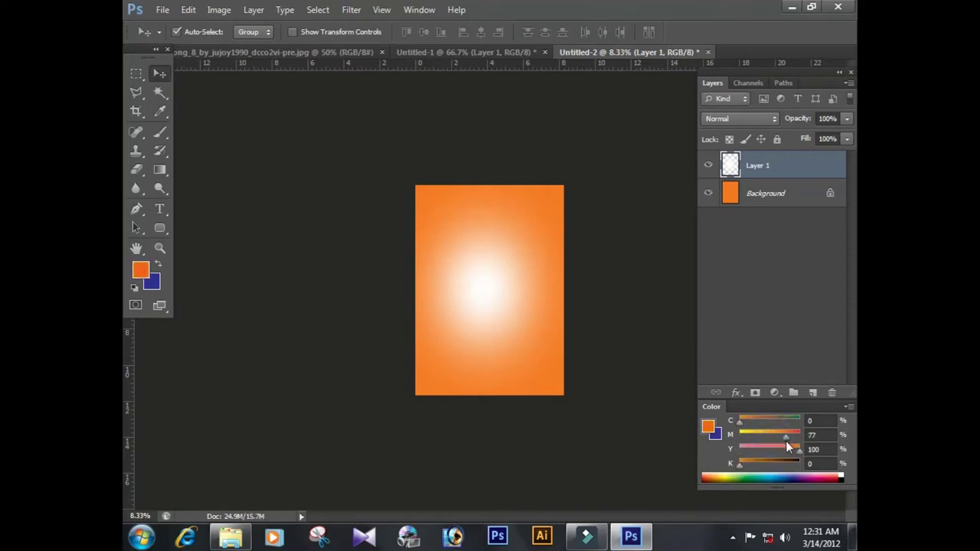
{"action": "left_click", "coordinate": [788, 197]}
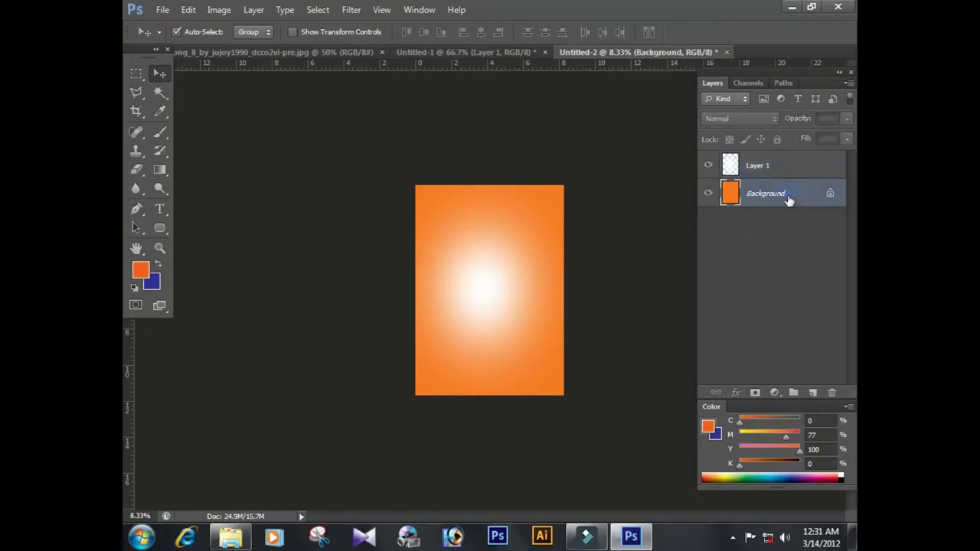
{"action": "key", "text": "alt+BackSpace"}
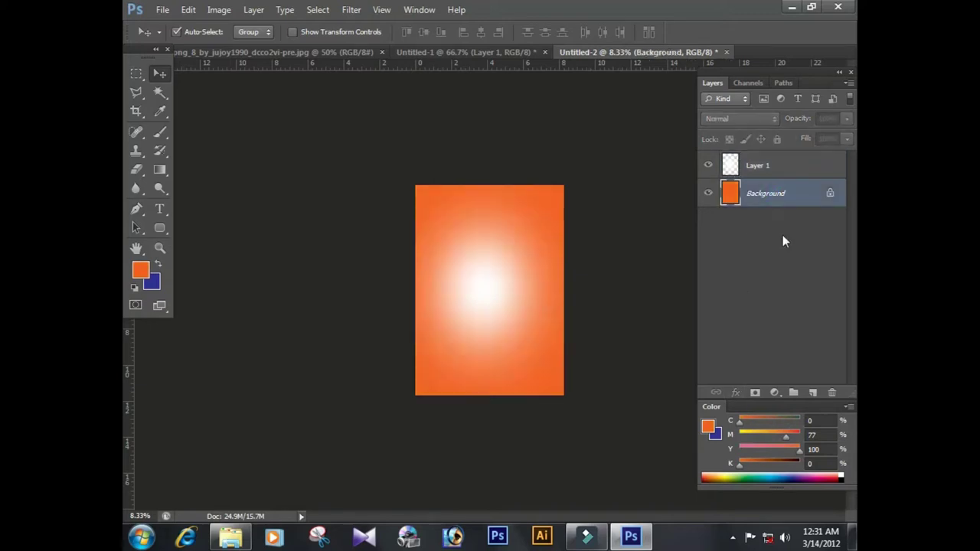
{"action": "key", "text": "ctrl+plus"}
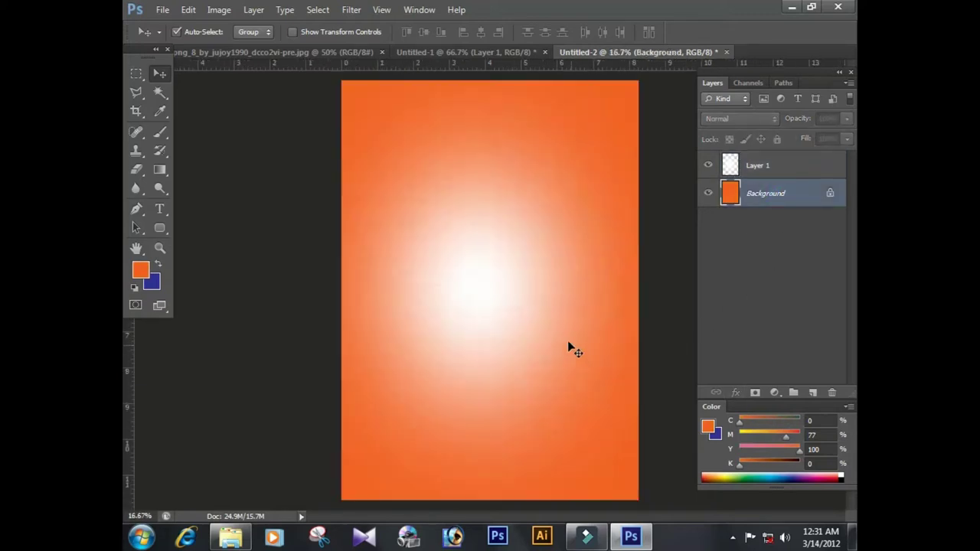
{"action": "left_click", "coordinate": [337, 54]}
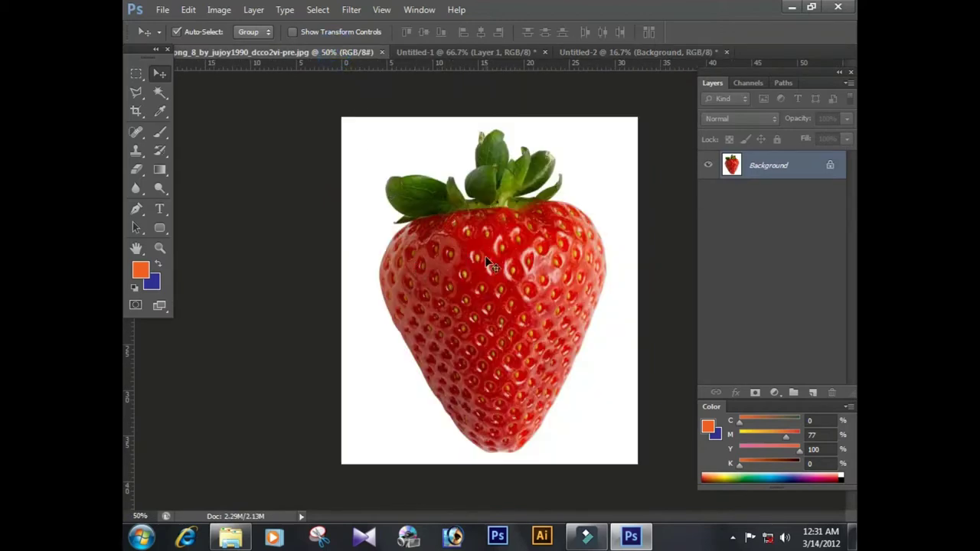
Unlock the Background as Layer 0 and delete its white area with the Magic Wand.
{"action": "double_click", "coordinate": [803, 169]}
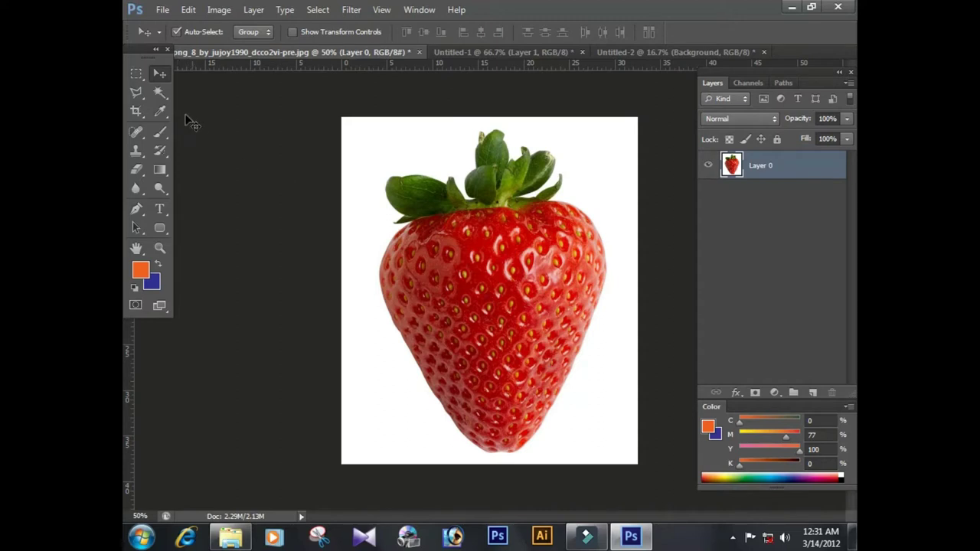
{"action": "key", "text": "w"}
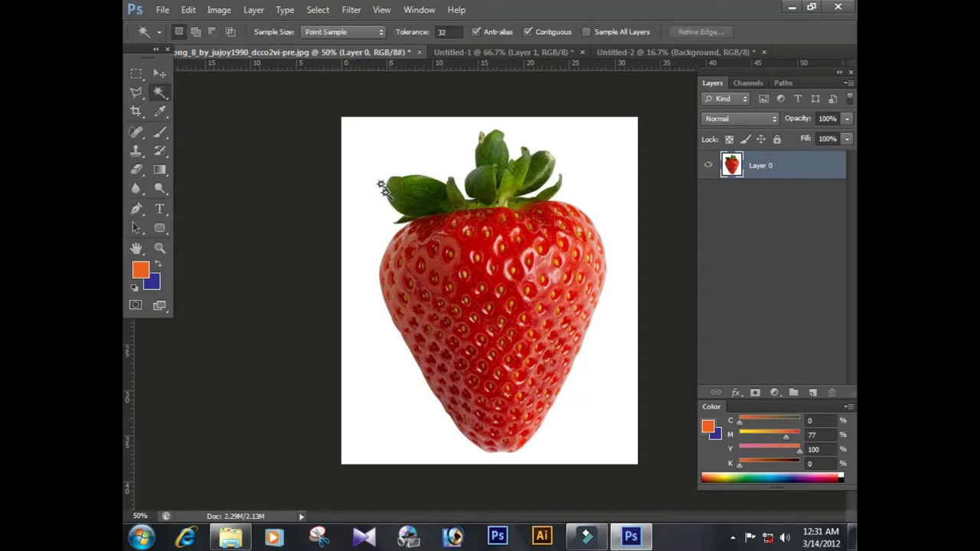
{"action": "left_click", "coordinate": [375, 144]}
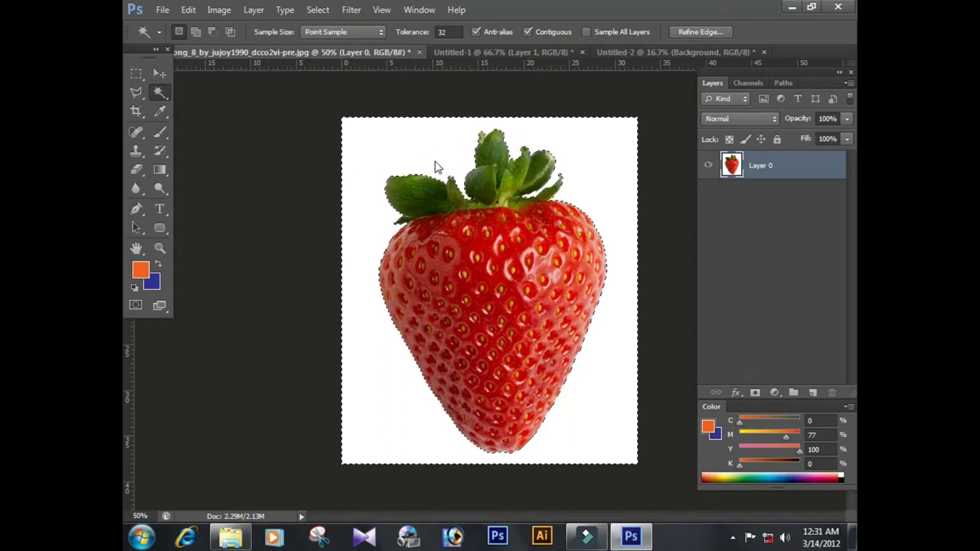
{"action": "key", "text": "Delete"}
{"action": "key", "text": "ctrl+d"}
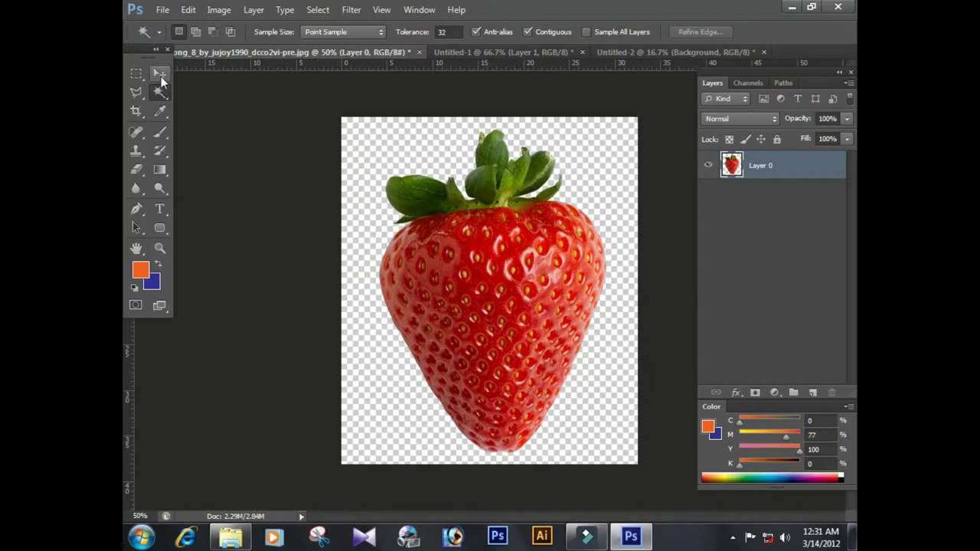
Cut the whole strawberry off Layer 0 and return to the orange poster.
{"action": "left_click", "coordinate": [159, 74]}
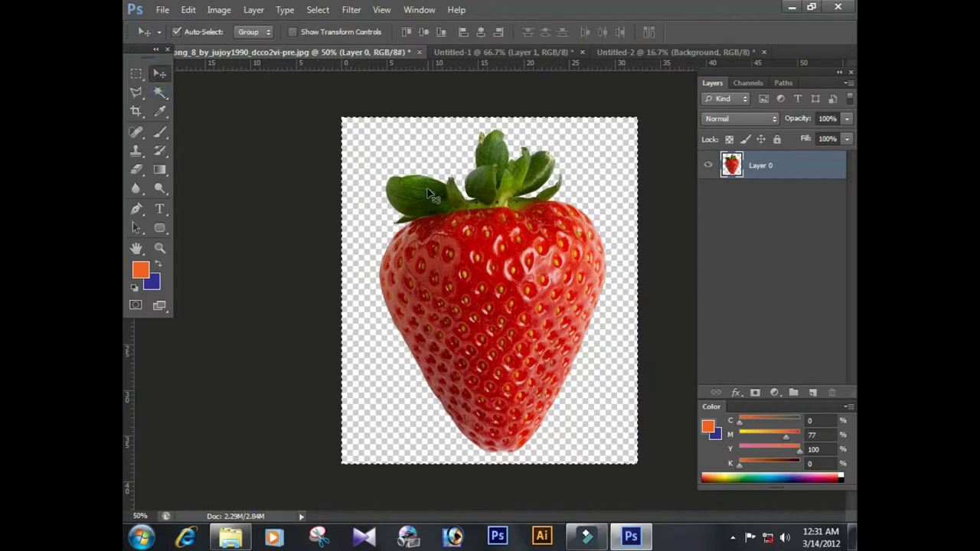
{"action": "key", "text": "ctrl+a"}
{"action": "key", "text": "ctrl+x"}
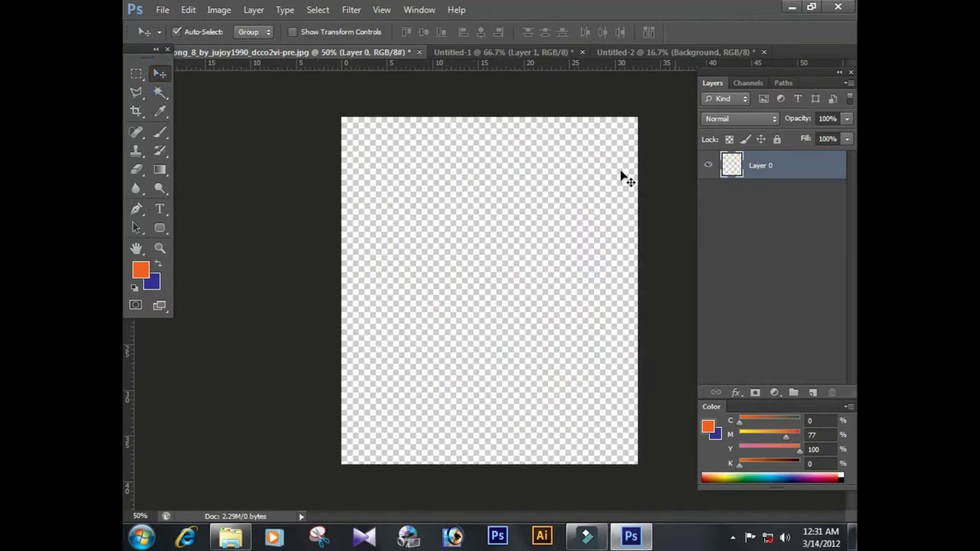
{"action": "left_click", "coordinate": [620, 53]}
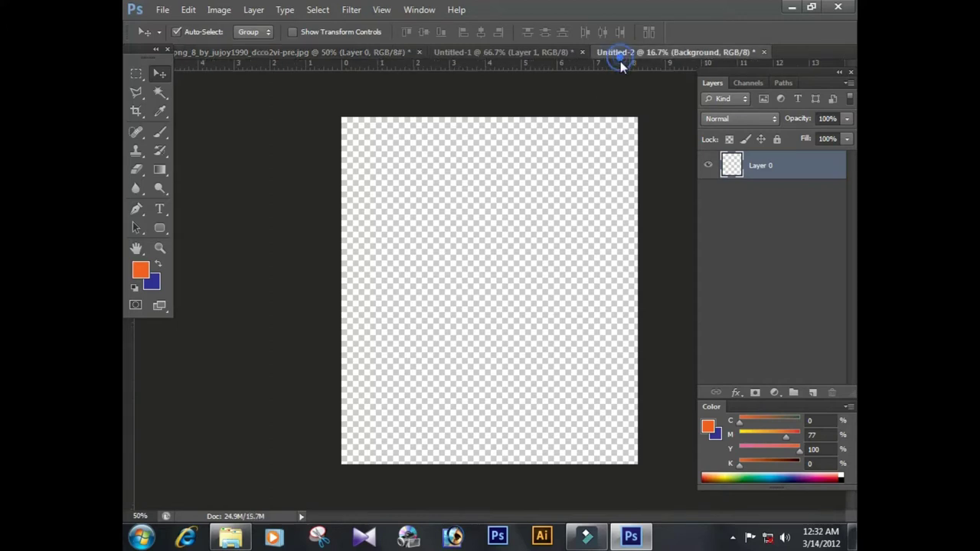
Paste the strawberry above Layer 1 as Layer 2 and enlarge it to about 202%.
{"action": "left_click", "coordinate": [480, 289]}
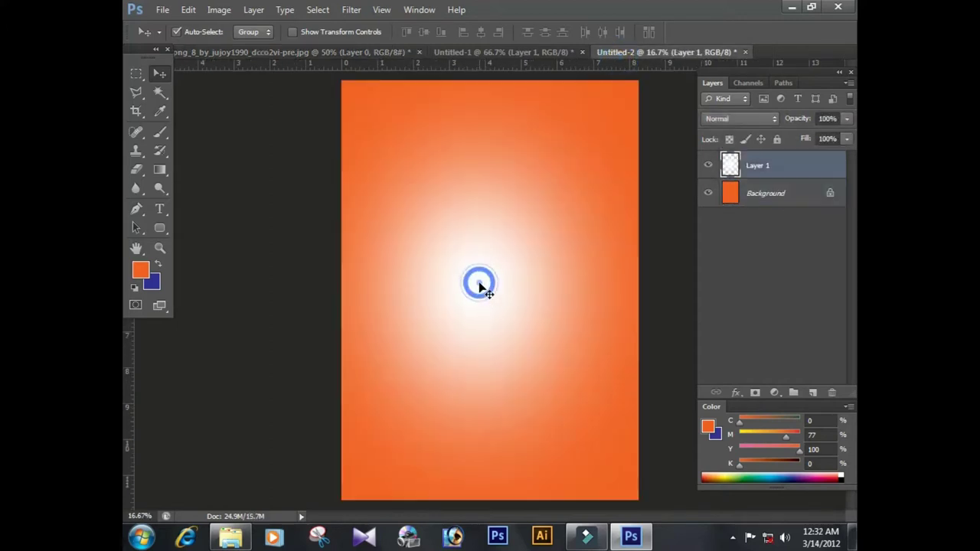
{"action": "key", "text": "ctrl+v"}
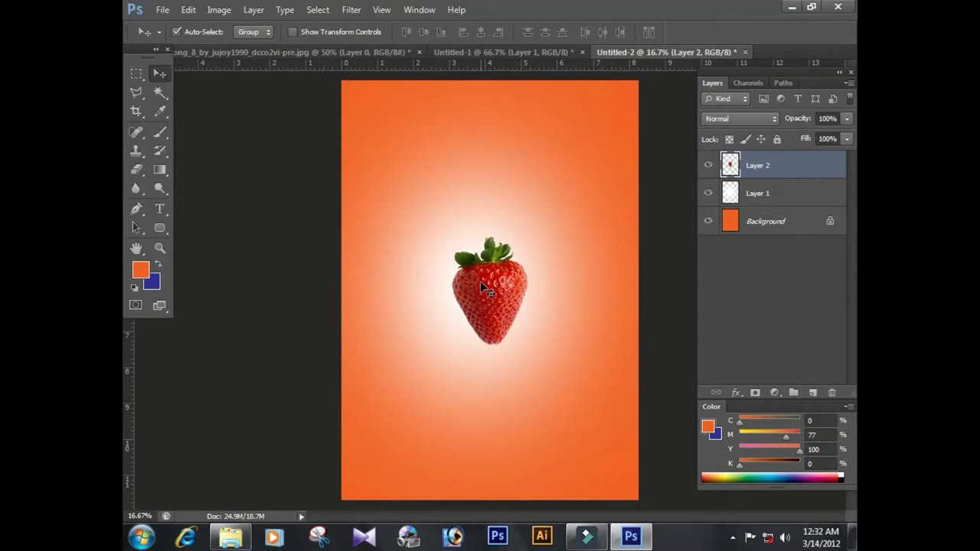
{"action": "key", "text": "ctrl+t"}
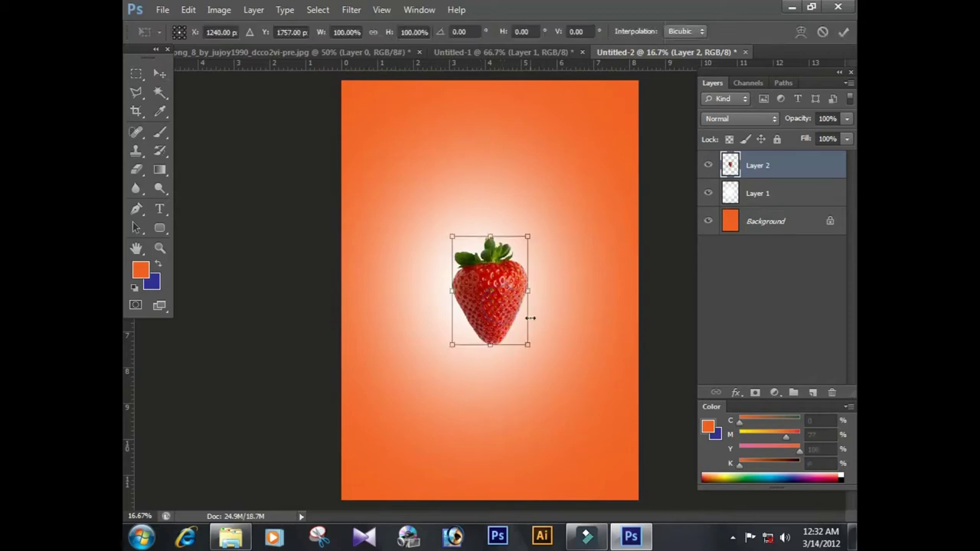
{"action": "left_click_drag", "start_coordinate": [528, 347], "coordinate": [579, 393]}
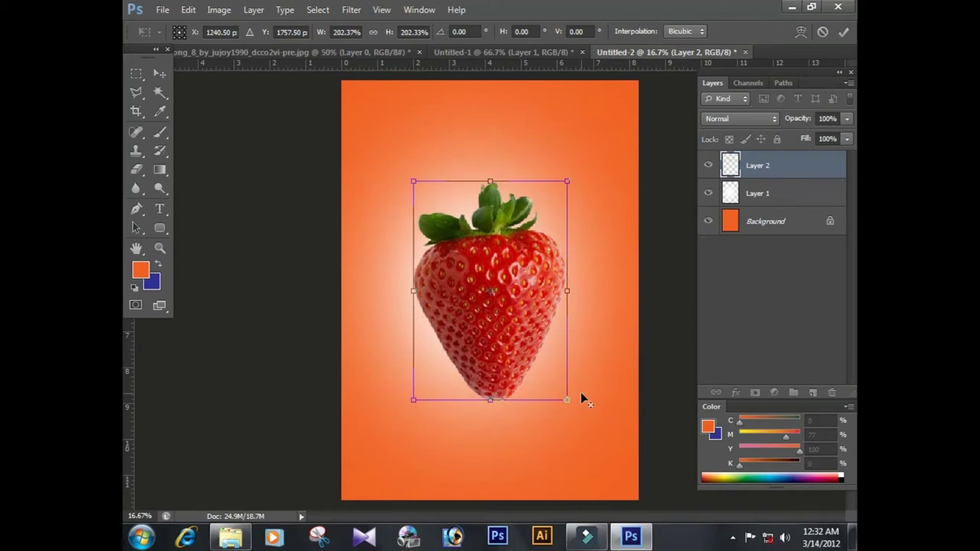
{"action": "double_click", "coordinate": [504, 355]}
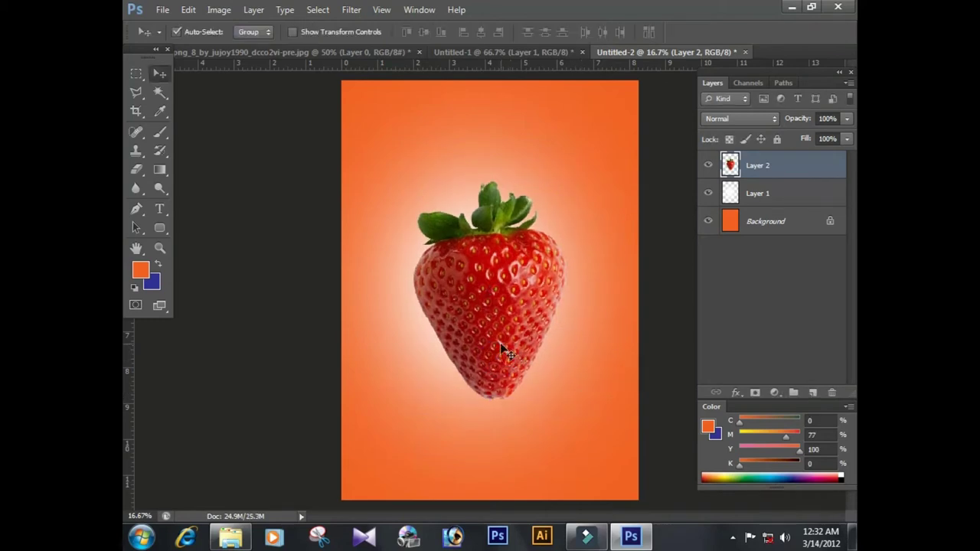
With panels hidden at 25% zoom, start a Pen path left of the strawberry tip.
{"action": "left_click", "coordinate": [136, 209]}
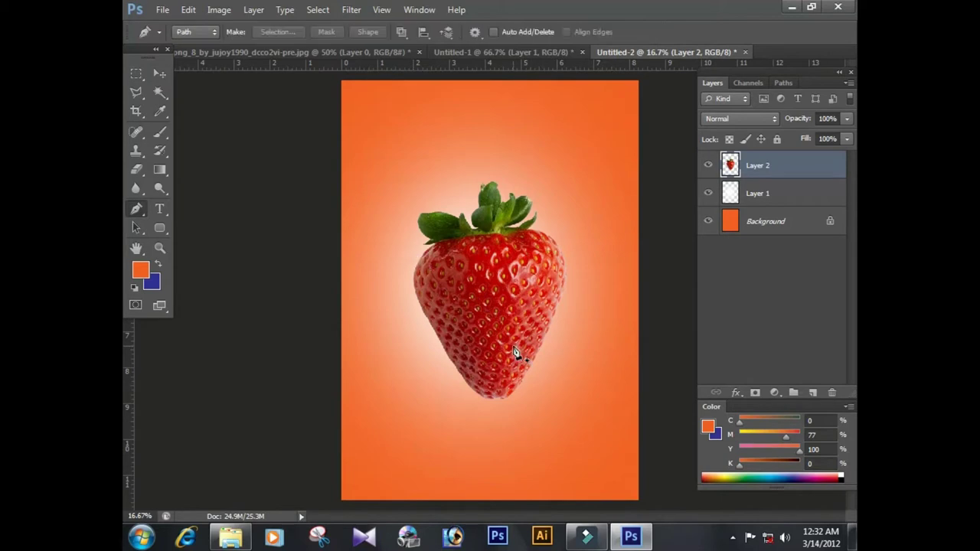
{"action": "key", "text": "Tab"}
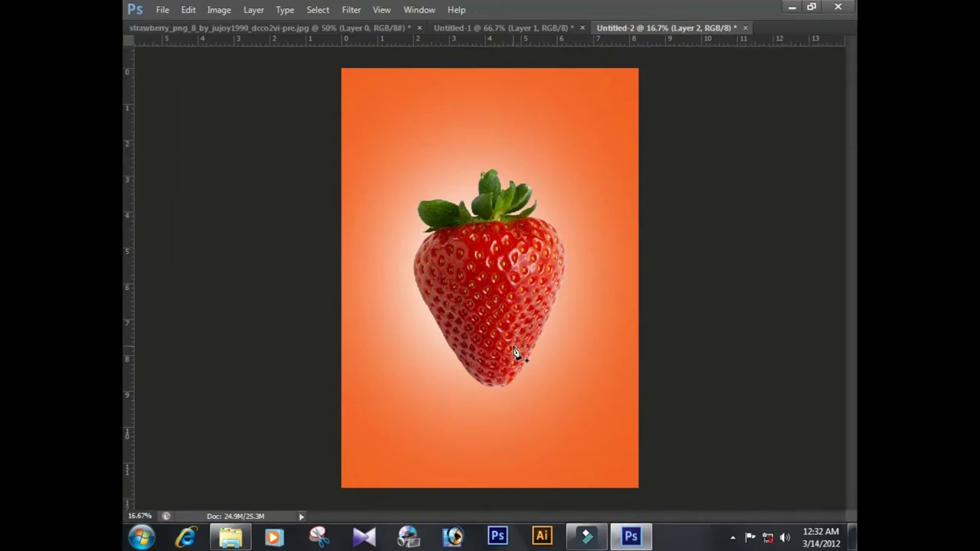
{"action": "key", "text": "ctrl+plus"}
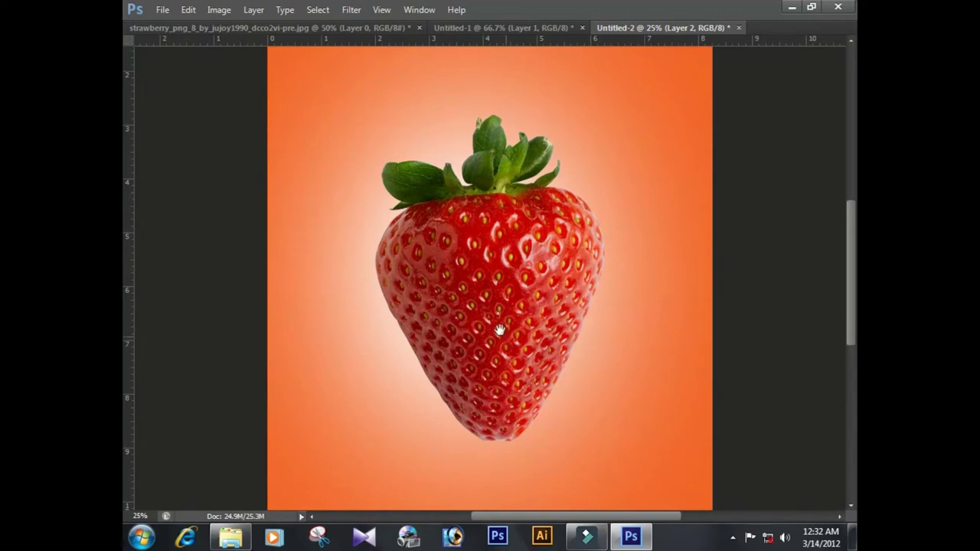
{"action": "scroll", "coordinate": [490, 313], "scroll_direction": "up", "scroll_amount": 1}
{"action": "left_click", "coordinate": [406, 405]}
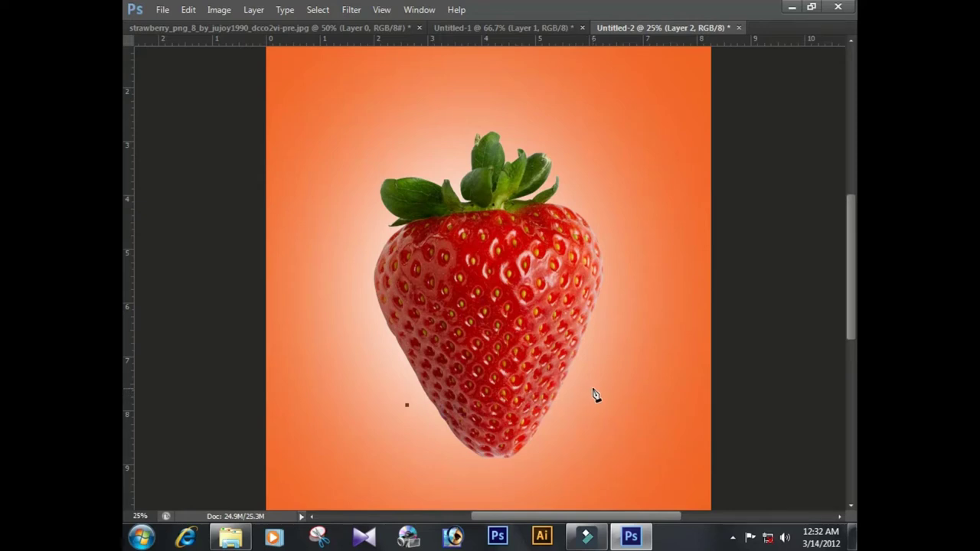
Draw a curved cut line across the strawberry's lower tip.
{"action": "left_click", "coordinate": [594, 392]}
{"action": "left_click_drag", "start_coordinate": [594, 389], "coordinate": [665, 312]}
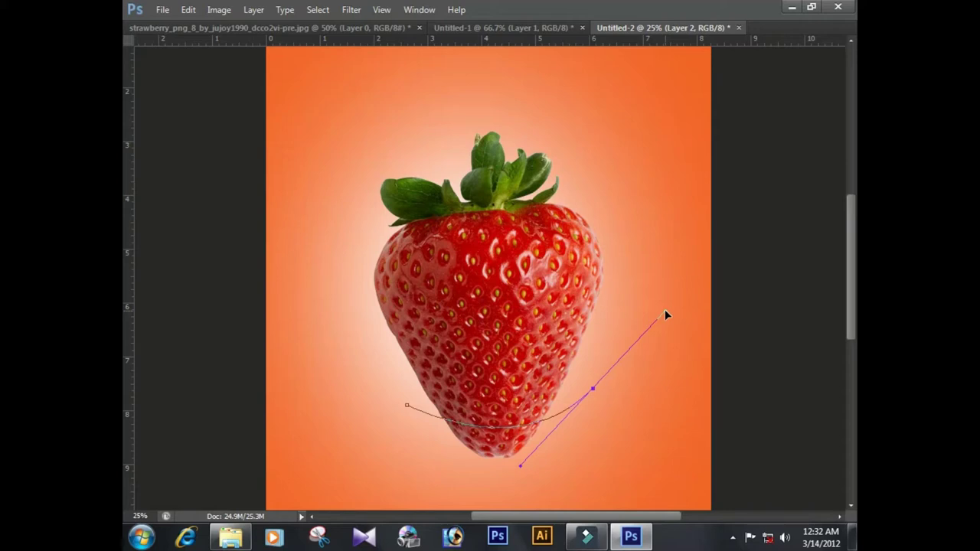
{"action": "left_click_drag", "start_coordinate": [664, 311], "coordinate": [677, 325]}
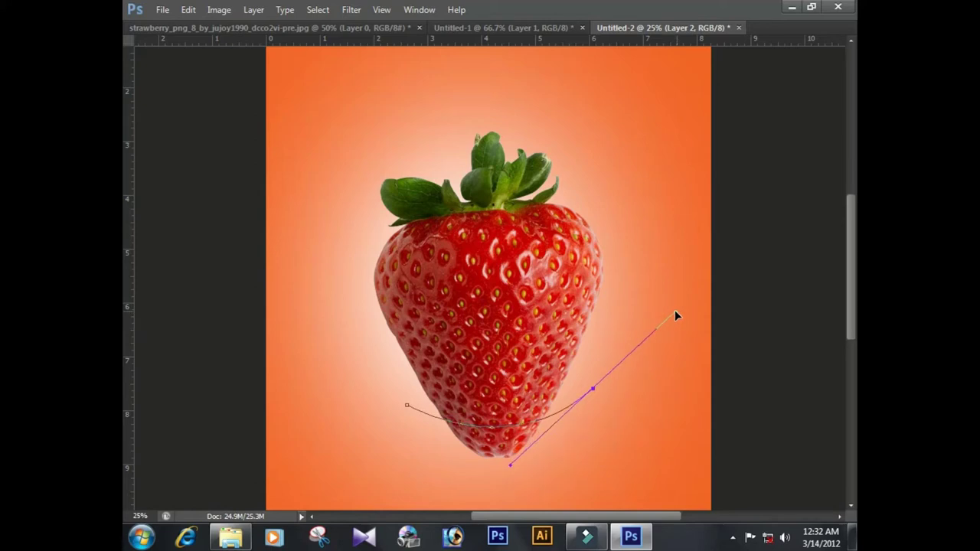
{"action": "mouse_move", "coordinate": [676, 326]}
{"action": "left_mouse_down"}
{"action": "mouse_move", "coordinate": [646, 235]}
{"action": "mouse_move", "coordinate": [645, 201]}
{"action": "left_mouse_up"}
Extend the path around the strawberry's top, close it, and convert it to a selection.
{"action": "left_click", "coordinate": [586, 90]}
{"action": "left_click", "coordinate": [385, 107]}
{"action": "left_click", "coordinate": [325, 232]}
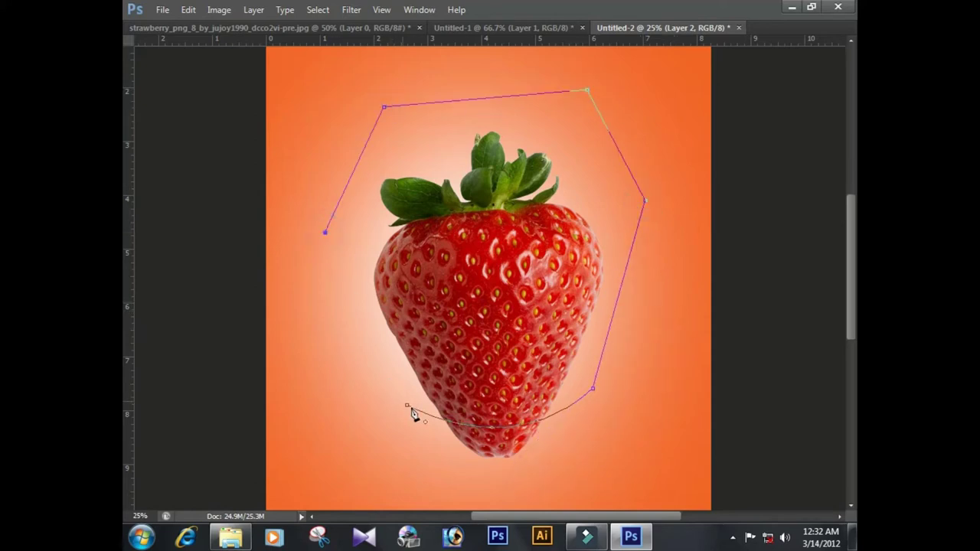
{"action": "left_click", "coordinate": [407, 405]}
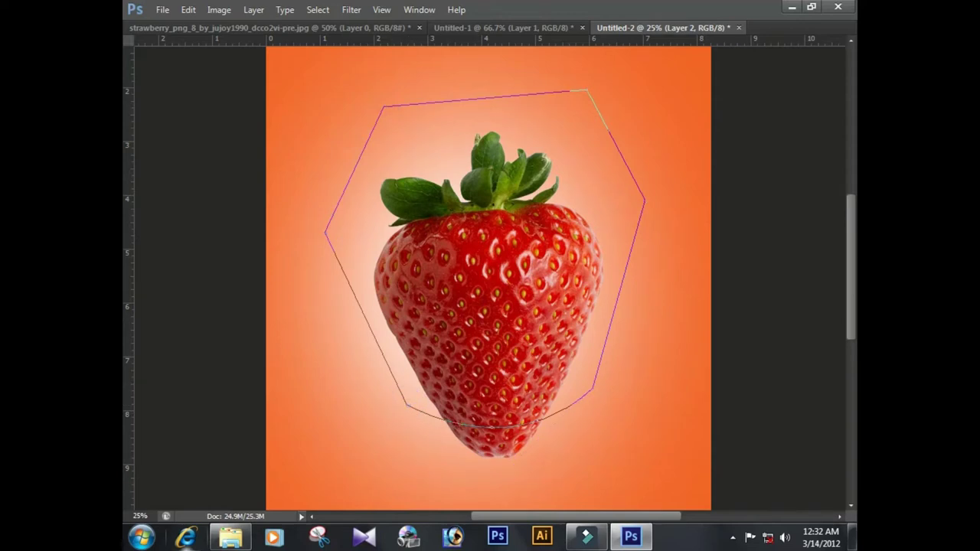
{"action": "key", "text": "ctrl+Return"}
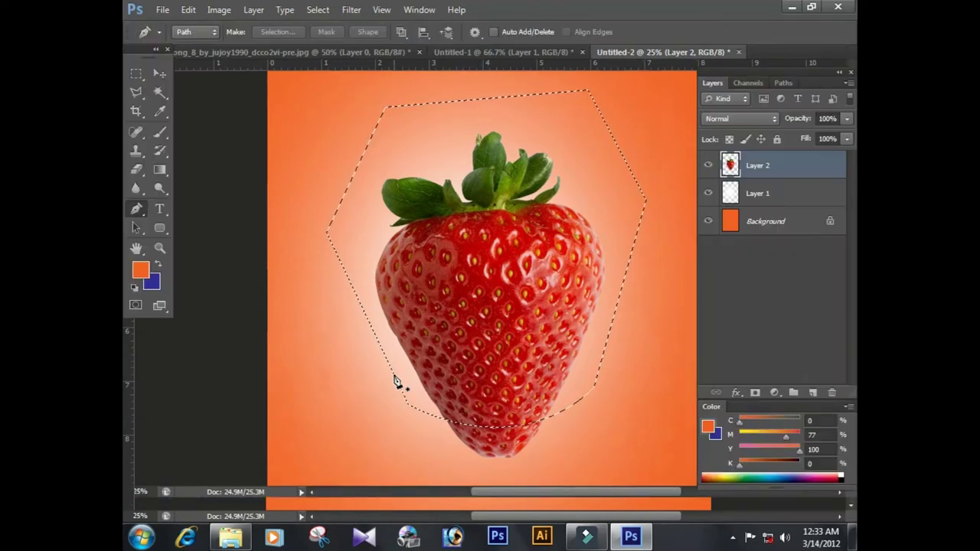
Keep the Pen in Path mode and move the selected strawberry body onto a new Layer 3.
{"action": "key", "text": "Tab"}
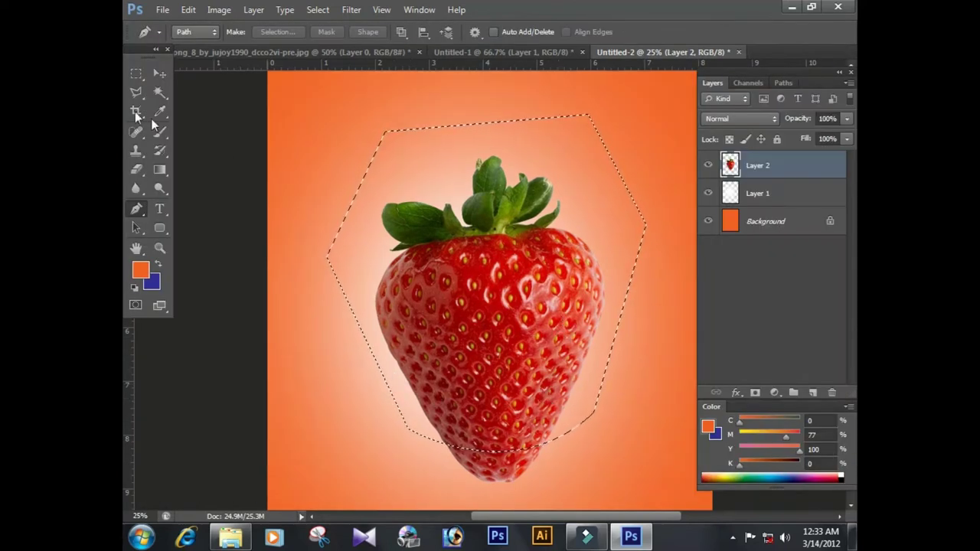
{"action": "left_click", "coordinate": [200, 33]}
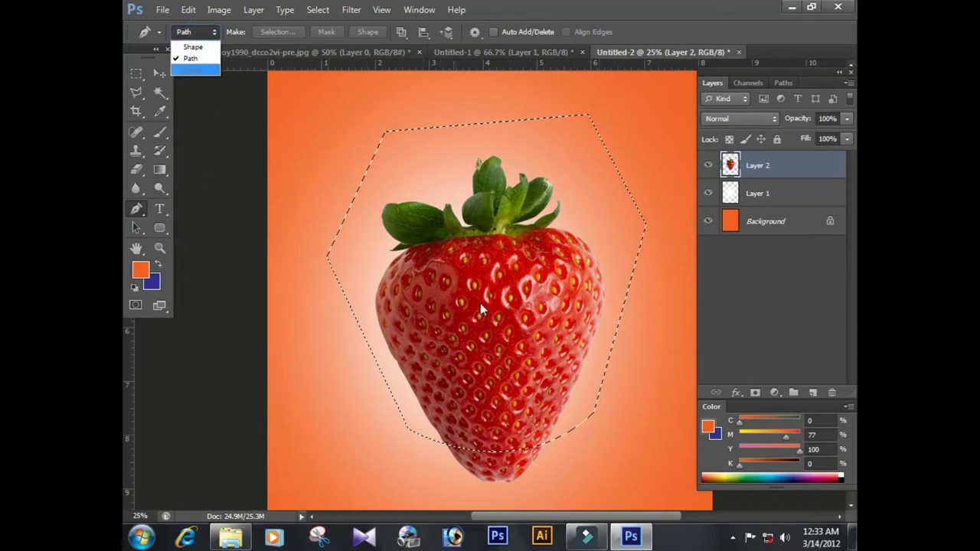
{"action": "left_click", "coordinate": [198, 59]}
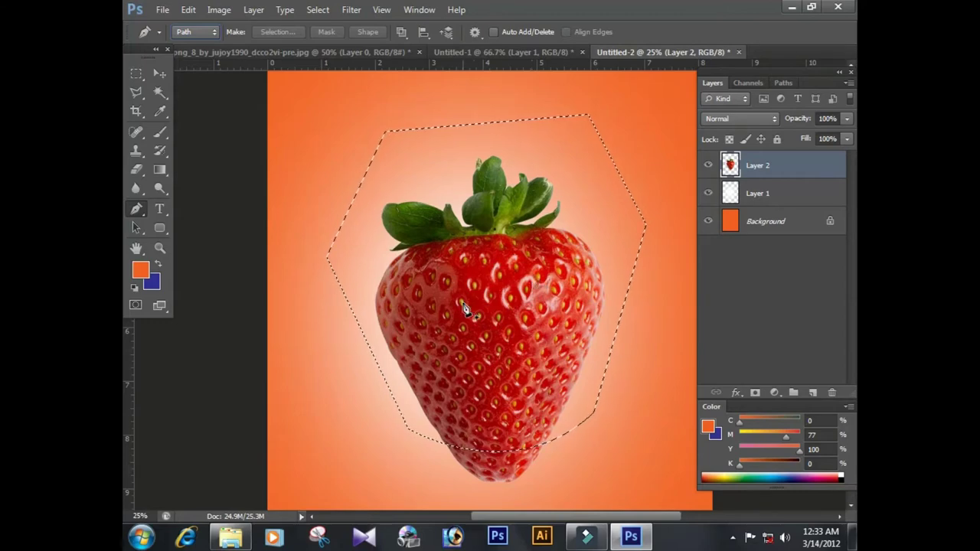
{"action": "key", "text": "Delete"}
{"action": "key", "text": "ctrl+d"}
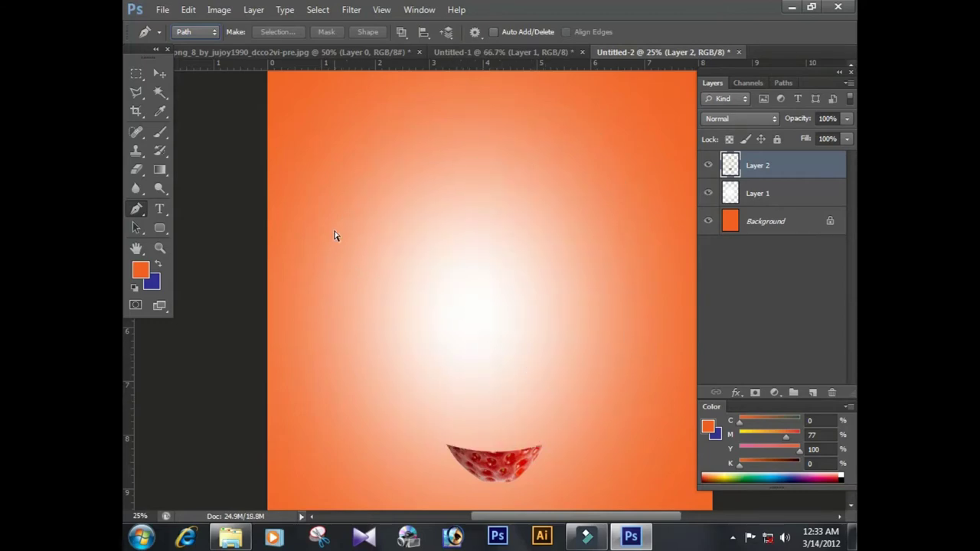
{"action": "key", "text": "ctrl+v"}
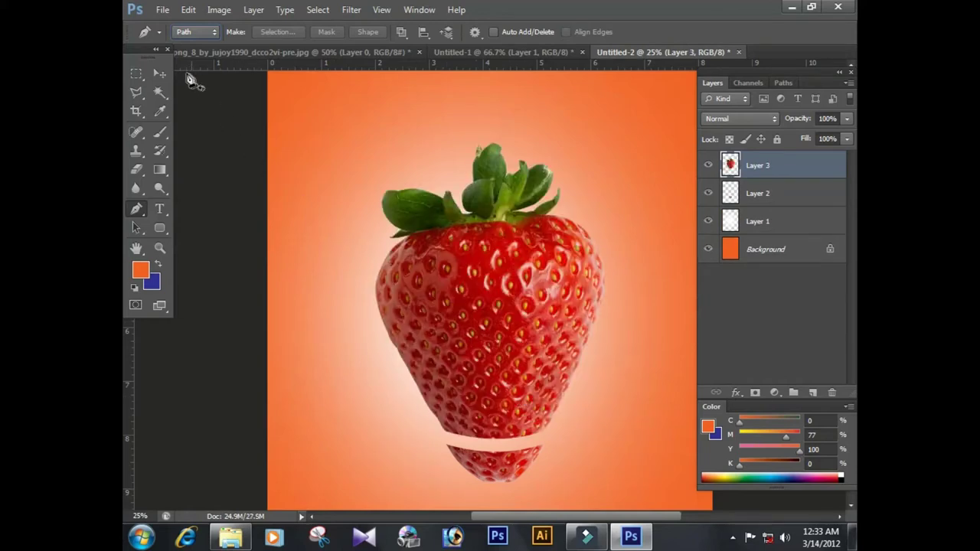
Nudge the strawberry body up-left and draw a second curved cut across its lower part.
{"action": "left_click", "coordinate": [159, 73]}
{"action": "left_click_drag", "start_coordinate": [507, 378], "coordinate": [493, 379]}
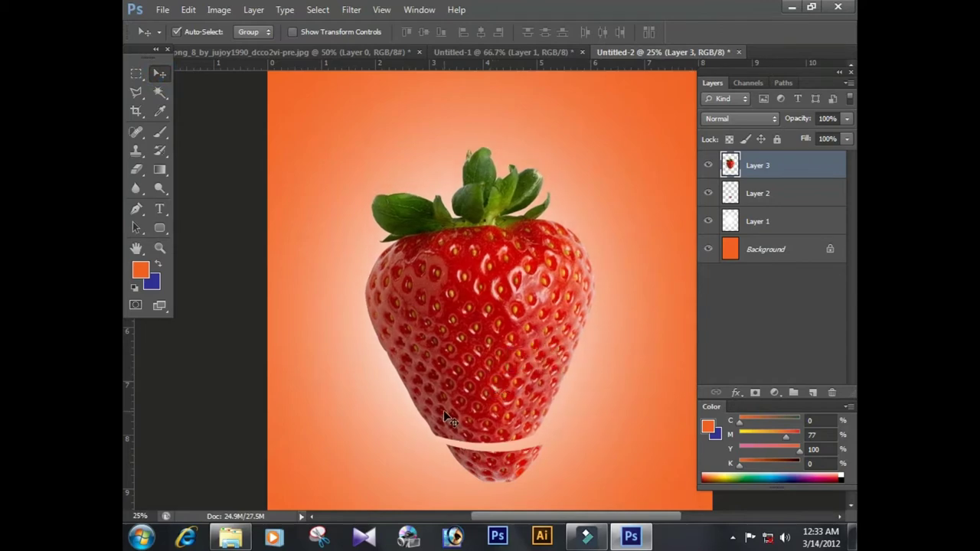
{"action": "key", "text": "p"}
{"action": "left_click", "coordinate": [381, 371]}
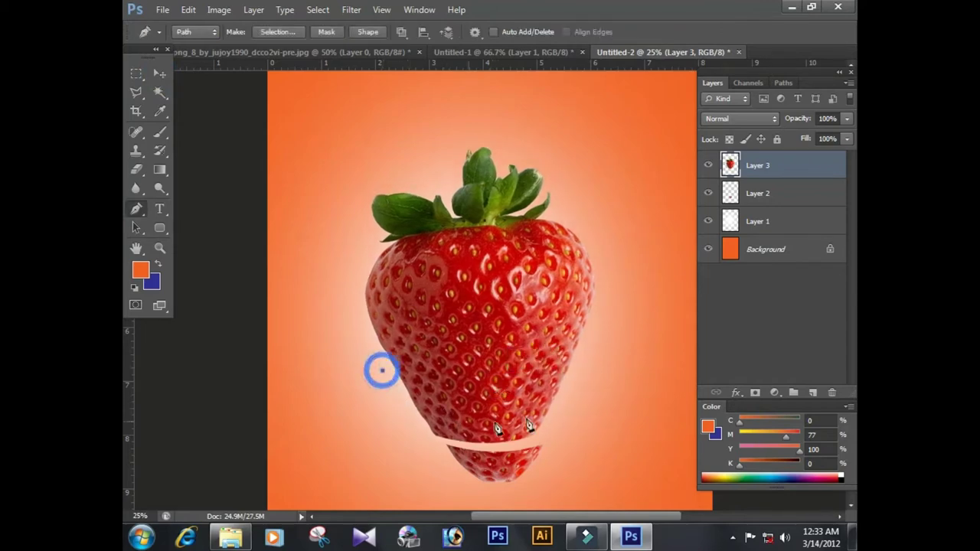
{"action": "left_click_drag", "start_coordinate": [576, 398], "coordinate": [664, 345]}
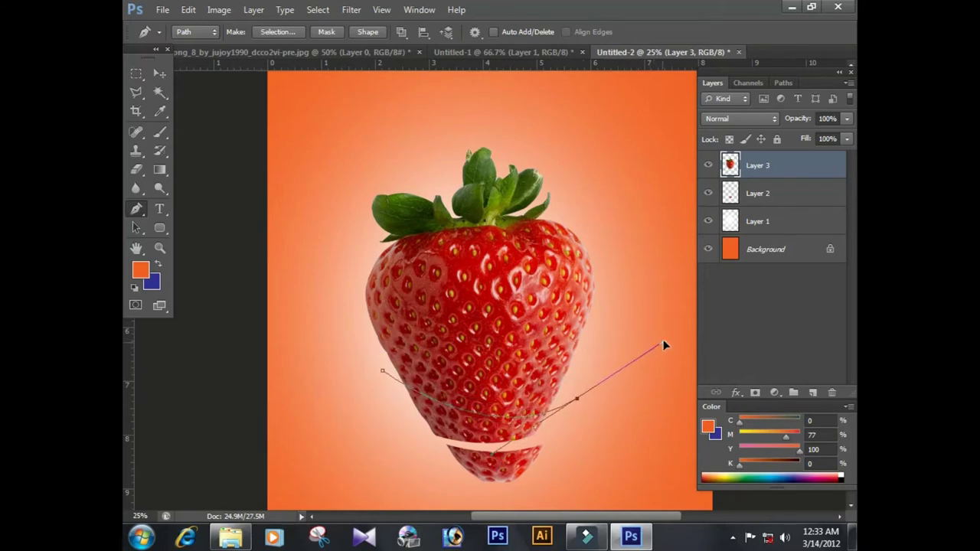
{"action": "left_click_drag", "start_coordinate": [664, 345], "coordinate": [650, 293]}
Close the path around the strawberry's upper part and turn it into a selection.
{"action": "left_click", "coordinate": [632, 167]}
{"action": "left_click", "coordinate": [488, 102]}
{"action": "left_click", "coordinate": [365, 132]}
{"action": "left_click", "coordinate": [304, 271]}
{"action": "left_click", "coordinate": [383, 373]}
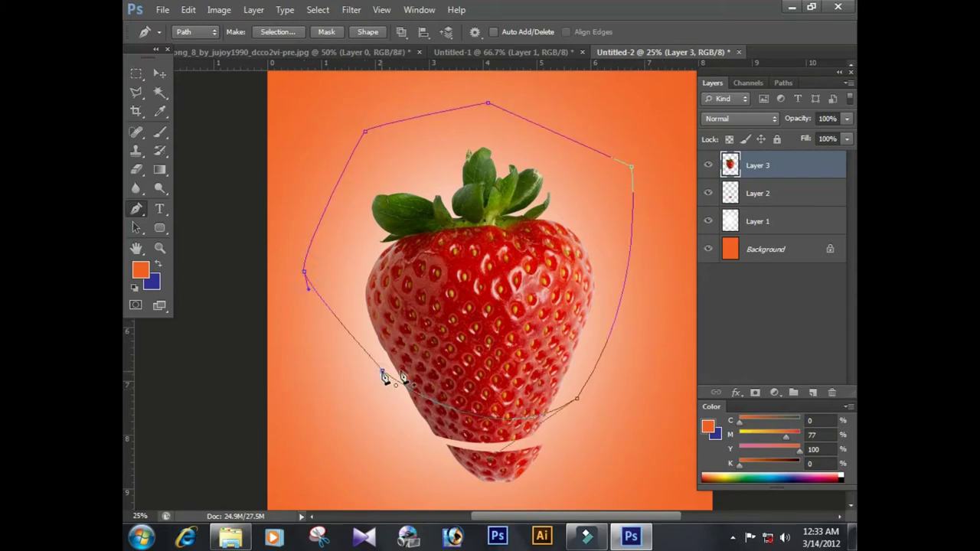
{"action": "key", "text": "ctrl+Return"}
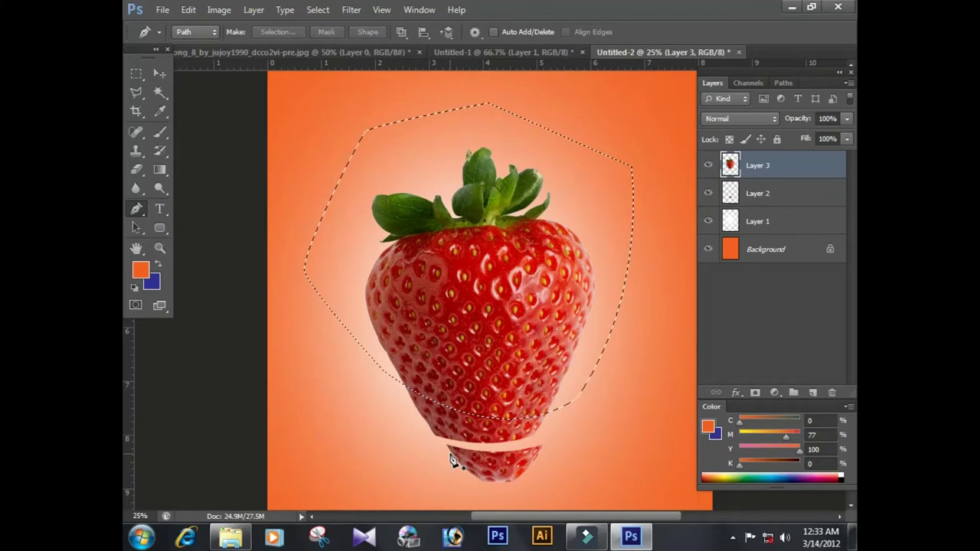
Delete the part above the cut, paste a whole strawberry as Layer 4, and lift it up.
{"action": "key", "text": "Delete"}
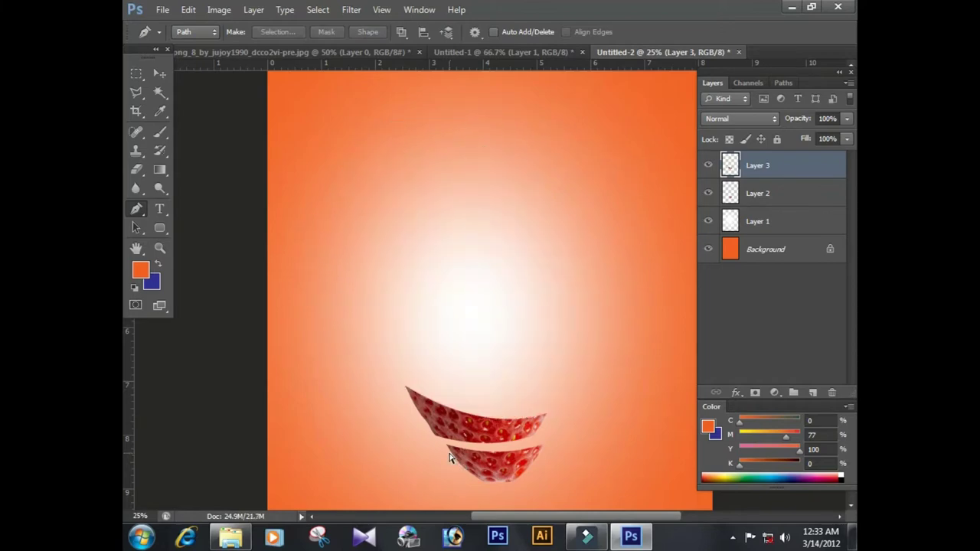
{"action": "key", "text": "ctrl+v"}
{"action": "left_click", "coordinate": [160, 75]}
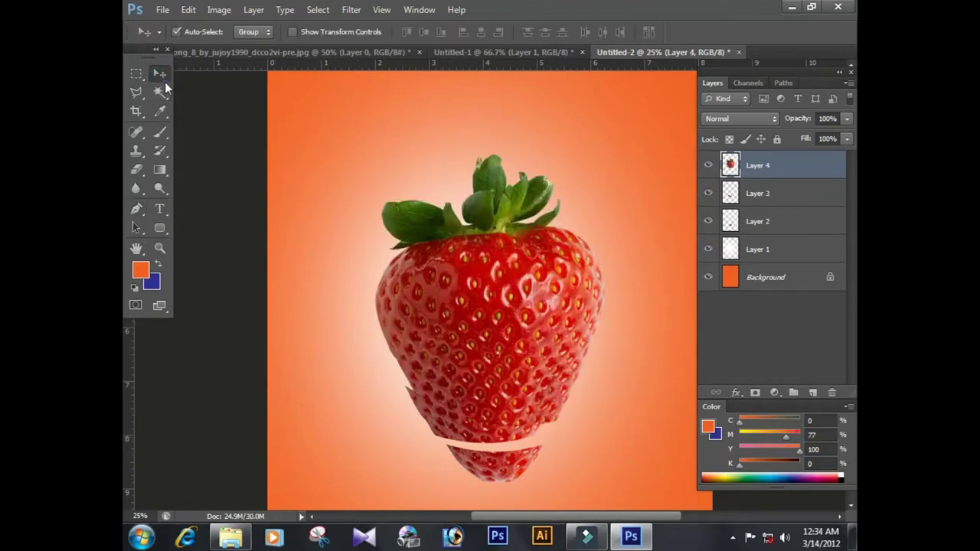
{"action": "left_click_drag", "start_coordinate": [497, 360], "coordinate": [493, 349]}
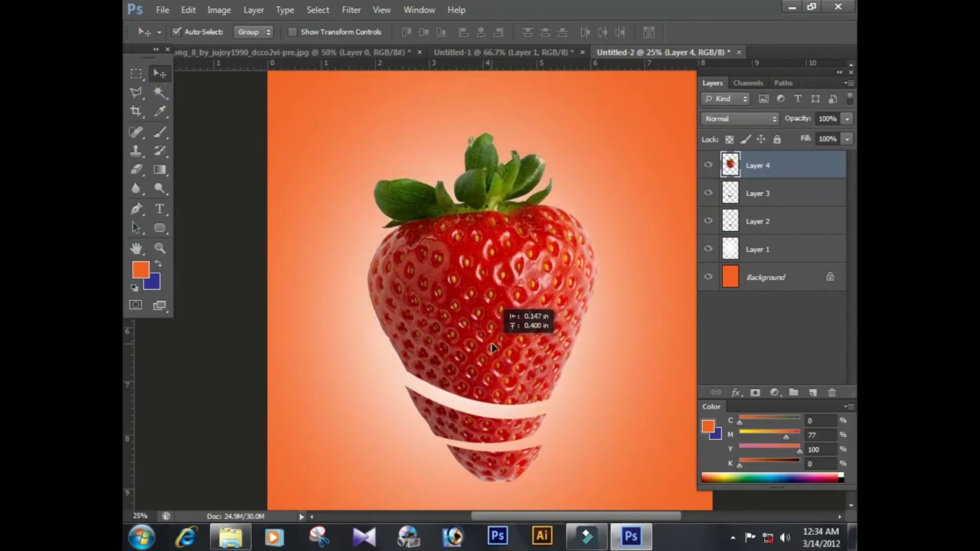
Raise the new strawberry slightly and start a curved pen cut line across it.
{"action": "left_click_drag", "start_coordinate": [493, 349], "coordinate": [494, 344]}
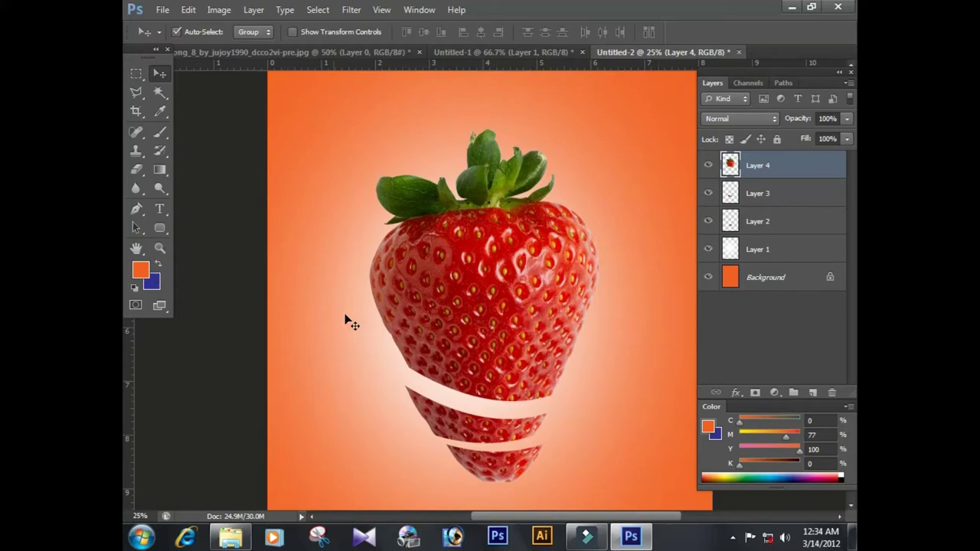
{"action": "left_click_drag", "start_coordinate": [478, 314], "coordinate": [478, 310]}
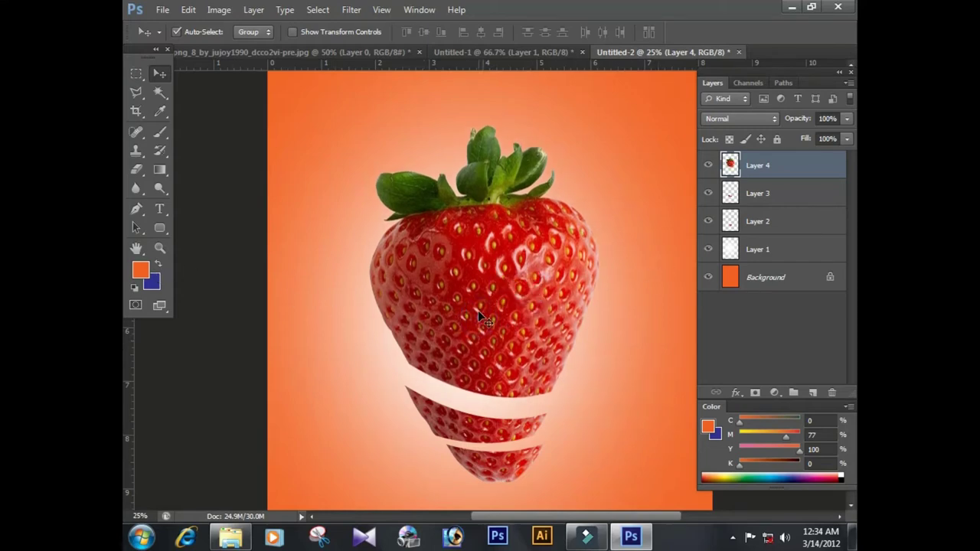
{"action": "left_click", "coordinate": [135, 209]}
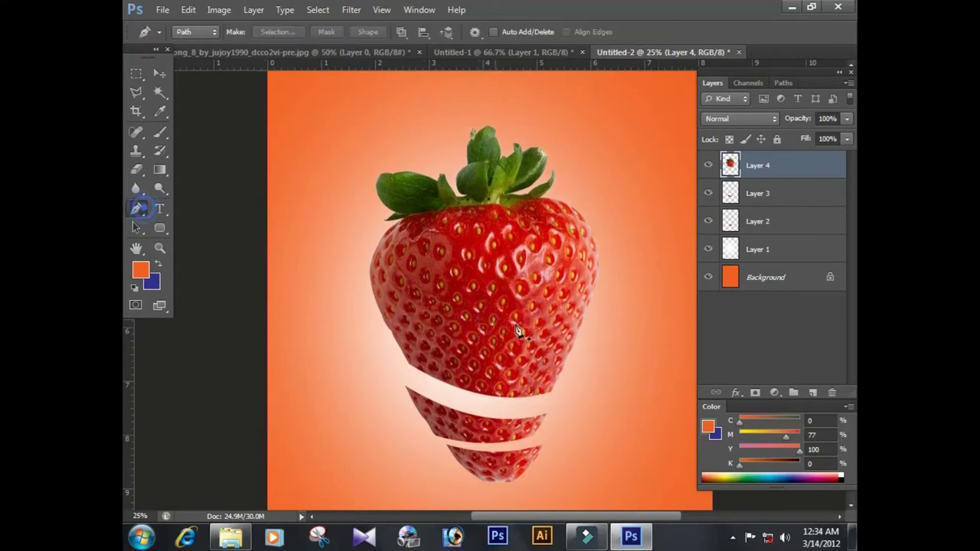
{"action": "left_click", "coordinate": [361, 283]}
{"action": "left_click_drag", "start_coordinate": [635, 253], "coordinate": [692, 193]}
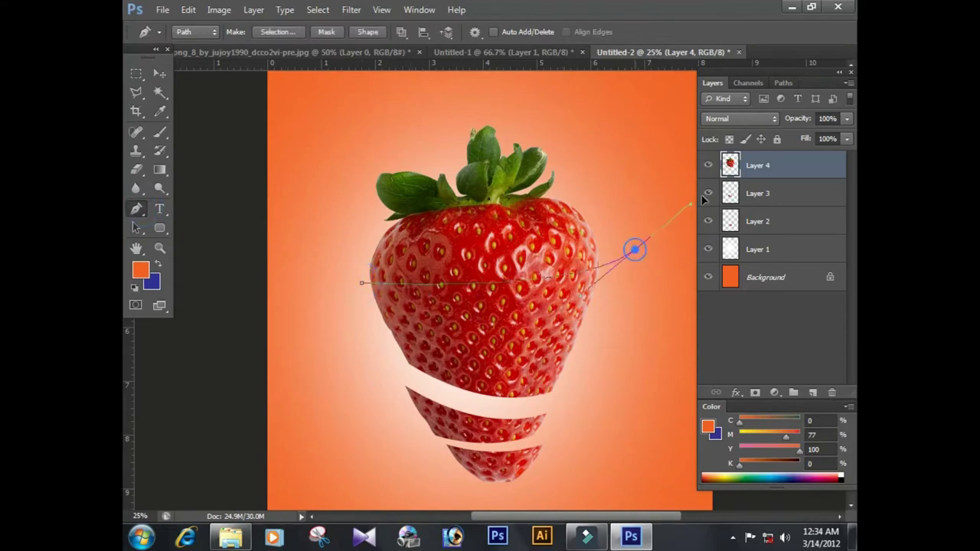
{"action": "left_click_drag", "start_coordinate": [783, 102], "coordinate": [661, 355]}
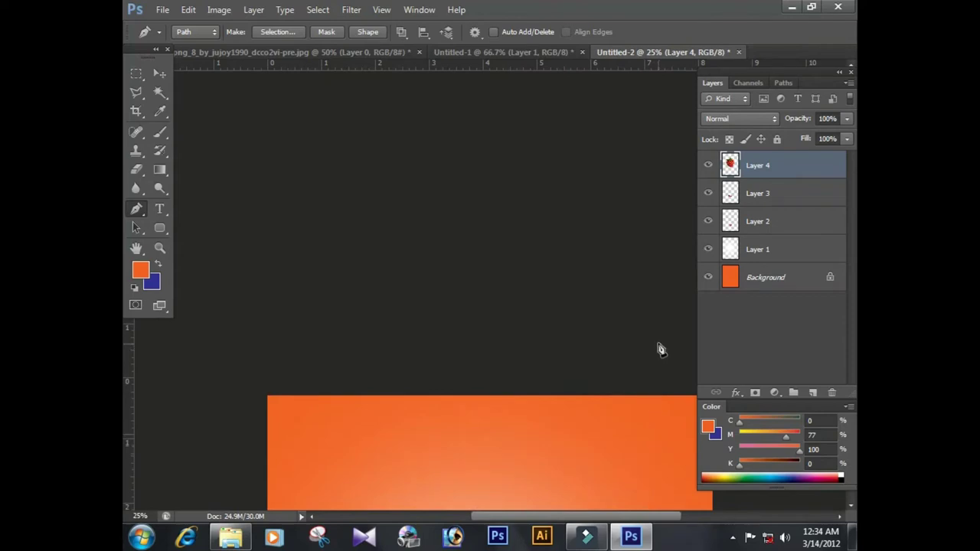
Close the cut path above the strawberry's top and delete the part above it.
{"action": "key", "text": "Tab"}
{"action": "scroll", "coordinate": [659, 337], "scroll_direction": "up", "scroll_amount": 3}
{"action": "scroll", "coordinate": [657, 336], "scroll_direction": "up", "scroll_amount": 2}
{"action": "scroll", "coordinate": [658, 337], "scroll_direction": "down", "scroll_amount": 2}
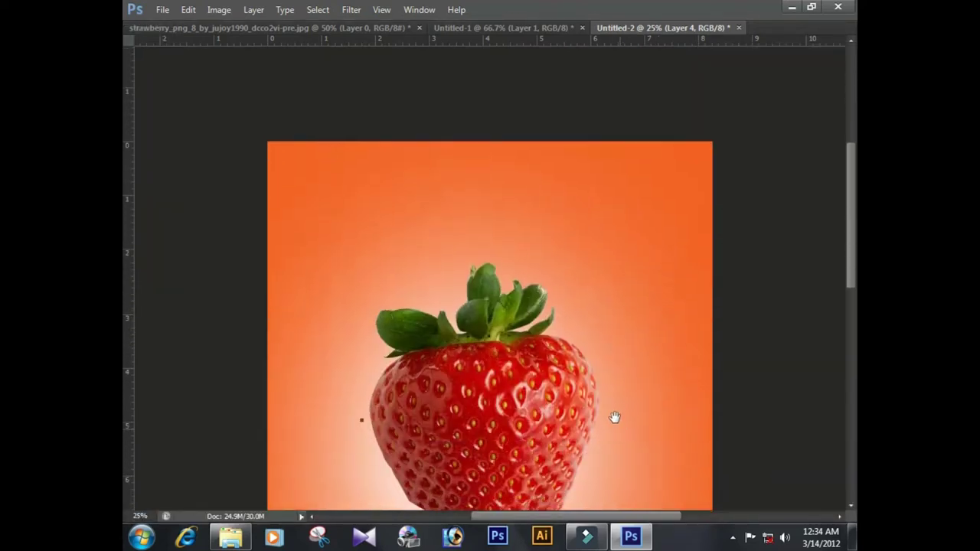
{"action": "scroll", "coordinate": [615, 413], "scroll_direction": "down", "scroll_amount": 2}
{"action": "mouse_move", "coordinate": [626, 327]}
{"action": "left_mouse_down"}
{"action": "mouse_move", "coordinate": [706, 216]}
{"action": "mouse_move", "coordinate": [739, 197]}
{"action": "mouse_move", "coordinate": [669, 176]}
{"action": "left_mouse_up"}
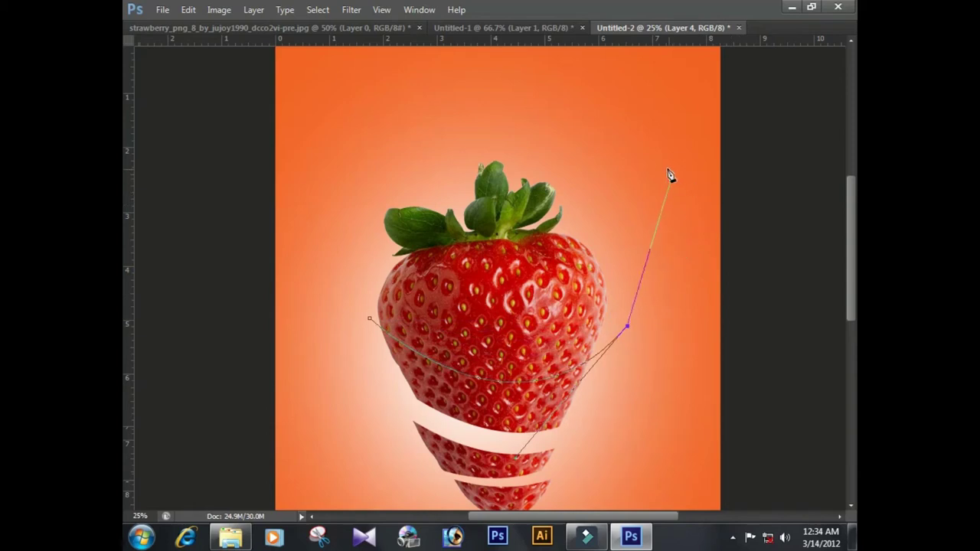
{"action": "left_click", "coordinate": [531, 75]}
{"action": "left_click", "coordinate": [351, 75]}
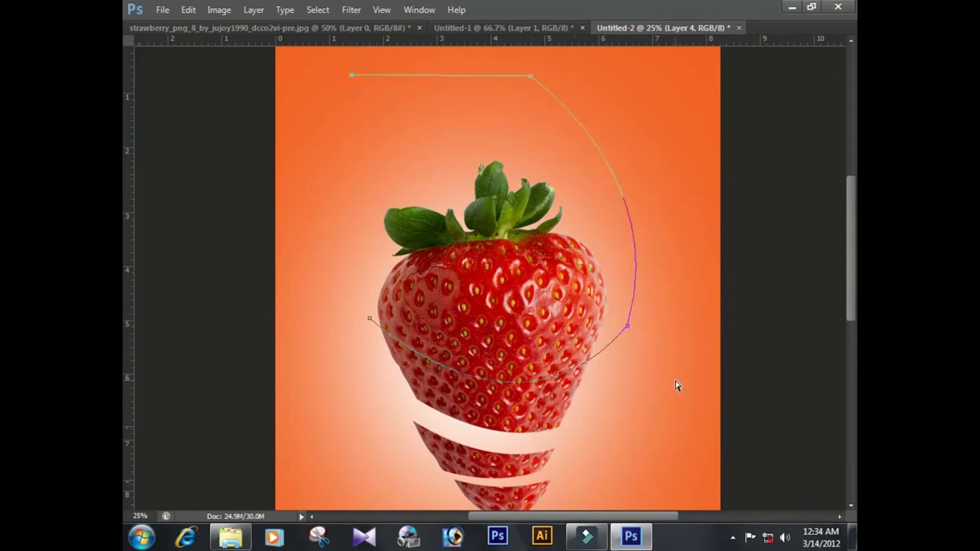
{"action": "key", "text": "ctrl+Return"}
{"action": "key", "text": "Delete"}
{"action": "key", "text": "ctrl+d"}
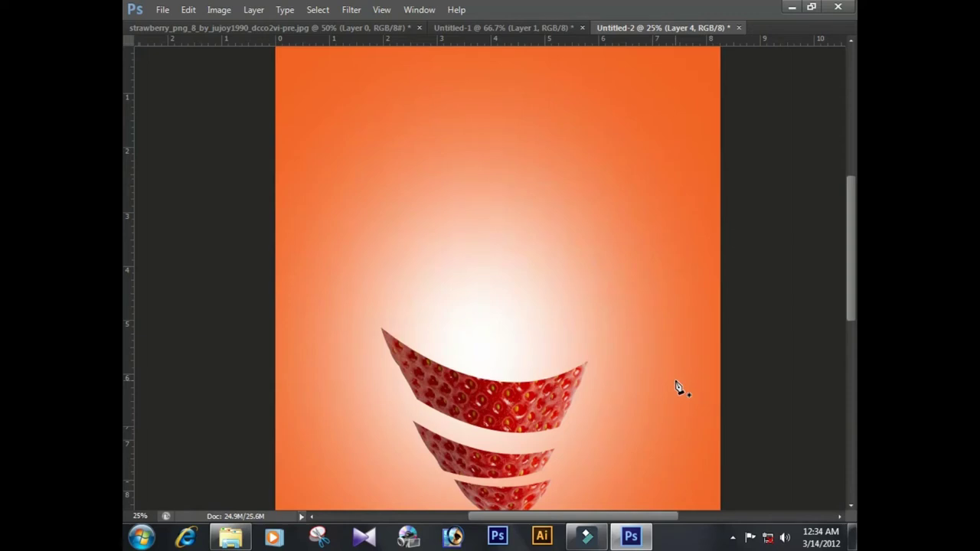
Paste another whole strawberry as Layer 5 and lift it above the third slice.
{"action": "key", "text": "ctrl+v"}
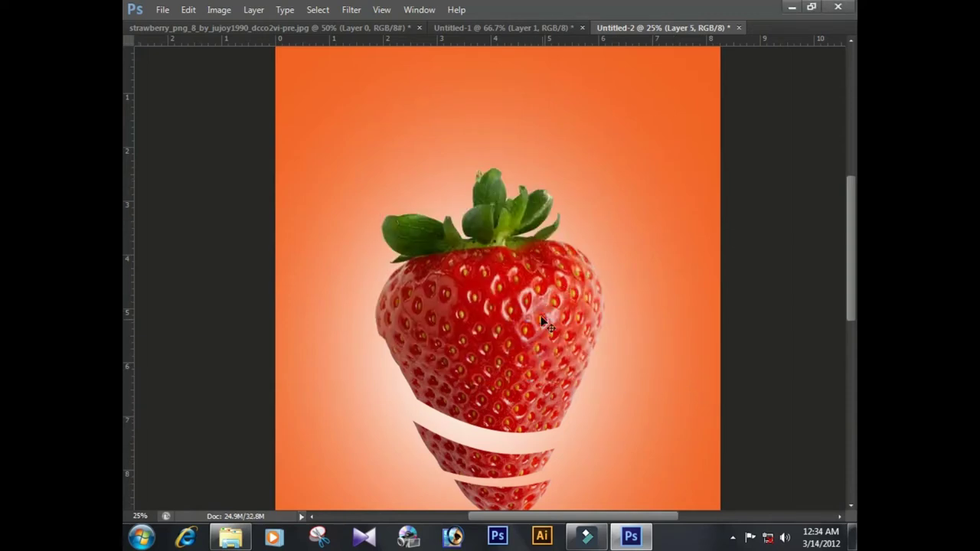
{"action": "left_click_drag", "start_coordinate": [546, 325], "coordinate": [548, 288]}
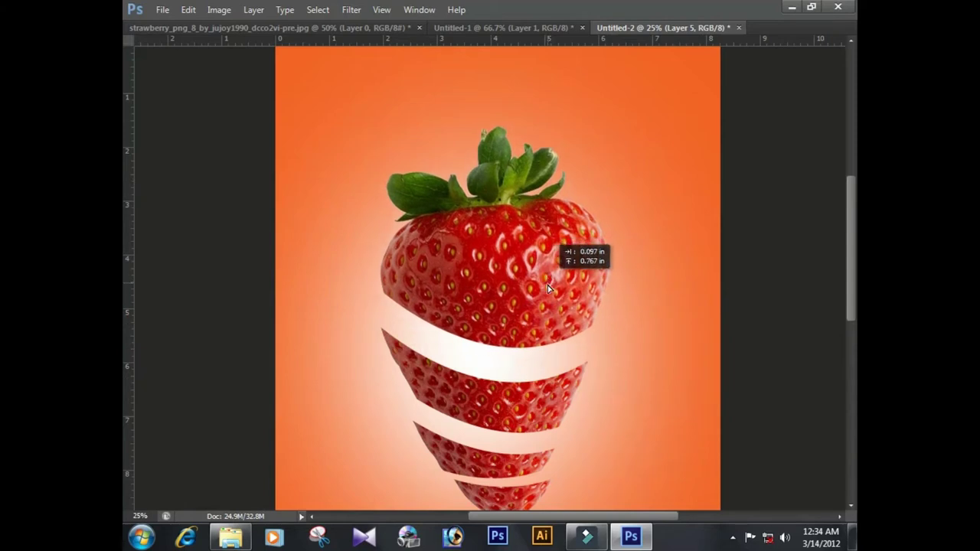
{"action": "left_click_drag", "start_coordinate": [549, 288], "coordinate": [547, 291]}
{"action": "scroll", "coordinate": [548, 291], "scroll_direction": "down", "scroll_amount": 3}
Rotate the upper strawberry on Layer 5 slightly clockwise.
{"action": "key", "text": "ctrl+t"}
{"action": "left_click_drag", "start_coordinate": [661, 300], "coordinate": [657, 291]}
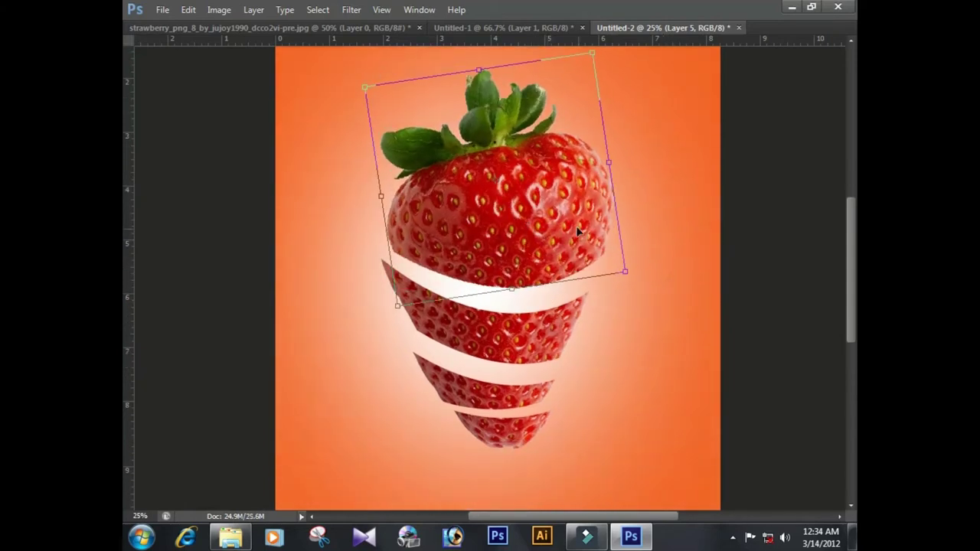
{"action": "key", "text": "Return"}
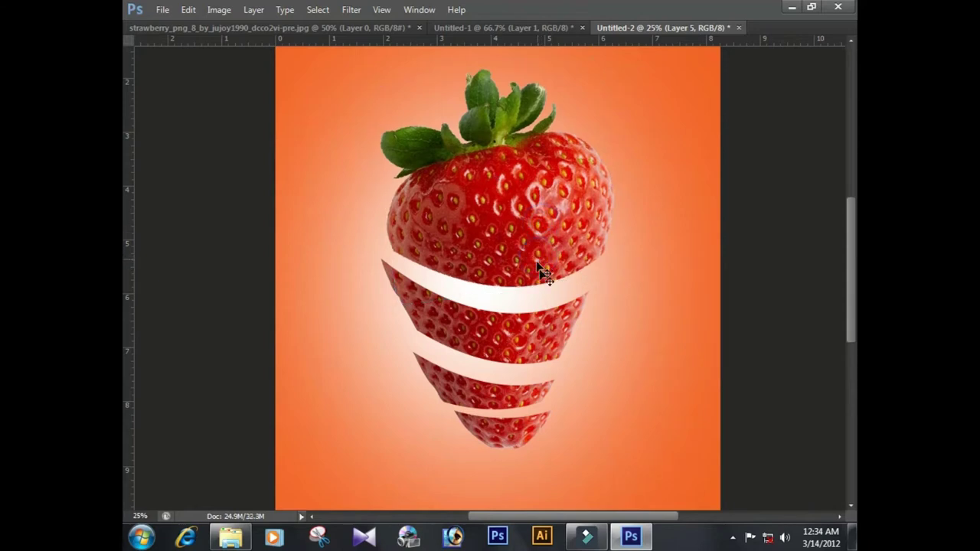
Cut a fourth slice along a curved path over the leaves and lift the leafy top above it.
{"action": "left_click", "coordinate": [363, 170]}
{"action": "left_click_drag", "start_coordinate": [621, 175], "coordinate": [737, 63]}
{"action": "left_click_drag", "start_coordinate": [423, 66], "coordinate": [376, 84]}
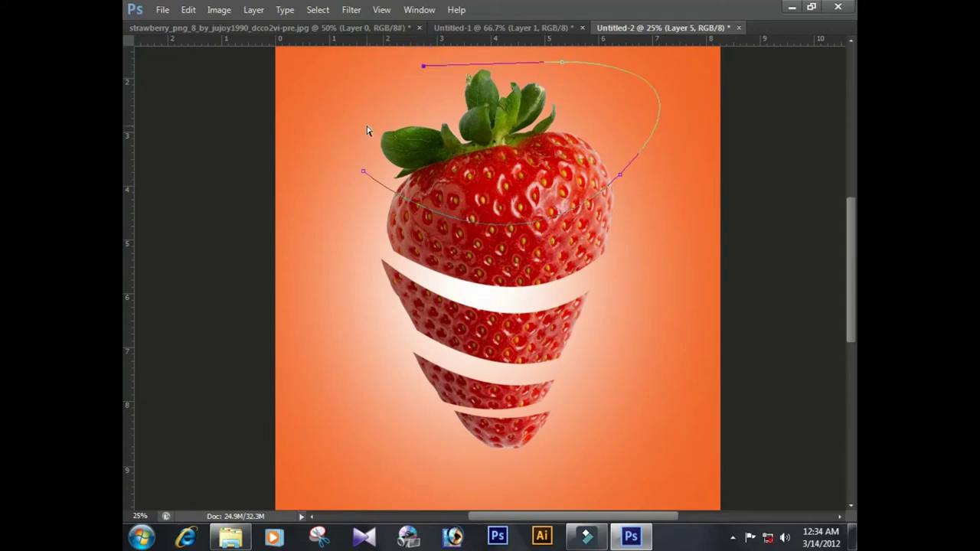
{"action": "left_click", "coordinate": [375, 90]}
{"action": "key", "text": "ctrl+Return"}
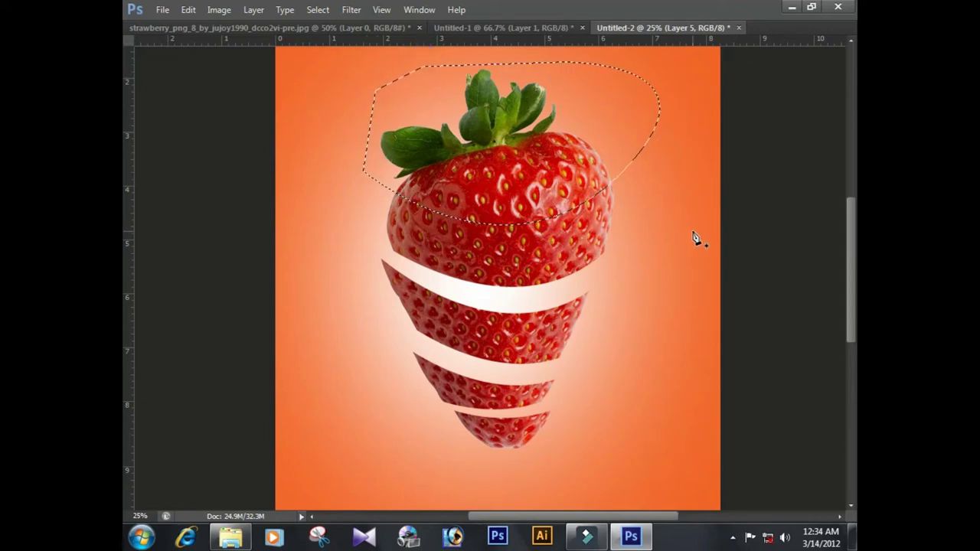
{"action": "key", "text": "Delete"}
{"action": "key", "text": "ctrl+d"}
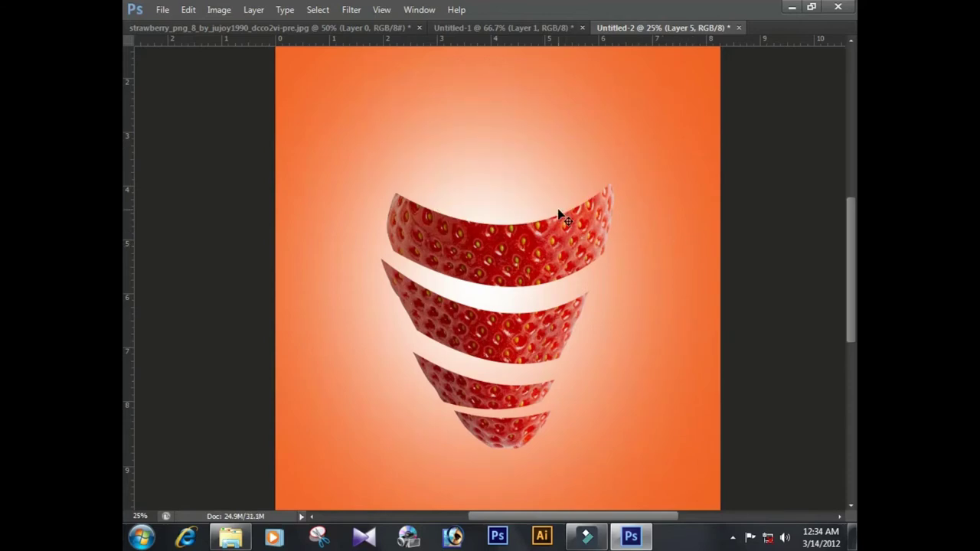
{"action": "left_click_drag", "start_coordinate": [559, 215], "coordinate": [529, 173]}
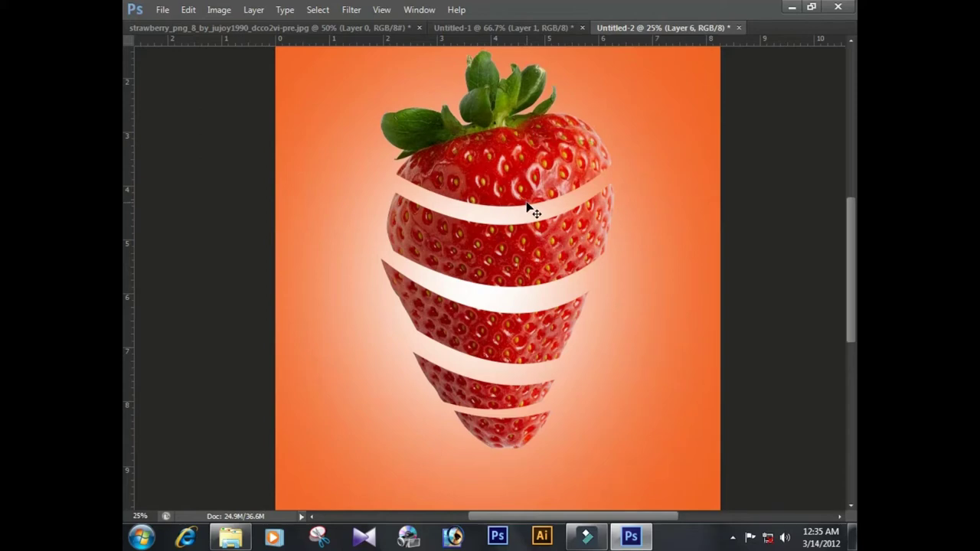
{"action": "scroll", "coordinate": [534, 212], "scroll_direction": "down", "scroll_amount": 3}
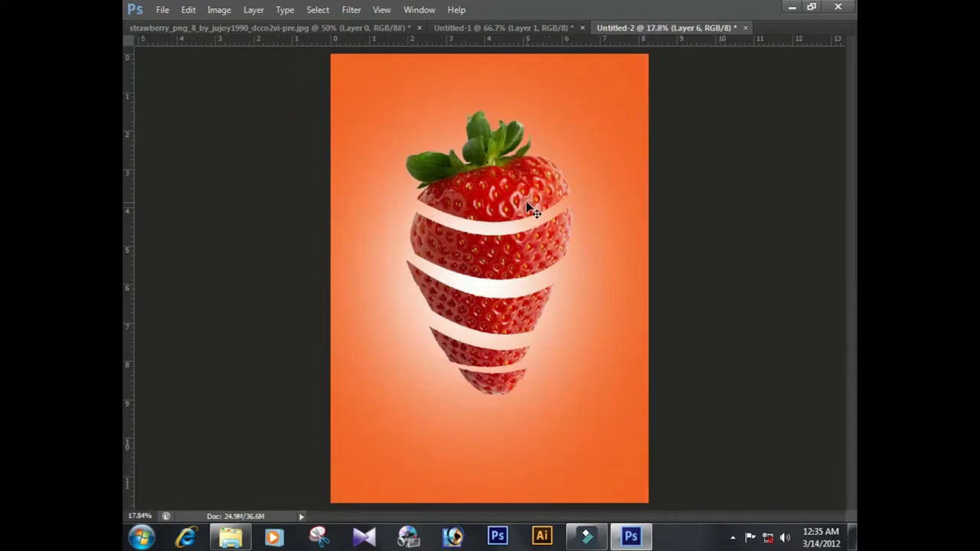
Scale all strawberry slices together to about 4.51 × 7.69 in.
{"action": "left_click", "coordinate": [522, 193]}
{"action": "left_click", "coordinate": [534, 260]}
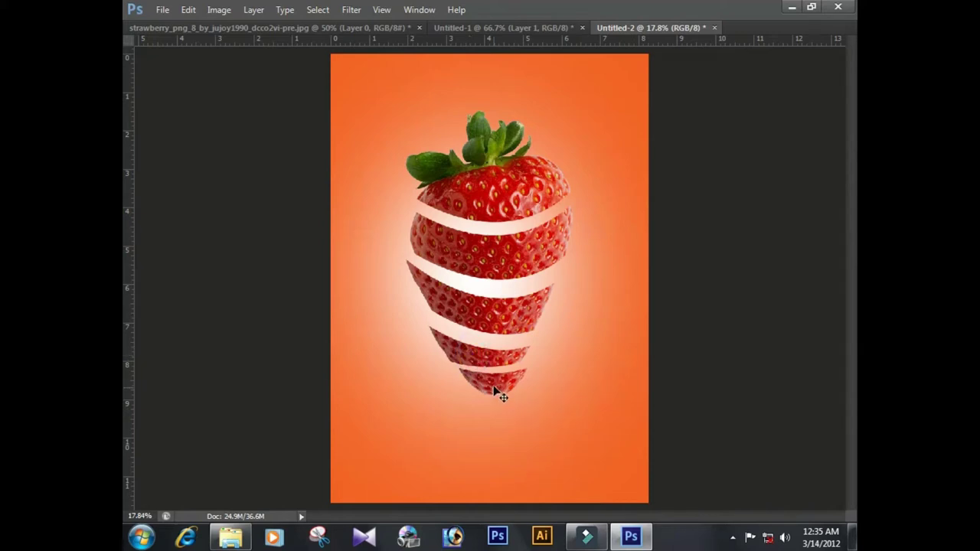
{"action": "mouse_move", "coordinate": [490, 386]}
{"action": "left_mouse_down"}
{"action": "mouse_move", "coordinate": [499, 393]}
{"action": "mouse_move", "coordinate": [492, 416]}
{"action": "left_mouse_up"}
{"action": "key", "text": "ctrl+t"}
{"action": "left_click_drag", "start_coordinate": [566, 427], "coordinate": [570, 432]}
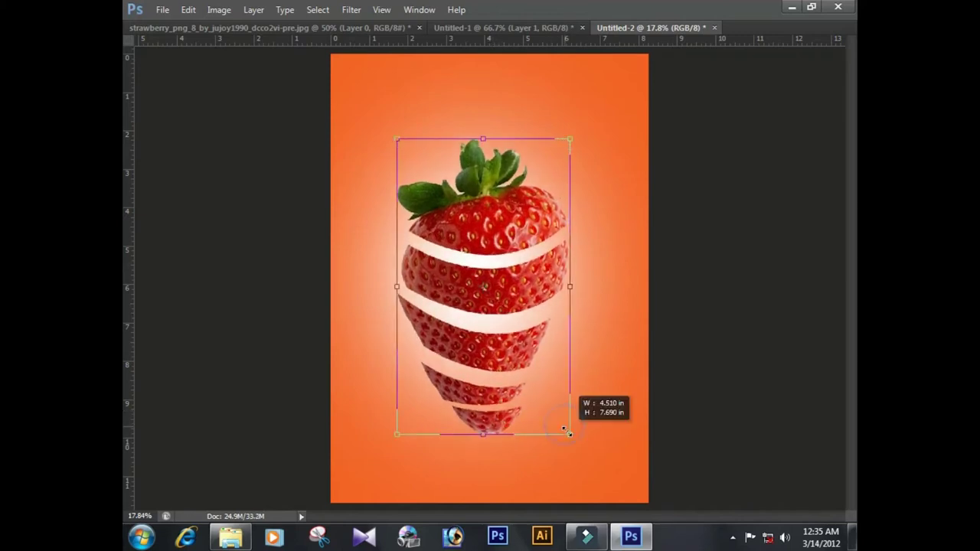
{"action": "double_click", "coordinate": [544, 388]}
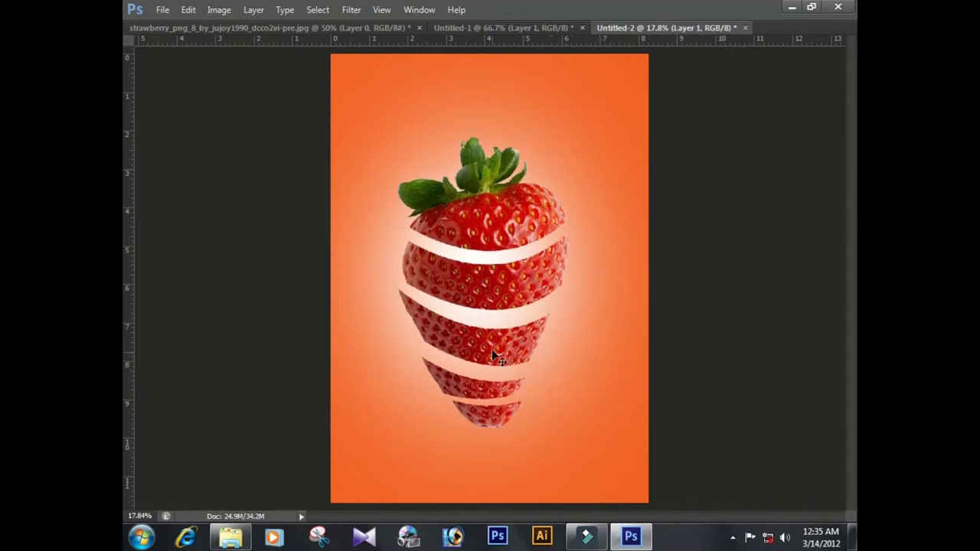
Shift the fourth slice slightly up and show the hidden panels again.
{"action": "left_click", "coordinate": [487, 396]}
{"action": "left_click_drag", "start_coordinate": [485, 392], "coordinate": [485, 386]}
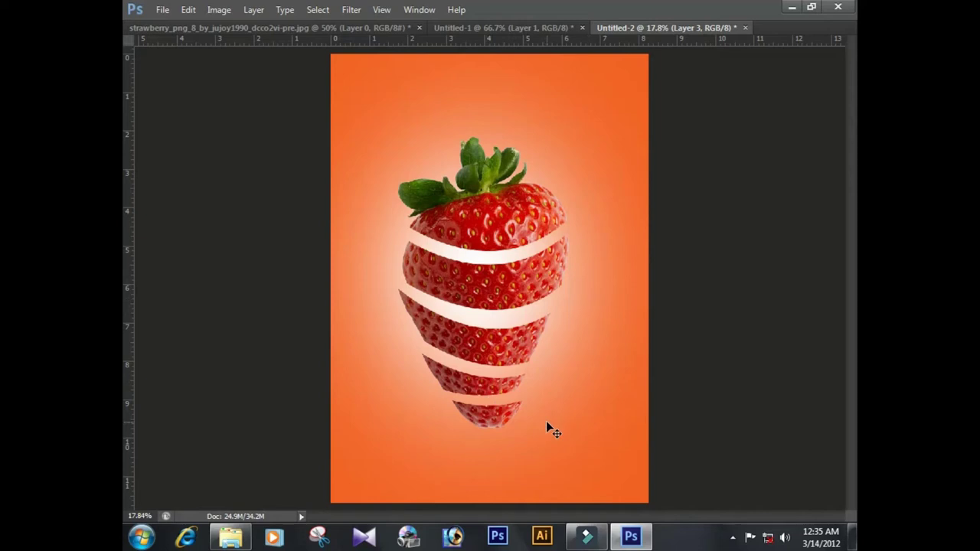
{"action": "key", "text": "Tab"}
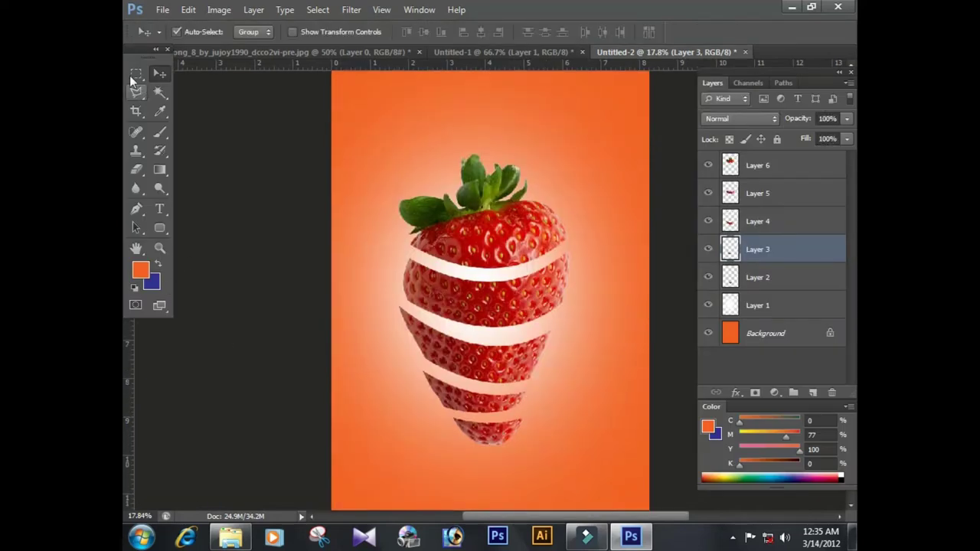
Choose the Elliptical Marquee Tool and zoom in on the lower strawberry slices.
{"action": "left_click", "coordinate": [133, 76]}
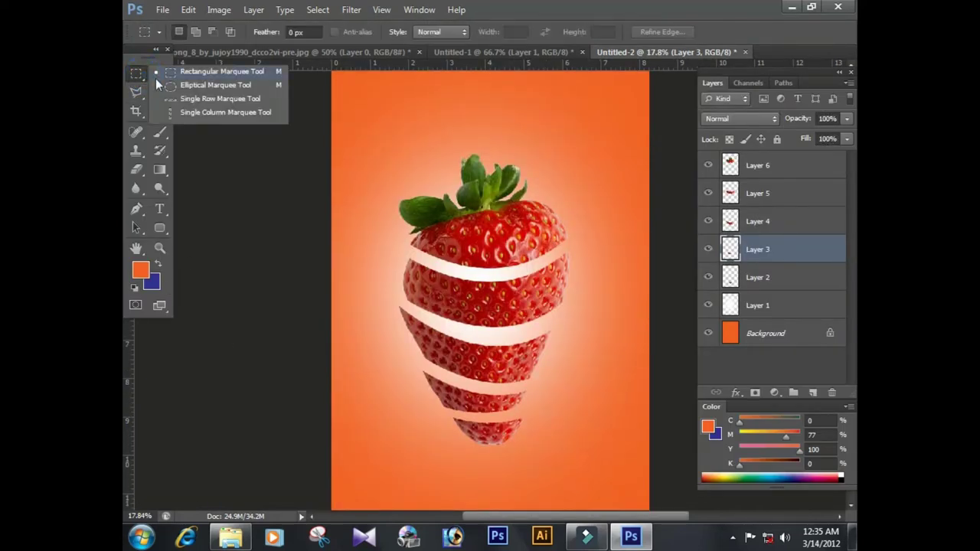
{"action": "left_click", "coordinate": [210, 85]}
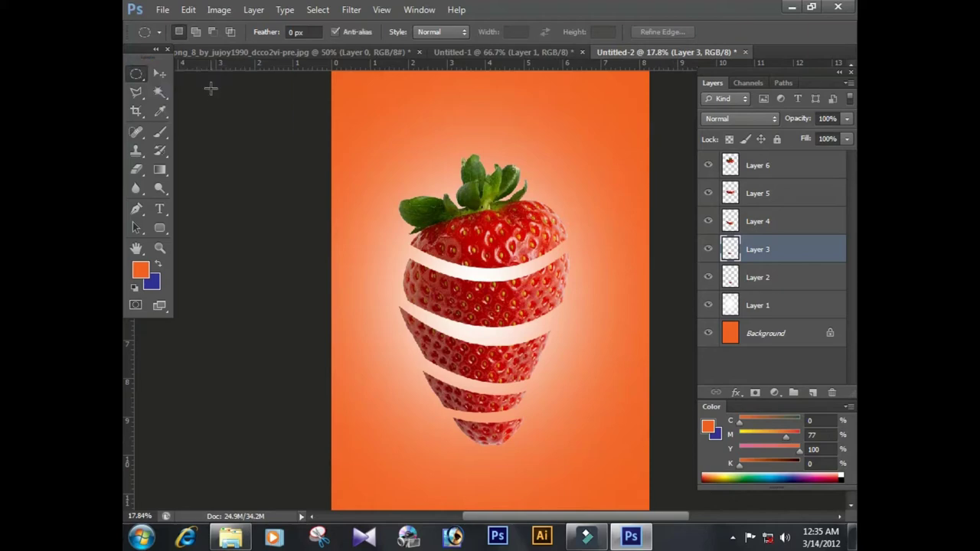
{"action": "left_click_drag", "start_coordinate": [379, 323], "coordinate": [571, 452]}
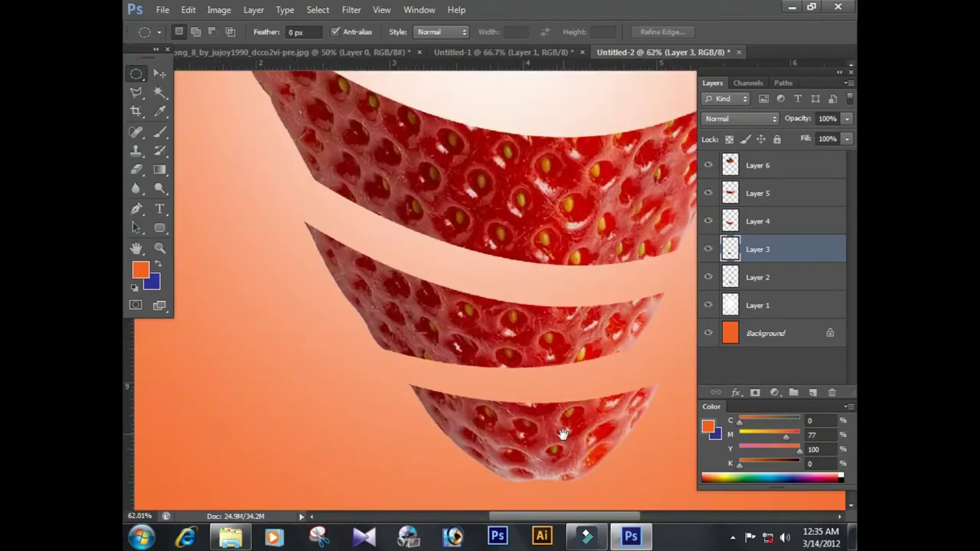
{"action": "left_click_drag", "start_coordinate": [597, 418], "coordinate": [485, 316]}
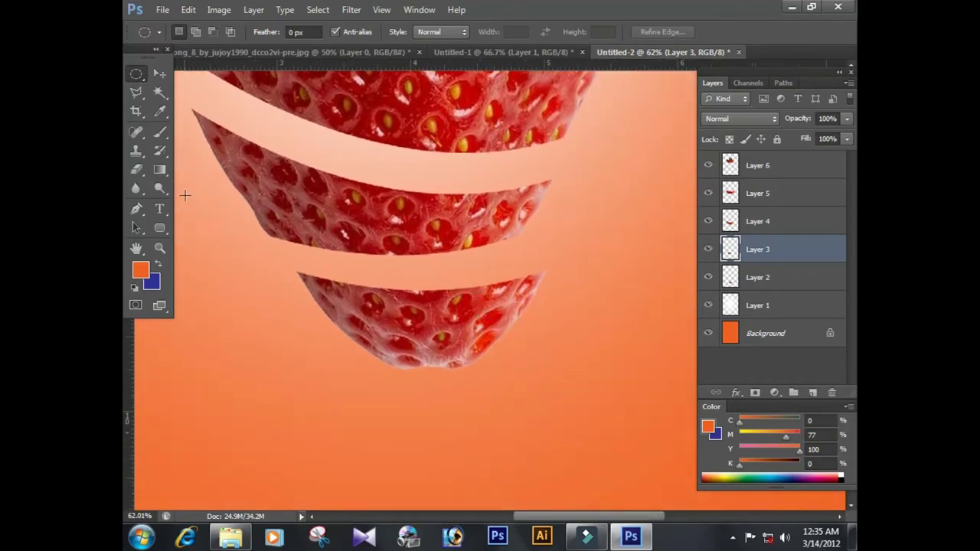
Set the foreground colour to dark red C0 M100 Y100 K40.
{"action": "left_click_drag", "start_coordinate": [780, 438], "coordinate": [801, 438]}
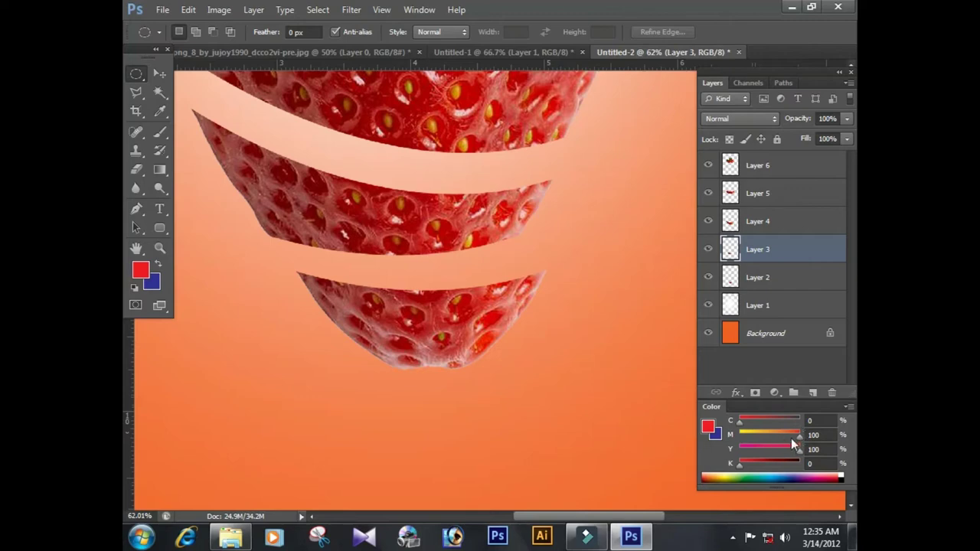
{"action": "left_click_drag", "start_coordinate": [758, 471], "coordinate": [769, 470]}
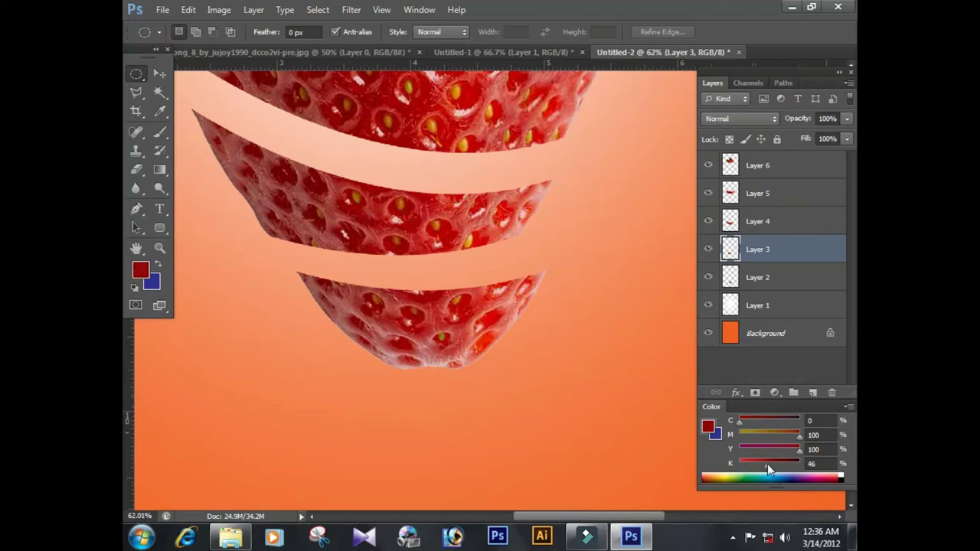
{"action": "left_click", "coordinate": [817, 463]}
{"action": "type", "text": "40"}
{"action": "key", "text": "Return"}
Draw a circle over the bottom two slices and fill it with dark red on new Layer 7.
{"action": "mouse_move", "coordinate": [412, 280]}
{"action": "left_mouse_down"}
{"action": "mouse_move", "coordinate": [486, 338]}
{"action": "mouse_move", "coordinate": [479, 327]}
{"action": "left_mouse_up"}
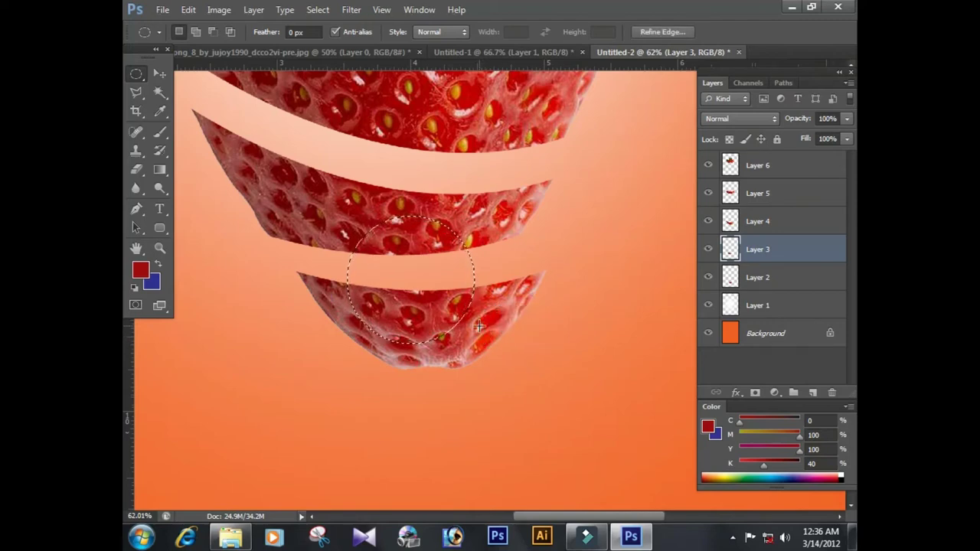
{"action": "key", "text": "ctrl+shift+n"}
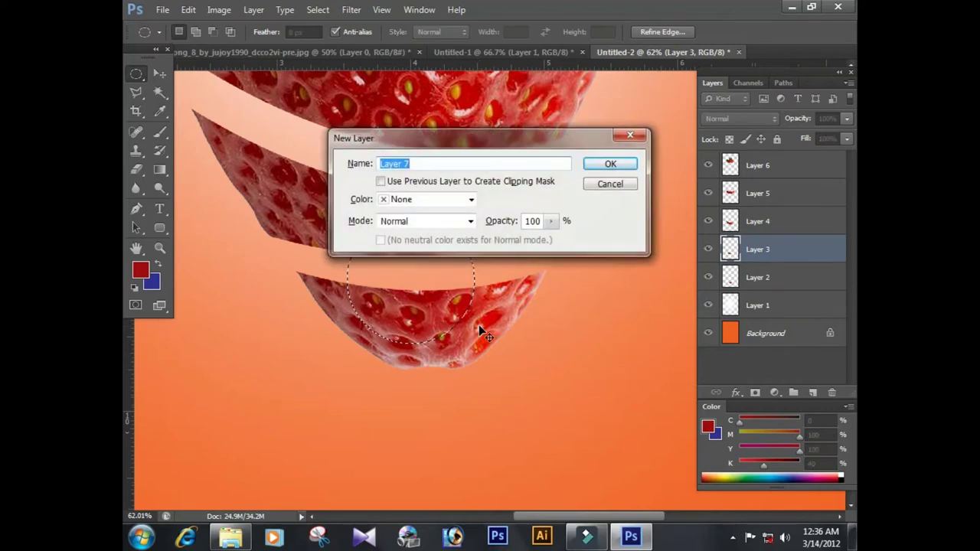
{"action": "key", "text": "Return"}
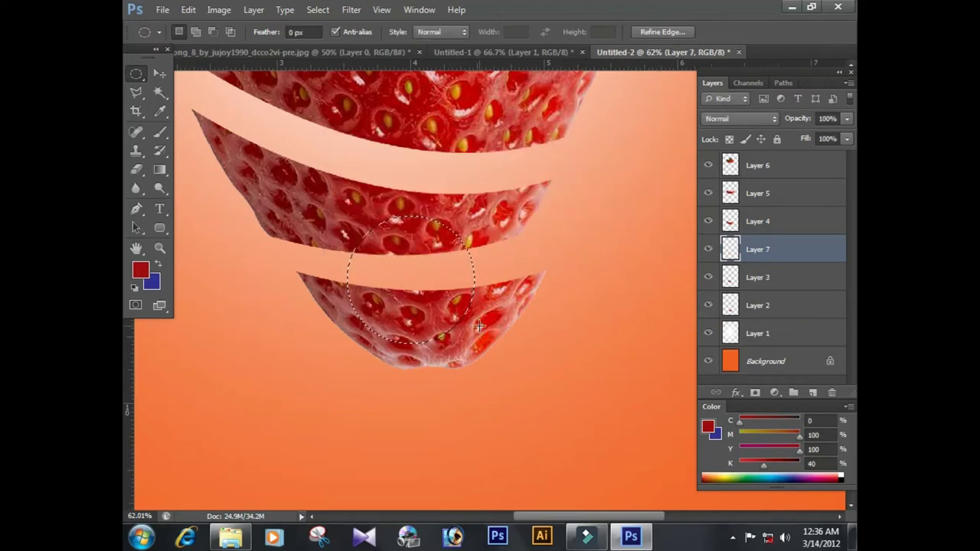
{"action": "key", "text": "alt+BackSpace"}
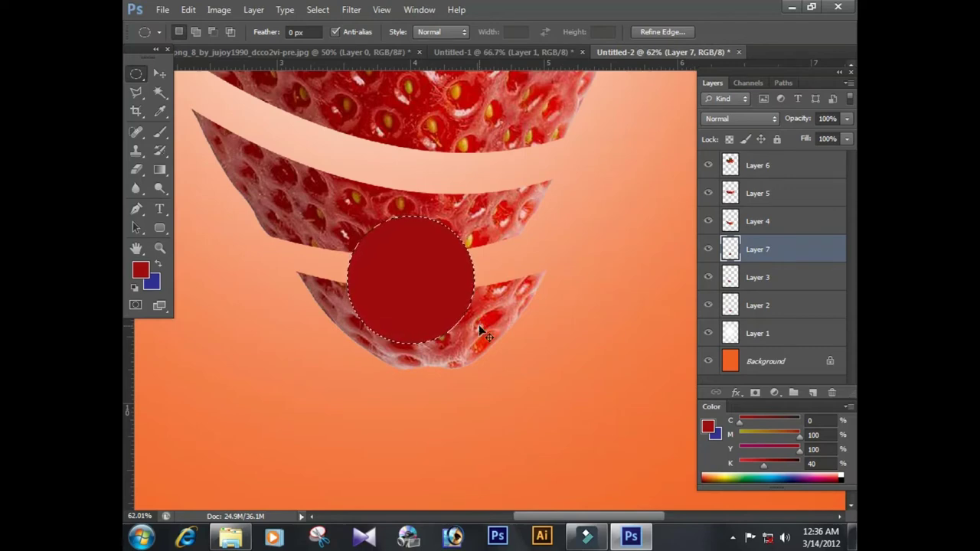
{"action": "key", "text": "ctrl+d"}
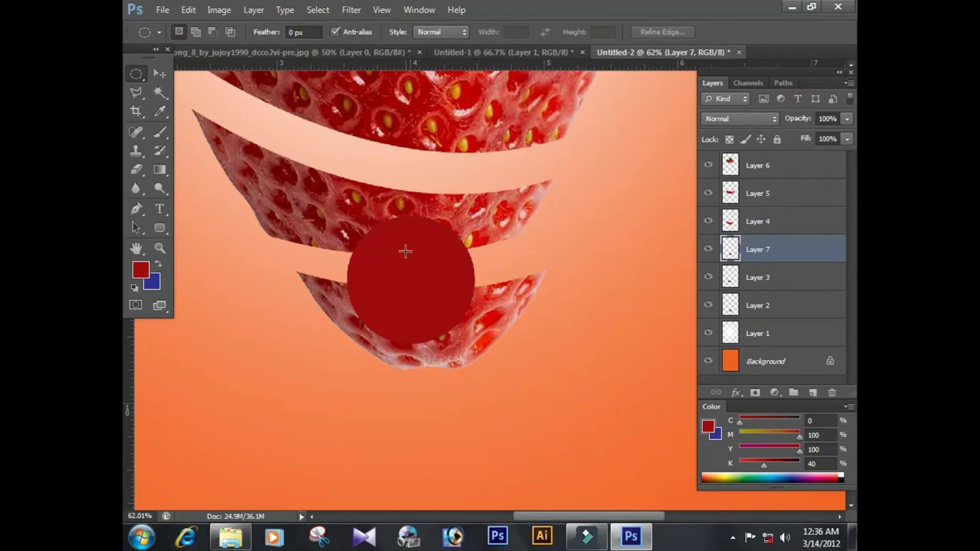
{"action": "key", "text": "v"}
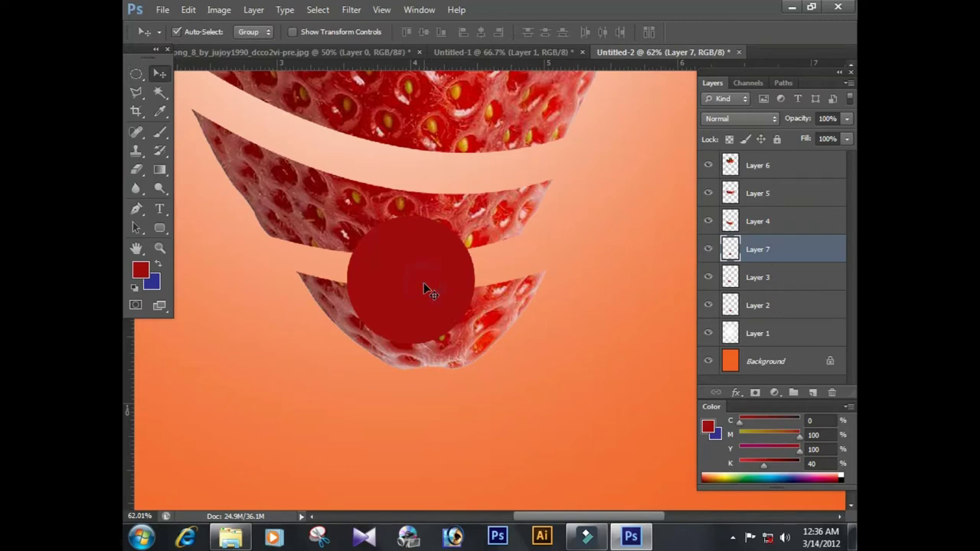
Squash the red circle into a flat ellipse on the bottom slice and send it below Layer 3.
{"action": "key", "text": "ctrl+t"}
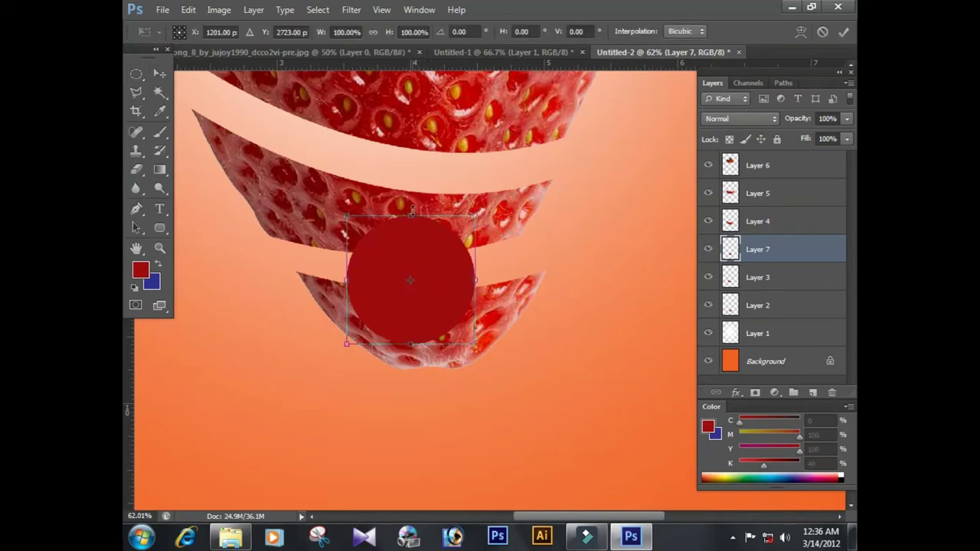
{"action": "left_click_drag", "start_coordinate": [411, 216], "coordinate": [418, 297]}
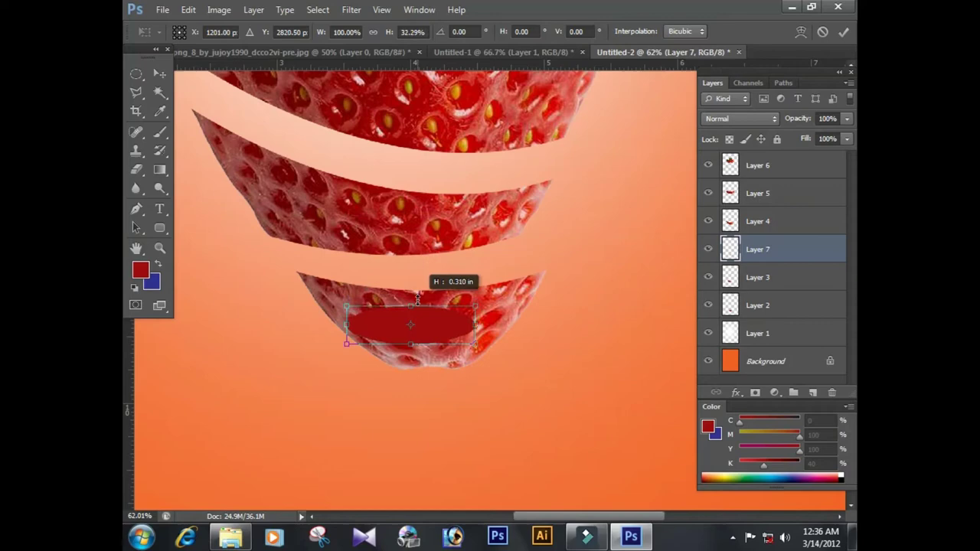
{"action": "left_click_drag", "start_coordinate": [427, 317], "coordinate": [383, 270]}
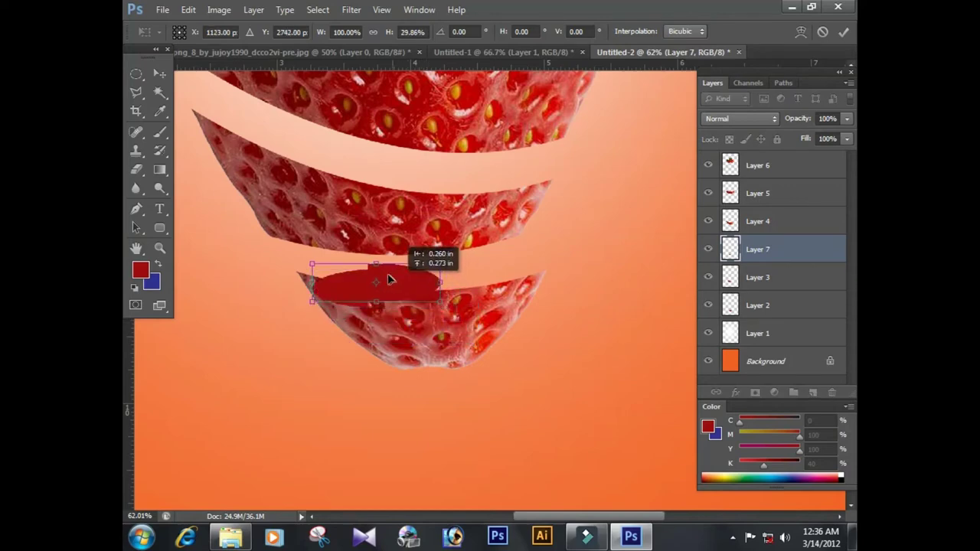
{"action": "double_click", "coordinate": [383, 270]}
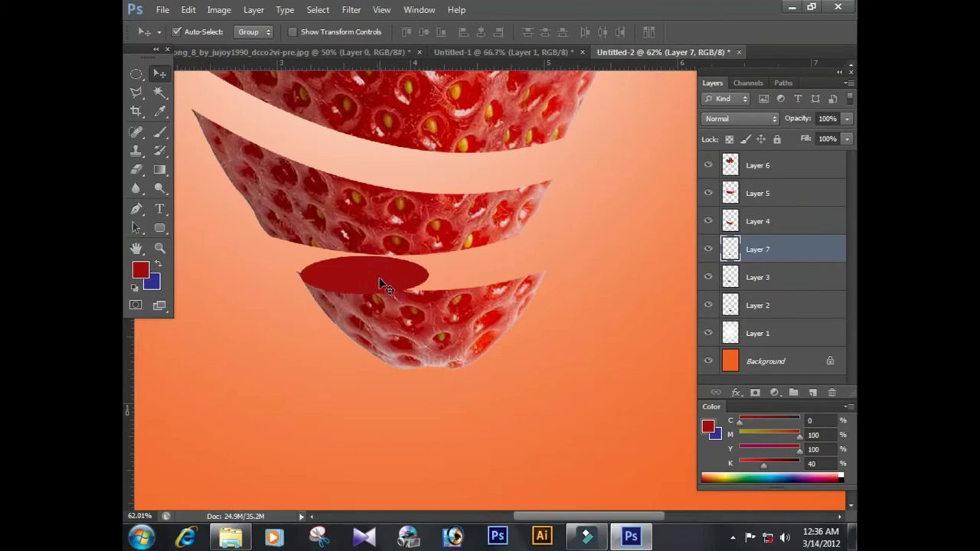
{"action": "key", "text": "ctrl+bracketleft"}
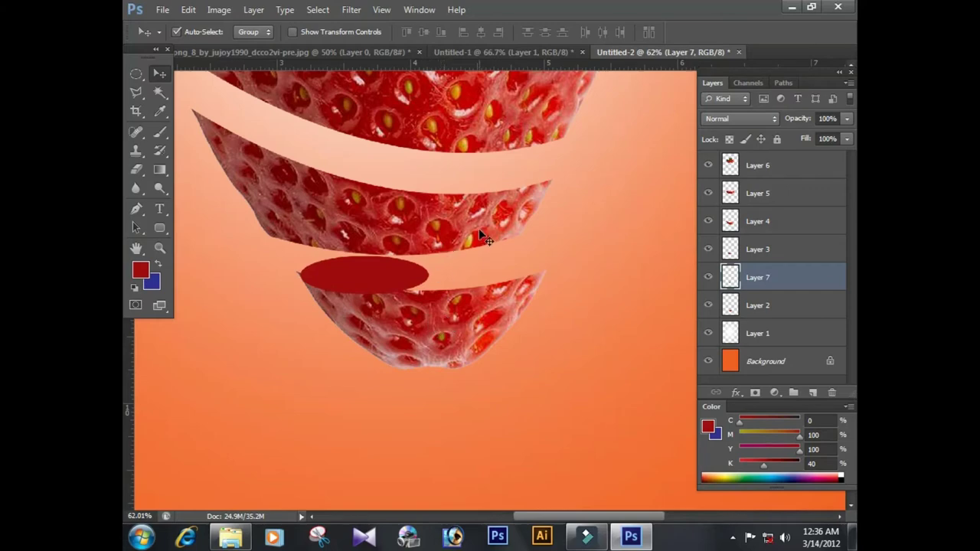
Check which layers hold the slices, then move Layer 7 one step down below Layer 2.
{"action": "key", "text": "ctrl+minus"}
{"action": "key", "text": "ctrl+minus"}
{"action": "key", "text": "ctrl+minus"}
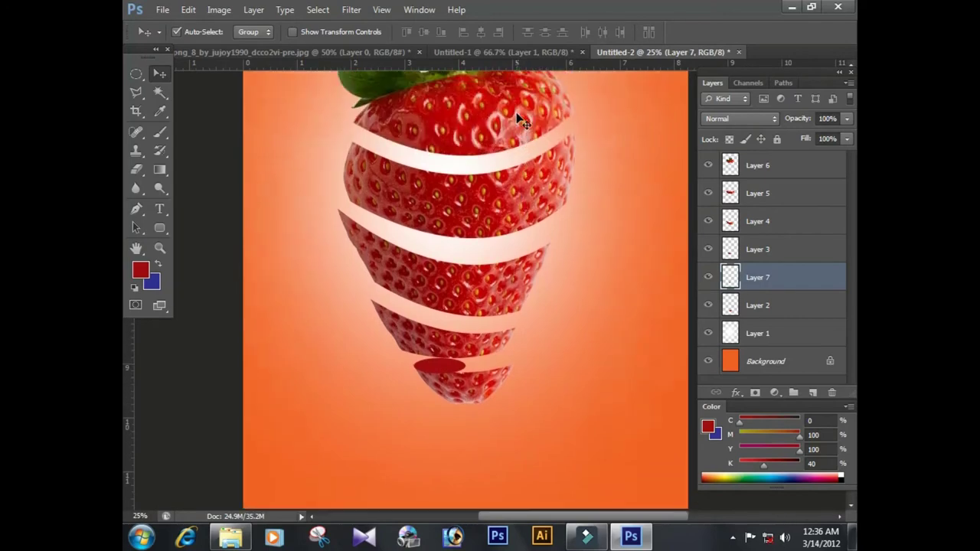
{"action": "scroll", "coordinate": [518, 105], "scroll_direction": "down", "scroll_amount": 2}
{"action": "scroll", "coordinate": [518, 105], "scroll_direction": "down", "scroll_amount": 2}
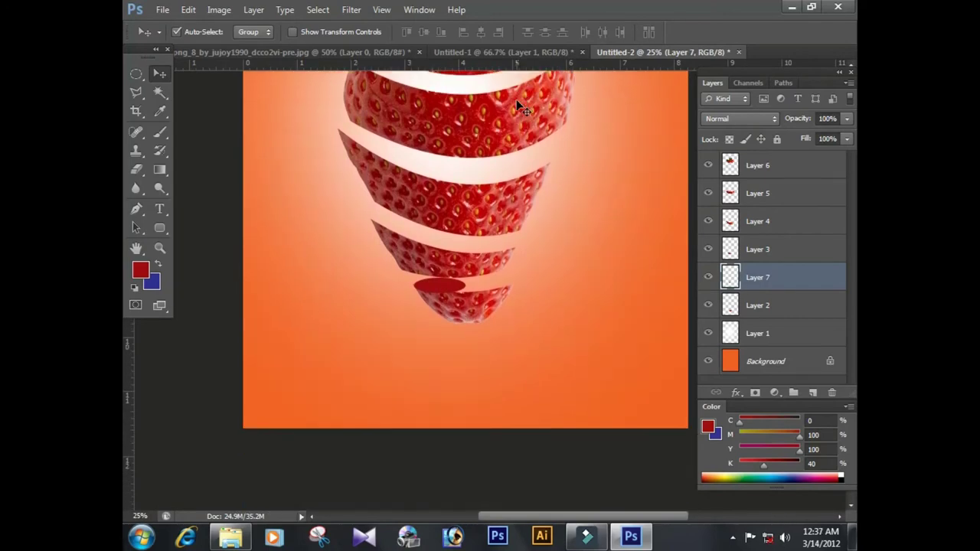
{"action": "key", "text": "ctrl+plus"}
{"action": "key", "text": "ctrl+plus"}
{"action": "key", "text": "ctrl+plus"}
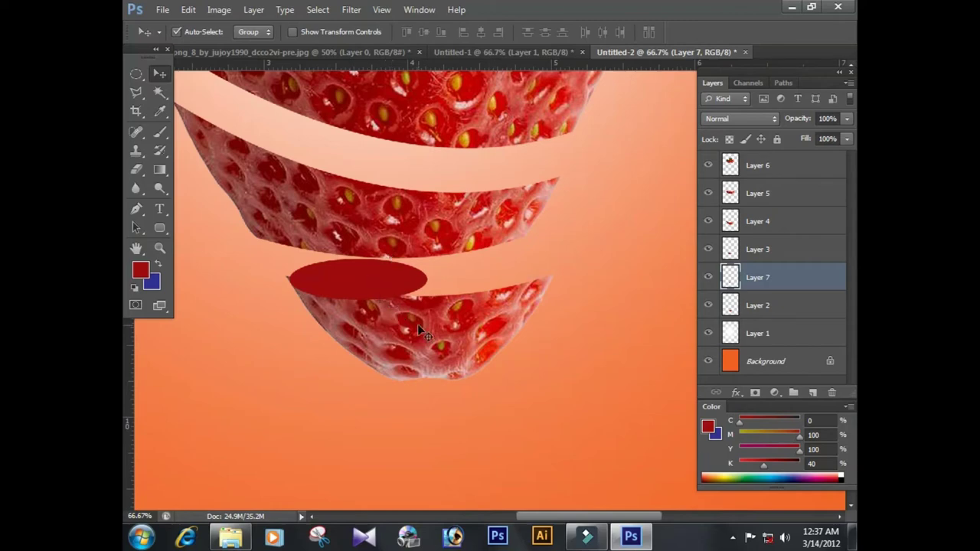
{"action": "left_click", "coordinate": [391, 223]}
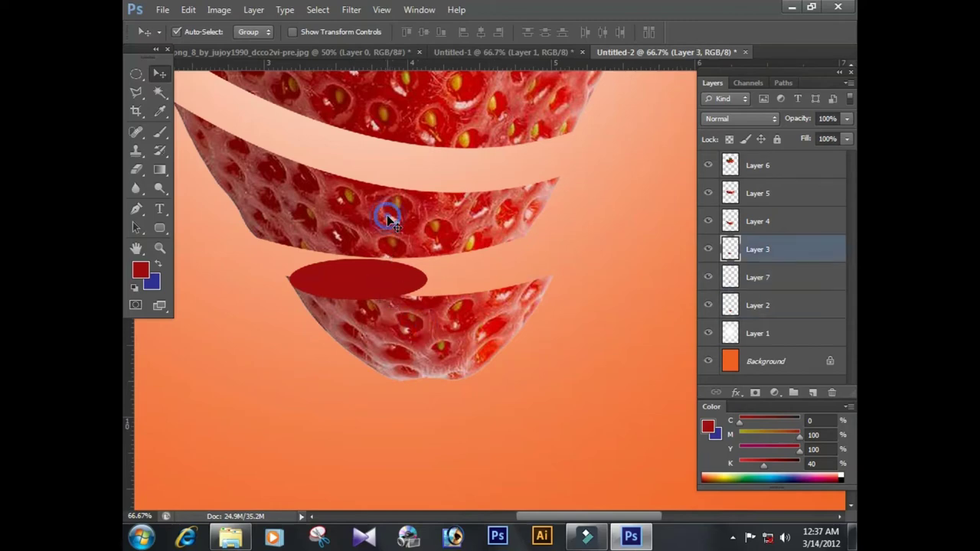
{"action": "left_click", "coordinate": [427, 106]}
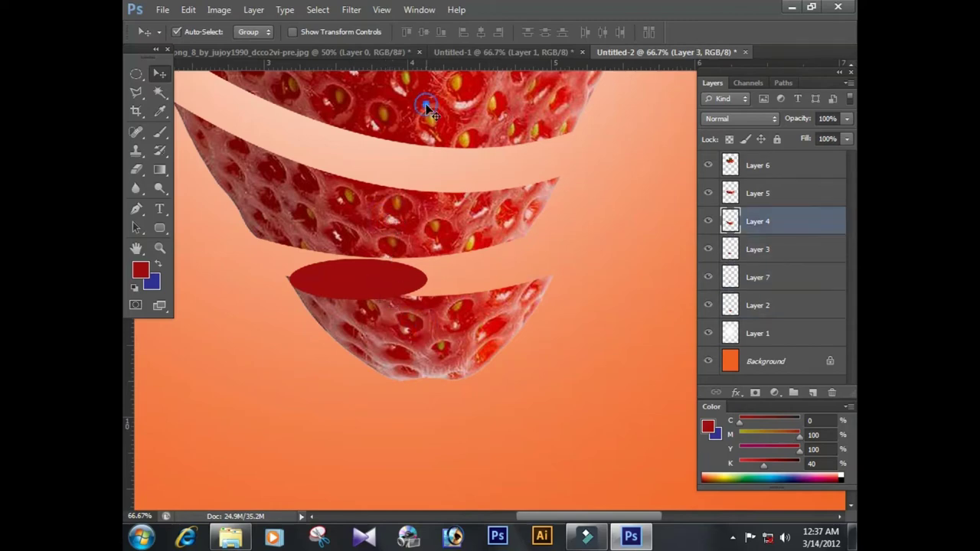
{"action": "left_click", "coordinate": [383, 285]}
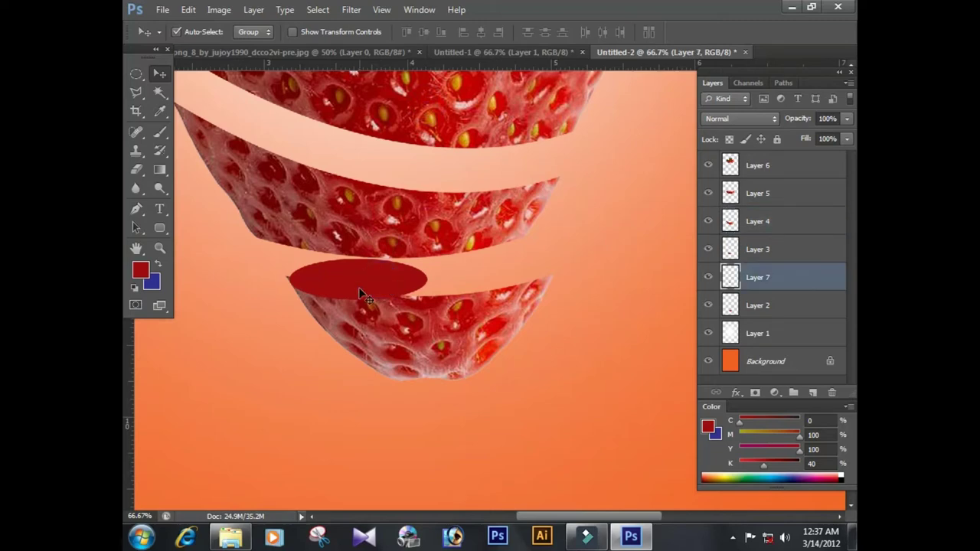
{"action": "left_click", "coordinate": [385, 349]}
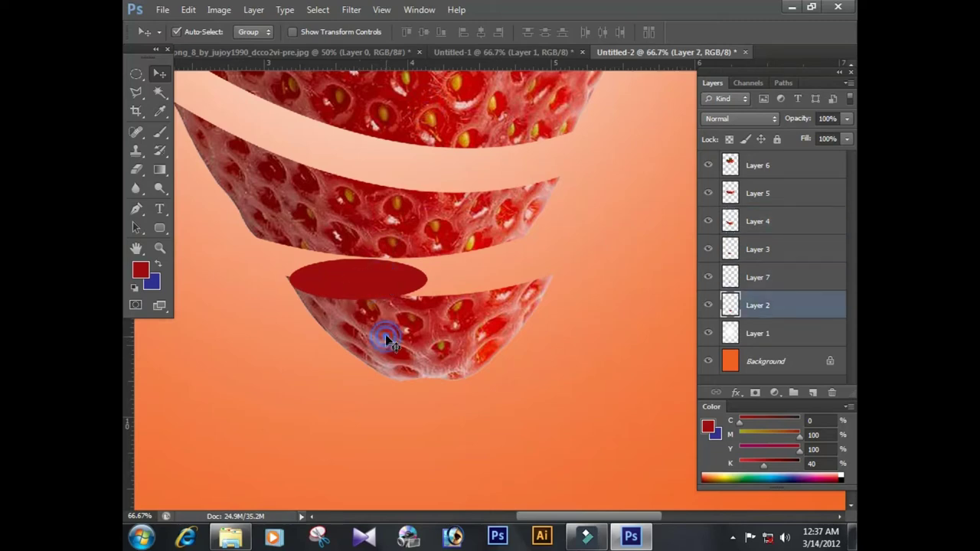
{"action": "left_click", "coordinate": [376, 279]}
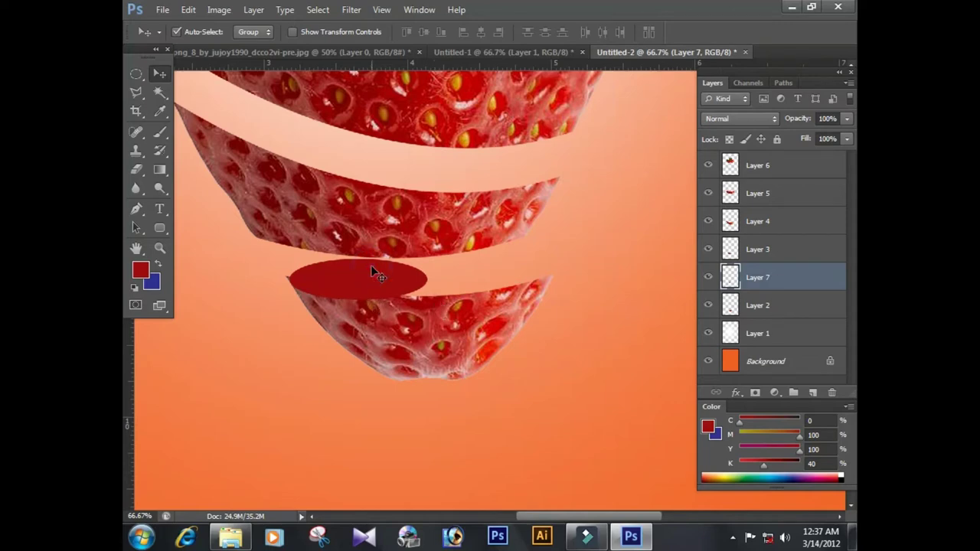
{"action": "key", "text": "ctrl+bracketleft"}
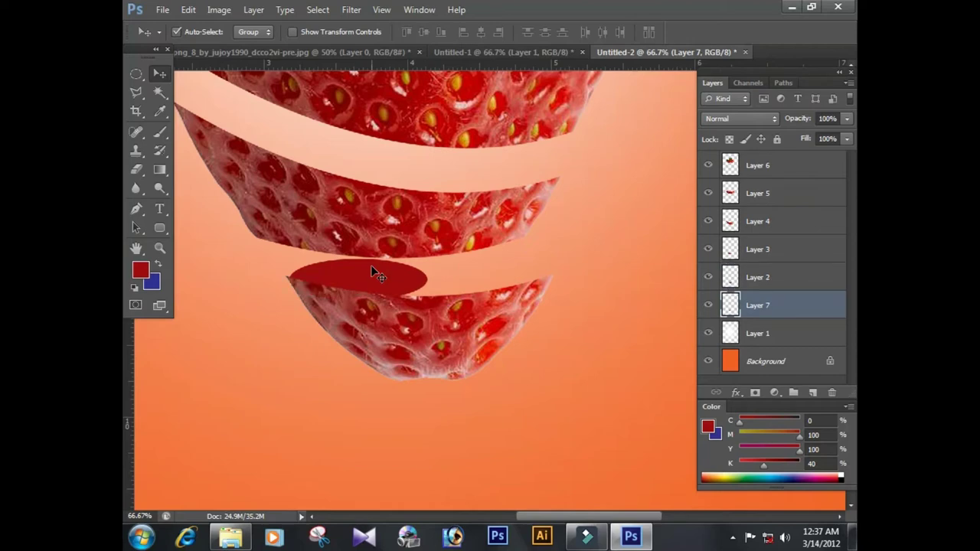
Tilt the ellipse to −1.23°, widen it to 197.85%, and nudge it onto the slice's top edge.
{"action": "key", "text": "ctrl+t"}
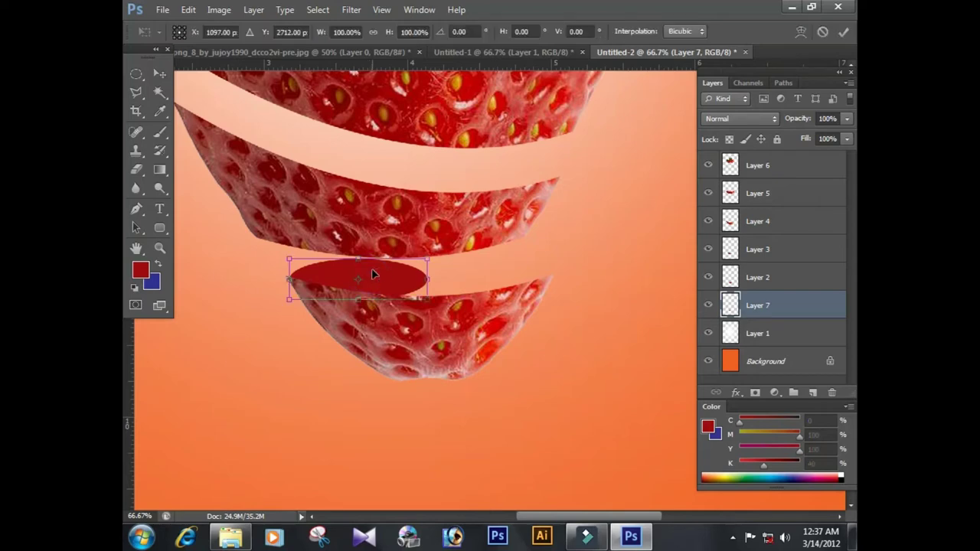
{"action": "mouse_move", "coordinate": [497, 265]}
{"action": "left_mouse_down"}
{"action": "mouse_move", "coordinate": [513, 288]}
{"action": "mouse_move", "coordinate": [516, 263]}
{"action": "left_mouse_up"}
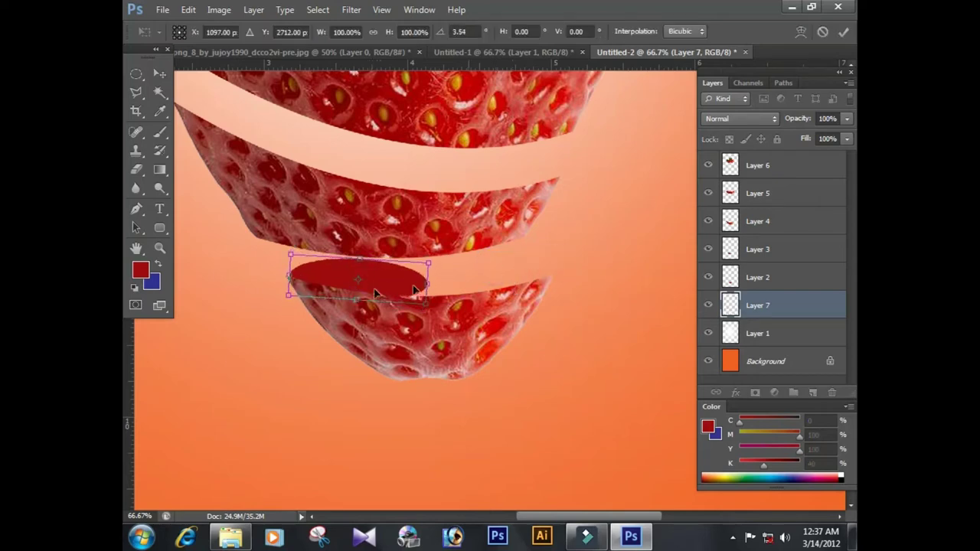
{"action": "mouse_move", "coordinate": [385, 291]}
{"action": "left_mouse_down"}
{"action": "mouse_move", "coordinate": [558, 285]}
{"action": "mouse_move", "coordinate": [587, 307]}
{"action": "left_mouse_up"}
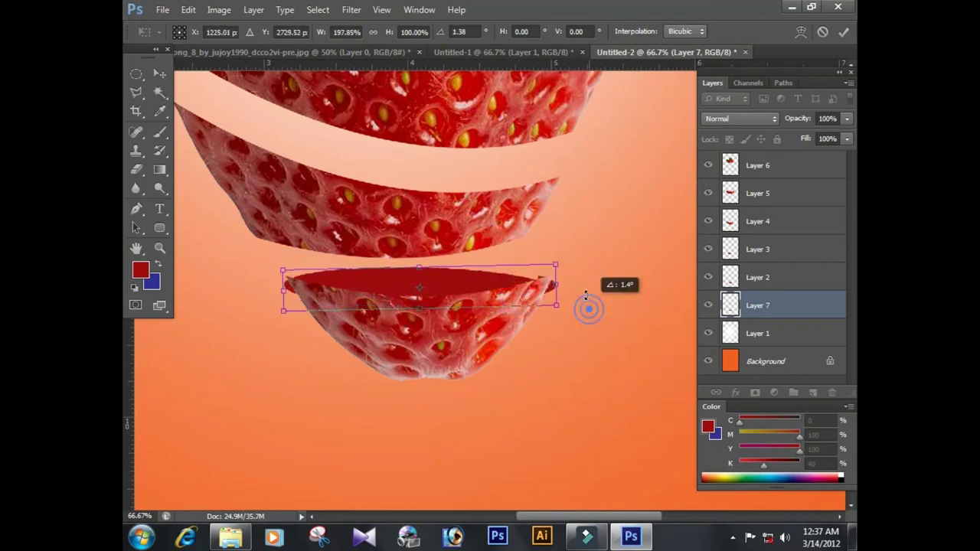
{"action": "left_click_drag", "start_coordinate": [454, 289], "coordinate": [460, 276]}
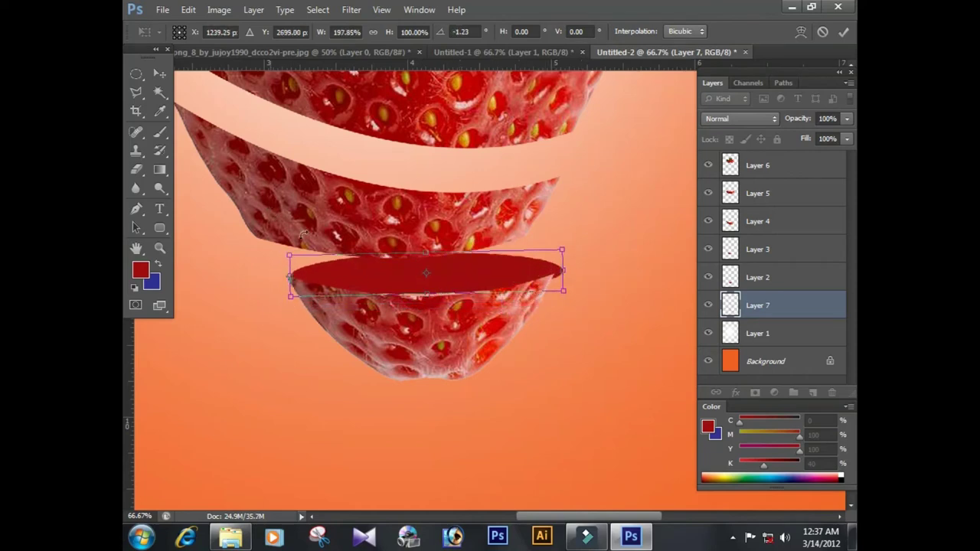
{"action": "left_click_drag", "start_coordinate": [249, 238], "coordinate": [428, 341]}
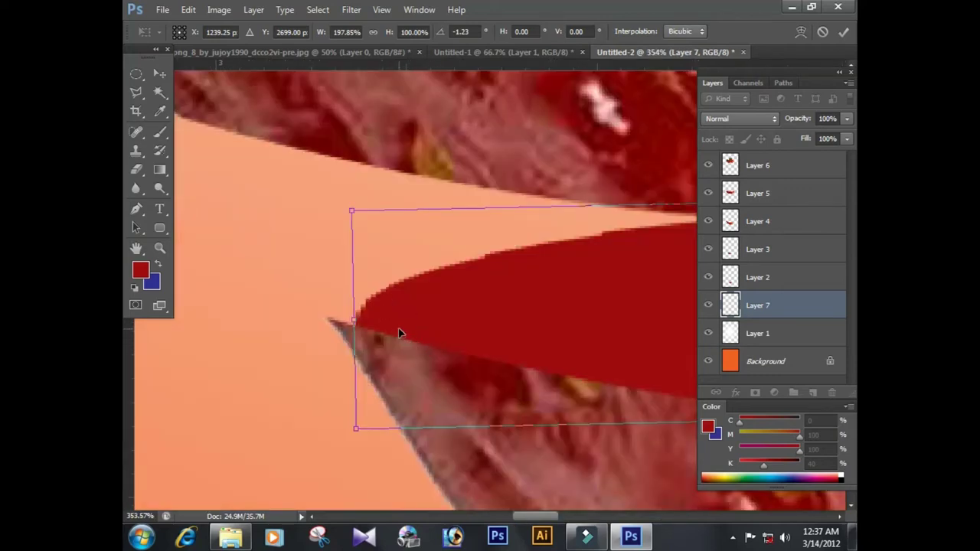
{"action": "left_click_drag", "start_coordinate": [474, 345], "coordinate": [450, 335]}
{"action": "key", "text": "Left"}
{"action": "key", "text": "Left"}
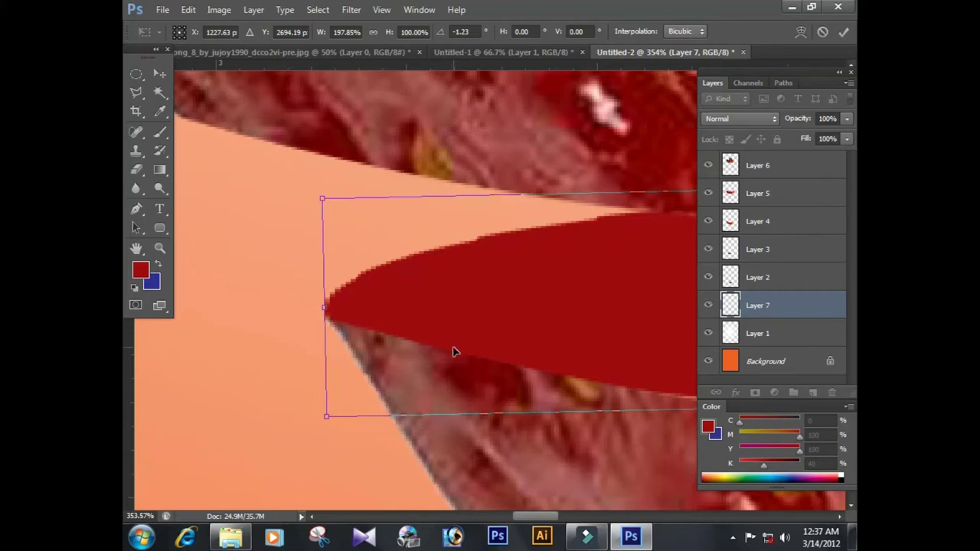
{"action": "key", "text": "ctrl+0"}
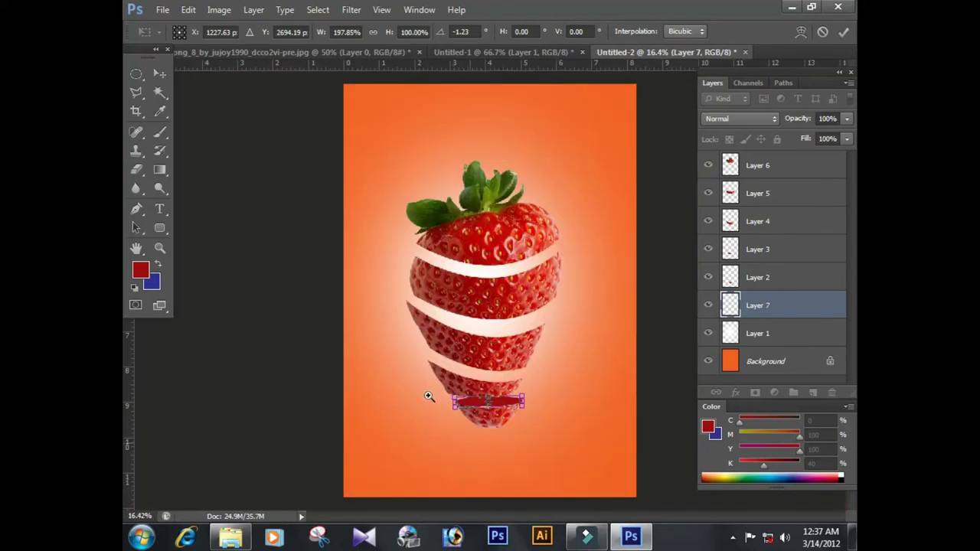
{"action": "mouse_move", "coordinate": [463, 356]}
{"action": "left_mouse_down"}
{"action": "mouse_move", "coordinate": [544, 402]}
{"action": "mouse_move", "coordinate": [535, 240]}
{"action": "left_mouse_up"}
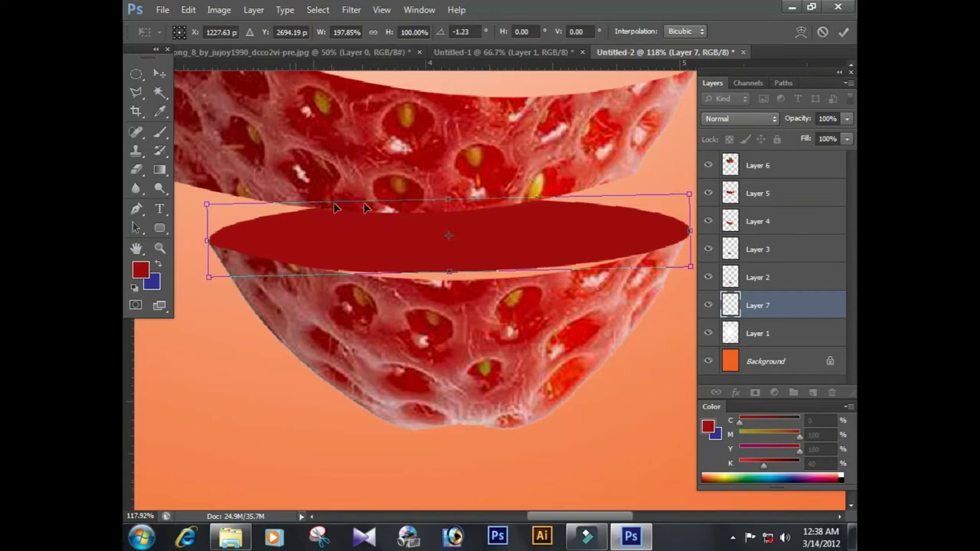
Warp the oval, bending its lower edge down and pulling its right tip in to the rim.
{"action": "right_click", "coordinate": [499, 240]}
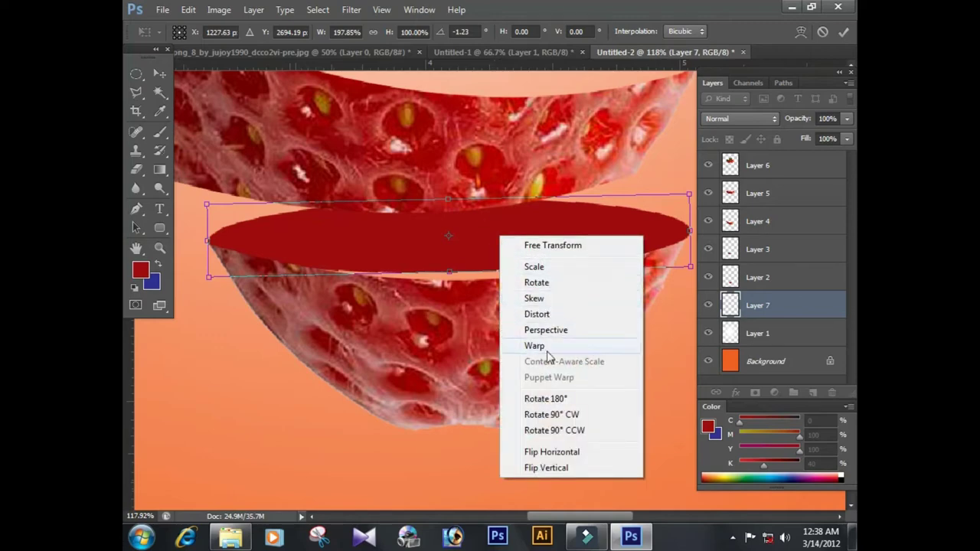
{"action": "left_click", "coordinate": [545, 349]}
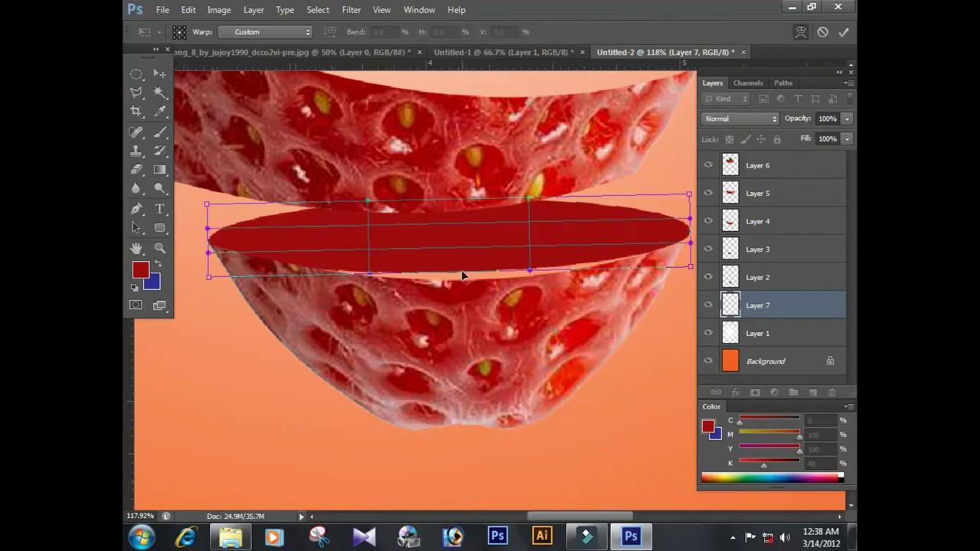
{"action": "left_click_drag", "start_coordinate": [461, 272], "coordinate": [463, 289]}
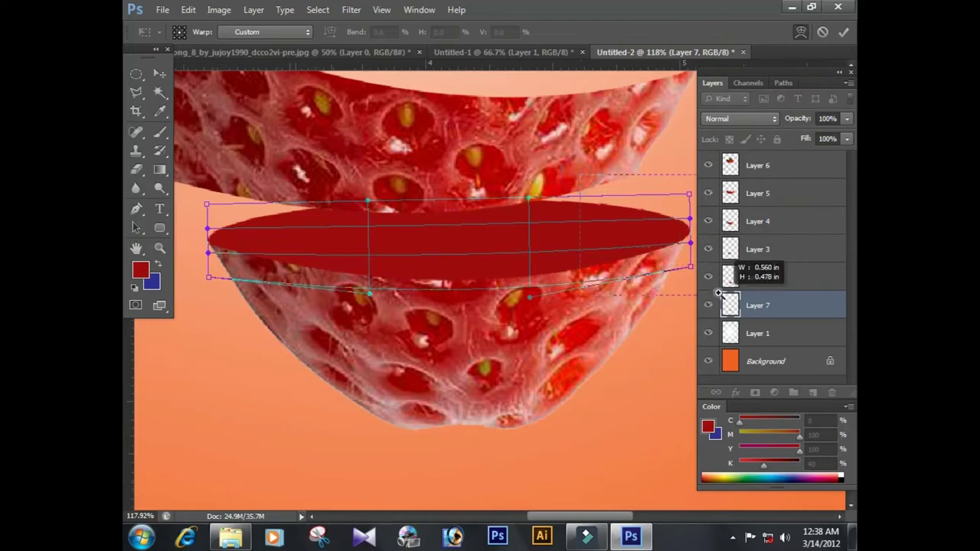
{"action": "scroll", "coordinate": [565, 242], "scroll_direction": "up", "scroll_amount": 5}
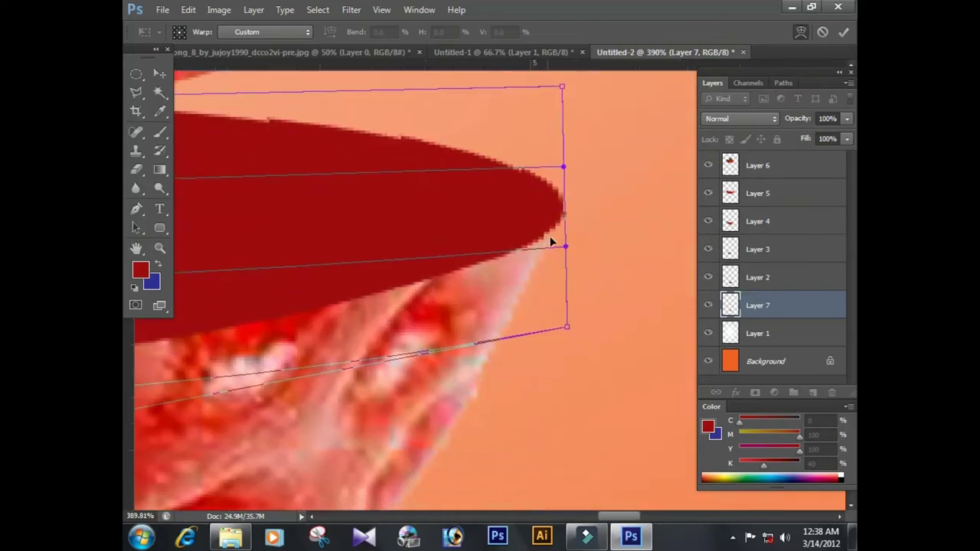
{"action": "mouse_move", "coordinate": [568, 218]}
{"action": "left_mouse_down"}
{"action": "mouse_move", "coordinate": [532, 242]}
{"action": "mouse_move", "coordinate": [526, 265]}
{"action": "left_mouse_up"}
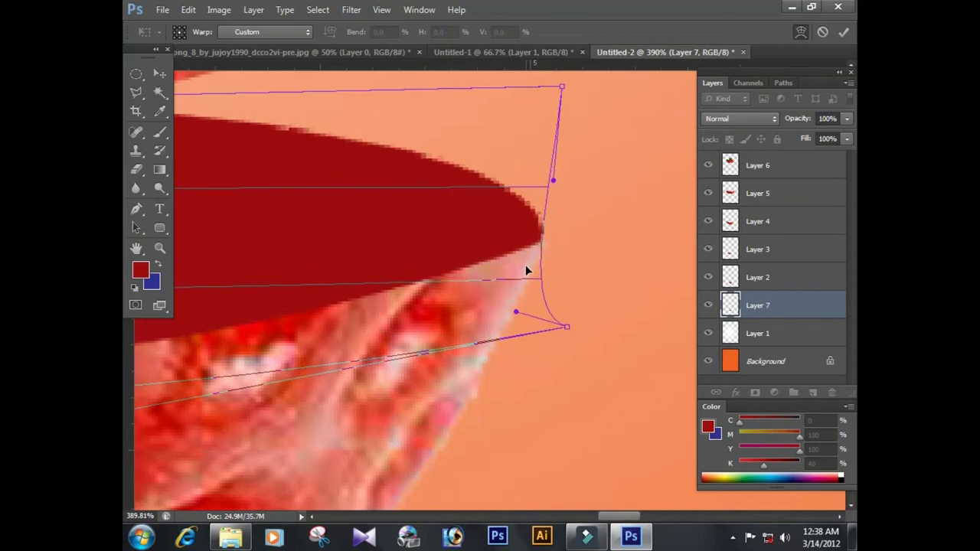
{"action": "key", "text": "Return"}
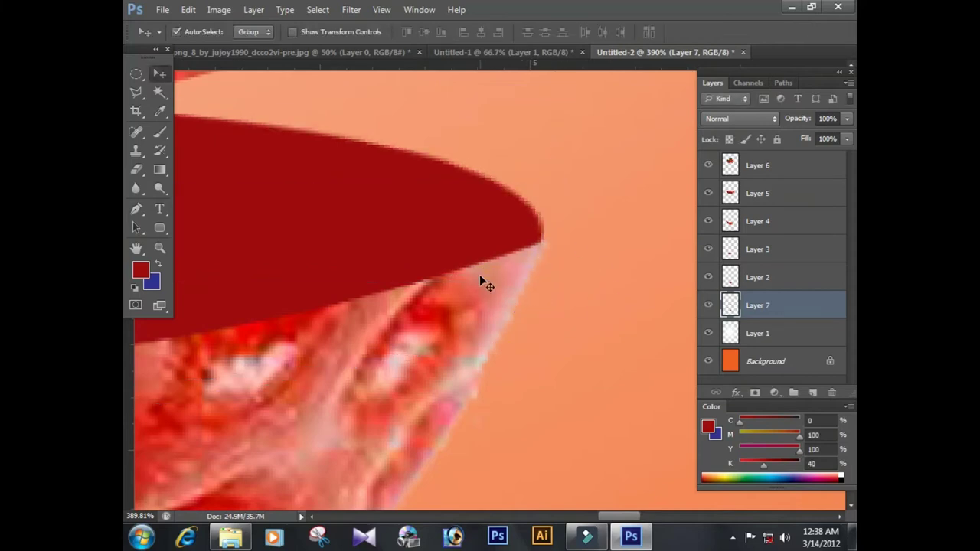
{"action": "key", "text": "ctrl+0"}
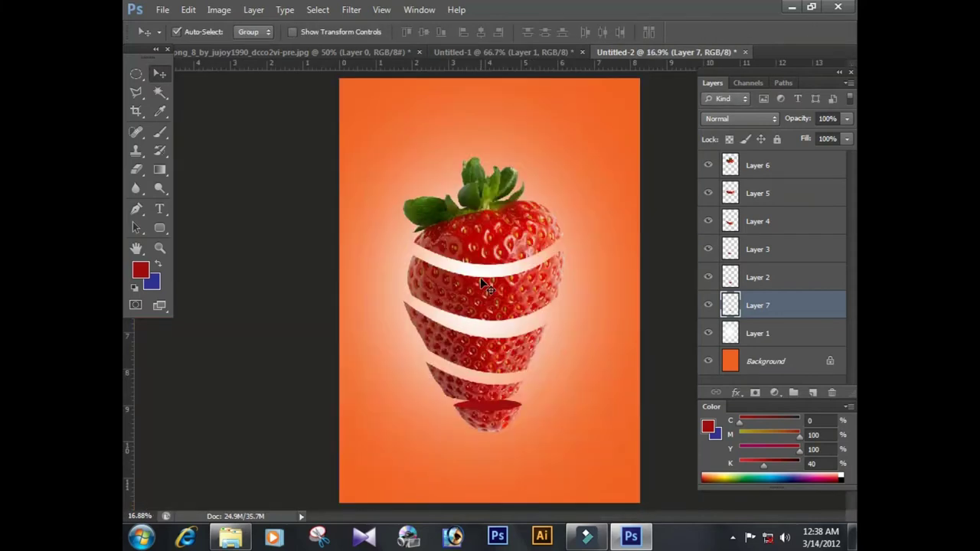
Duplicate the red oval onto the next slice up and nudge it into place.
{"action": "left_click", "coordinate": [432, 387]}
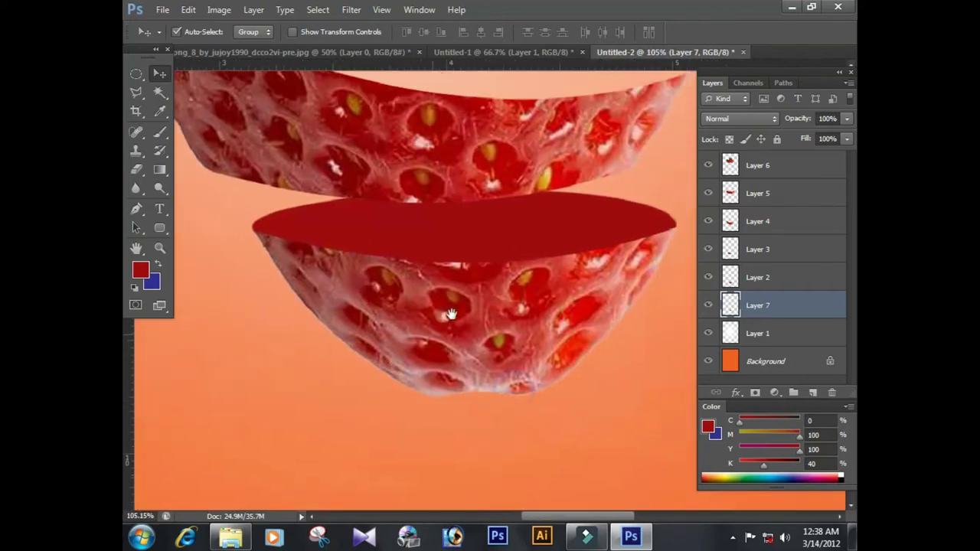
{"action": "left_click_drag", "start_coordinate": [472, 263], "coordinate": [458, 371]}
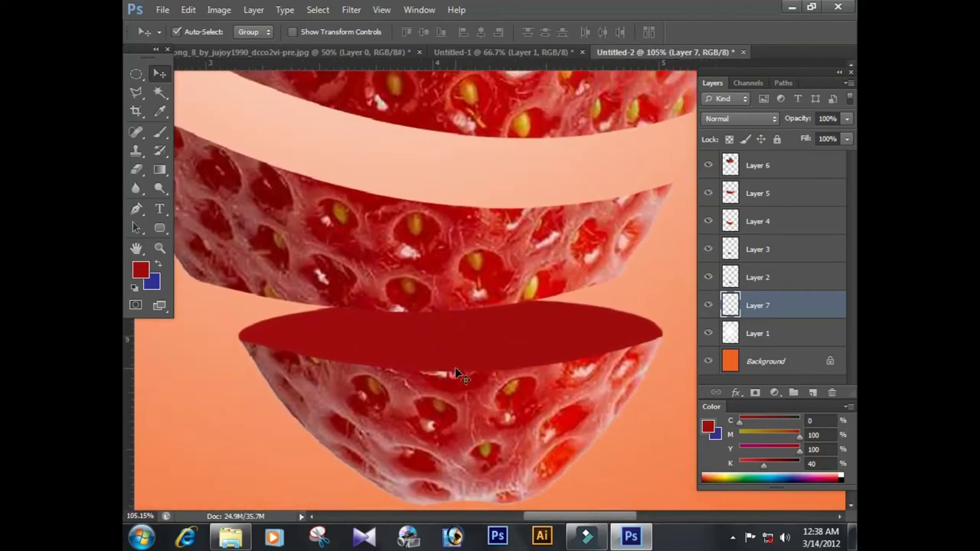
{"action": "left_click", "coordinate": [451, 365], "text": "alt"}
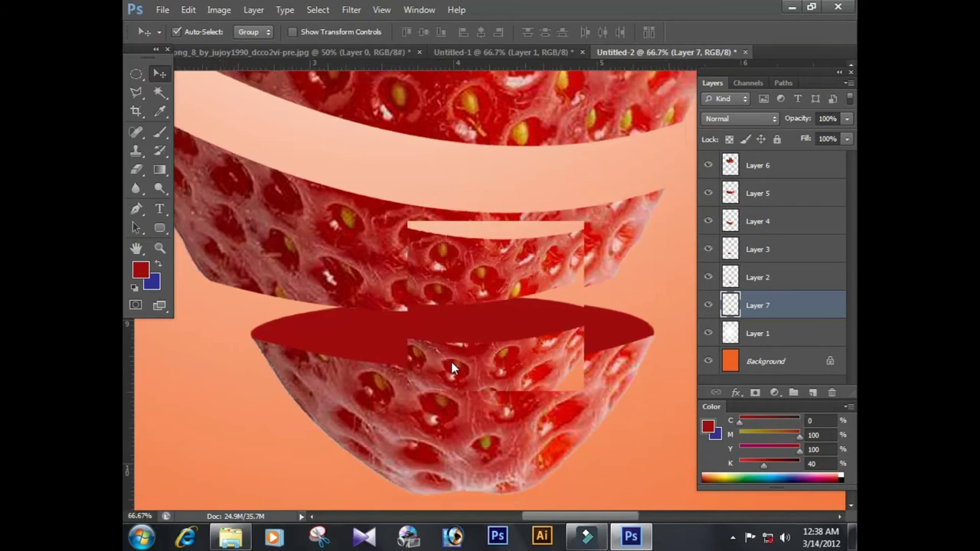
{"action": "mouse_move", "coordinate": [439, 338]}
{"action": "left_mouse_down"}
{"action": "mouse_move", "coordinate": [440, 405]}
{"action": "mouse_move", "coordinate": [438, 316]}
{"action": "left_mouse_up"}
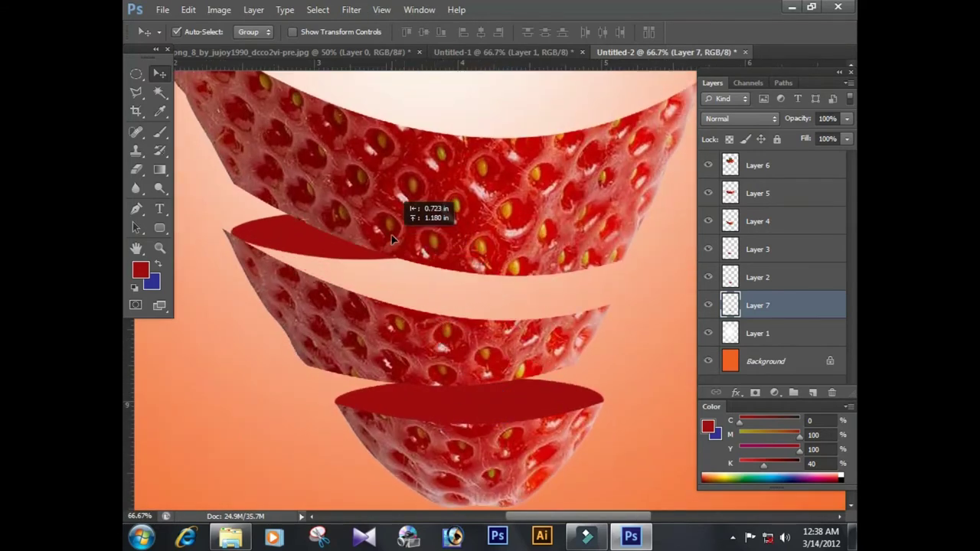
{"action": "left_click_drag", "start_coordinate": [438, 316], "coordinate": [384, 243]}
{"action": "key", "text": "Right"}
{"action": "key", "text": "Right"}
{"action": "key", "text": "Right"}
{"action": "key", "text": "Right"}
{"action": "key", "text": "Up"}
{"action": "key", "text": "Up"}
{"action": "key", "text": "Up"}
{"action": "key", "text": "Up"}
{"action": "key", "text": "Up"}
{"action": "key", "text": "Up"}
{"action": "key", "text": "Up"}
{"action": "key", "text": "Up"}
{"action": "key", "text": "Up"}
{"action": "key", "text": "Up"}
{"action": "key", "text": "Up"}
{"action": "key", "text": "Up"}
{"action": "key", "text": "Up"}
{"action": "key", "text": "Up"}
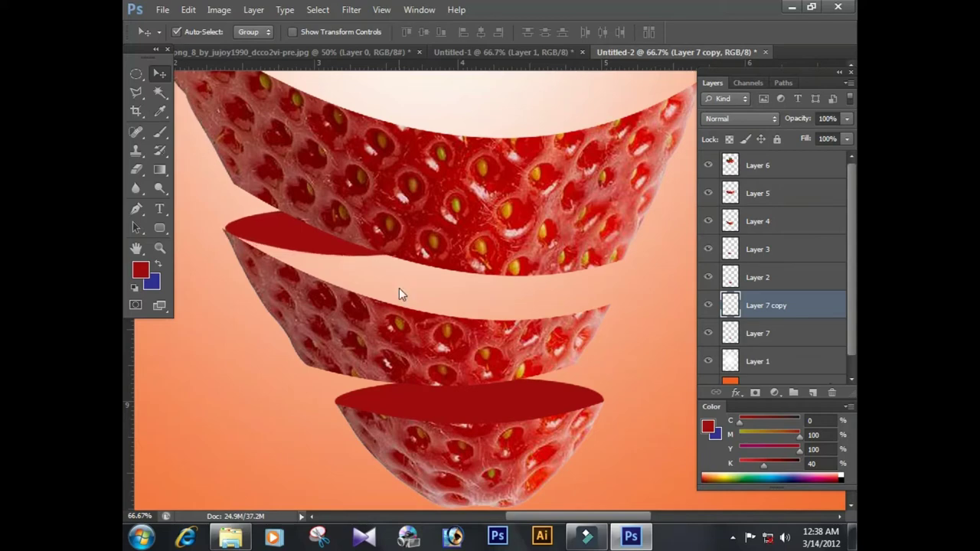
Rotate and stretch the copied oval across that slice's top edge.
{"action": "key", "text": "ctrl+t"}
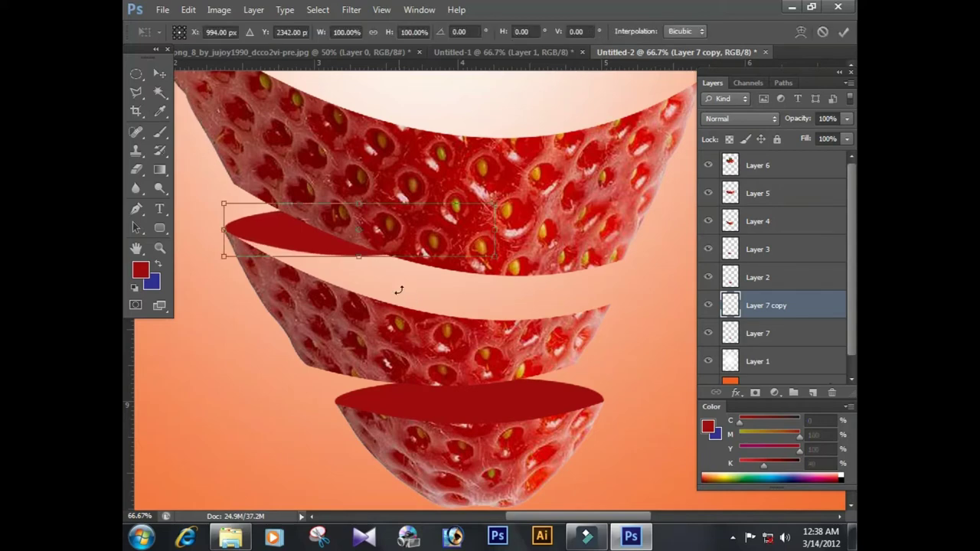
{"action": "left_click_drag", "start_coordinate": [499, 190], "coordinate": [477, 281]}
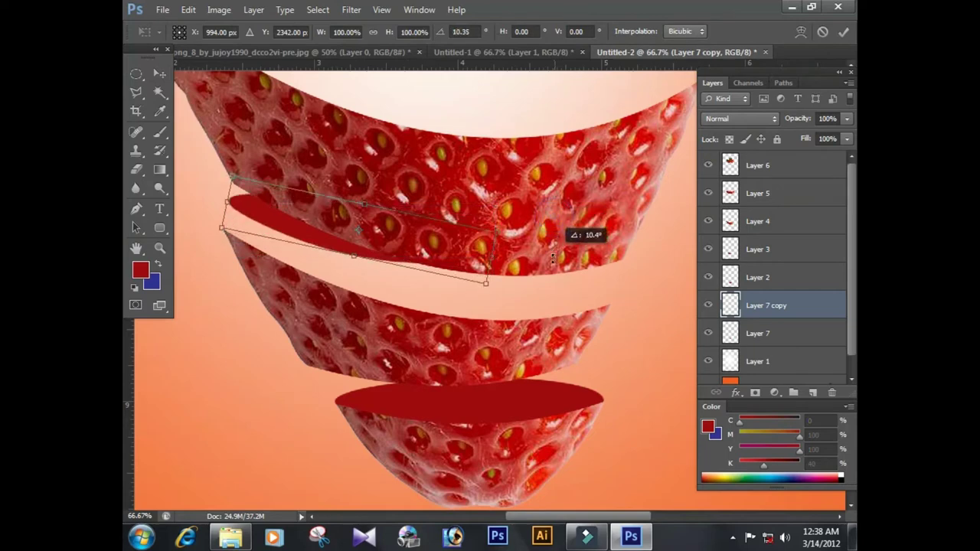
{"action": "left_click_drag", "start_coordinate": [476, 283], "coordinate": [605, 351]}
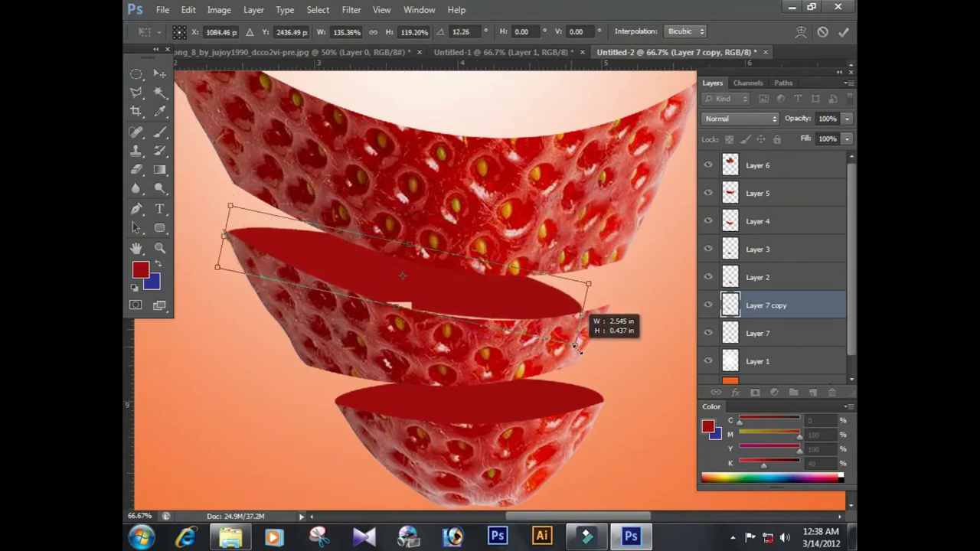
{"action": "left_click_drag", "start_coordinate": [606, 352], "coordinate": [590, 358]}
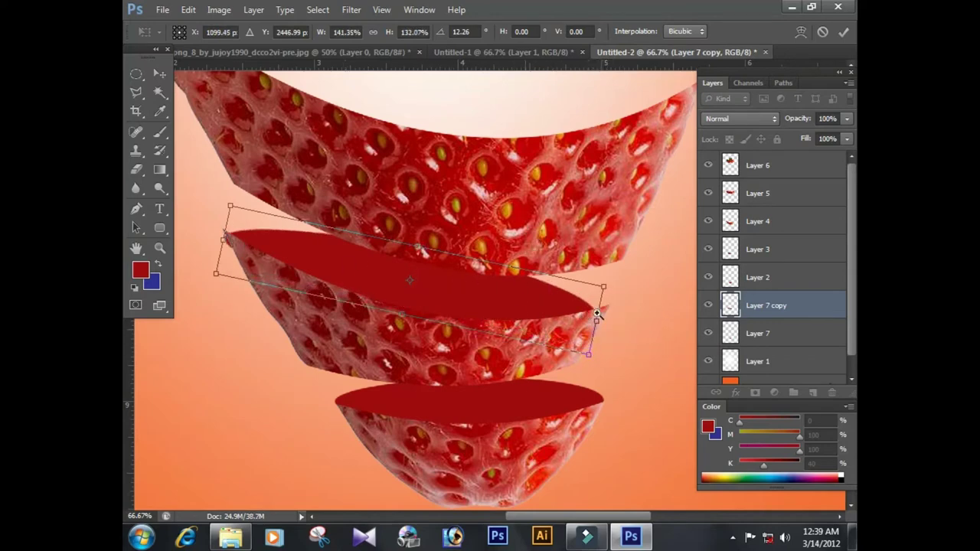
{"action": "left_click", "coordinate": [531, 239]}
{"action": "left_click", "coordinate": [508, 299]}
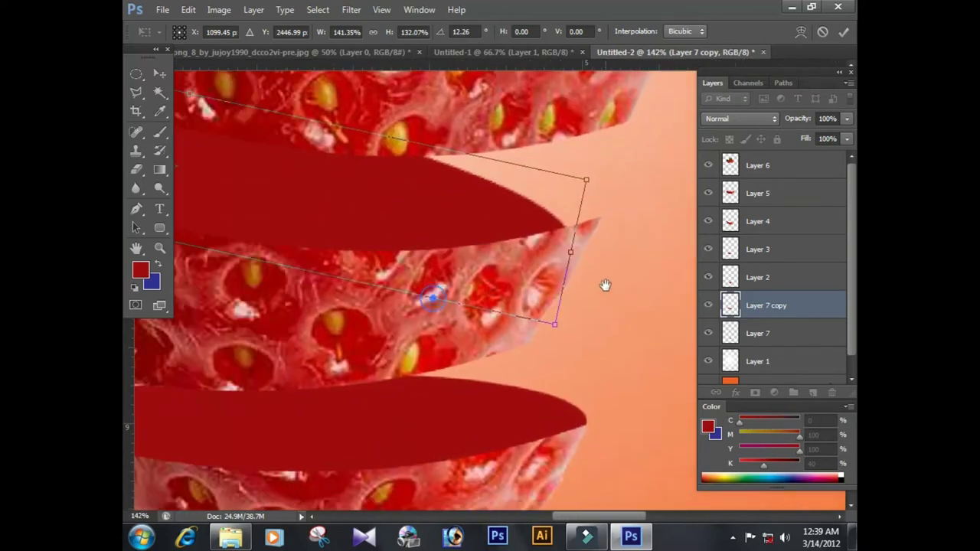
Warp the copy's right tip so it fits the slice rim.
{"action": "right_click", "coordinate": [511, 213]}
{"action": "left_click", "coordinate": [549, 321]}
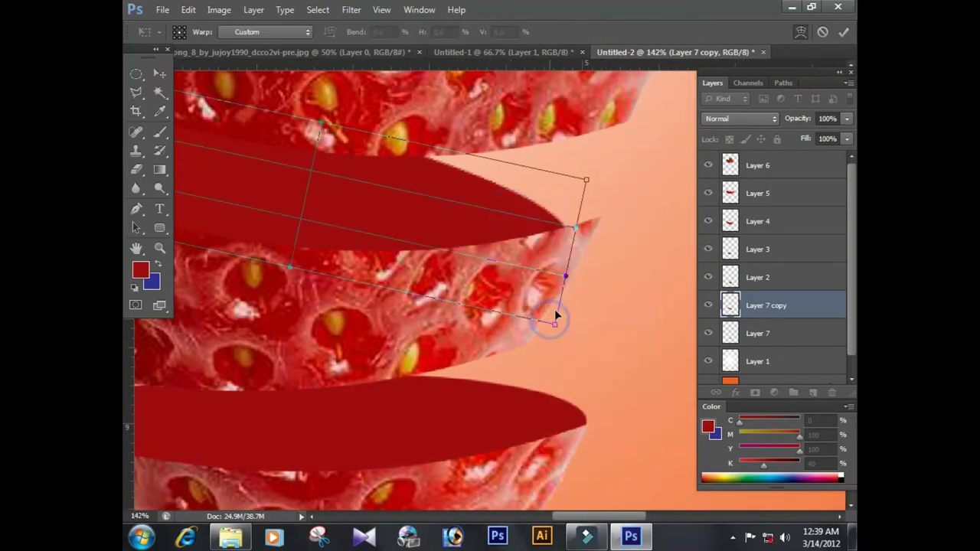
{"action": "left_click_drag", "start_coordinate": [557, 261], "coordinate": [591, 238]}
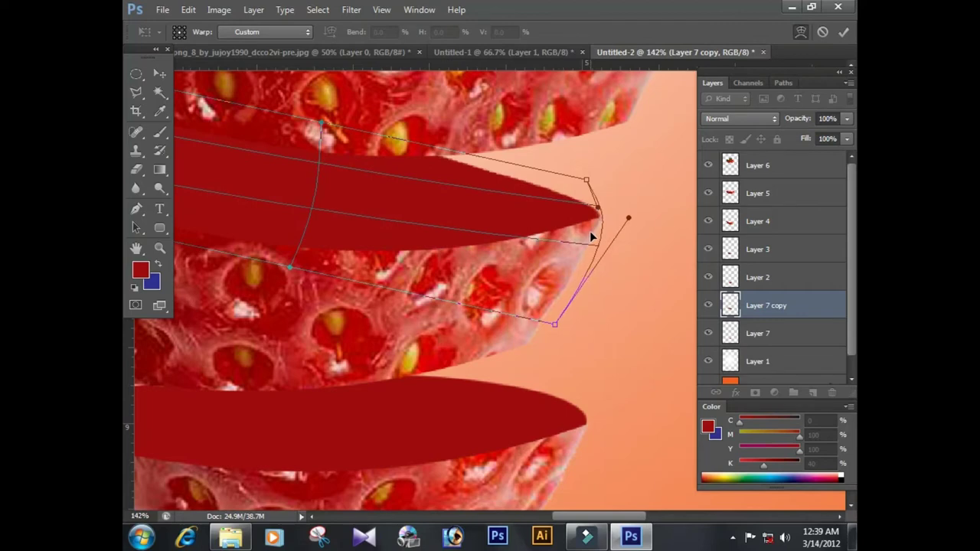
{"action": "key", "text": "ctrl+0"}
{"action": "mouse_move", "coordinate": [378, 309]}
{"action": "left_mouse_down"}
{"action": "mouse_move", "coordinate": [487, 368]}
{"action": "mouse_move", "coordinate": [361, 317]}
{"action": "left_mouse_up"}
{"action": "left_click_drag", "start_coordinate": [433, 324], "coordinate": [434, 310]}
{"action": "key", "text": "Return"}
Drag another copy of the oval up to the next slice.
{"action": "key", "text": "ctrl+0"}
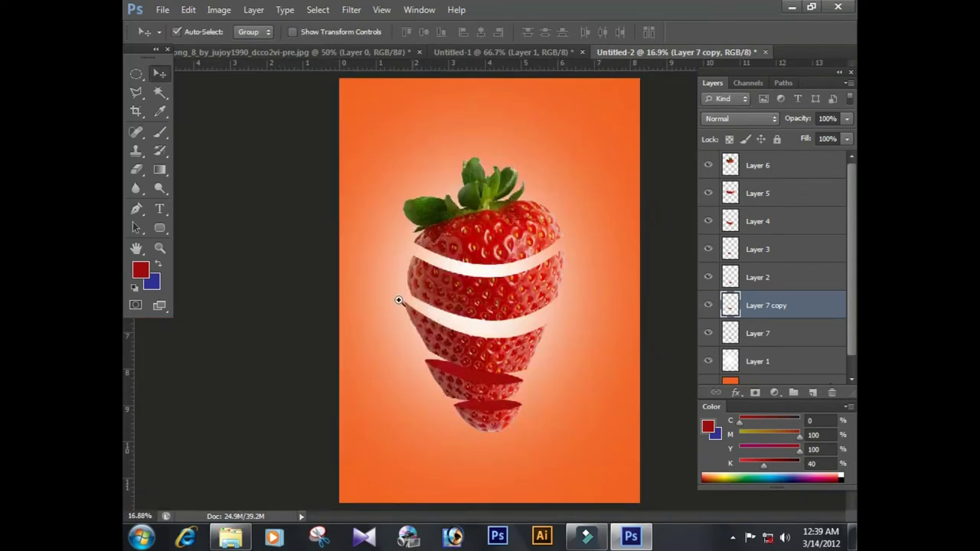
{"action": "left_click_drag", "start_coordinate": [379, 278], "coordinate": [650, 431]}
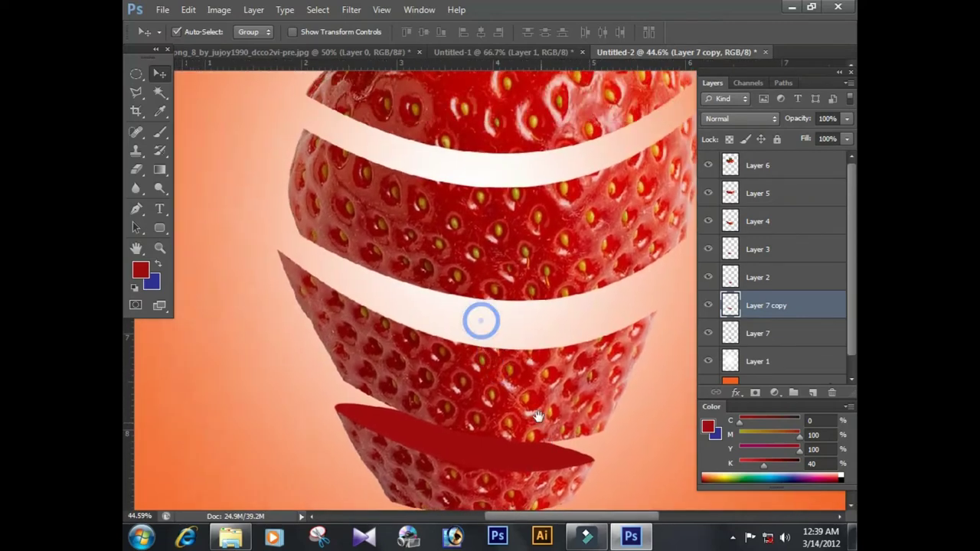
{"action": "left_click_drag", "start_coordinate": [472, 461], "coordinate": [418, 304]}
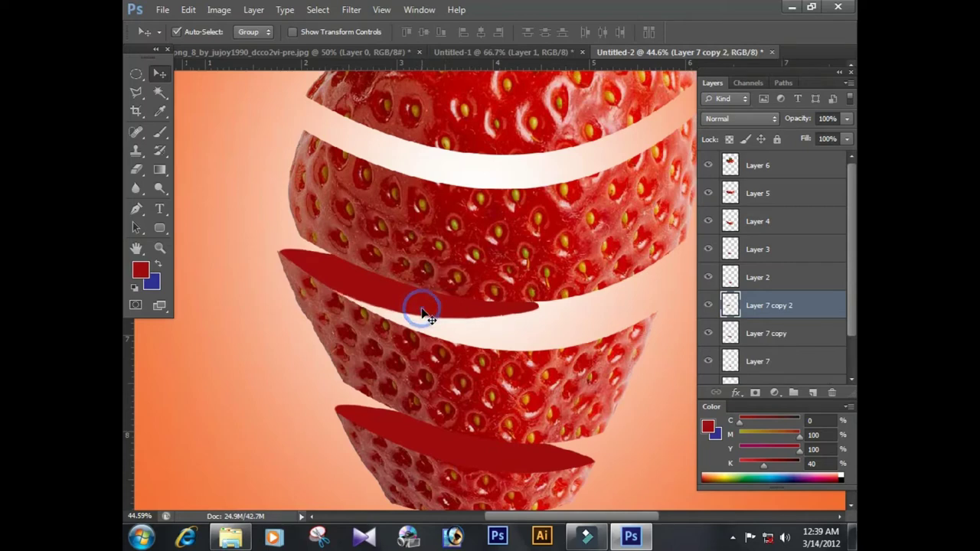
Rotate the newest oval copy clockwise, enlarge it, and stretch it much taller.
{"action": "key", "text": "ctrl+t"}
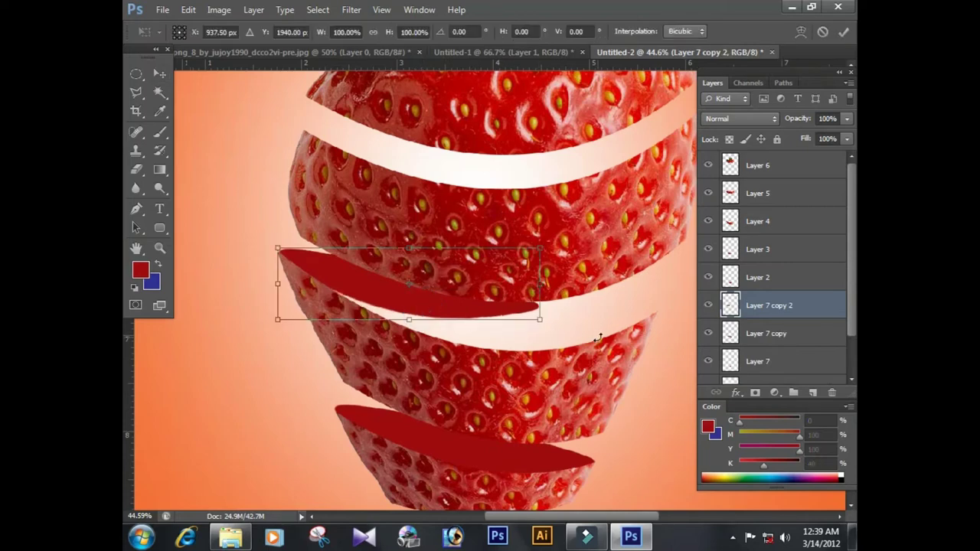
{"action": "left_click_drag", "start_coordinate": [599, 338], "coordinate": [591, 356]}
{"action": "left_click_drag", "start_coordinate": [455, 314], "coordinate": [451, 323]}
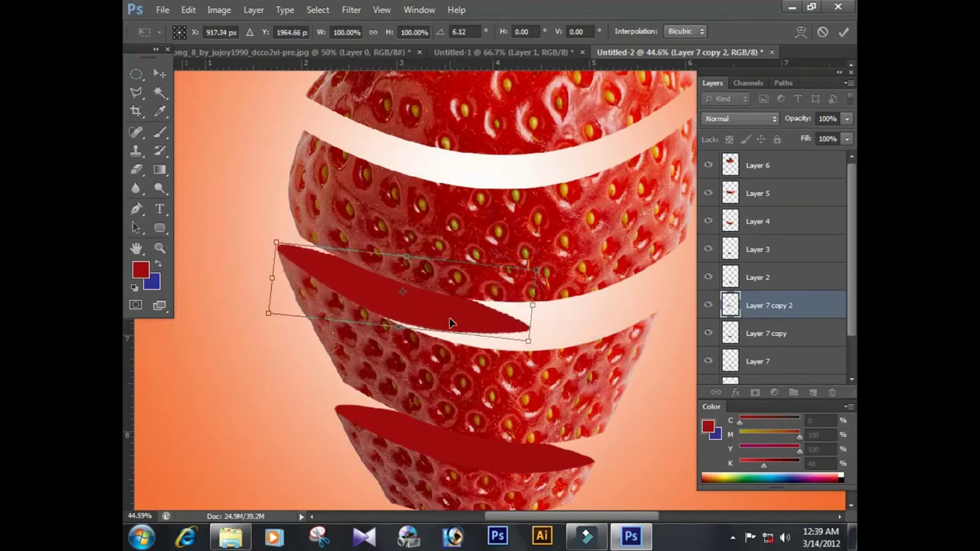
{"action": "right_click", "coordinate": [450, 323]}
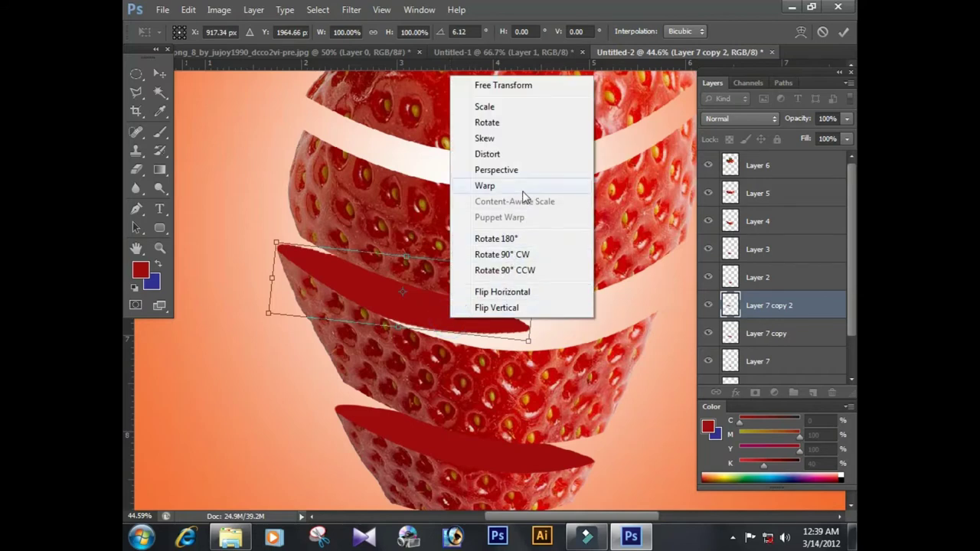
{"action": "left_click", "coordinate": [416, 318]}
{"action": "mouse_move", "coordinate": [528, 342]}
{"action": "left_mouse_down"}
{"action": "mouse_move", "coordinate": [544, 349]}
{"action": "mouse_move", "coordinate": [649, 333]}
{"action": "mouse_move", "coordinate": [653, 317]}
{"action": "left_mouse_up"}
{"action": "left_click_drag", "start_coordinate": [499, 306], "coordinate": [499, 351]}
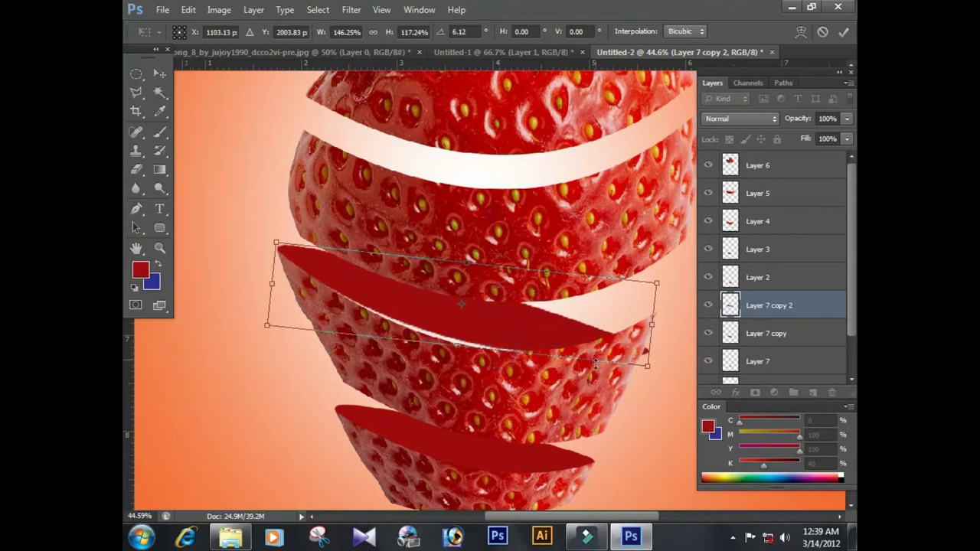
{"action": "left_click_drag", "start_coordinate": [466, 351], "coordinate": [468, 362]}
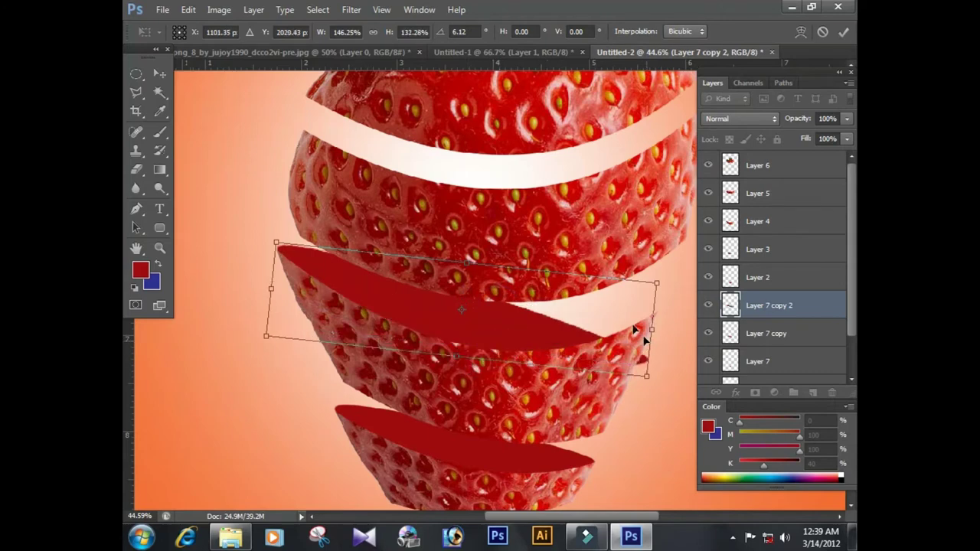
Warp the oval copy so its right end curves up to meet the cut edge.
{"action": "right_click", "coordinate": [597, 337]}
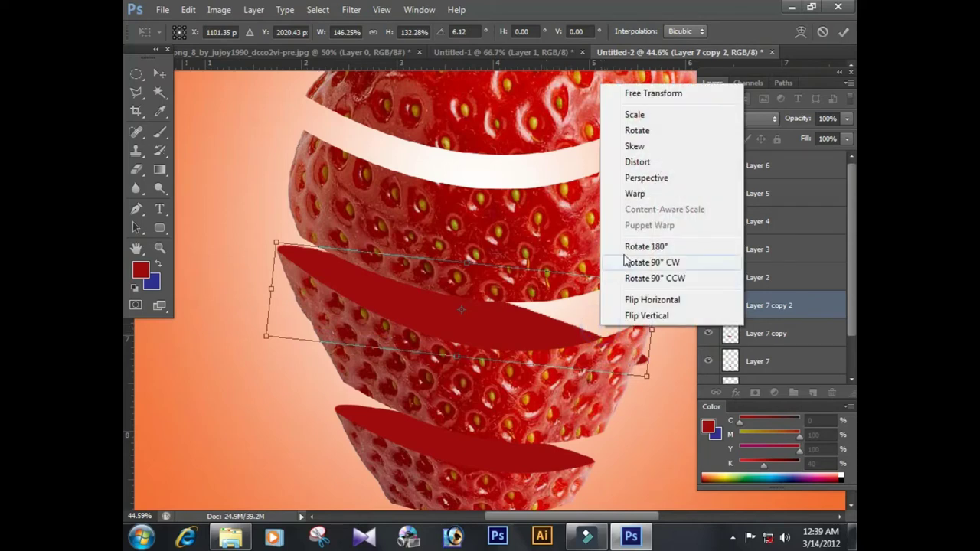
{"action": "left_click", "coordinate": [631, 194]}
{"action": "left_click_drag", "start_coordinate": [645, 339], "coordinate": [653, 308]}
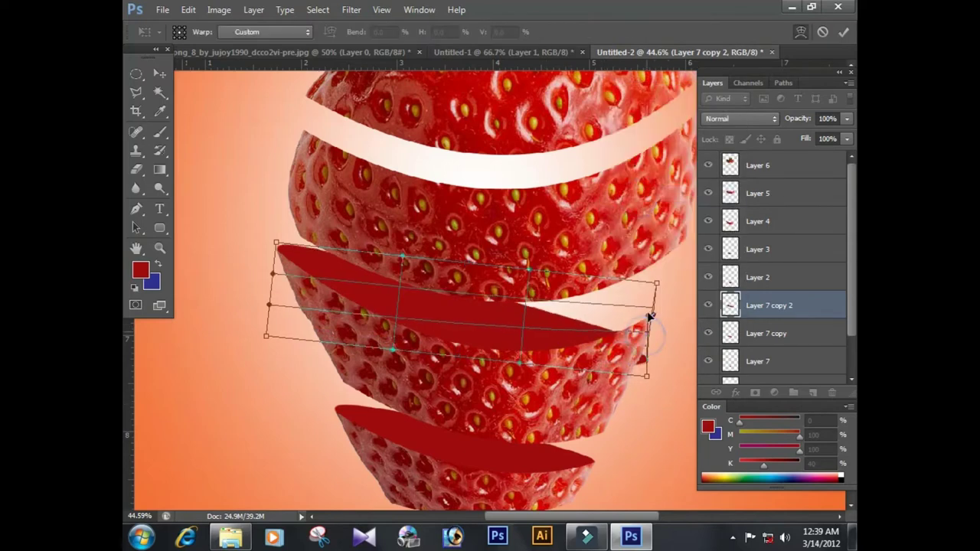
{"action": "left_click_drag", "start_coordinate": [637, 340], "coordinate": [643, 317]}
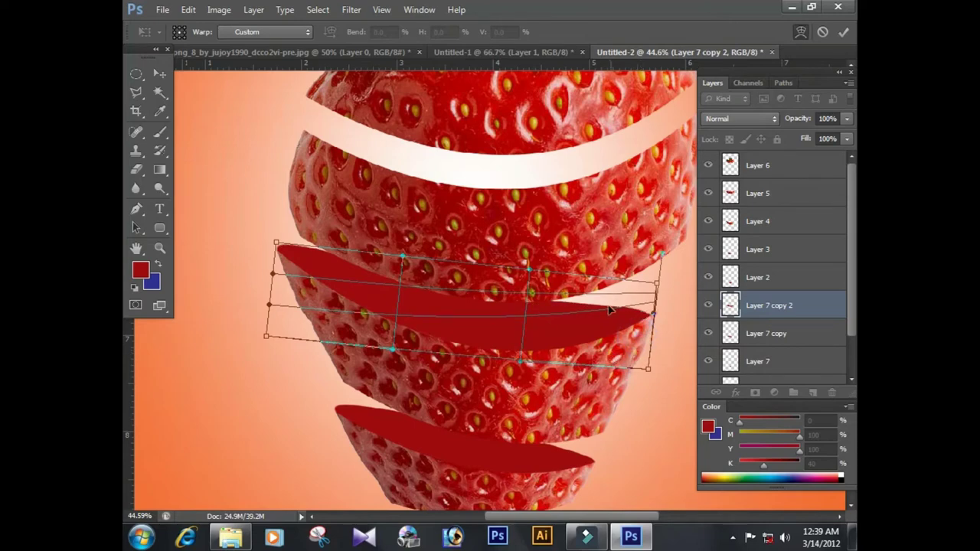
{"action": "scroll", "coordinate": [460, 257], "scroll_direction": "up", "scroll_amount": 5}
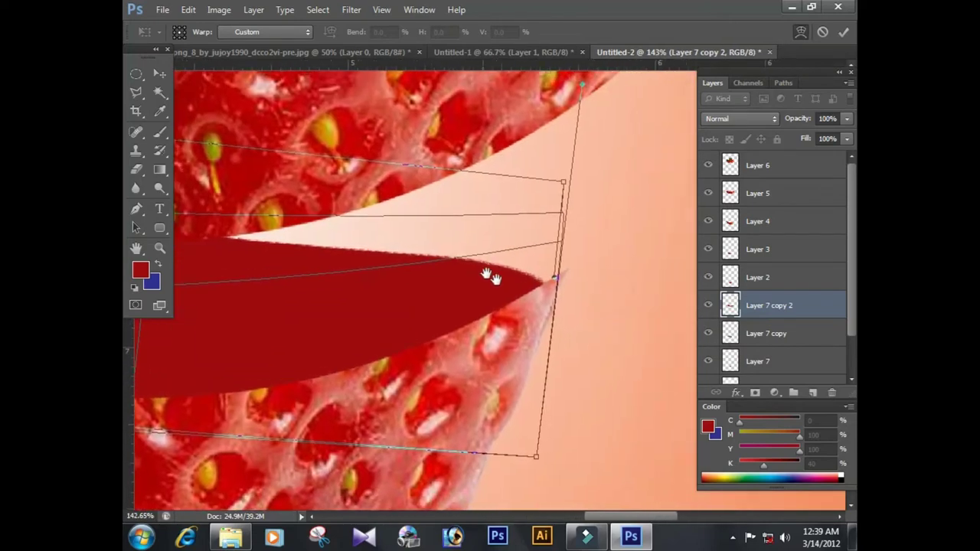
{"action": "left_click_drag", "start_coordinate": [541, 289], "coordinate": [540, 253]}
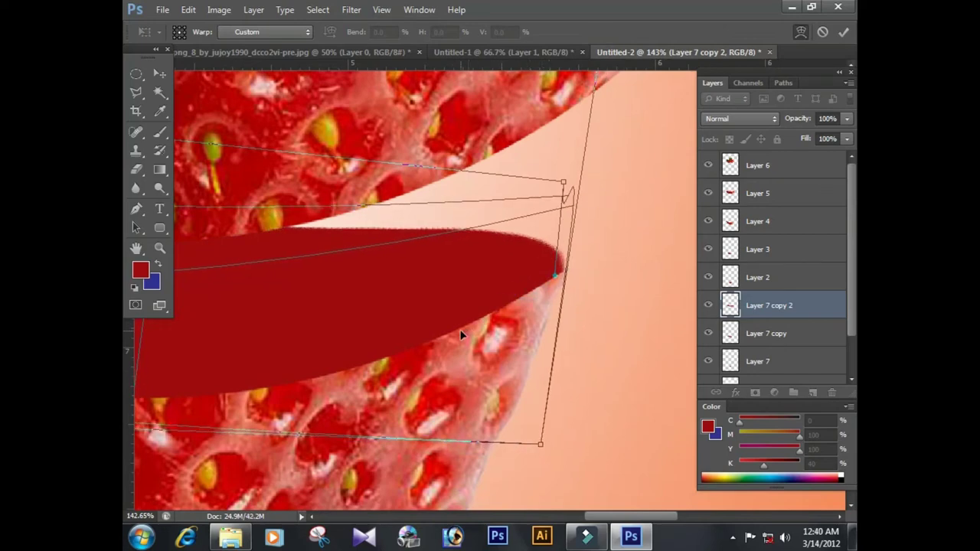
{"action": "scroll", "coordinate": [461, 335], "scroll_direction": "down", "scroll_amount": 8}
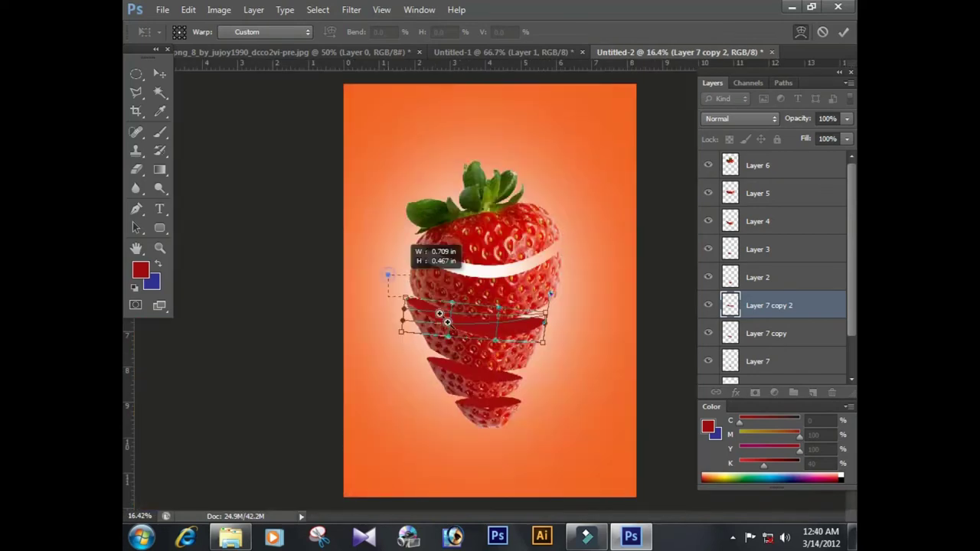
{"action": "scroll", "coordinate": [437, 306], "scroll_direction": "up", "scroll_amount": 8}
{"action": "mouse_move", "coordinate": [446, 317]}
{"action": "left_mouse_down"}
{"action": "mouse_move", "coordinate": [324, 262]}
{"action": "mouse_move", "coordinate": [391, 308]}
{"action": "left_mouse_up"}
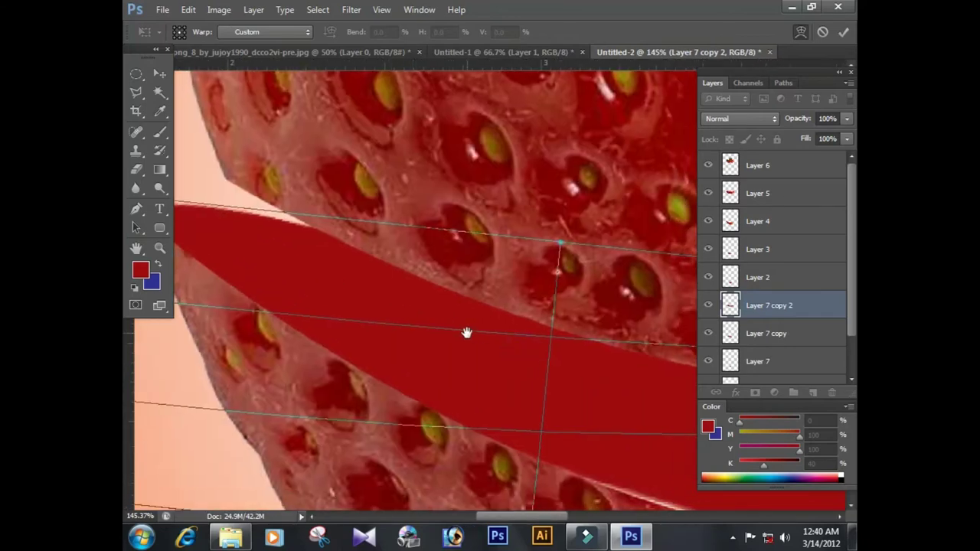
{"action": "scroll", "coordinate": [466, 336], "scroll_direction": "down", "scroll_amount": 3}
{"action": "scroll", "coordinate": [467, 337], "scroll_direction": "down", "scroll_amount": 3}
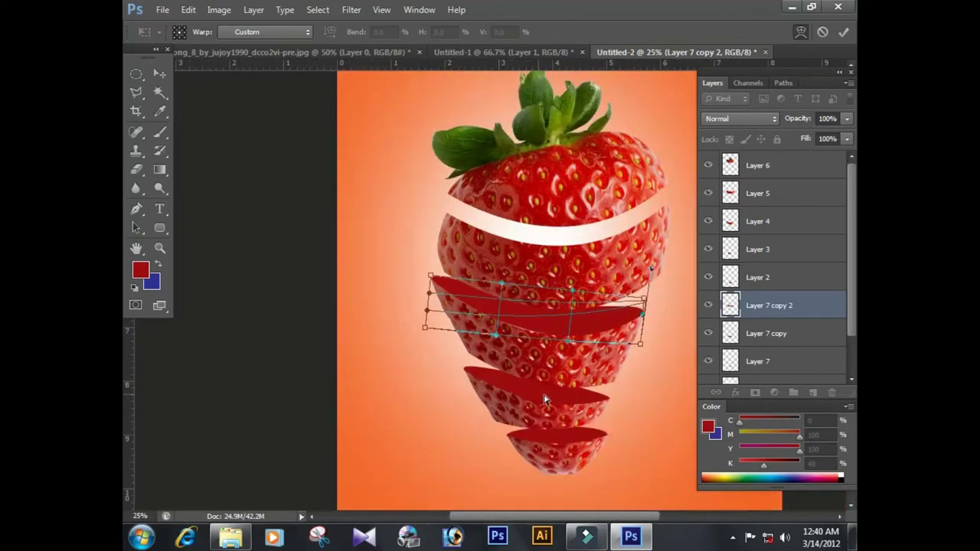
{"action": "key", "text": "Return"}
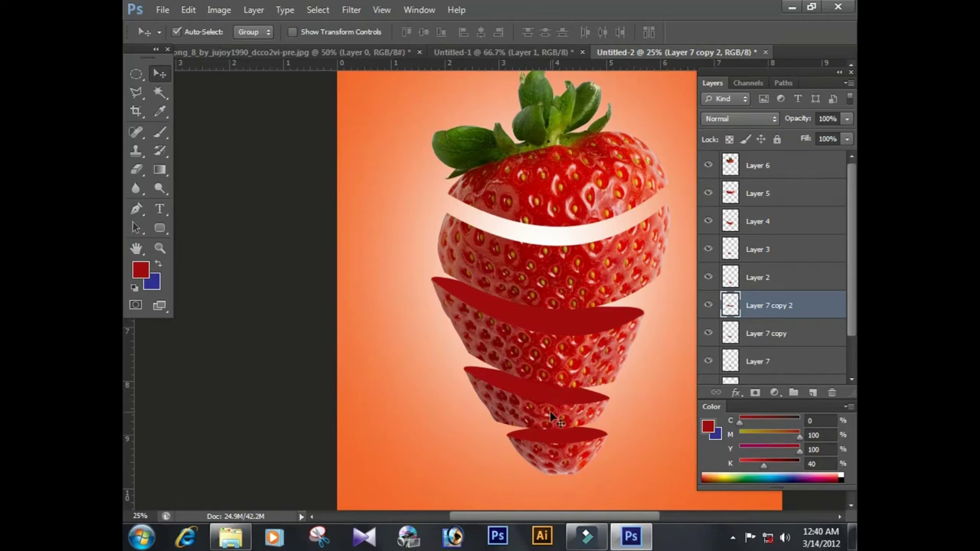
Alt-drag a copy of the red cut-face slice into the upper gap as Layer 7 copy 3.
{"action": "mouse_move", "coordinate": [575, 331]}
{"action": "left_mouse_down"}
{"action": "mouse_move", "coordinate": [535, 391]}
{"action": "mouse_move", "coordinate": [539, 343]}
{"action": "left_mouse_up"}
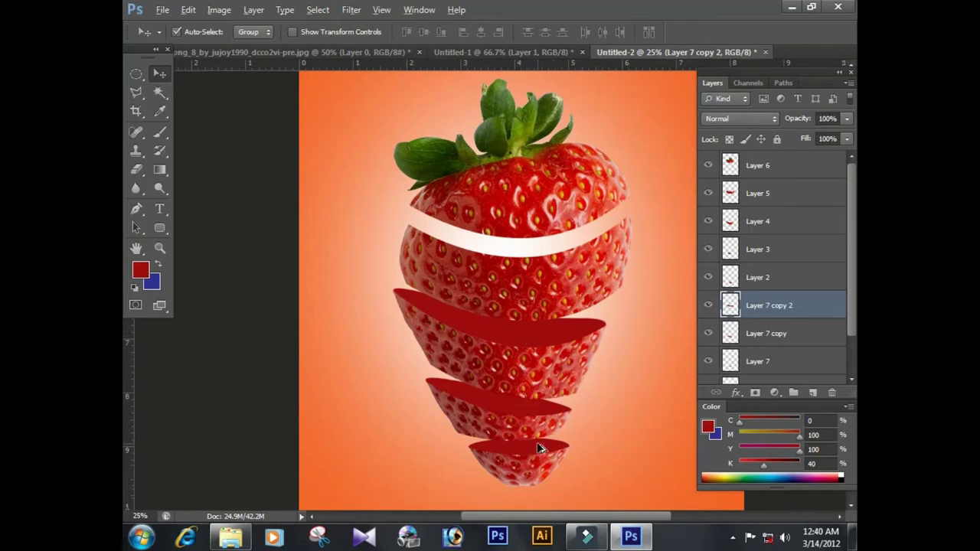
{"action": "key", "text": "alt"}
{"action": "mouse_move", "coordinate": [553, 341]}
{"action": "left_mouse_down"}
{"action": "mouse_move", "coordinate": [566, 268]}
{"action": "mouse_move", "coordinate": [570, 283]}
{"action": "left_mouse_up"}
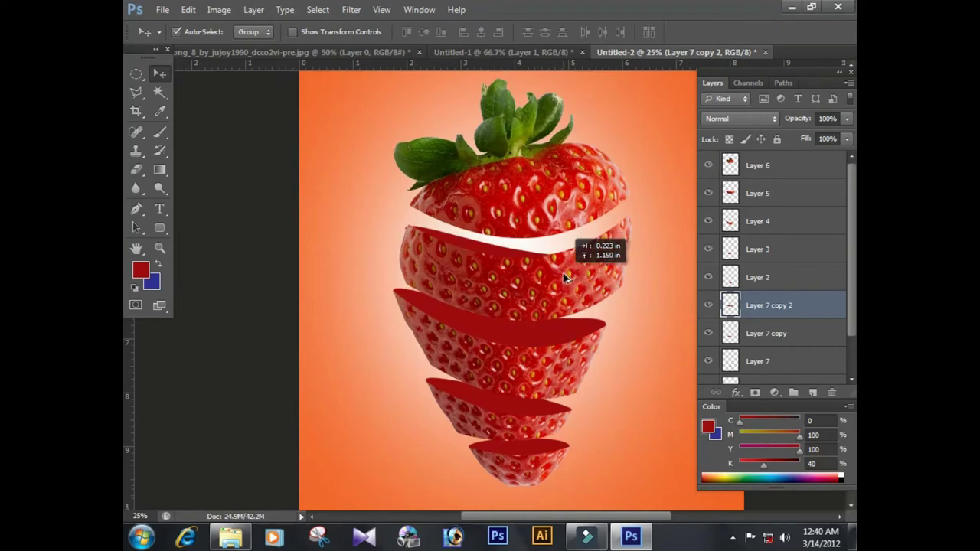
{"action": "key", "text": "Tab"}
{"action": "key", "text": "Tab"}
{"action": "key", "text": "Tab"}
{"action": "left_click_drag", "start_coordinate": [353, 150], "coordinate": [414, 222]}
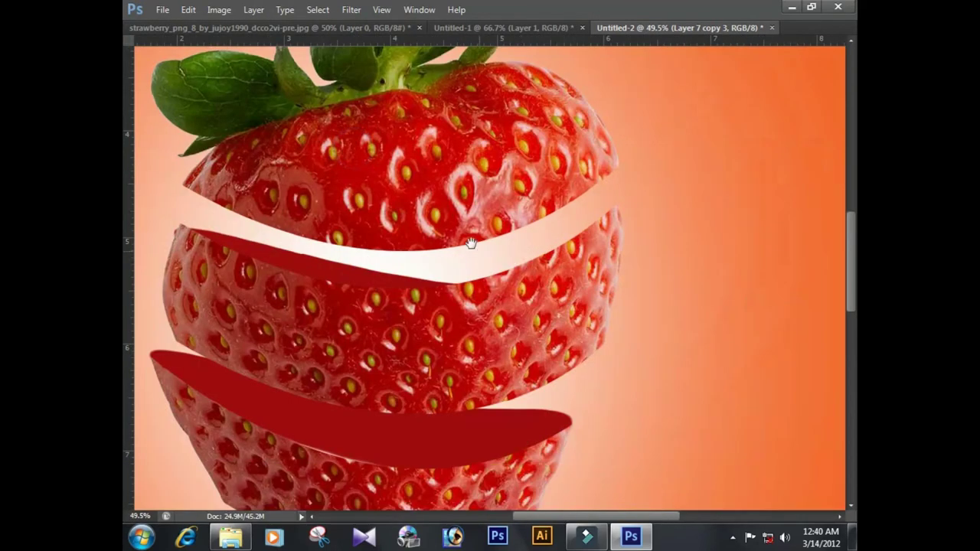
Position the new red slice slightly higher and to the right in the gap.
{"action": "left_click_drag", "start_coordinate": [401, 291], "coordinate": [403, 282]}
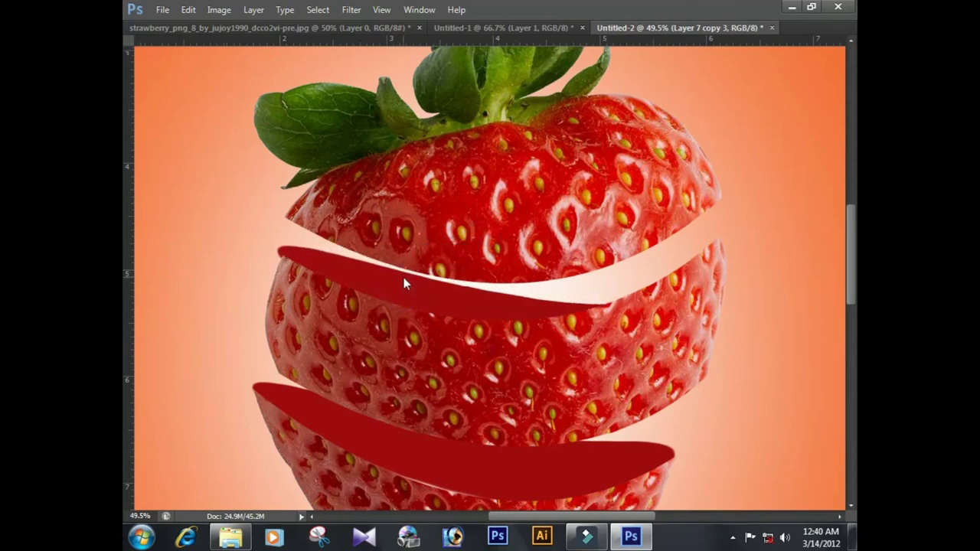
{"action": "key", "text": "shift+Right"}
{"action": "key", "text": "Down"}
{"action": "key", "text": "Up"}
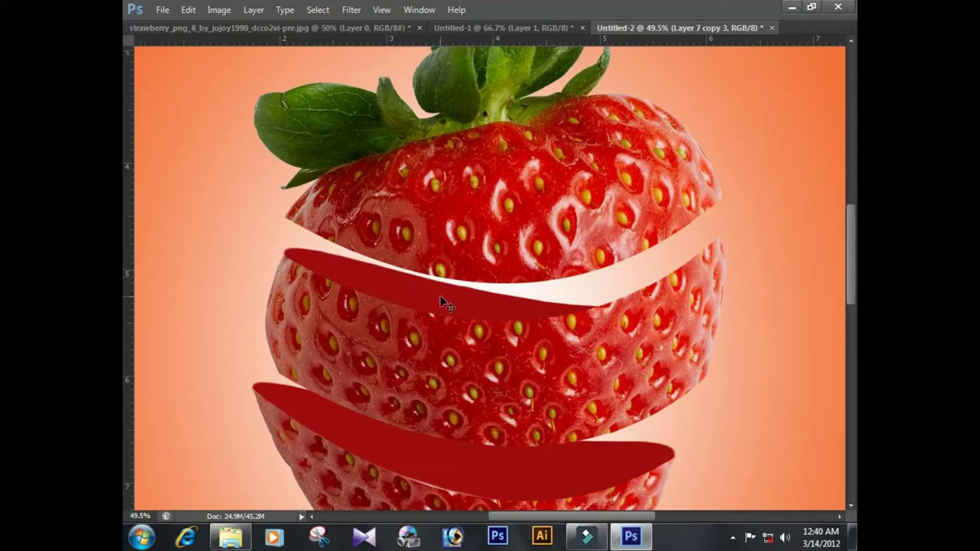
Warp Layer 7 copy 3 so its right end curves up to hug the slice rim.
{"action": "key", "text": "ctrl+t"}
{"action": "right_click", "coordinate": [505, 301]}
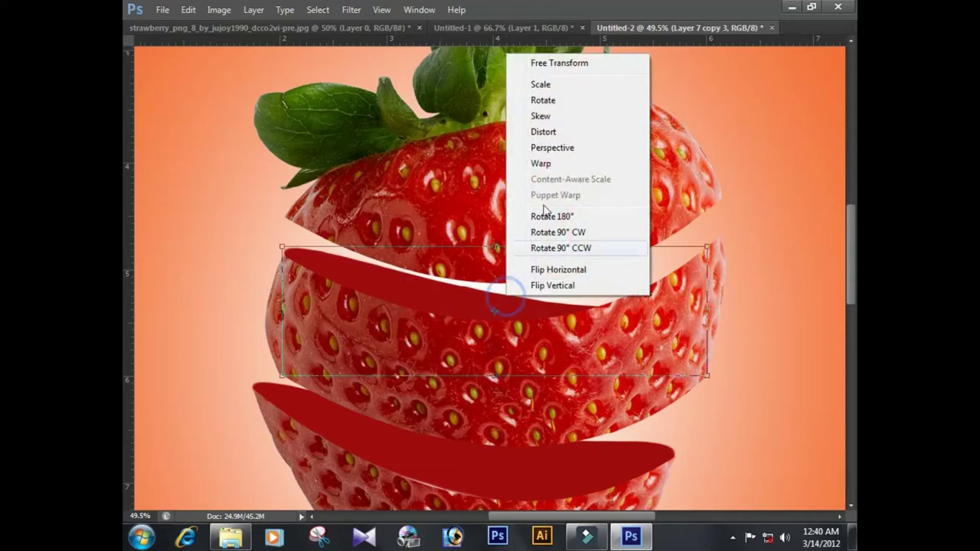
{"action": "left_click", "coordinate": [540, 160]}
{"action": "mouse_move", "coordinate": [536, 266]}
{"action": "left_mouse_down"}
{"action": "mouse_move", "coordinate": [536, 240]}
{"action": "mouse_move", "coordinate": [580, 251]}
{"action": "left_mouse_up"}
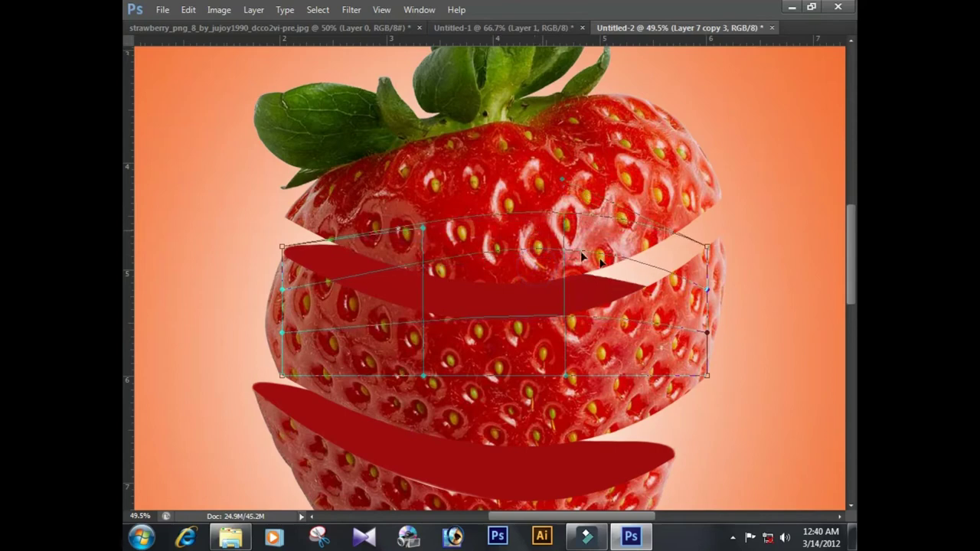
{"action": "mouse_move", "coordinate": [700, 315]}
{"action": "left_mouse_down"}
{"action": "mouse_move", "coordinate": [716, 241]}
{"action": "mouse_move", "coordinate": [711, 276]}
{"action": "left_mouse_up"}
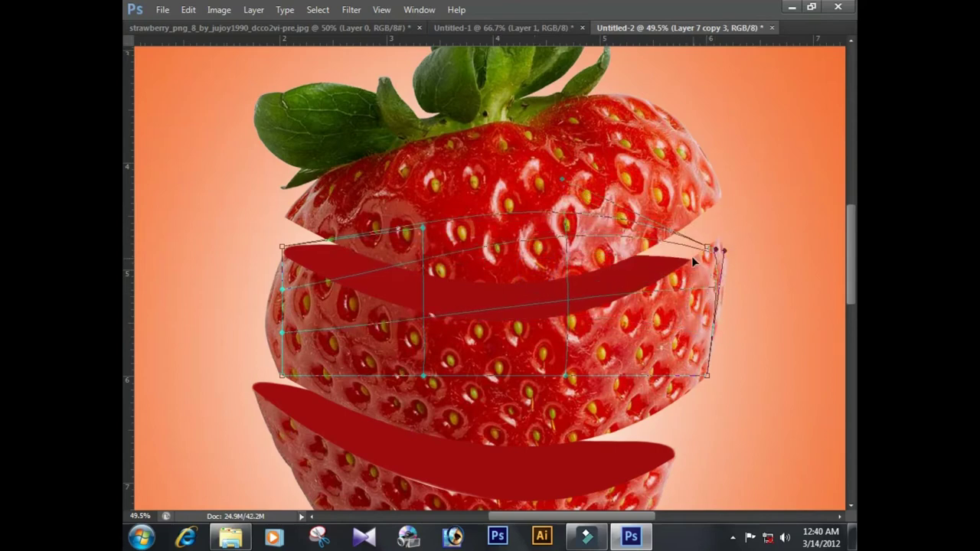
{"action": "left_click_drag", "start_coordinate": [697, 241], "coordinate": [702, 205]}
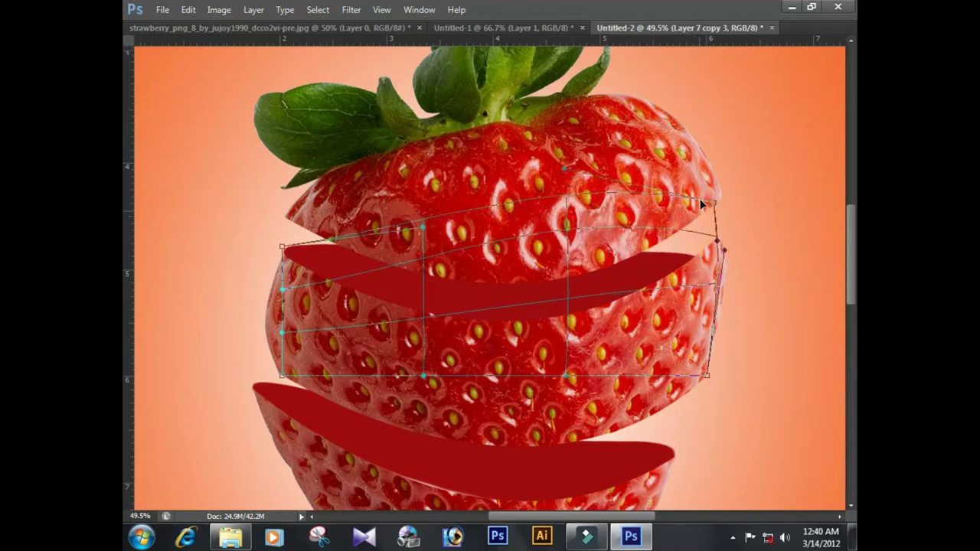
{"action": "left_click_drag", "start_coordinate": [704, 265], "coordinate": [701, 240]}
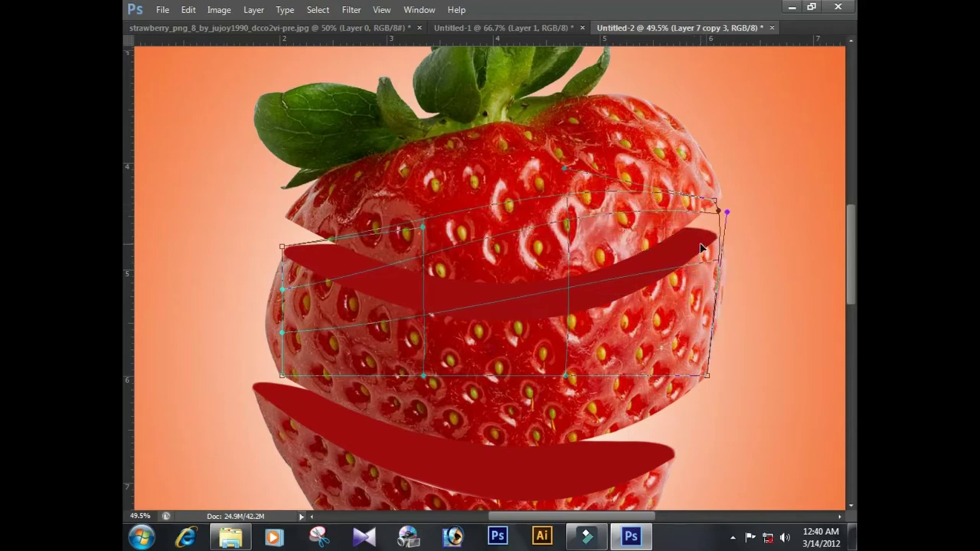
{"action": "key", "text": "Return"}
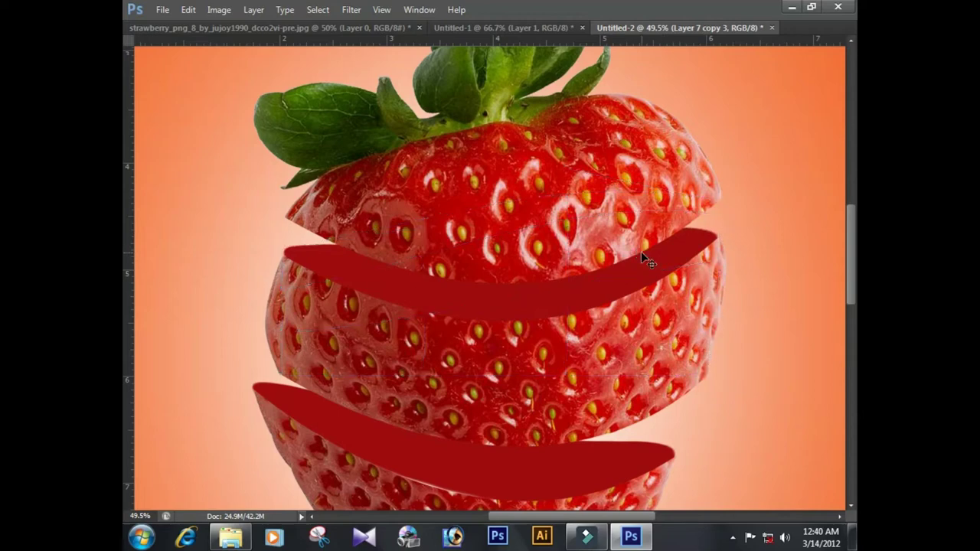
Lower the top strawberry piece, Layer 6, onto the new red cut face.
{"action": "scroll", "coordinate": [643, 283], "scroll_direction": "up", "scroll_amount": 2}
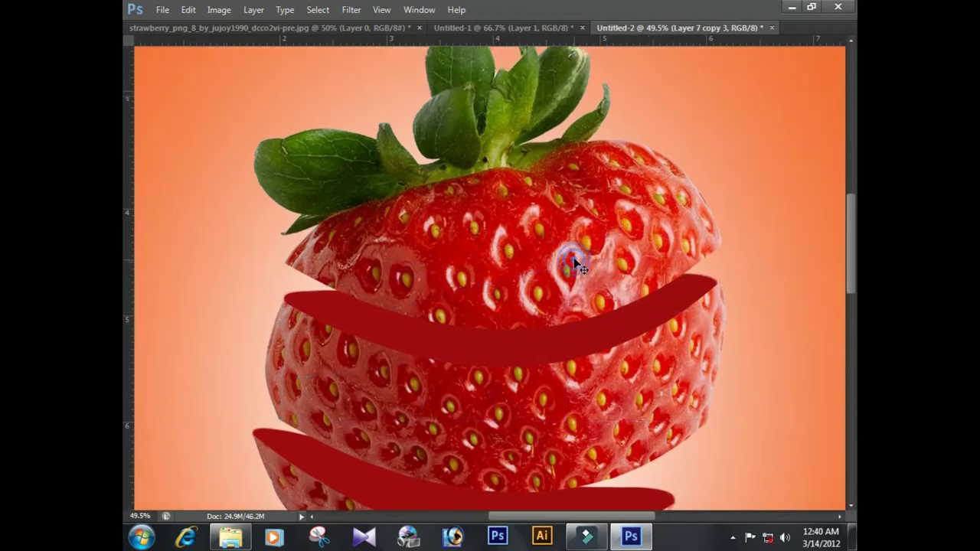
{"action": "left_click", "coordinate": [574, 263], "text": "ctrl"}
{"action": "scroll", "coordinate": [571, 277], "scroll_direction": "up", "scroll_amount": 3}
{"action": "left_click_drag", "start_coordinate": [539, 340], "coordinate": [536, 327]}
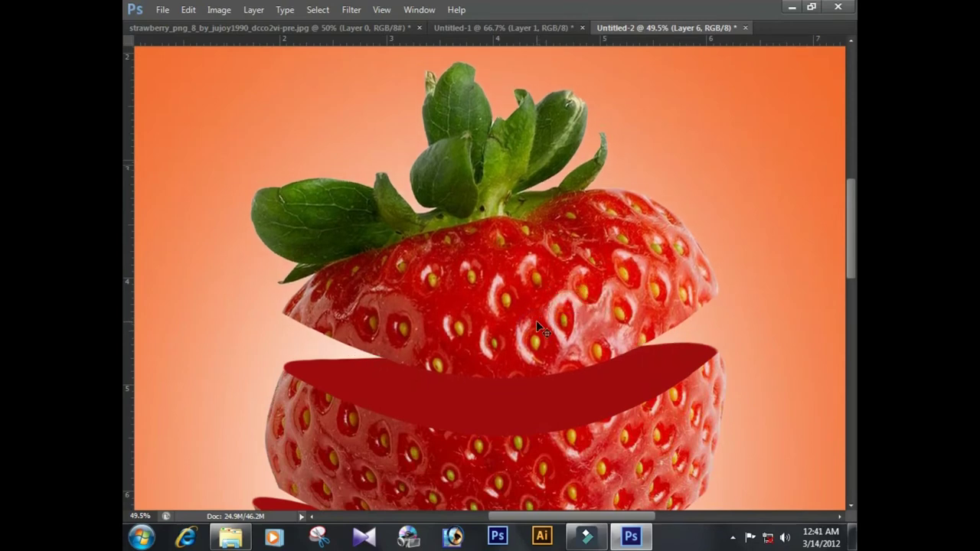
Zoom to 50% and stretch Layer 7 copy 2's red slice slightly taller.
{"action": "key", "text": "ctrl+0"}
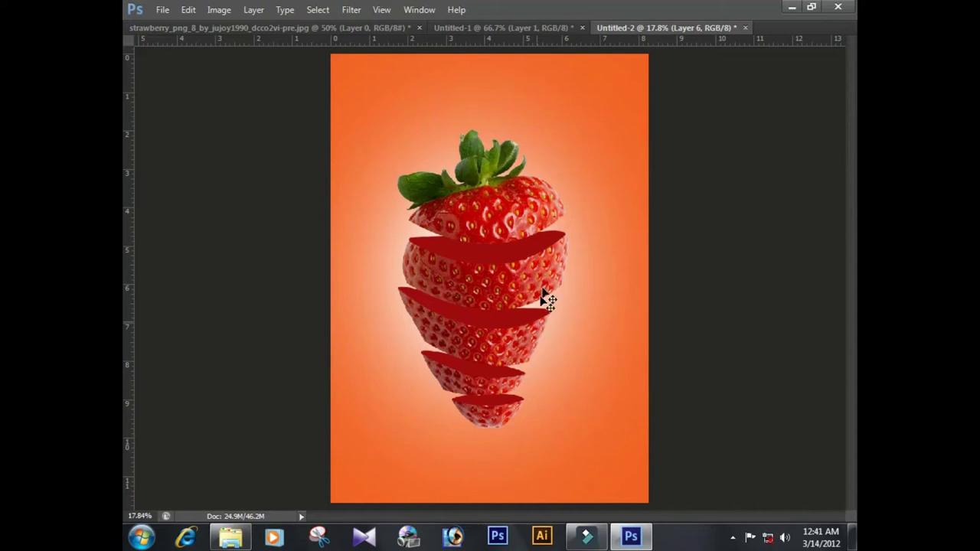
{"action": "key", "text": "ctrl+plus"}
{"action": "key", "text": "ctrl+plus"}
{"action": "key", "text": "ctrl+plus"}
{"action": "scroll", "coordinate": [558, 318], "scroll_direction": "down", "scroll_amount": 3}
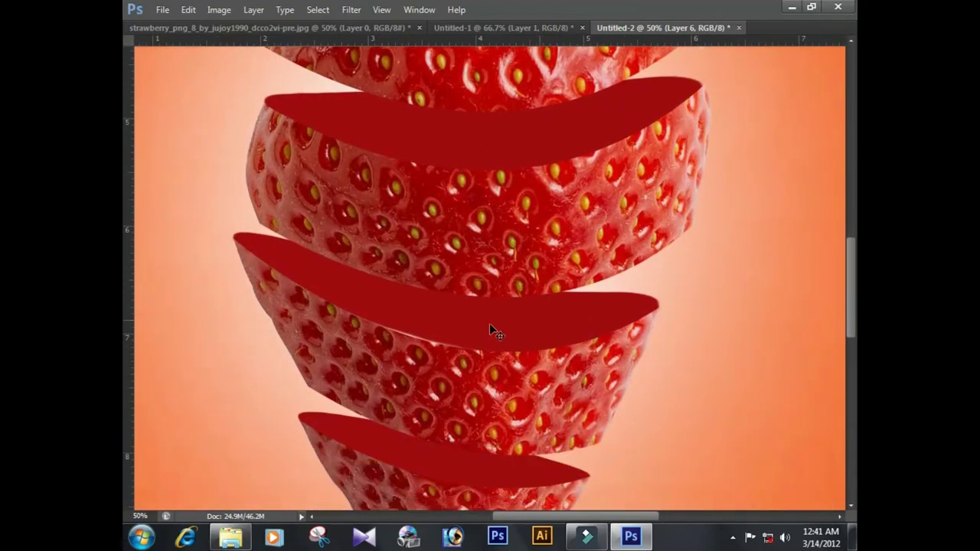
{"action": "left_click", "coordinate": [439, 315]}
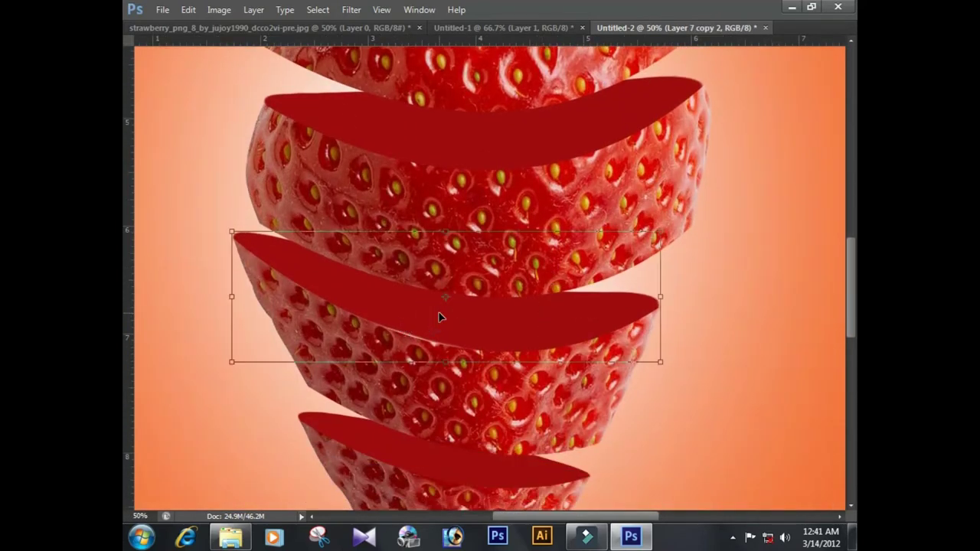
{"action": "left_click_drag", "start_coordinate": [440, 366], "coordinate": [436, 369]}
Warp Layer 7 copy 2's slice so its right end curves up along the lower rim.
{"action": "right_click", "coordinate": [478, 318]}
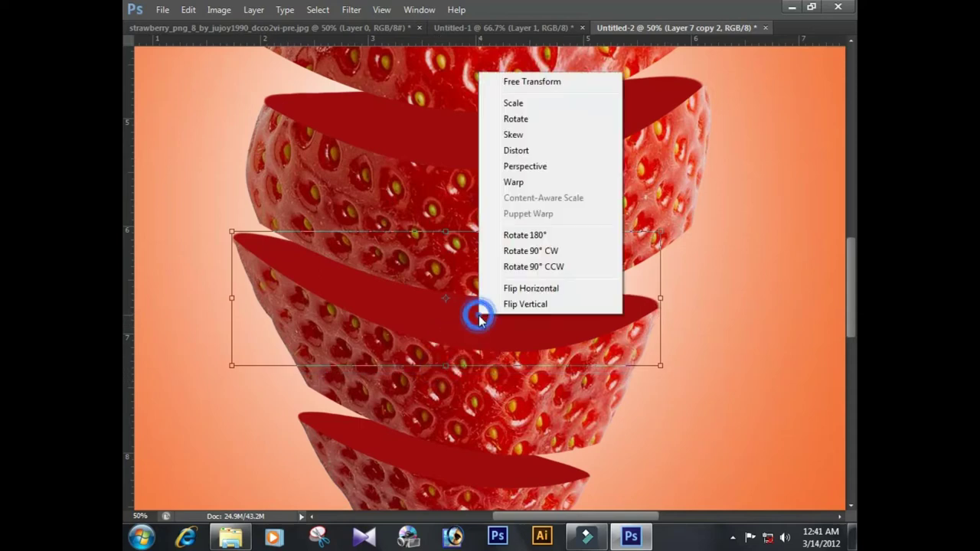
{"action": "left_click", "coordinate": [512, 178]}
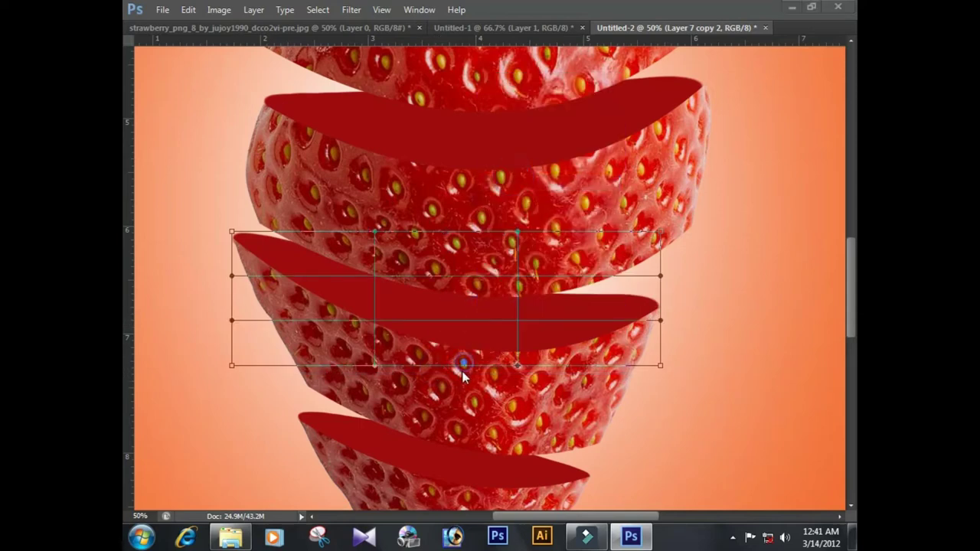
{"action": "left_click", "coordinate": [464, 363]}
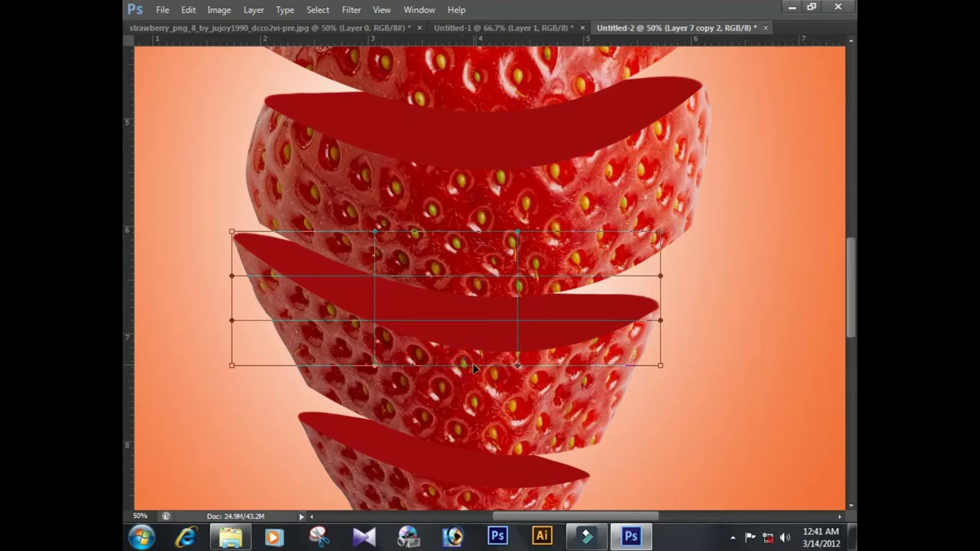
{"action": "left_click", "coordinate": [477, 356]}
{"action": "key", "text": "ctrl+plus"}
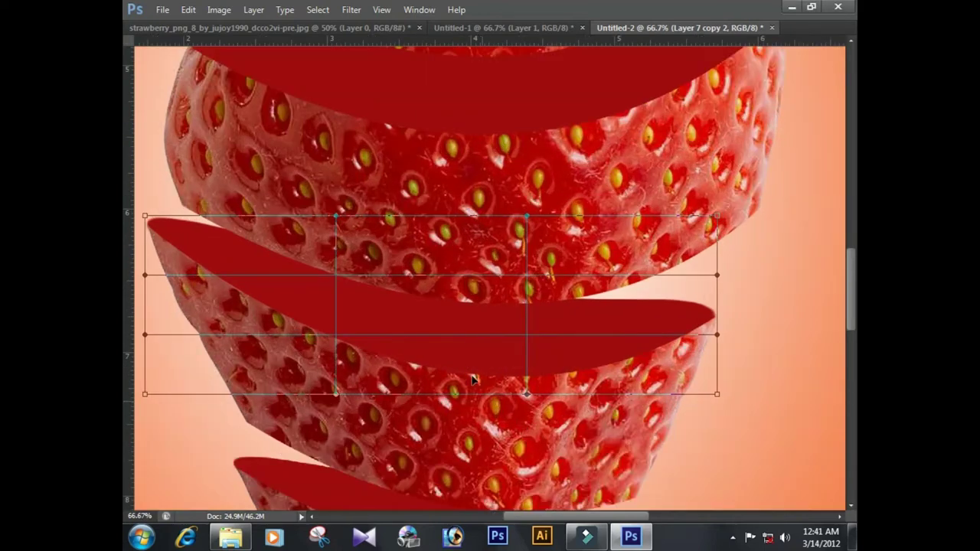
{"action": "left_click_drag", "start_coordinate": [455, 362], "coordinate": [456, 369]}
{"action": "left_click_drag", "start_coordinate": [691, 298], "coordinate": [695, 363]}
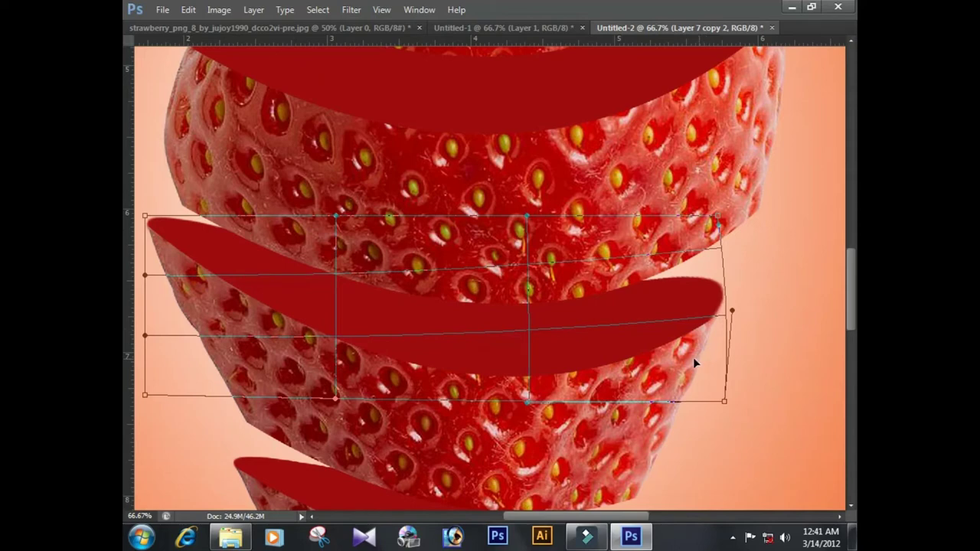
{"action": "left_click_drag", "start_coordinate": [544, 283], "coordinate": [544, 268]}
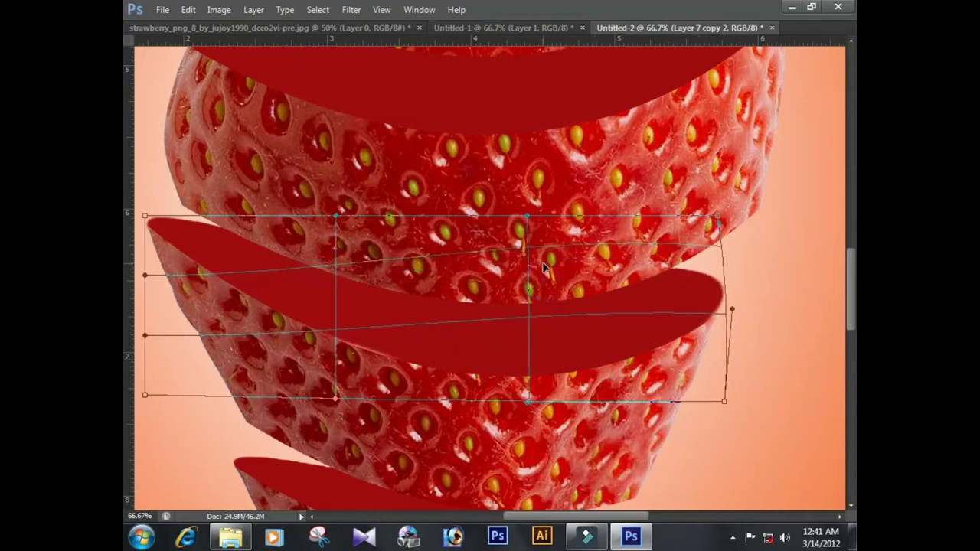
{"action": "left_click_drag", "start_coordinate": [258, 250], "coordinate": [255, 231]}
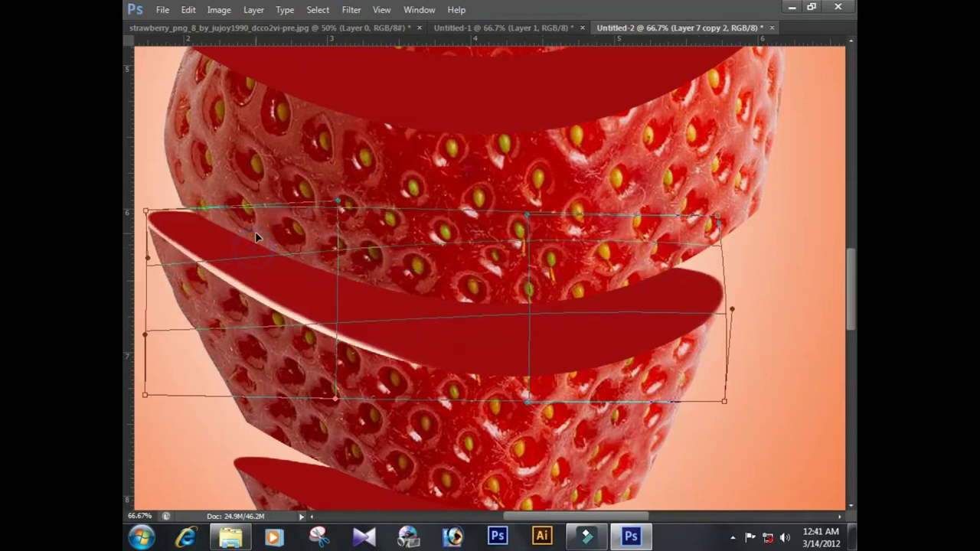
{"action": "left_click_drag", "start_coordinate": [276, 326], "coordinate": [268, 338]}
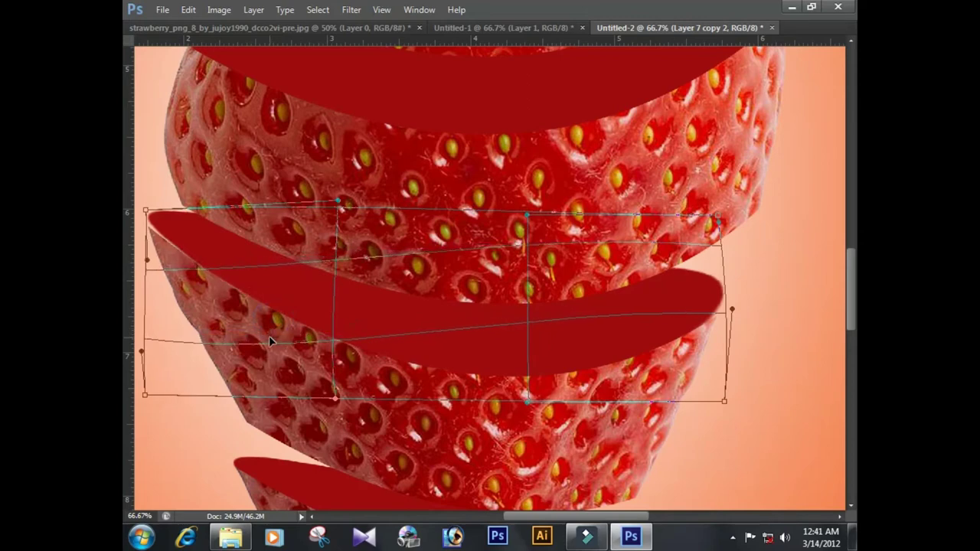
{"action": "left_click_drag", "start_coordinate": [176, 257], "coordinate": [174, 273]}
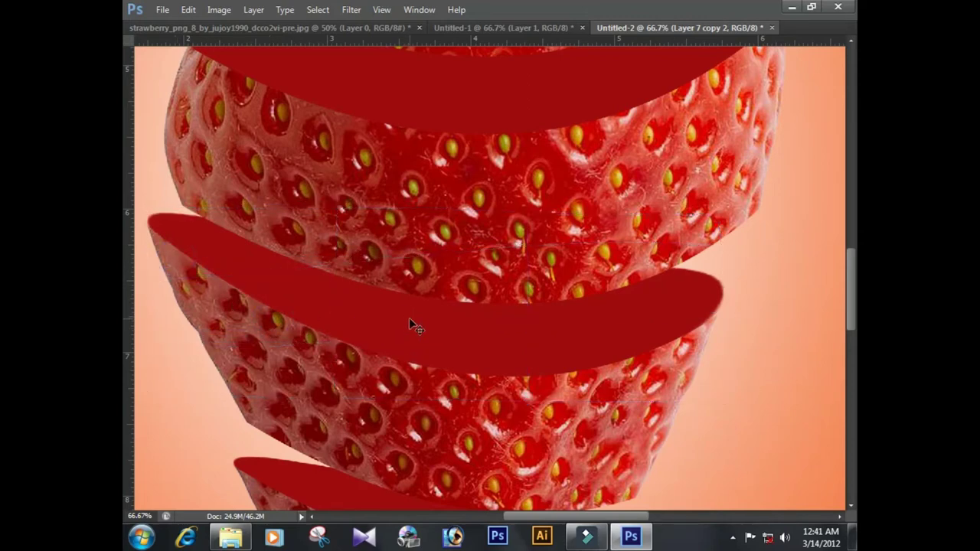
Zoom to 100% and scroll down to the bottom strawberry slice.
{"action": "key", "text": "ctrl+minus"}
{"action": "key", "text": "ctrl+minus"}
{"action": "key", "text": "ctrl+minus"}
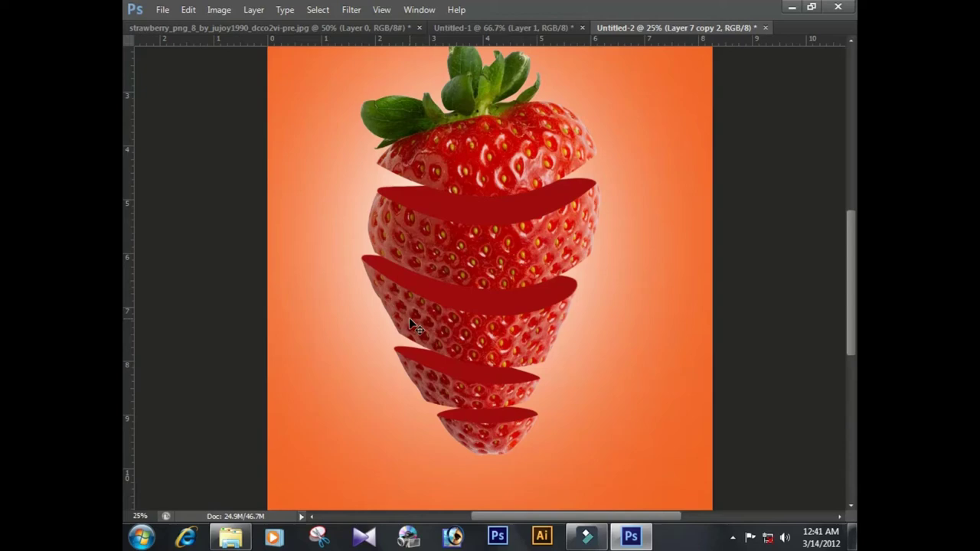
{"action": "key", "text": "ctrl+plus"}
{"action": "key", "text": "ctrl+plus"}
{"action": "key", "text": "ctrl+plus"}
{"action": "key", "text": "ctrl+plus"}
{"action": "scroll", "coordinate": [428, 257], "scroll_direction": "down", "scroll_amount": 3}
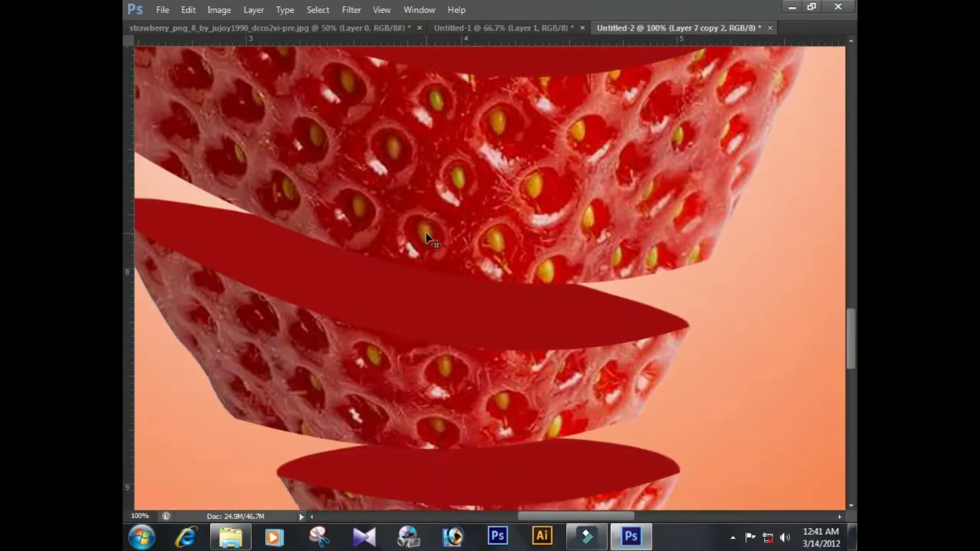
{"action": "scroll", "coordinate": [424, 235], "scroll_direction": "down", "scroll_amount": 3}
{"action": "scroll", "coordinate": [424, 235], "scroll_direction": "down", "scroll_amount": 3}
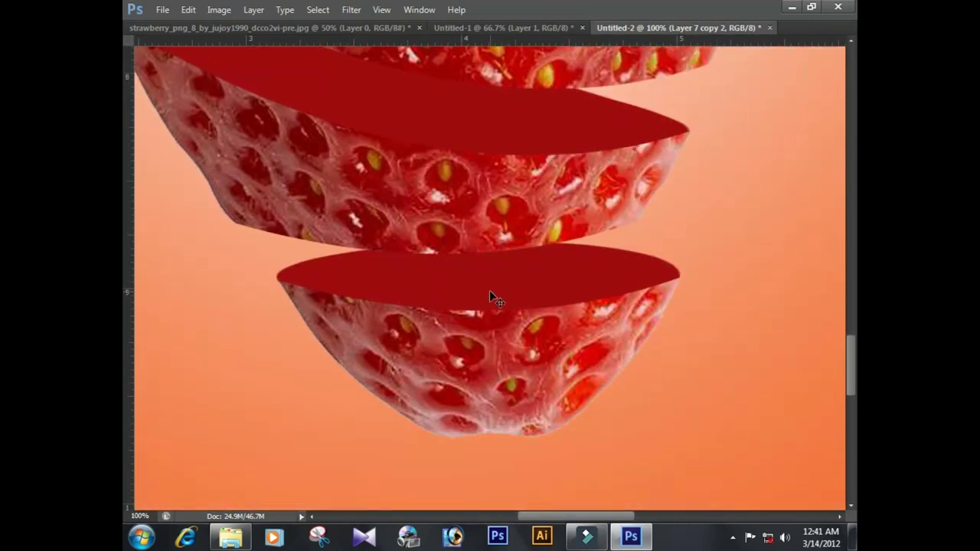
Show the Layers panel and select Layer 7, the bottom slice's red cut face.
{"action": "key", "text": "F7"}
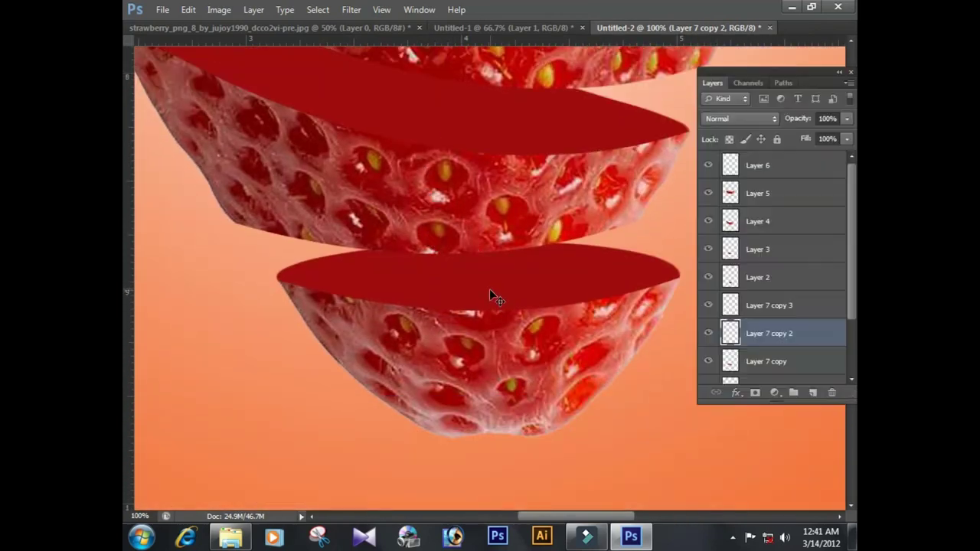
{"action": "key", "text": "alt+comma"}
{"action": "left_click", "coordinate": [497, 280]}
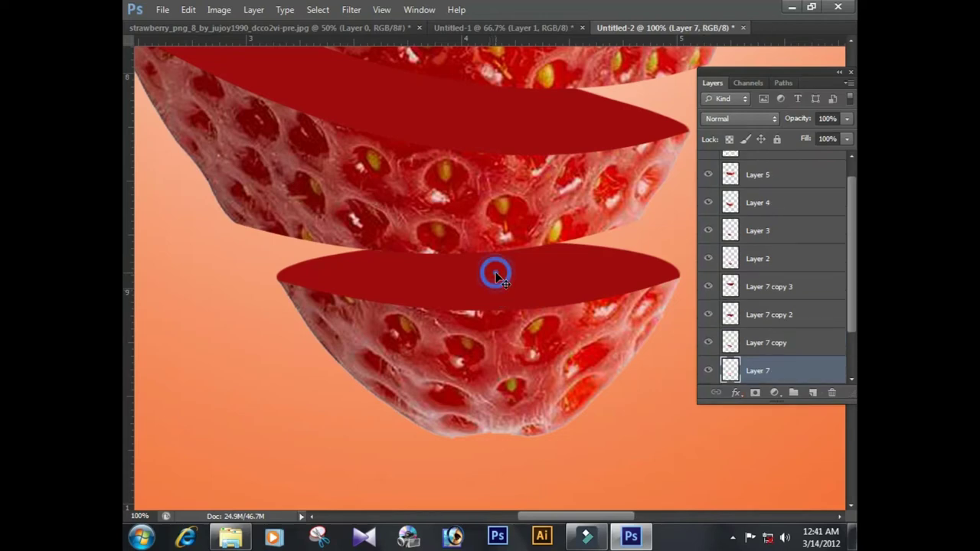
{"action": "left_click", "coordinate": [497, 285]}
{"action": "scroll", "coordinate": [804, 313], "scroll_direction": "down", "scroll_amount": 2}
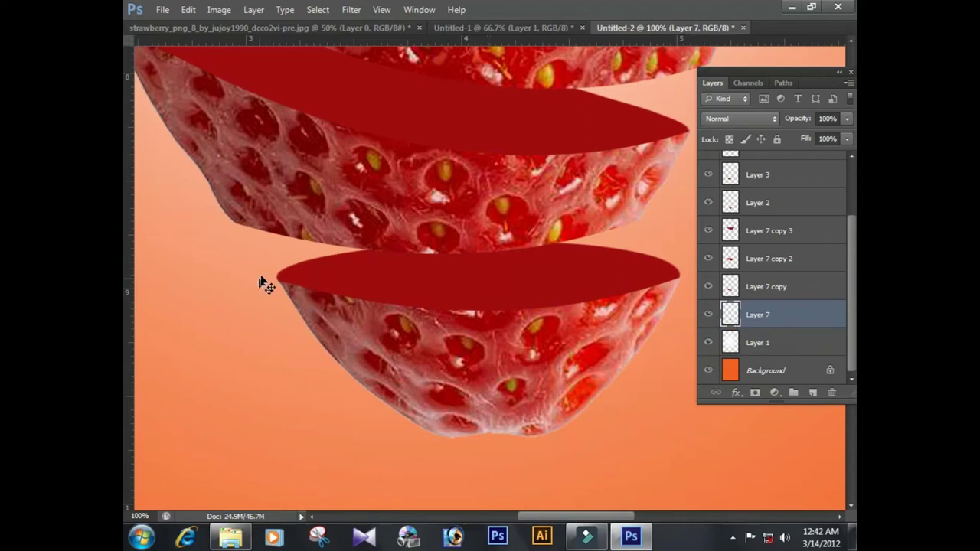
{"action": "left_click", "coordinate": [731, 317], "text": "ctrl"}
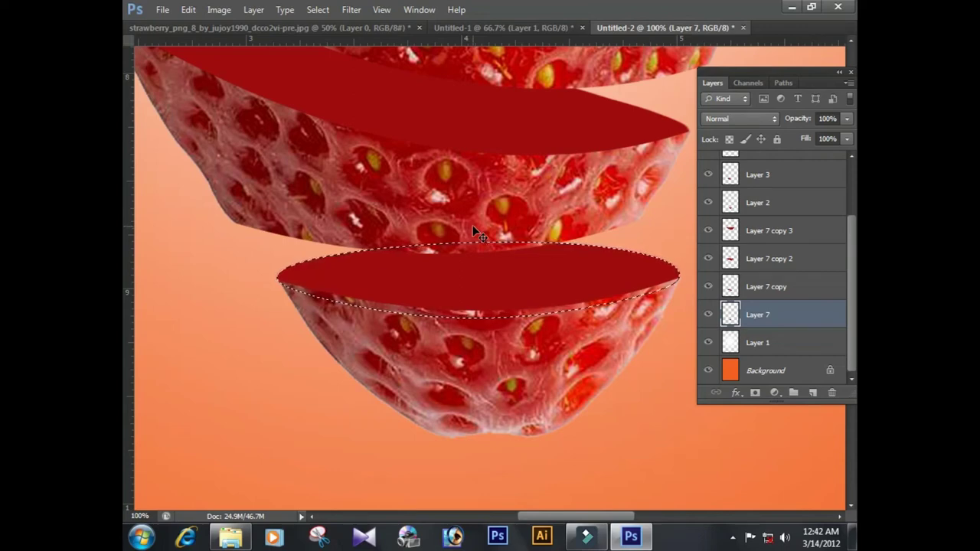
Set the paint colour to near-black C75 M68 Y67 K90 and add an empty Layer 8.
{"action": "key", "text": "F6"}
{"action": "left_click_drag", "start_coordinate": [740, 422], "coordinate": [758, 422]}
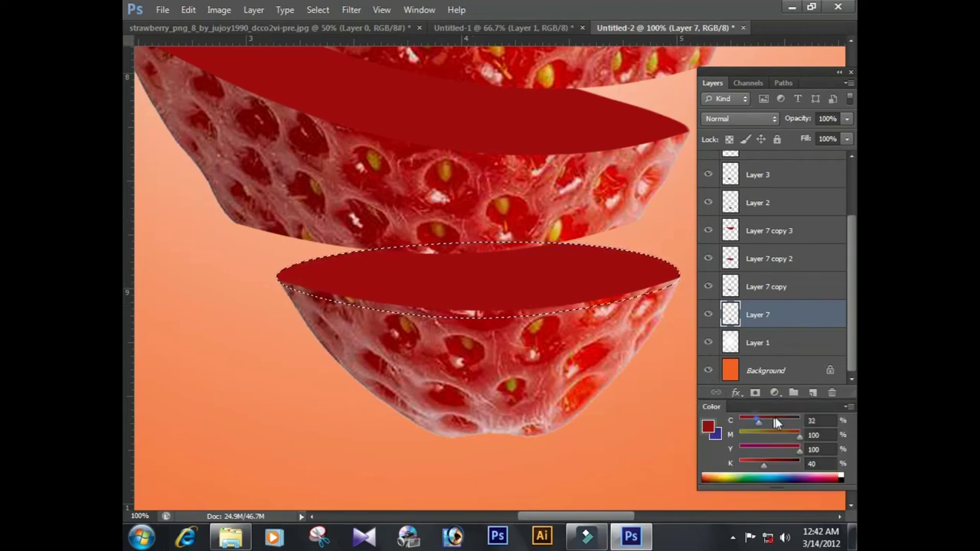
{"action": "left_click", "coordinate": [842, 479]}
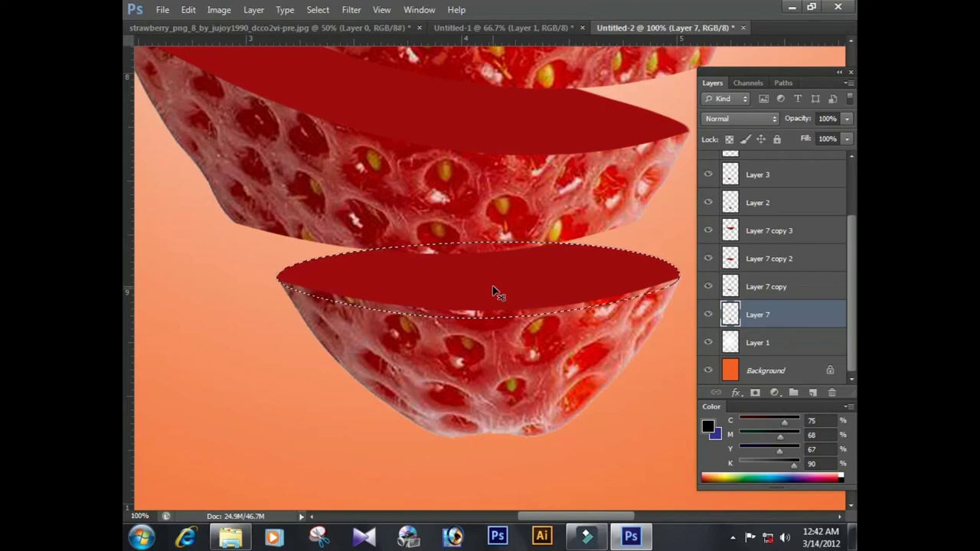
{"action": "key", "text": "ctrl+shift+n"}
{"action": "key", "text": "Return"}
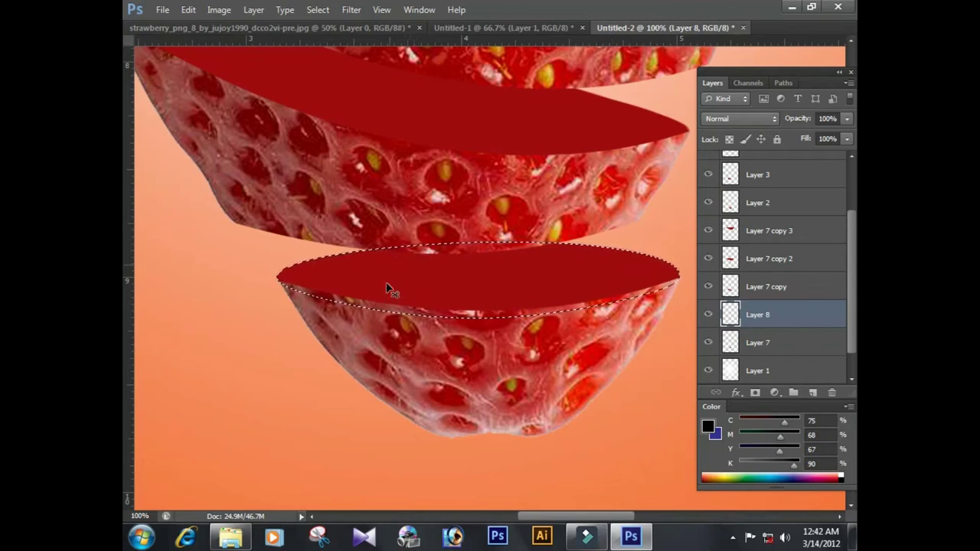
Paint a soft ~290px black shadow from the cut face's left tip, deselect, and set Layer 8 to 50%.
{"action": "key", "text": "b"}
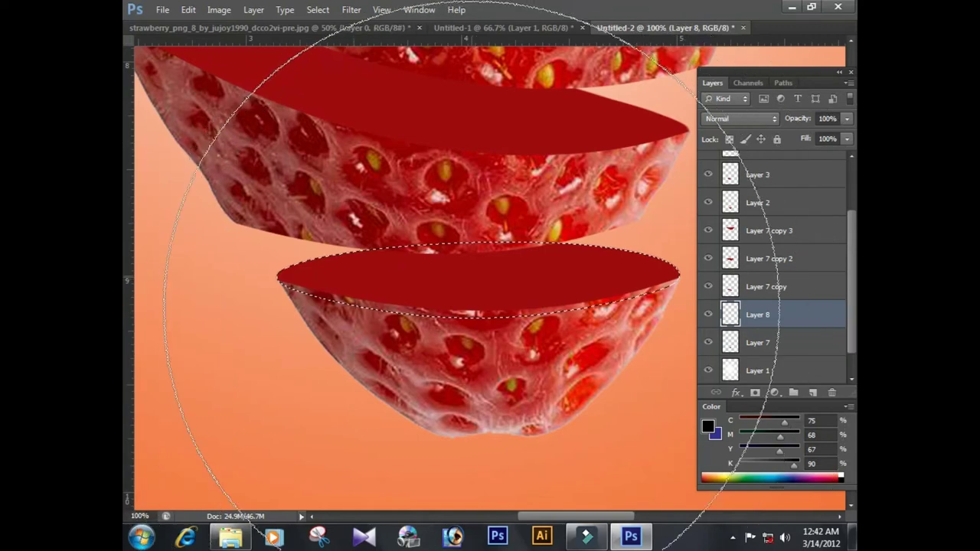
{"action": "key", "text": "bracketleft"}
{"action": "key", "text": "bracketleft"}
{"action": "key", "text": "bracketleft"}
{"action": "key", "text": "bracketleft"}
{"action": "key", "text": "bracketleft"}
{"action": "key", "text": "bracketleft"}
{"action": "key", "text": "bracketleft"}
{"action": "key", "text": "bracketleft"}
{"action": "key", "text": "bracketleft"}
{"action": "key", "text": "bracketleft"}
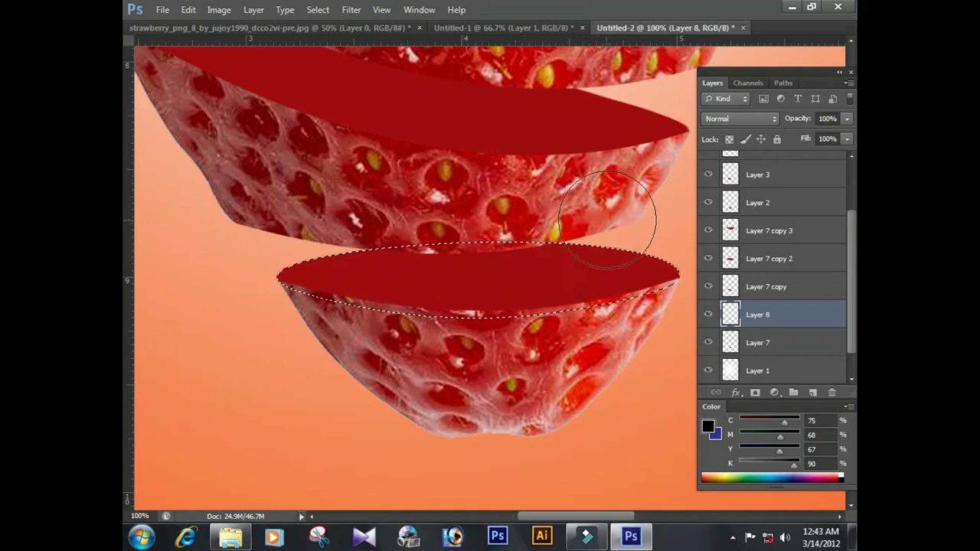
{"action": "left_click_drag", "start_coordinate": [534, 227], "coordinate": [257, 278]}
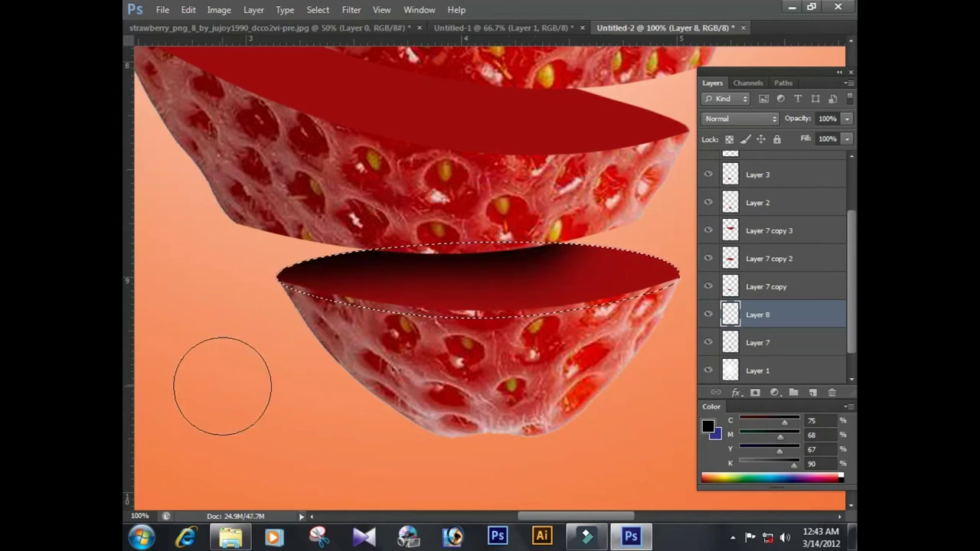
{"action": "key", "text": "ctrl+z"}
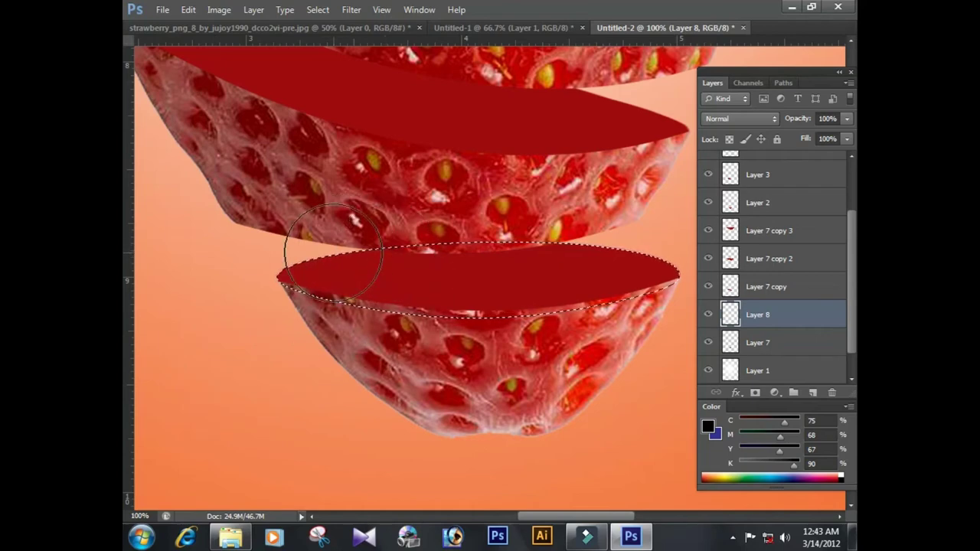
{"action": "mouse_move", "coordinate": [280, 258]}
{"action": "left_mouse_down"}
{"action": "mouse_move", "coordinate": [420, 240]}
{"action": "mouse_move", "coordinate": [647, 234]}
{"action": "left_mouse_up"}
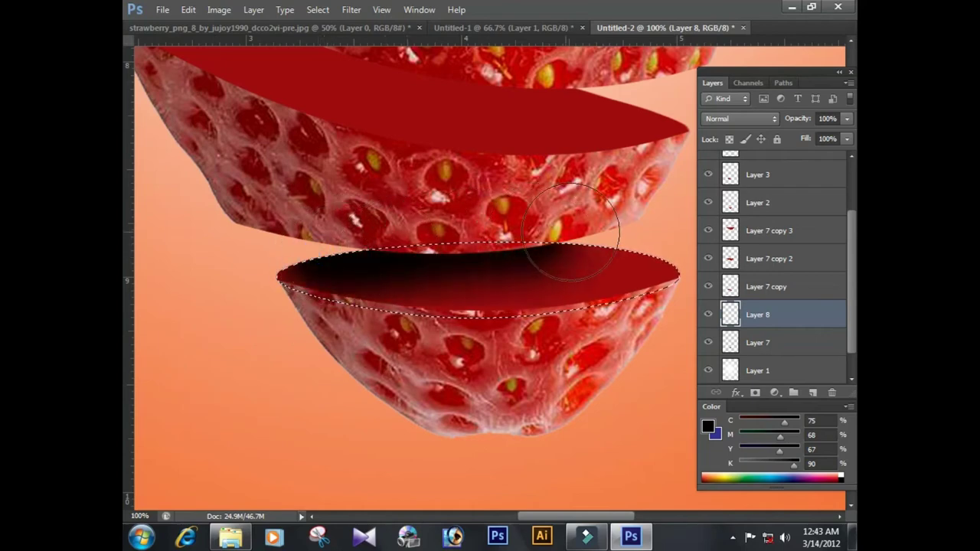
{"action": "key", "text": "v"}
{"action": "key", "text": "ctrl+d"}
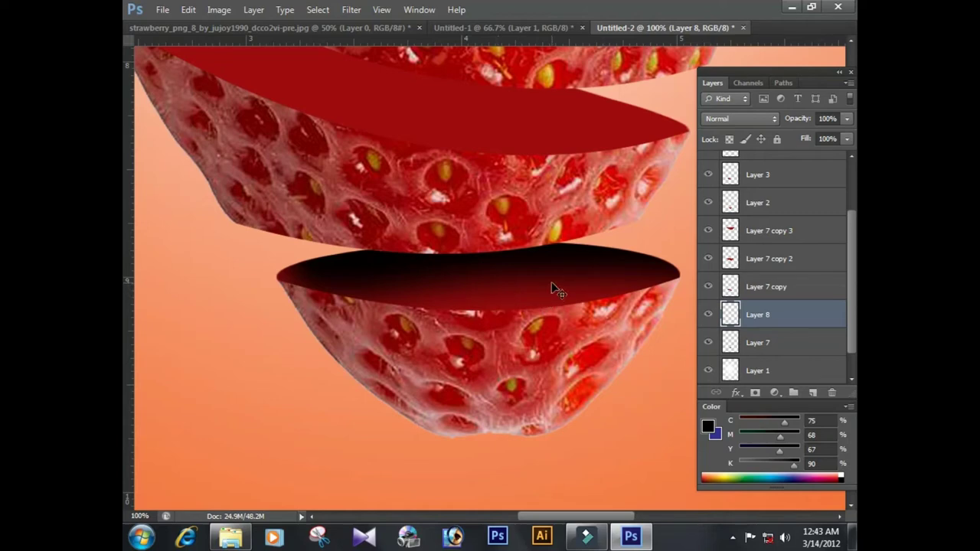
{"action": "key", "text": "5"}
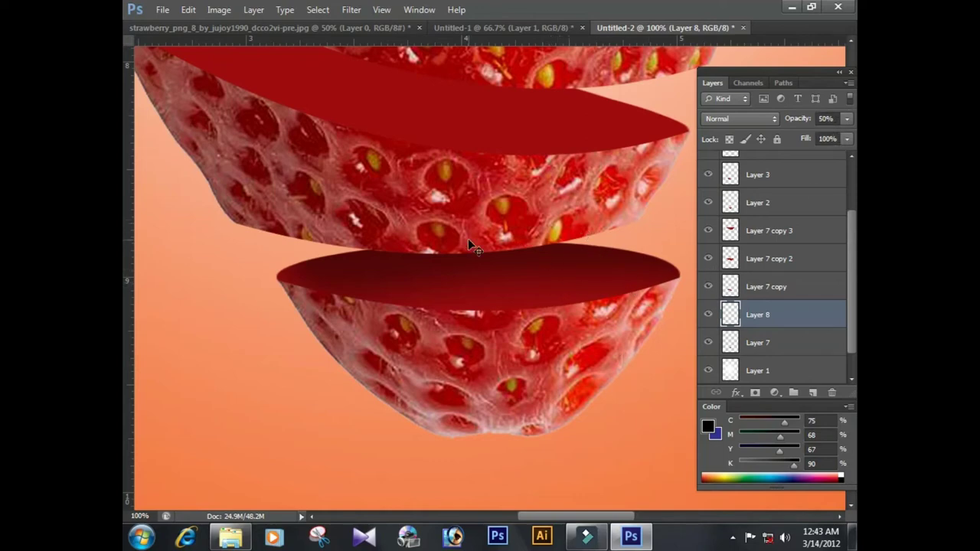
{"action": "key", "text": "ctrl+minus"}
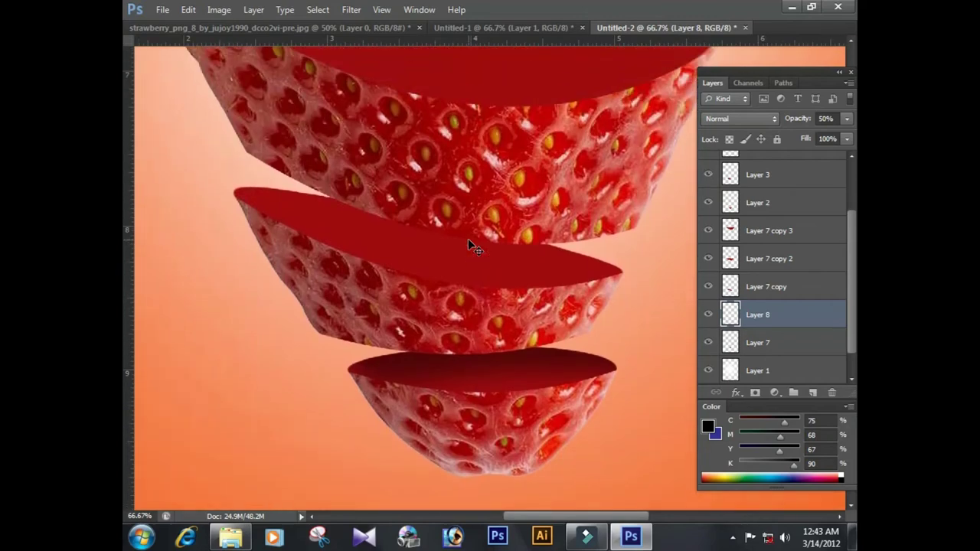
Review the shaded cut faces up to Layer 11, then switch to the Untitled-1 splash document.
{"action": "scroll", "coordinate": [469, 240], "scroll_direction": "up", "scroll_amount": 1}
{"action": "scroll", "coordinate": [468, 240], "scroll_direction": "up", "scroll_amount": 1}
{"action": "scroll", "coordinate": [468, 240], "scroll_direction": "down", "scroll_amount": 1}
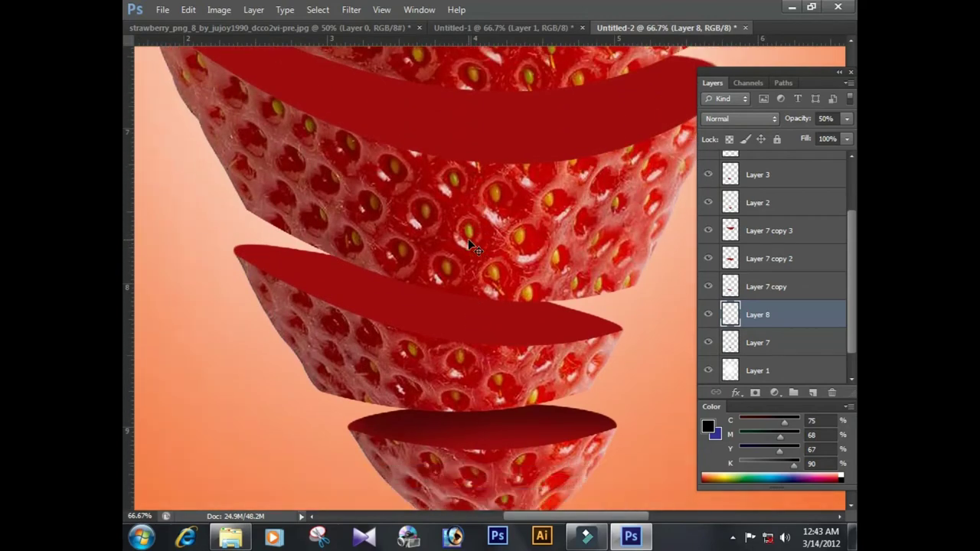
{"action": "scroll", "coordinate": [468, 244], "scroll_direction": "up", "scroll_amount": 2}
{"action": "scroll", "coordinate": [469, 243], "scroll_direction": "down", "scroll_amount": 2}
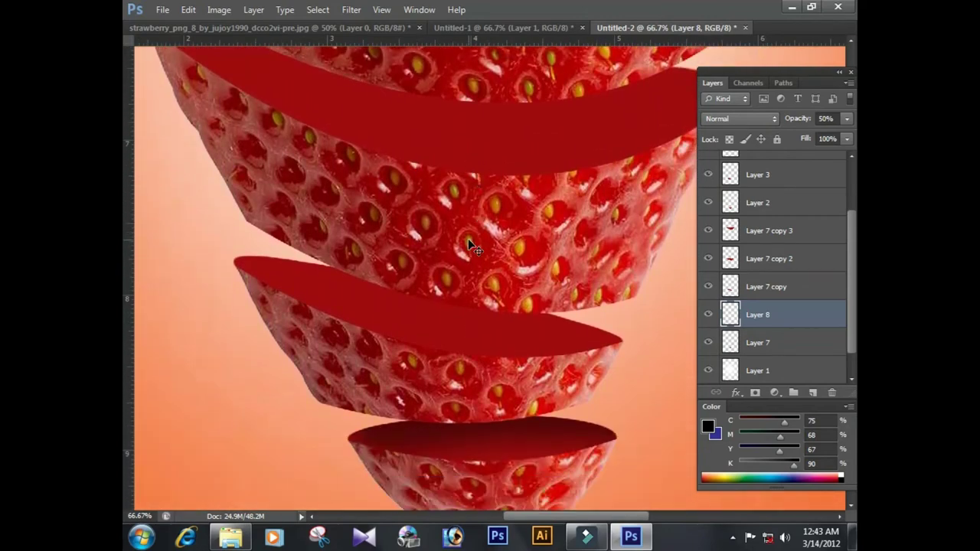
{"action": "scroll", "coordinate": [449, 236], "scroll_direction": "up", "scroll_amount": 3}
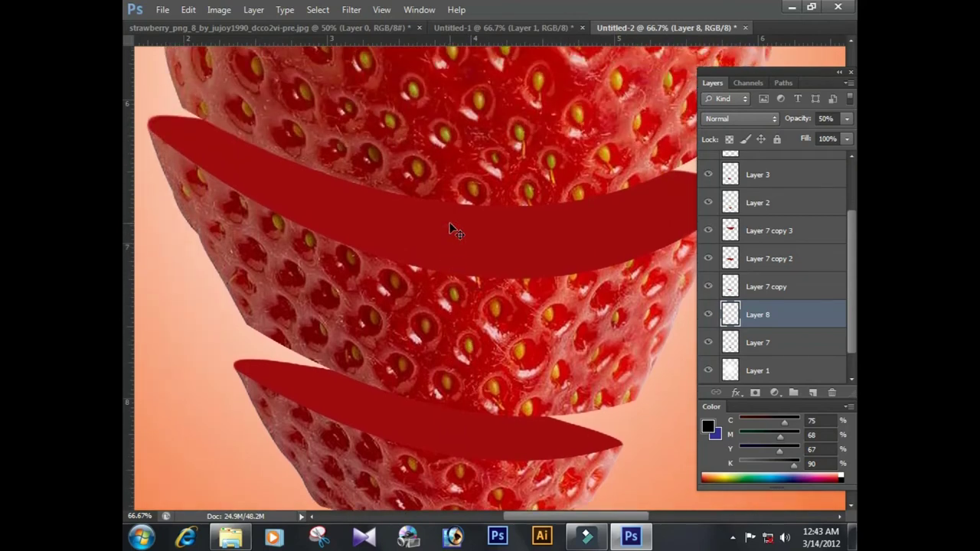
{"action": "scroll", "coordinate": [450, 223], "scroll_direction": "up", "scroll_amount": 2}
{"action": "scroll", "coordinate": [450, 223], "scroll_direction": "up", "scroll_amount": 3}
{"action": "scroll", "coordinate": [449, 223], "scroll_direction": "up", "scroll_amount": 2}
{"action": "scroll", "coordinate": [450, 224], "scroll_direction": "up", "scroll_amount": 2}
{"action": "scroll", "coordinate": [452, 228], "scroll_direction": "up", "scroll_amount": 1}
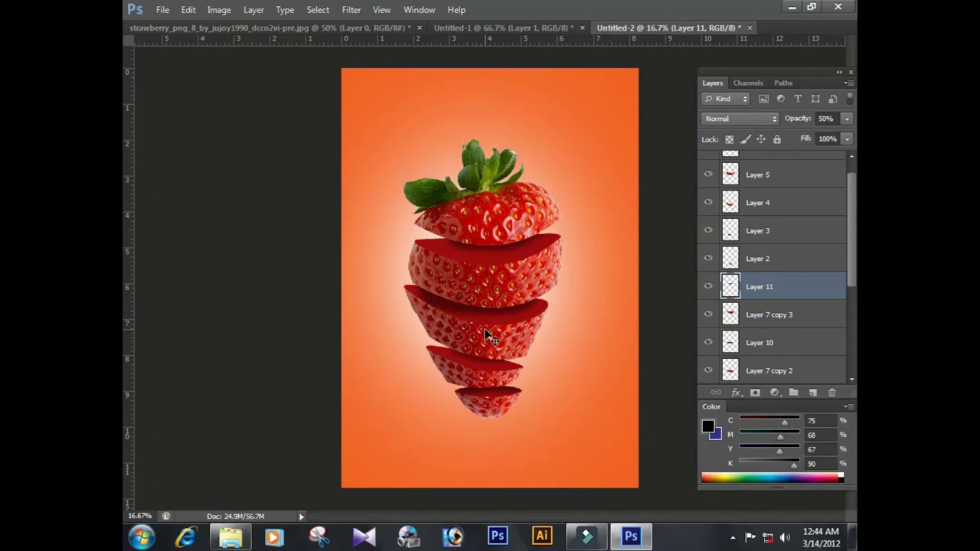
{"action": "left_click", "coordinate": [482, 28]}
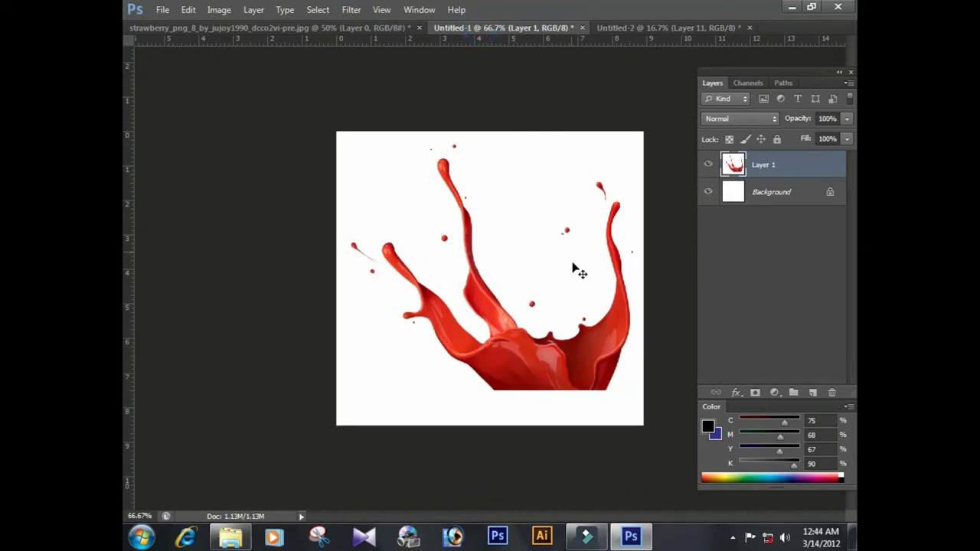
Move the splash from Untitled-1 into the Untitled-2 poster as Layer 12.
{"action": "left_click", "coordinate": [797, 199]}
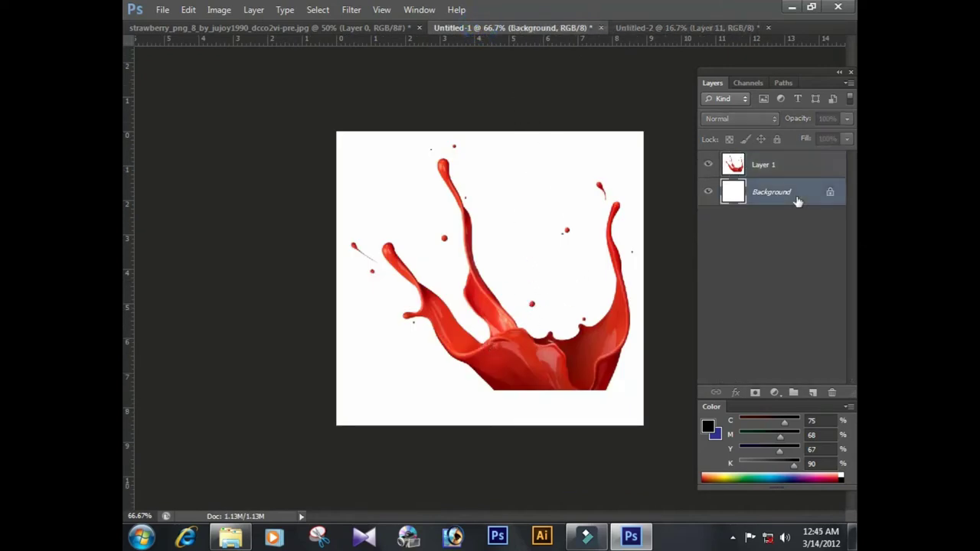
{"action": "left_click_drag", "start_coordinate": [411, 339], "coordinate": [448, 266]}
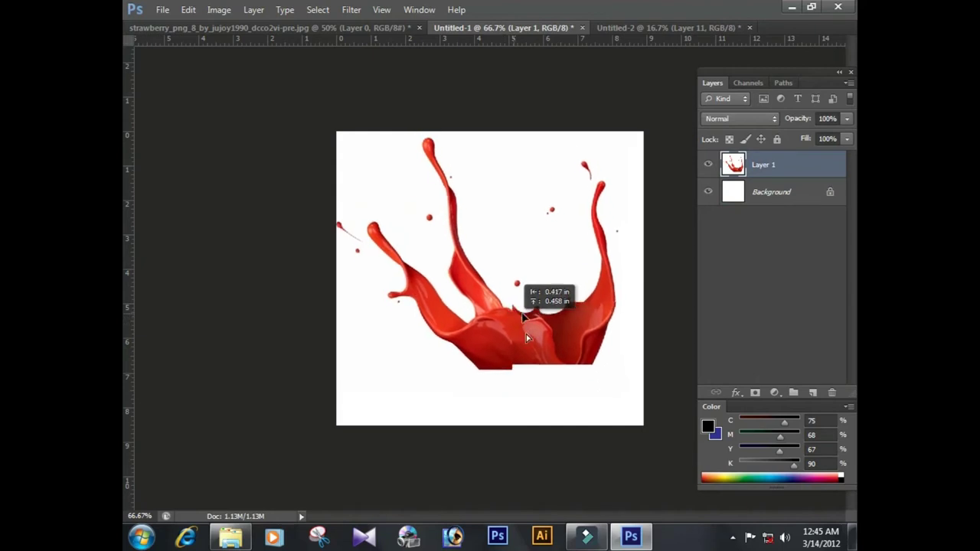
{"action": "left_click_drag", "start_coordinate": [664, 137], "coordinate": [581, 111]}
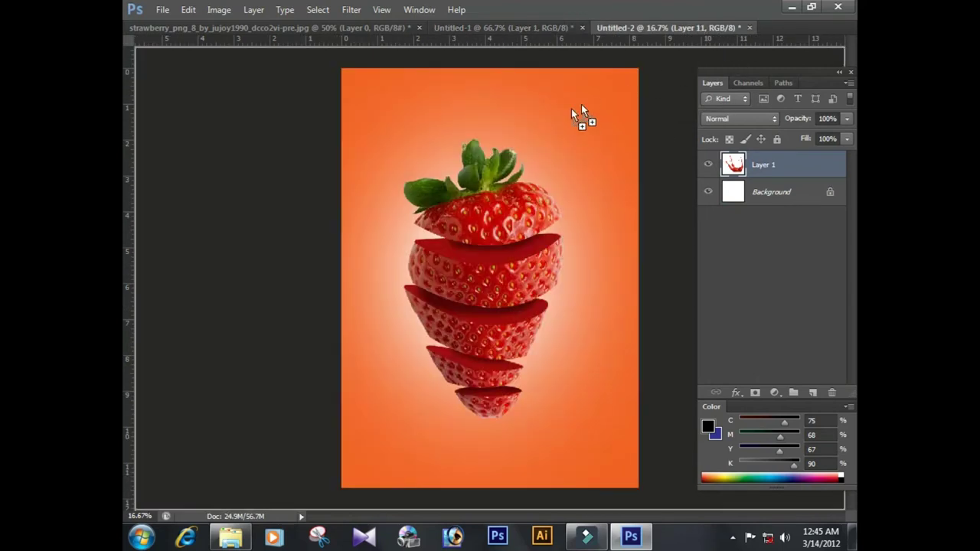
{"action": "mouse_move", "coordinate": [570, 153]}
{"action": "left_mouse_down"}
{"action": "mouse_move", "coordinate": [587, 197]}
{"action": "mouse_move", "coordinate": [581, 156]}
{"action": "left_mouse_up"}
{"action": "key", "text": "z"}
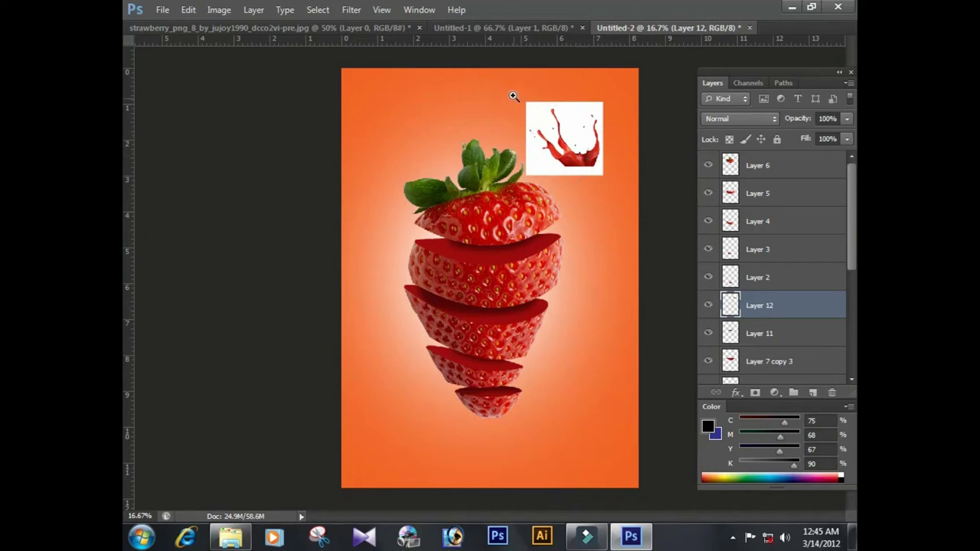
Magic-wand and delete the white backing around Layer 12's splash, then deselect.
{"action": "left_click_drag", "start_coordinate": [539, 110], "coordinate": [628, 184]}
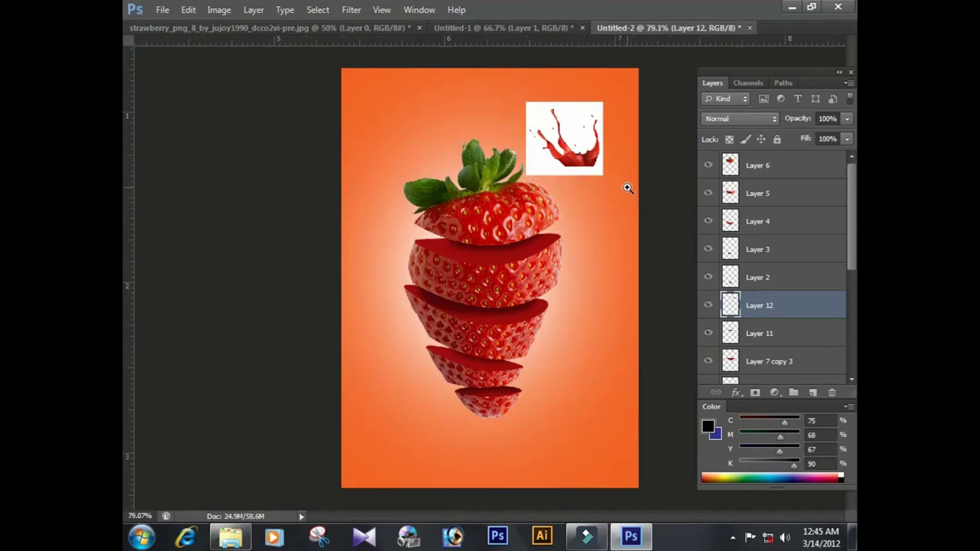
{"action": "left_click_drag", "start_coordinate": [526, 194], "coordinate": [458, 144]}
{"action": "key", "text": "w"}
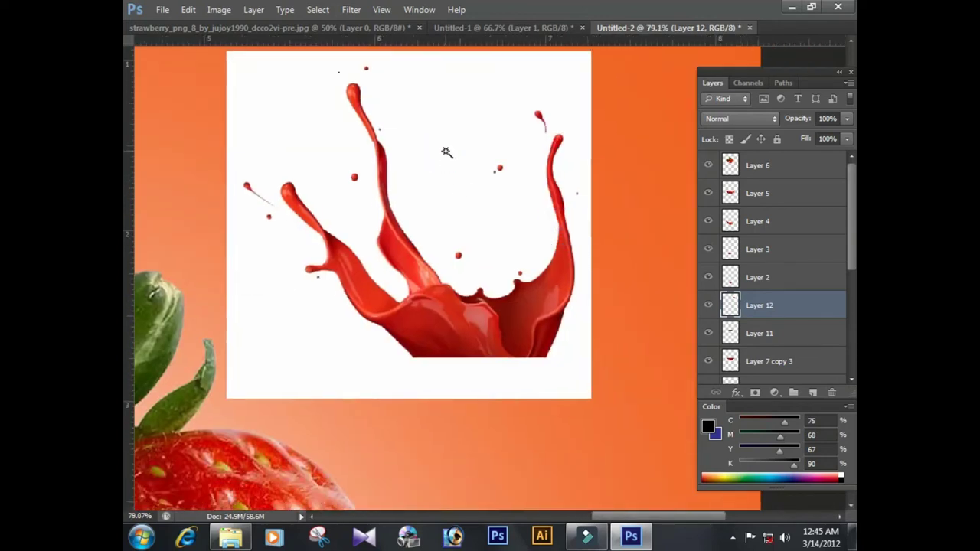
{"action": "left_click", "coordinate": [445, 123]}
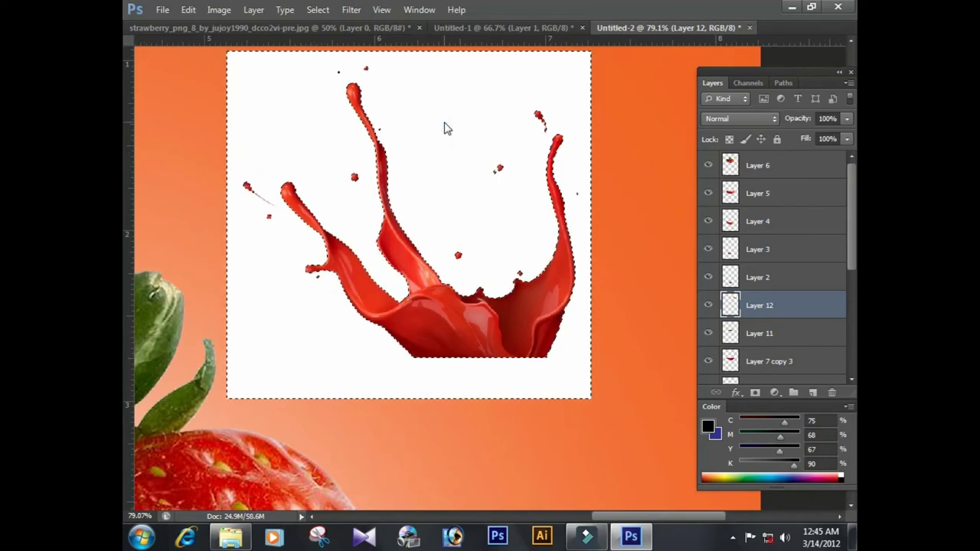
{"action": "key", "text": "Delete"}
{"action": "key", "text": "ctrl+d"}
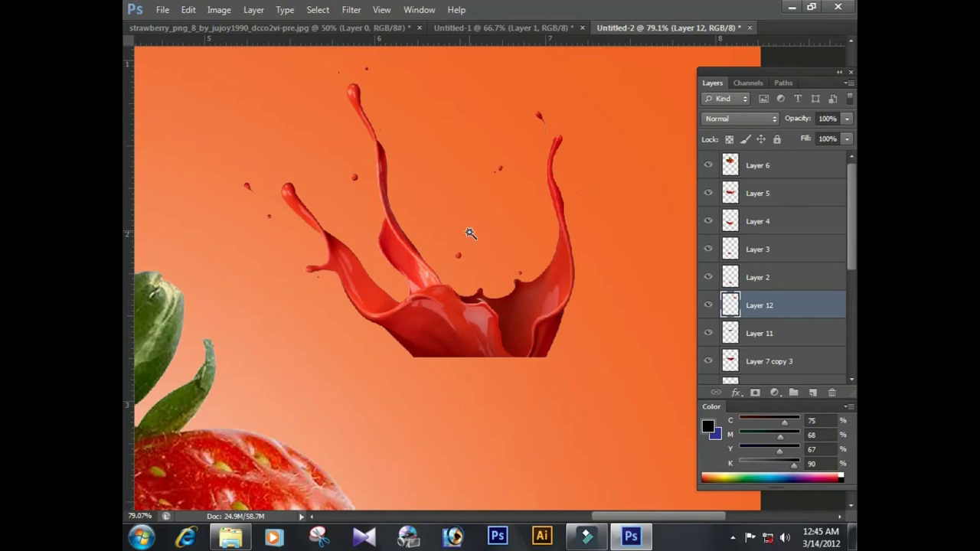
{"action": "key", "text": "ctrl+minus"}
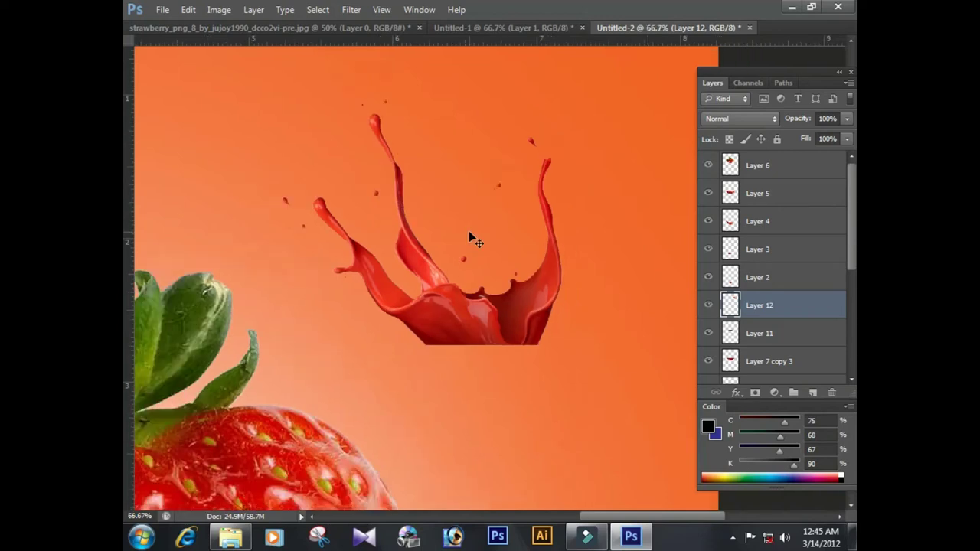
{"action": "key", "text": "ctrl+minus"}
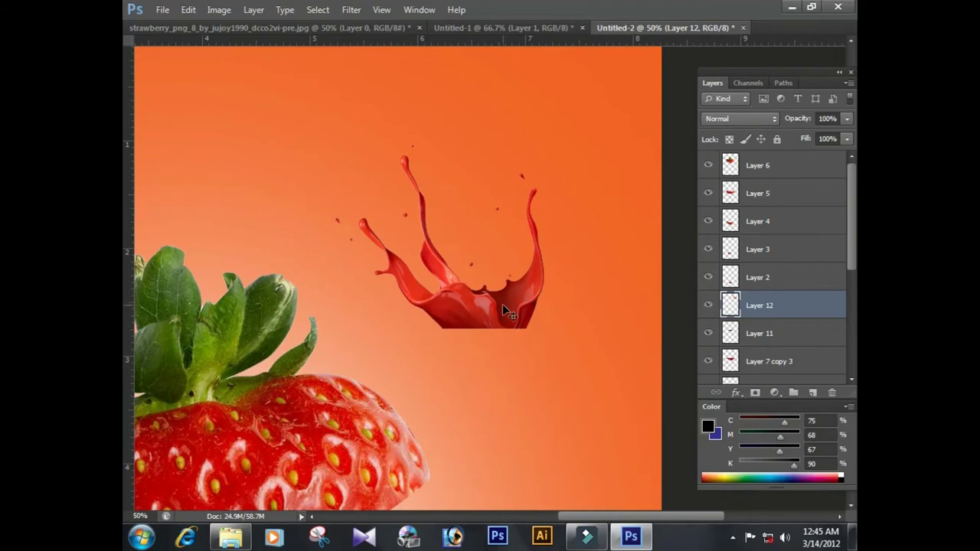
{"action": "key", "text": "ctrl+minus"}
{"action": "key", "text": "ctrl+minus"}
Duplicate the splash onto the top slice and scale the copy up.
{"action": "mouse_move", "coordinate": [497, 343]}
{"action": "left_mouse_down"}
{"action": "mouse_move", "coordinate": [532, 286]}
{"action": "mouse_move", "coordinate": [525, 253]}
{"action": "left_mouse_up"}
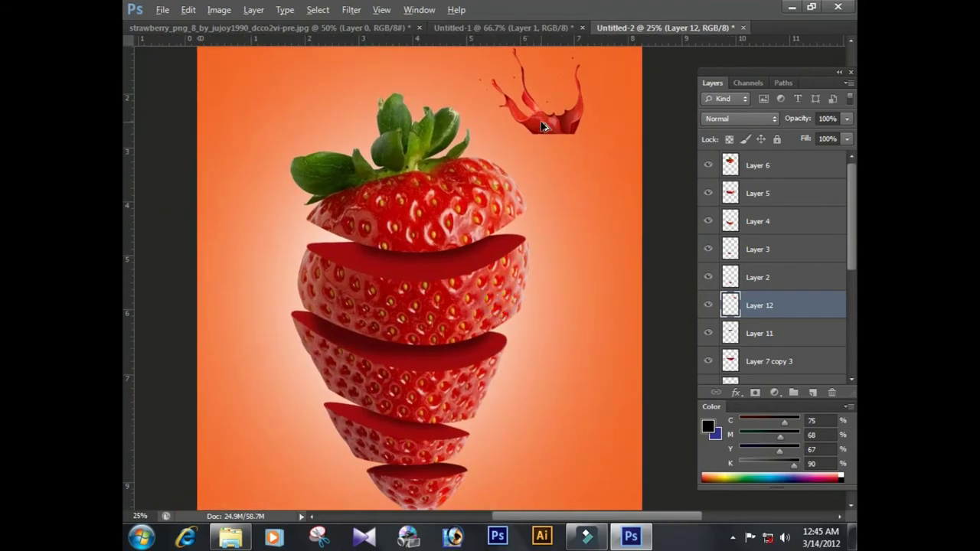
{"action": "mouse_move", "coordinate": [543, 115]}
{"action": "left_mouse_down"}
{"action": "mouse_move", "coordinate": [403, 250]}
{"action": "mouse_move", "coordinate": [424, 277]}
{"action": "left_mouse_up"}
{"action": "key", "text": "ctrl+t"}
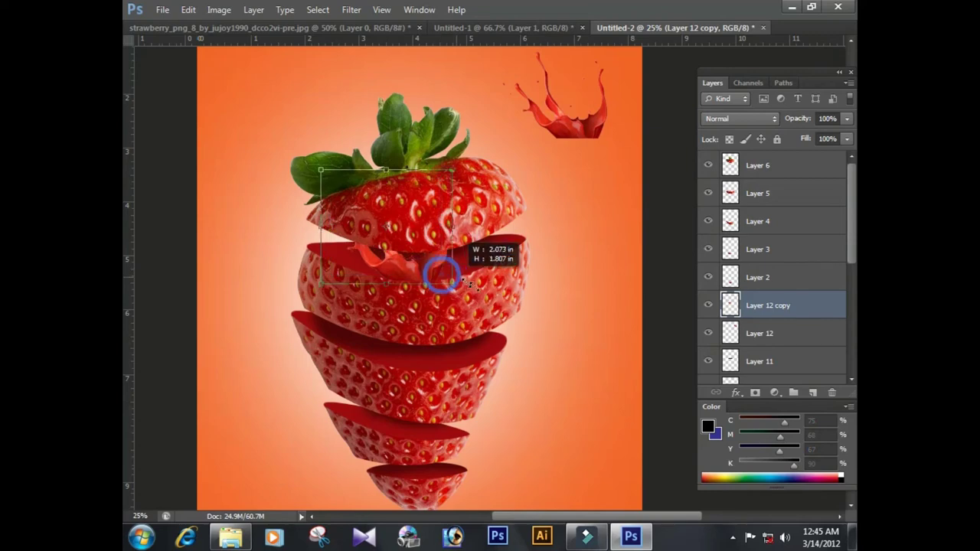
{"action": "left_click_drag", "start_coordinate": [441, 274], "coordinate": [481, 293]}
{"action": "left_click_drag", "start_coordinate": [450, 243], "coordinate": [438, 230]}
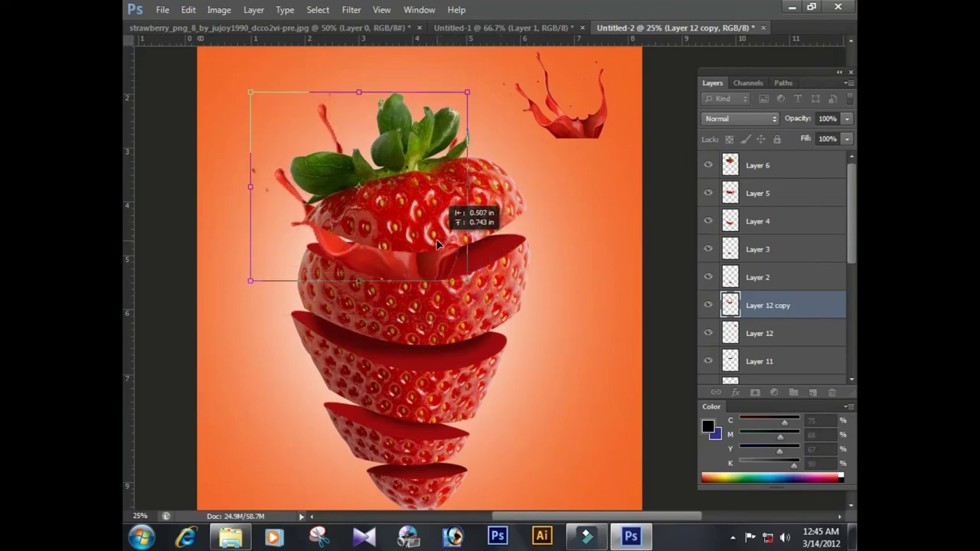
{"action": "double_click", "coordinate": [431, 261]}
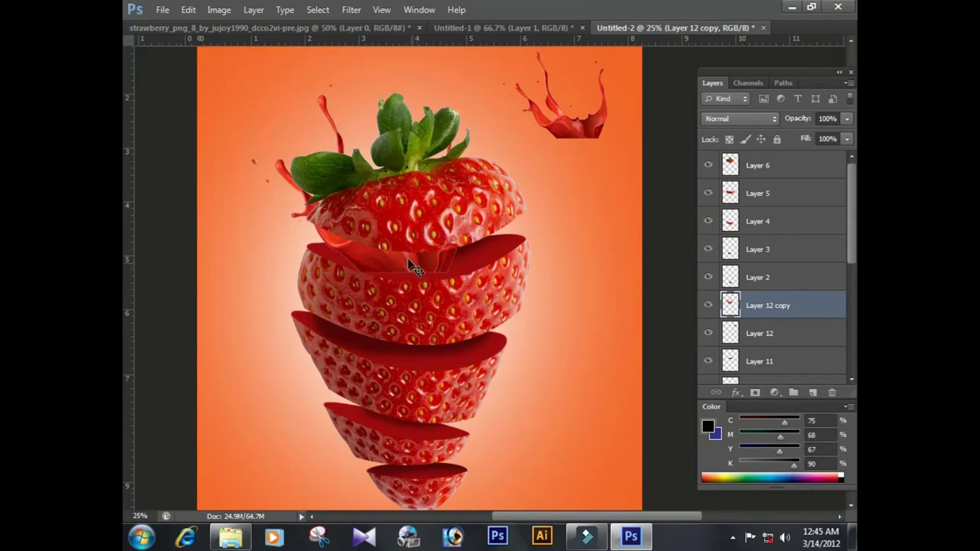
Bring Layer 12 copy to the top of the layer stack.
{"action": "left_click", "coordinate": [424, 221]}
{"action": "left_click", "coordinate": [396, 262]}
{"action": "key", "text": "ctrl+shift+bracketright"}
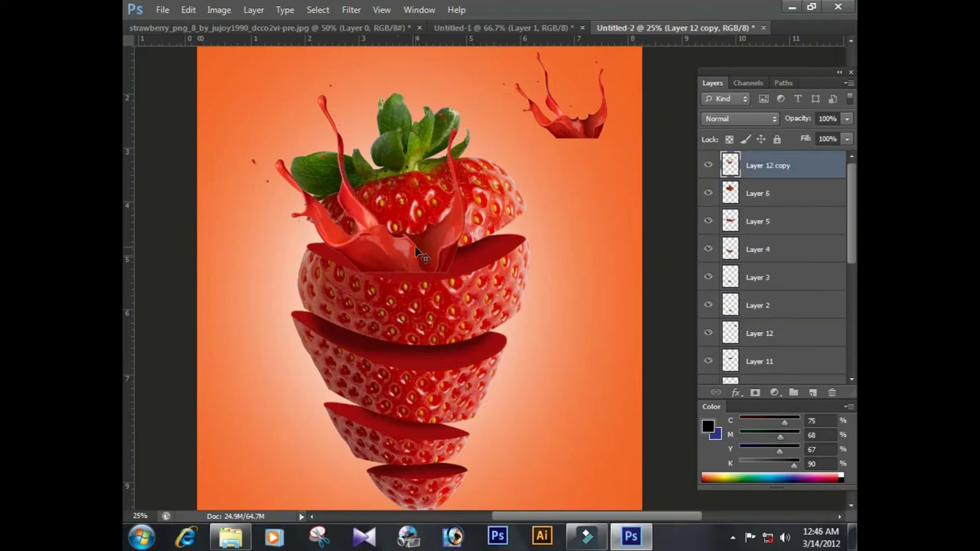
Nudge the Layer 12 copy splash up-right, then scale it up around the top slice.
{"action": "left_click_drag", "start_coordinate": [397, 257], "coordinate": [422, 253]}
{"action": "key", "text": "ctrl+t"}
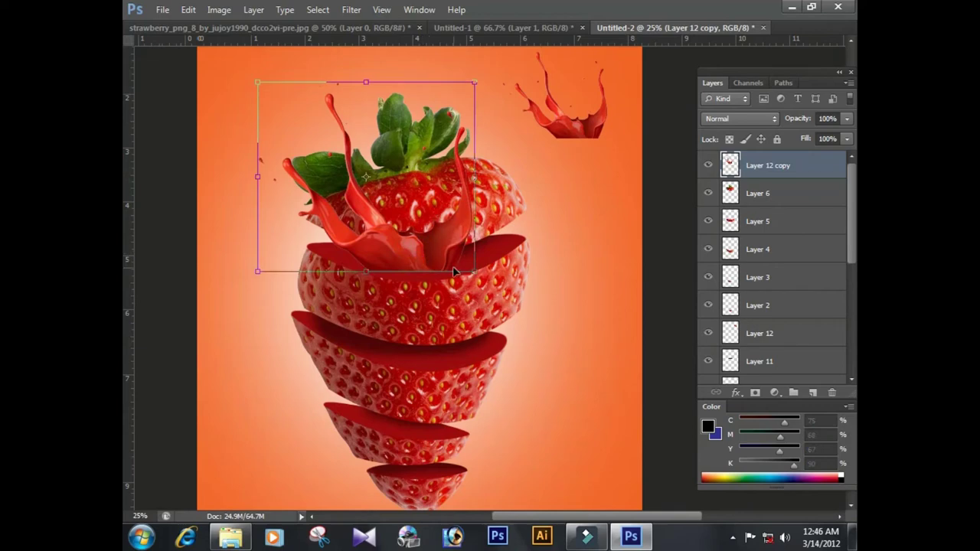
{"action": "left_click_drag", "start_coordinate": [478, 274], "coordinate": [493, 284]}
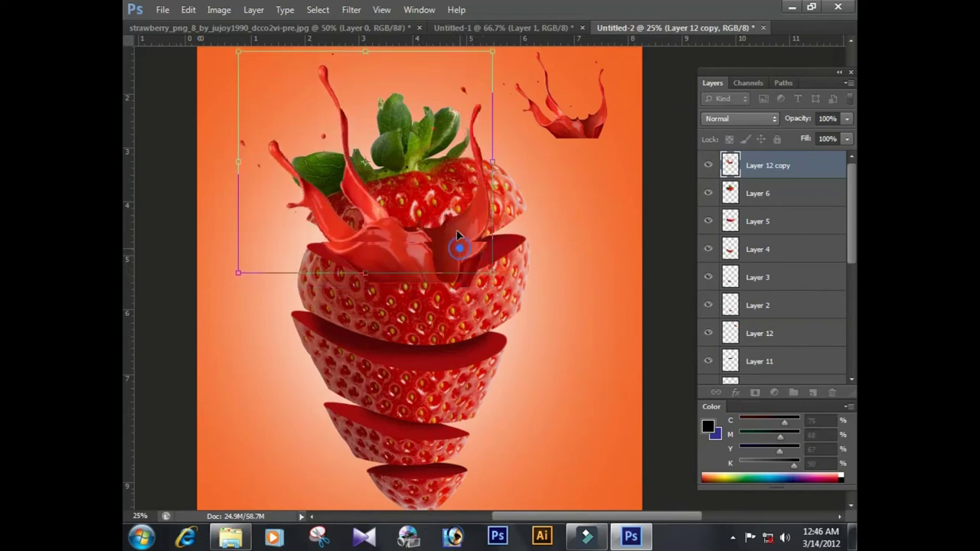
{"action": "left_click_drag", "start_coordinate": [453, 245], "coordinate": [455, 223]}
{"action": "scroll", "coordinate": [460, 225], "scroll_direction": "up", "scroll_amount": 2}
{"action": "scroll", "coordinate": [459, 227], "scroll_direction": "up", "scroll_amount": 2}
{"action": "left_click_drag", "start_coordinate": [448, 299], "coordinate": [438, 329]}
{"action": "key", "text": "Return"}
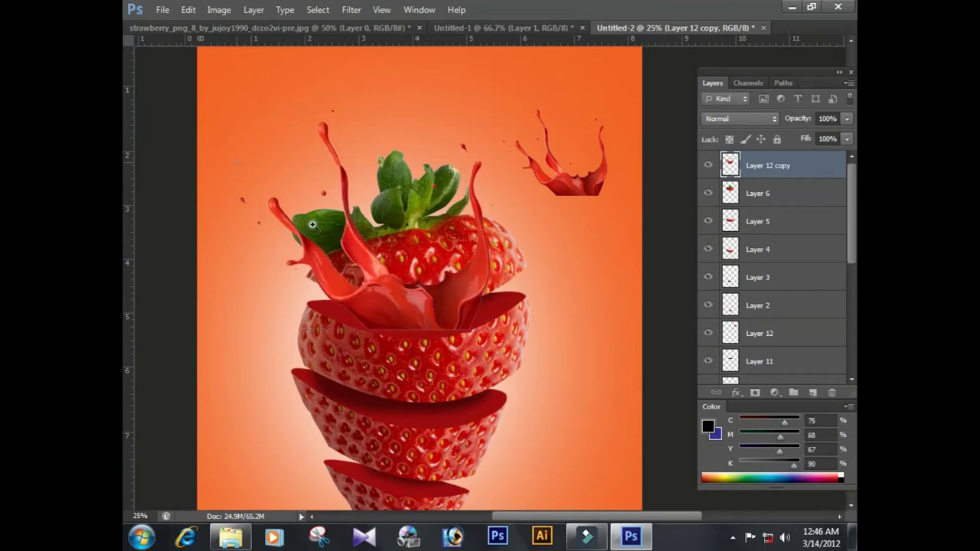
Enlarge the splash further up and left so it wraps the top slice's cut rim.
{"action": "scroll", "coordinate": [438, 361], "scroll_direction": "up", "scroll_amount": 3}
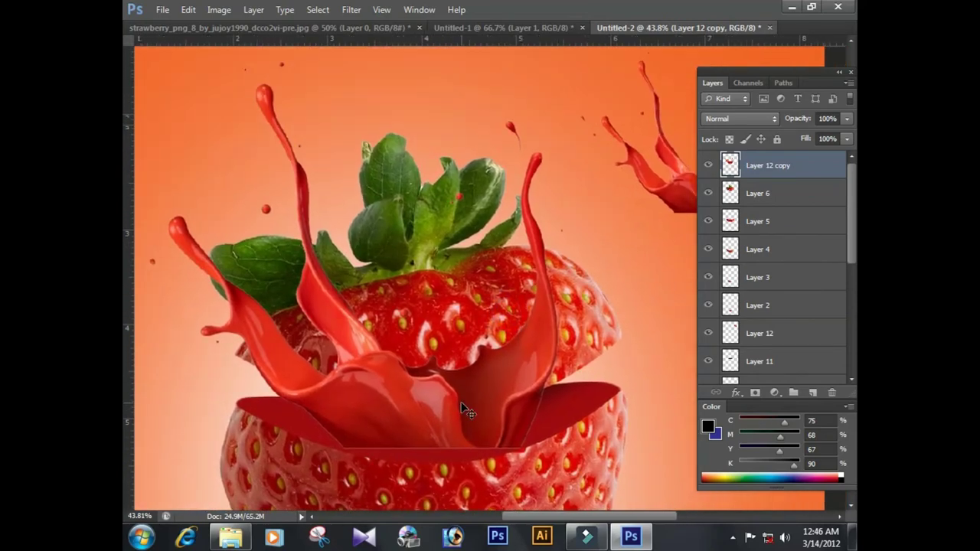
{"action": "scroll", "coordinate": [463, 409], "scroll_direction": "down", "scroll_amount": 1}
{"action": "scroll", "coordinate": [464, 410], "scroll_direction": "up", "scroll_amount": 1}
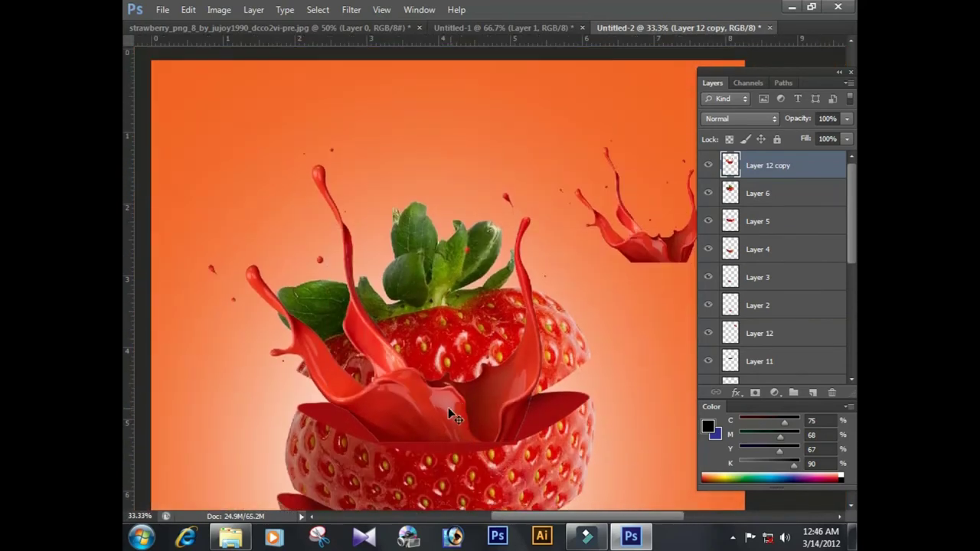
{"action": "scroll", "coordinate": [445, 406], "scroll_direction": "down", "scroll_amount": 1}
{"action": "key", "text": "ctrl+t"}
{"action": "left_click_drag", "start_coordinate": [547, 410], "coordinate": [516, 389]}
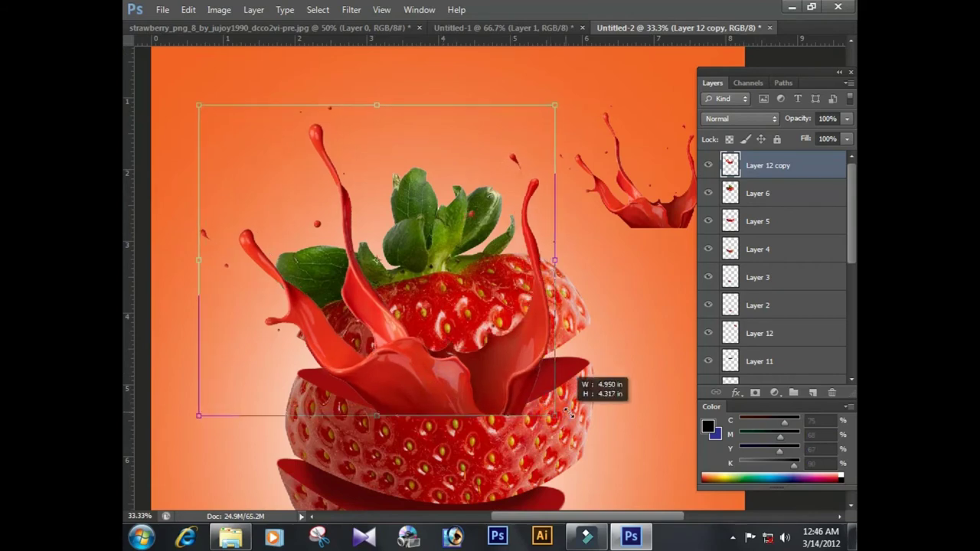
{"action": "key", "text": "Return"}
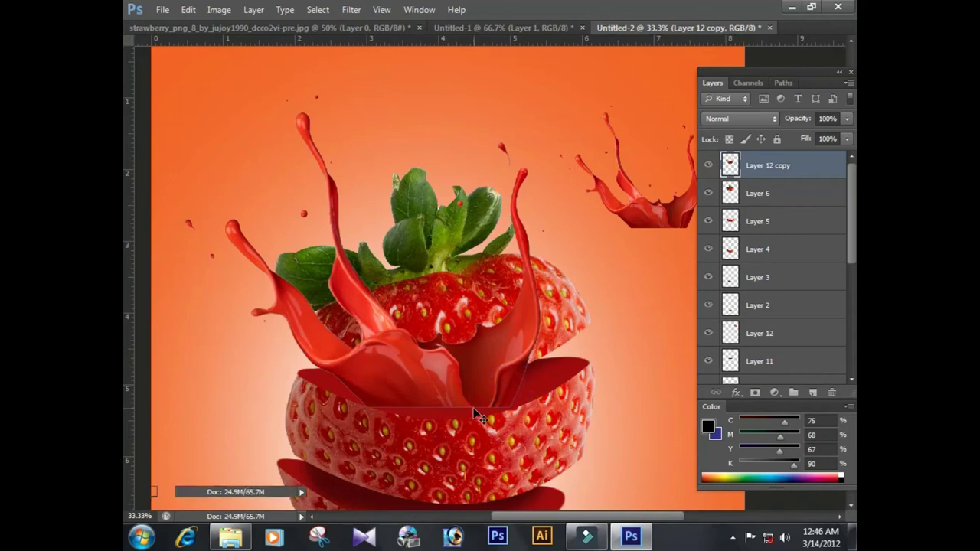
Bring the panels back and ready the Eraser with a large brush size.
{"action": "key", "text": "Tab"}
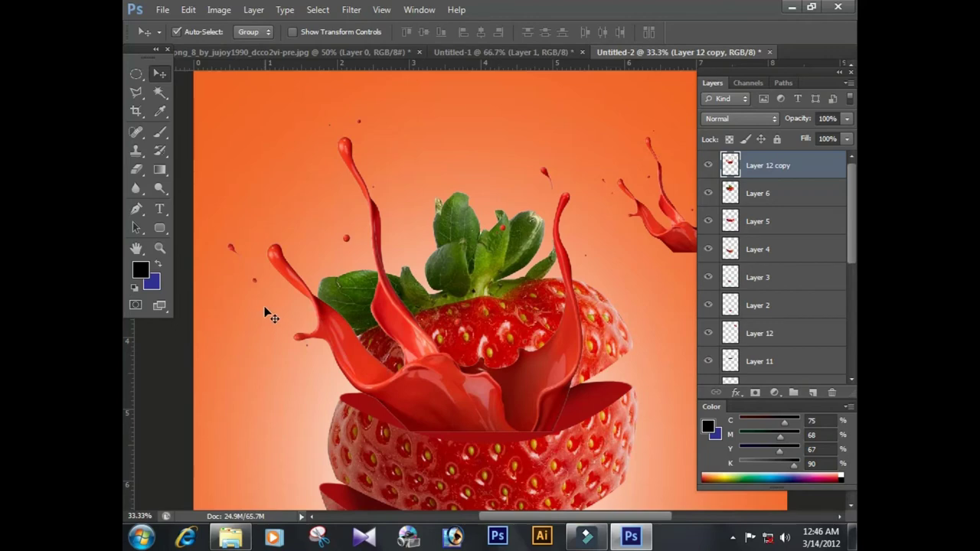
{"action": "key", "text": "e"}
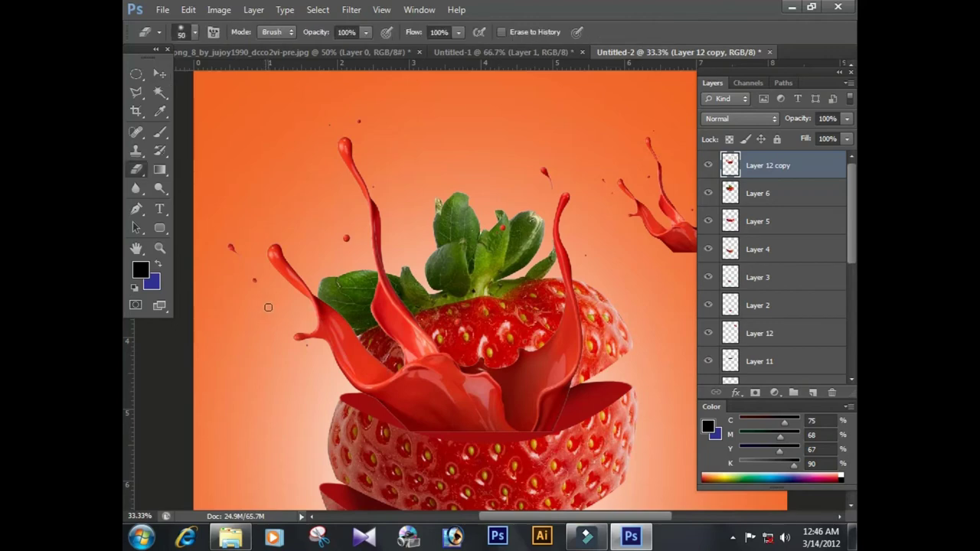
{"action": "key", "text": "bracketright"}
{"action": "key", "text": "bracketright"}
{"action": "key", "text": "bracketright"}
{"action": "key", "text": "bracketleft"}
{"action": "key", "text": "bracketleft"}
{"action": "key", "text": "bracketleft"}
{"action": "key", "text": "bracketleft"}
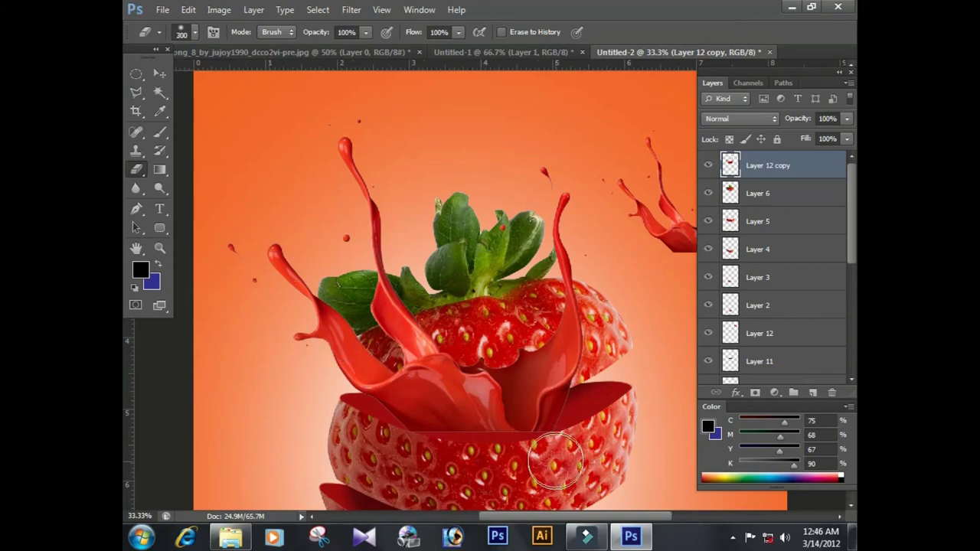
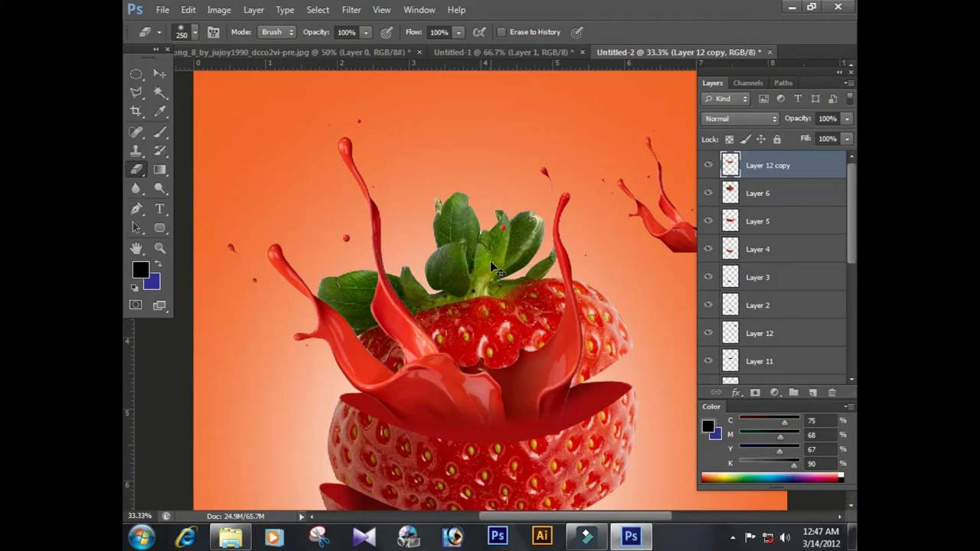
Make Layer 6 active and load its pixels as a selection of the strawberry top.
{"action": "key", "text": "alt+bracketleft"}
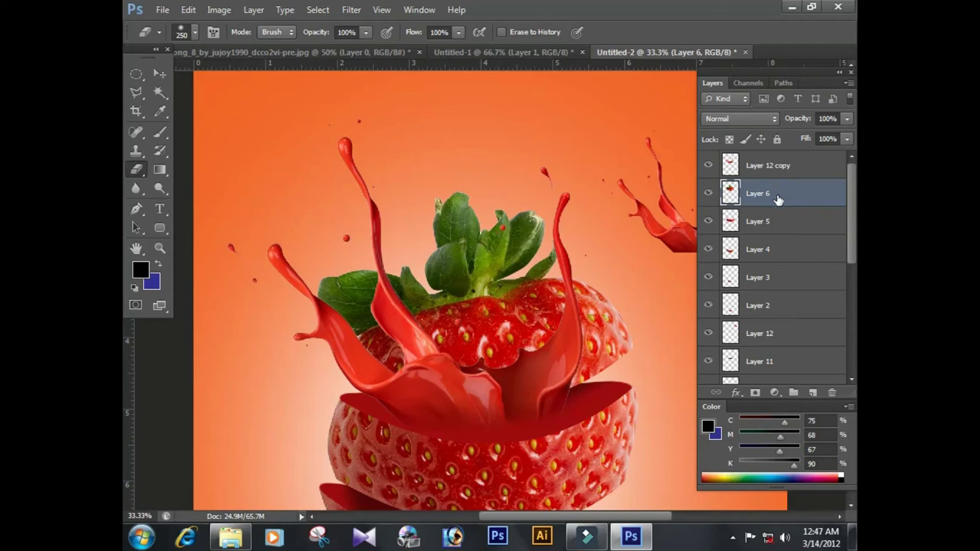
{"action": "left_click", "coordinate": [730, 193], "text": "ctrl"}
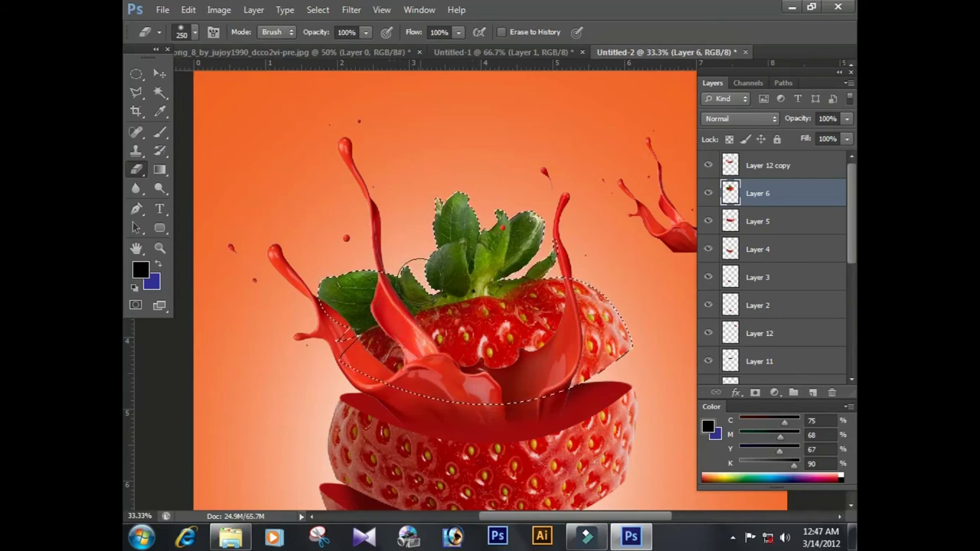
Zoom in and erase the splash where it overlaps the strawberry top and leaf edge.
{"action": "left_click_drag", "start_coordinate": [437, 330], "coordinate": [412, 322]}
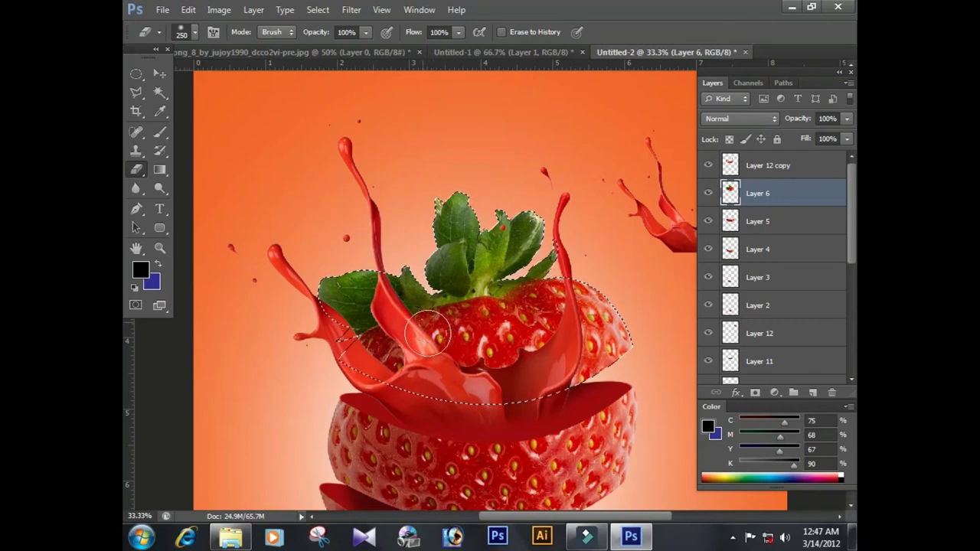
{"action": "key", "text": "ctrl+plus"}
{"action": "key", "text": "ctrl+plus"}
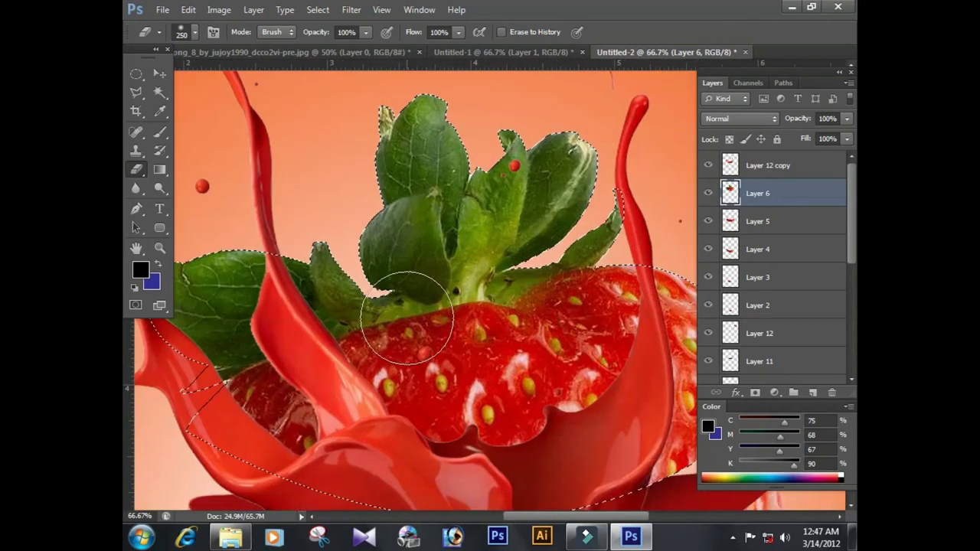
{"action": "mouse_move", "coordinate": [328, 344]}
{"action": "left_mouse_down"}
{"action": "mouse_move", "coordinate": [459, 308]}
{"action": "mouse_move", "coordinate": [394, 252]}
{"action": "left_mouse_up"}
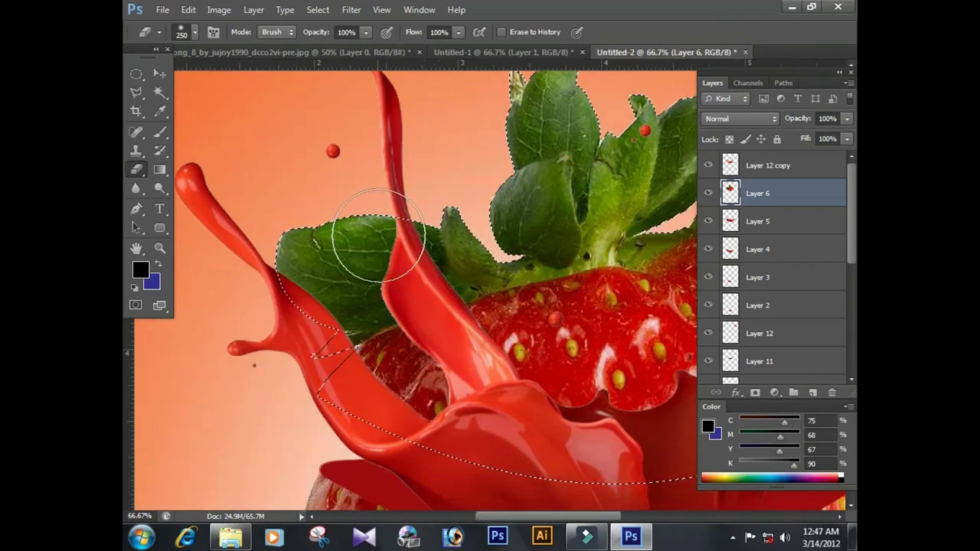
{"action": "mouse_move", "coordinate": [394, 251]}
{"action": "left_mouse_down"}
{"action": "mouse_move", "coordinate": [414, 276]}
{"action": "mouse_move", "coordinate": [449, 245]}
{"action": "left_mouse_up"}
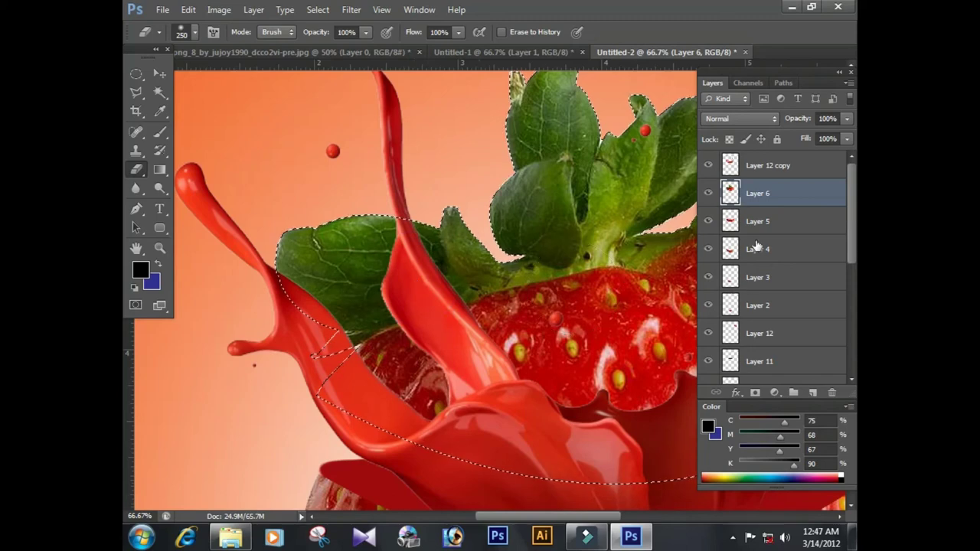
On Layer 12 copy, erase the splash stream covering the leaf, then deselect and zoom out.
{"action": "left_click", "coordinate": [396, 156], "text": "ctrl"}
{"action": "mouse_move", "coordinate": [402, 224]}
{"action": "left_mouse_down"}
{"action": "mouse_move", "coordinate": [442, 312]}
{"action": "mouse_move", "coordinate": [495, 316]}
{"action": "mouse_move", "coordinate": [346, 269]}
{"action": "left_mouse_up"}
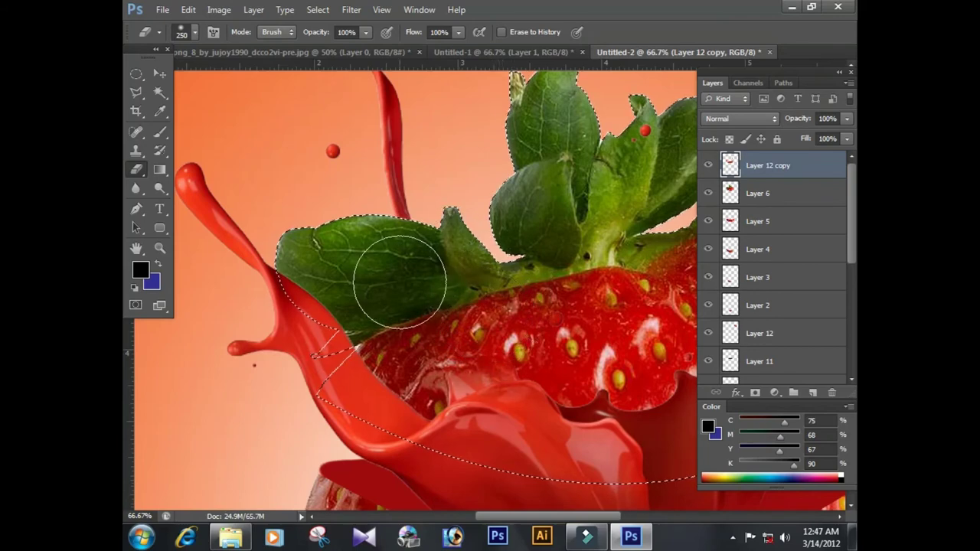
{"action": "mouse_move", "coordinate": [321, 273]}
{"action": "left_mouse_down"}
{"action": "mouse_move", "coordinate": [369, 356]}
{"action": "mouse_move", "coordinate": [376, 295]}
{"action": "mouse_move", "coordinate": [460, 284]}
{"action": "mouse_move", "coordinate": [449, 287]}
{"action": "mouse_move", "coordinate": [450, 300]}
{"action": "left_mouse_up"}
{"action": "key", "text": "ctrl+d"}
{"action": "key", "text": "ctrl+minus"}
{"action": "key", "text": "ctrl+minus"}
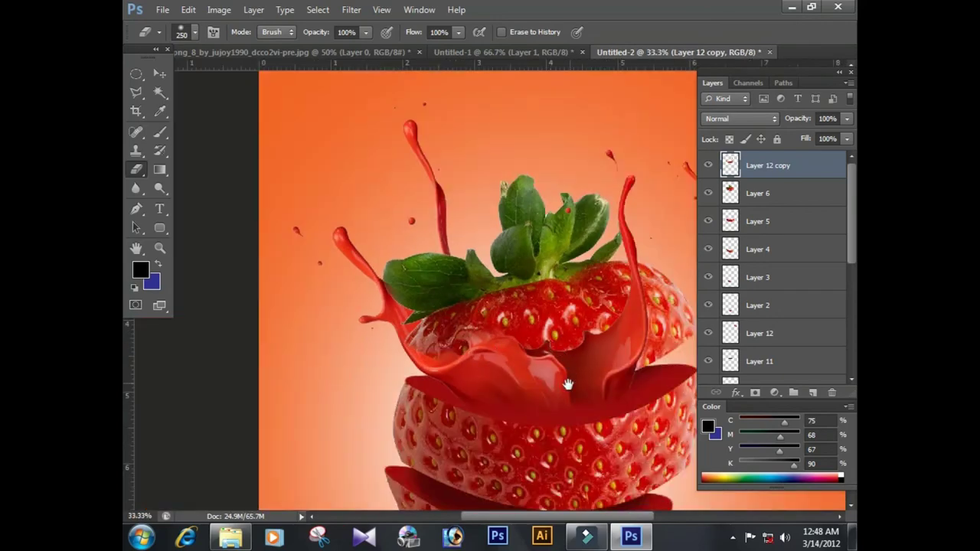
{"action": "left_click_drag", "start_coordinate": [569, 383], "coordinate": [485, 384]}
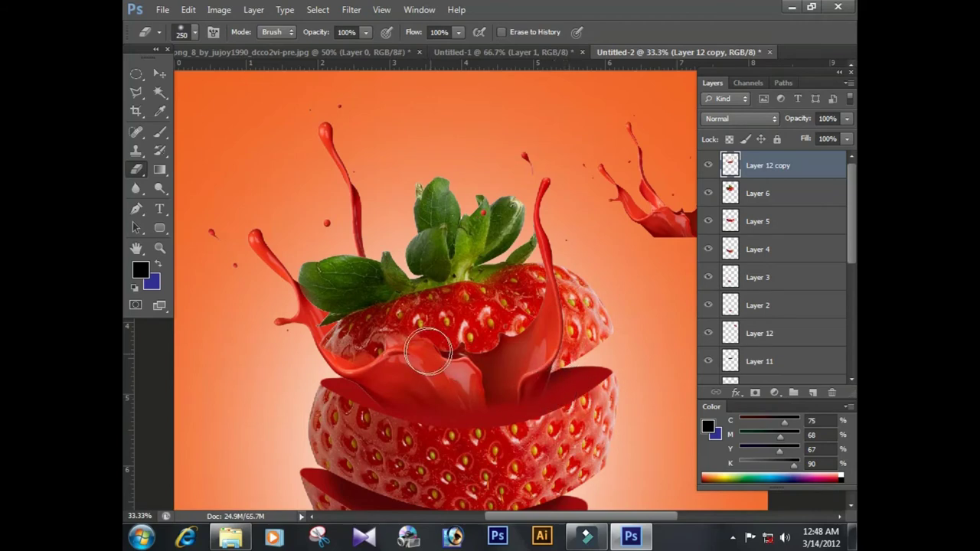
{"action": "key", "text": "p"}
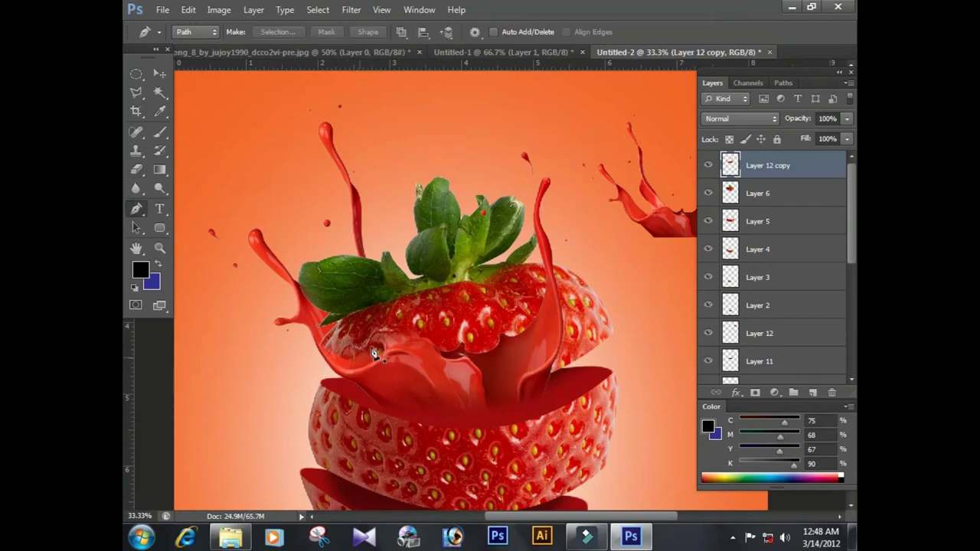
Zoom in and start a Pen path along the splash edge over the upper strawberry.
{"action": "left_click_drag", "start_coordinate": [285, 313], "coordinate": [452, 398]}
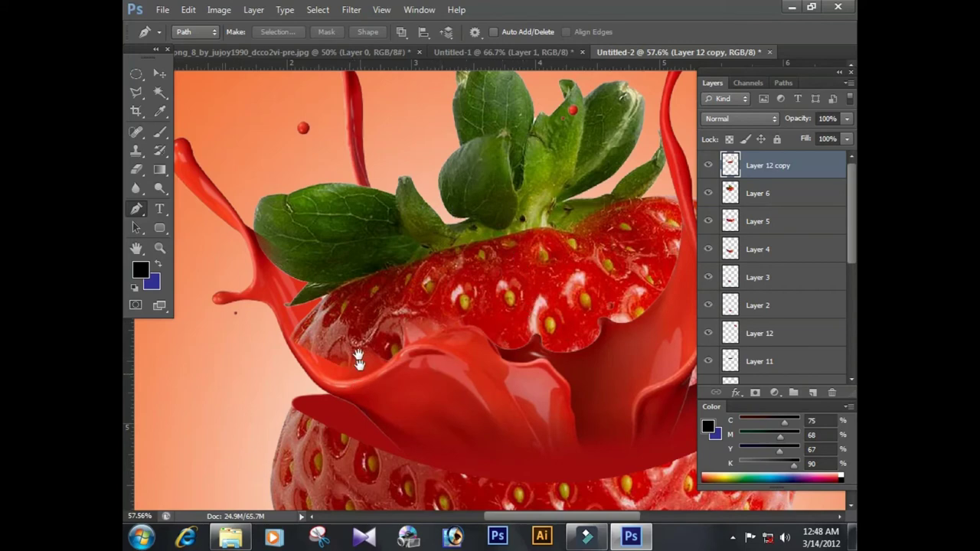
{"action": "left_click_drag", "start_coordinate": [358, 359], "coordinate": [360, 331]}
{"action": "key", "text": "ctrl+plus"}
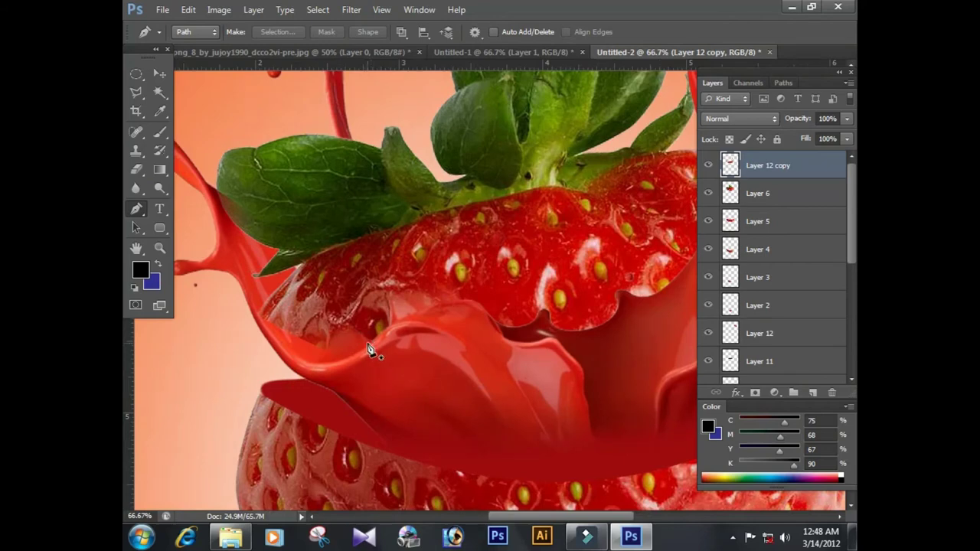
{"action": "left_click", "coordinate": [368, 344]}
{"action": "left_click_drag", "start_coordinate": [460, 300], "coordinate": [491, 302]}
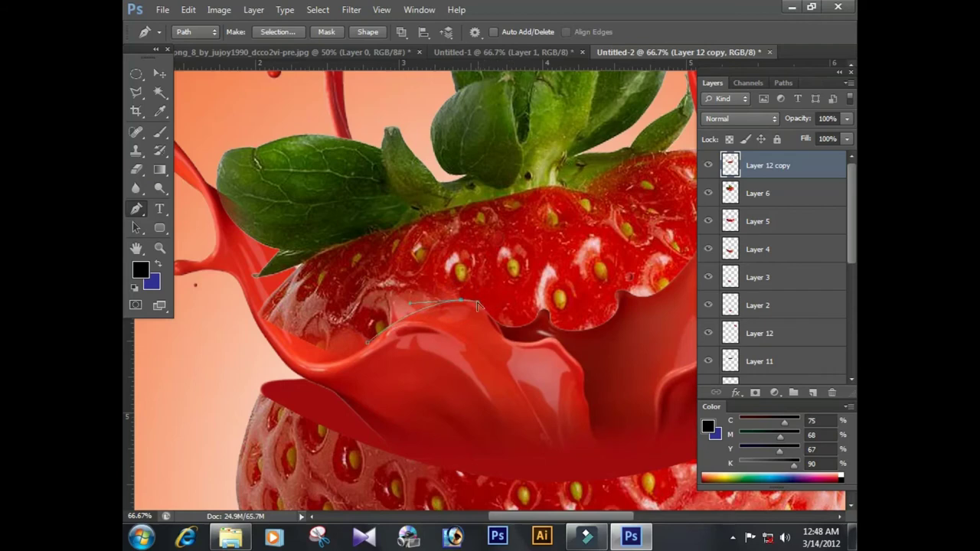
{"action": "left_click_drag", "start_coordinate": [505, 339], "coordinate": [516, 361]}
{"action": "left_click_drag", "start_coordinate": [539, 342], "coordinate": [549, 344]}
{"action": "left_click_drag", "start_coordinate": [581, 367], "coordinate": [592, 380]}
Continue the path with smooth points along the splash's curve and down its right edge.
{"action": "scroll", "coordinate": [595, 372], "scroll_direction": "up", "scroll_amount": 5}
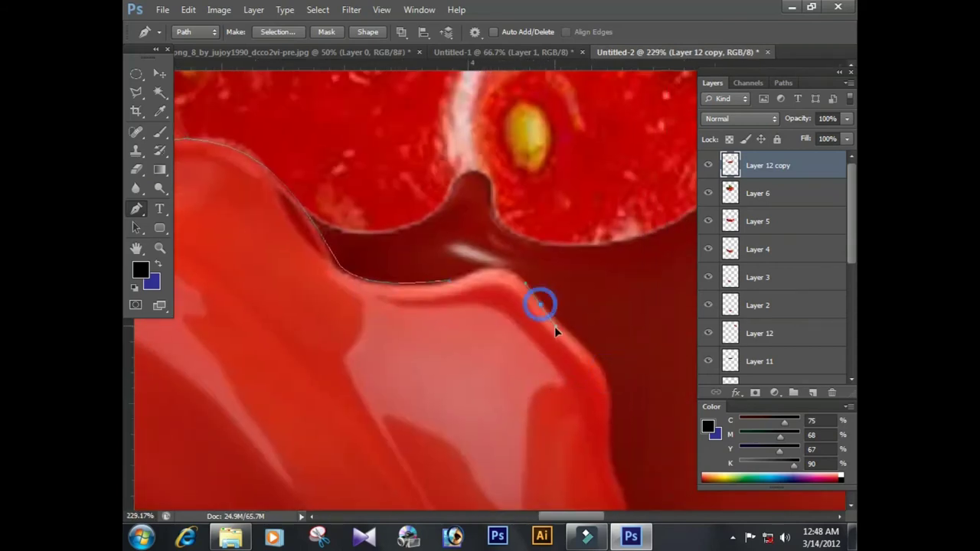
{"action": "left_click_drag", "start_coordinate": [450, 281], "coordinate": [496, 274]}
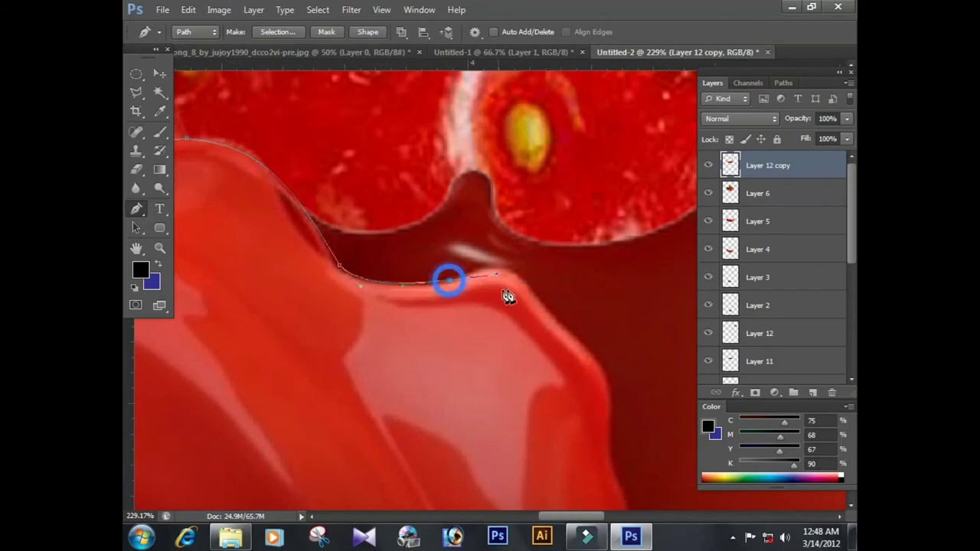
{"action": "left_click_drag", "start_coordinate": [539, 298], "coordinate": [575, 344]}
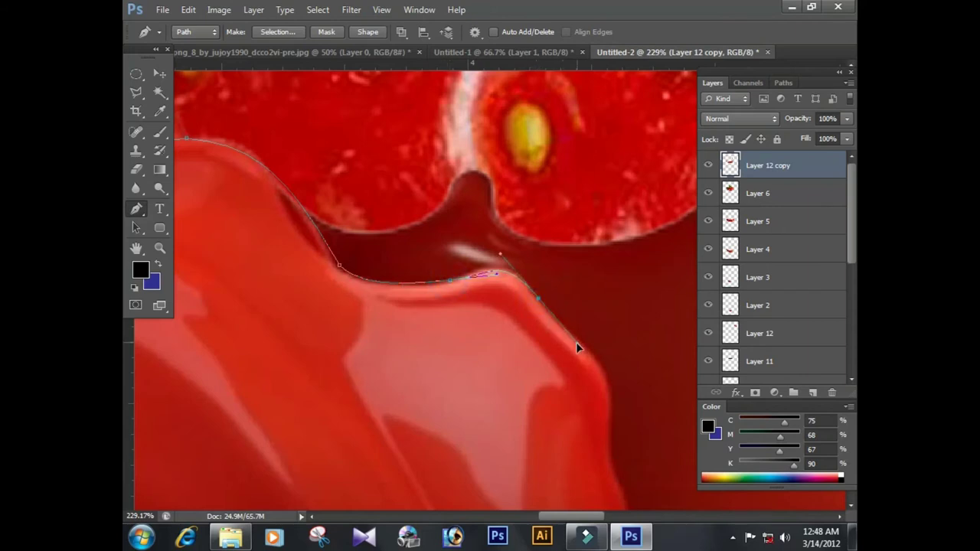
{"action": "scroll", "coordinate": [586, 354], "scroll_direction": "down", "scroll_amount": 5}
{"action": "scroll", "coordinate": [608, 372], "scroll_direction": "right", "scroll_amount": 3}
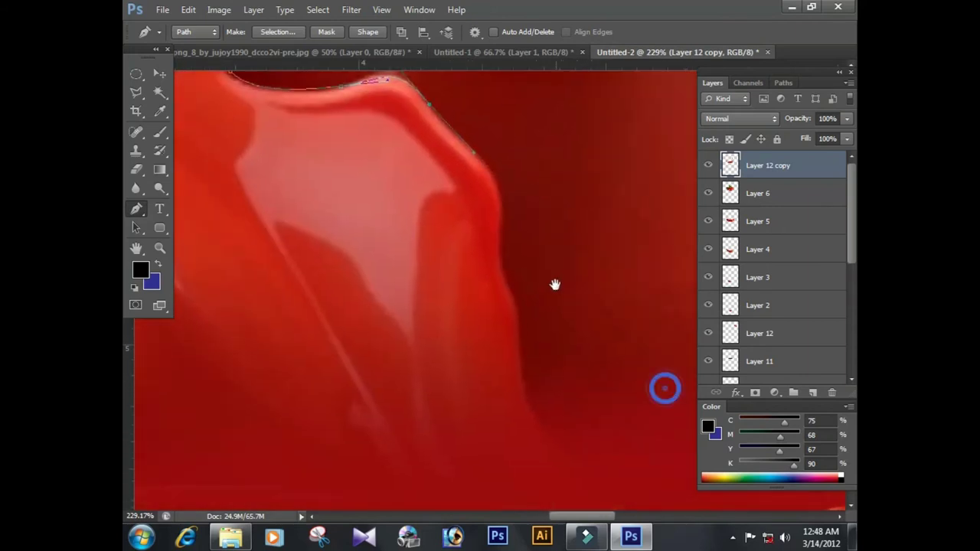
{"action": "left_click_drag", "start_coordinate": [502, 256], "coordinate": [509, 329]}
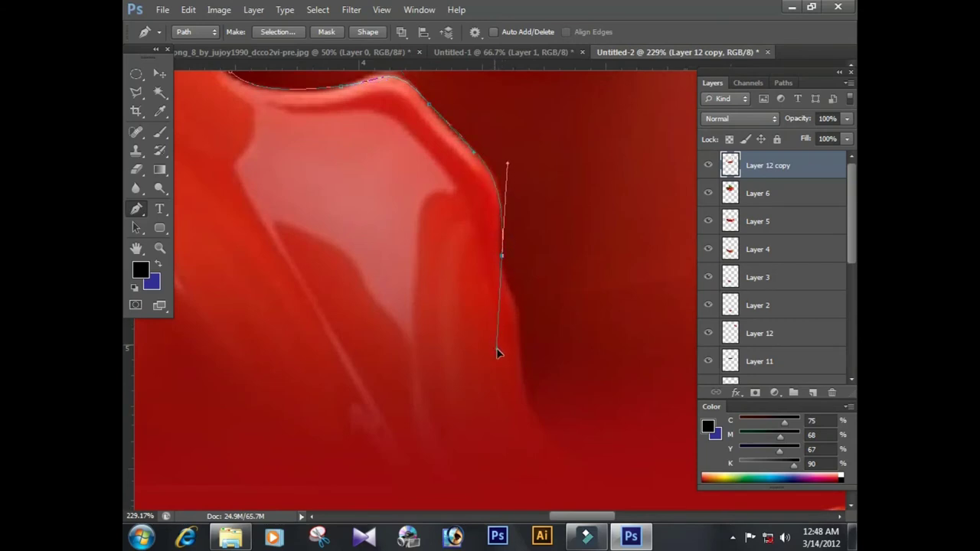
{"action": "left_click_drag", "start_coordinate": [516, 305], "coordinate": [521, 363]}
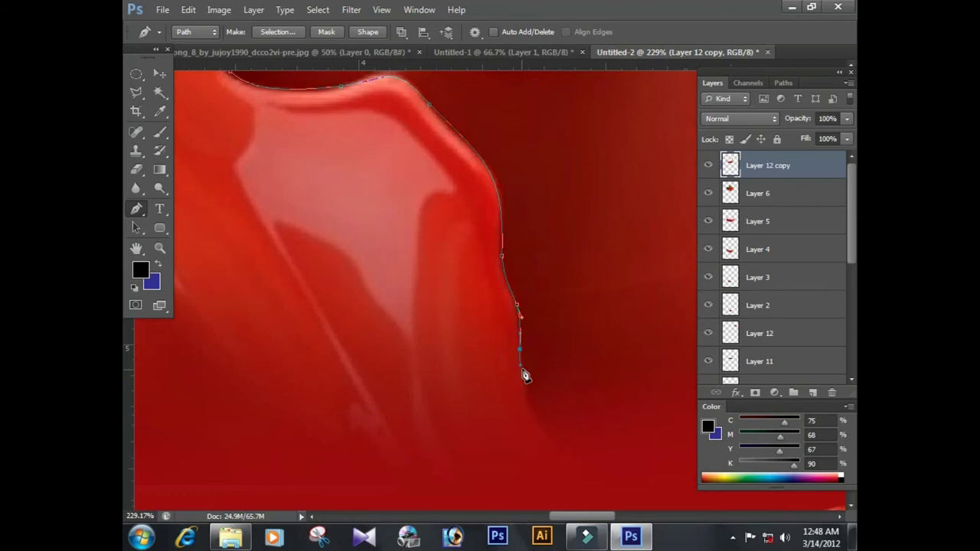
{"action": "scroll", "coordinate": [521, 373], "scroll_direction": "down", "scroll_amount": 3}
{"action": "scroll", "coordinate": [520, 373], "scroll_direction": "down", "scroll_amount": 2}
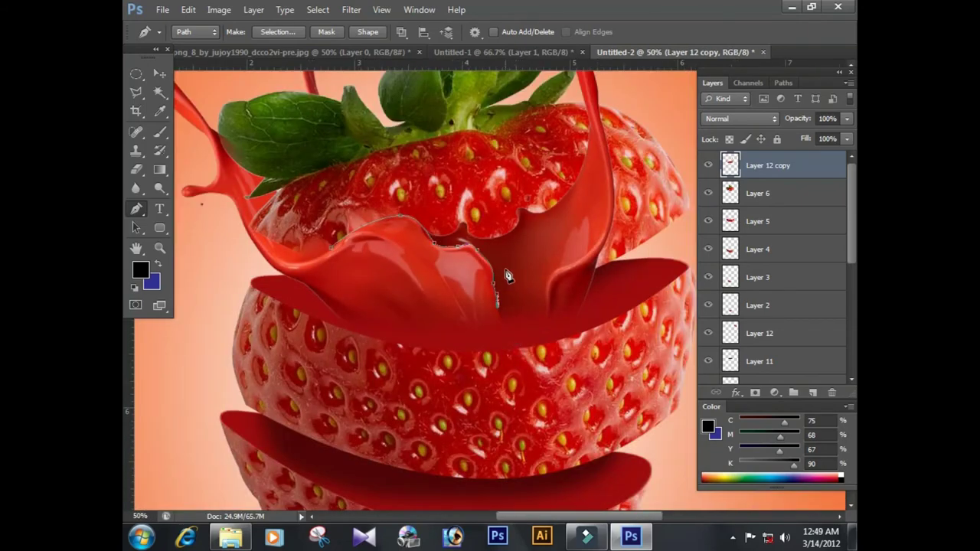
{"action": "scroll", "coordinate": [565, 276], "scroll_direction": "up", "scroll_amount": 2}
{"action": "scroll", "coordinate": [565, 276], "scroll_direction": "up", "scroll_amount": 2}
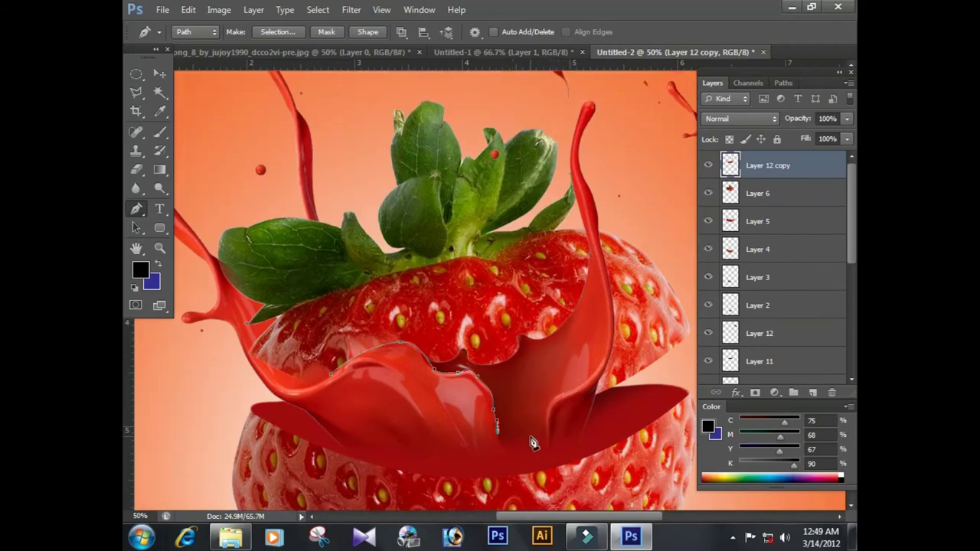
Trace the lower splash edge and strawberry top, closing the path at its start point.
{"action": "left_click_drag", "start_coordinate": [509, 451], "coordinate": [520, 465]}
{"action": "left_click_drag", "start_coordinate": [545, 447], "coordinate": [546, 414]}
{"action": "left_click_drag", "start_coordinate": [569, 391], "coordinate": [578, 369]}
{"action": "left_click_drag", "start_coordinate": [581, 285], "coordinate": [585, 258]}
{"action": "left_click", "coordinate": [522, 257]}
{"action": "left_click", "coordinate": [363, 278]}
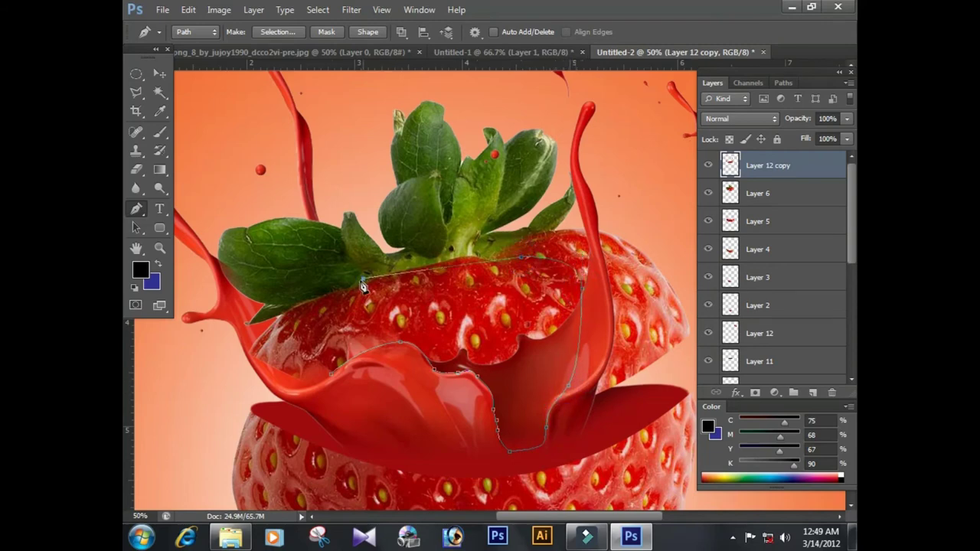
{"action": "left_click", "coordinate": [335, 380]}
Convert the path to a selection, feather it 1 px, delete the splash inside, and deselect.
{"action": "key", "text": "ctrl+Return"}
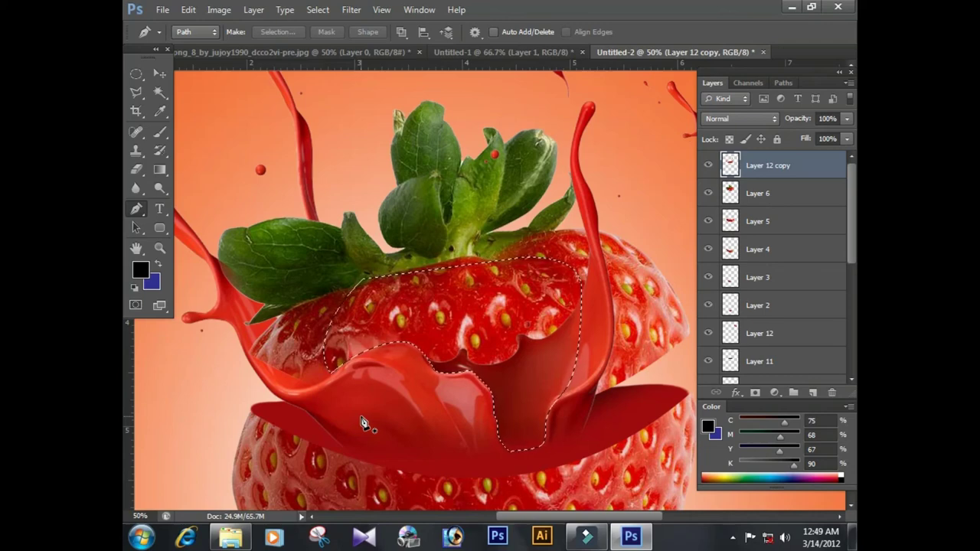
{"action": "key", "text": "shift+F6"}
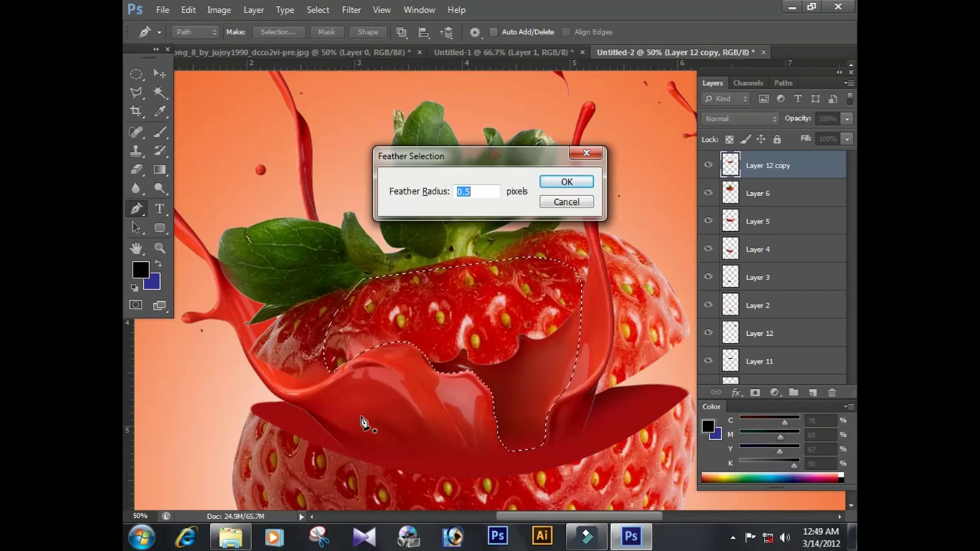
{"action": "type", "text": "1"}
{"action": "key", "text": "Return"}
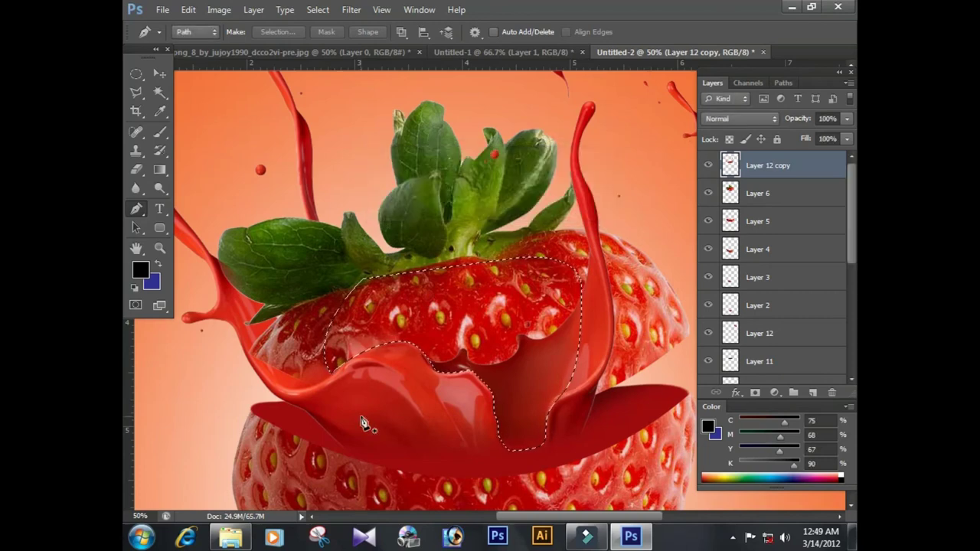
{"action": "key", "text": "Delete"}
{"action": "key", "text": "ctrl+d"}
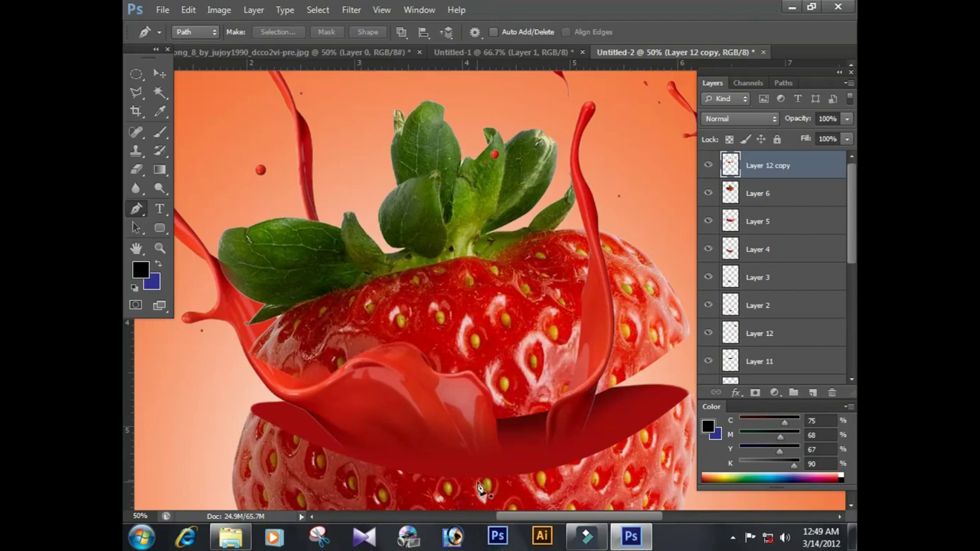
{"action": "left_click_drag", "start_coordinate": [546, 389], "coordinate": [543, 393]}
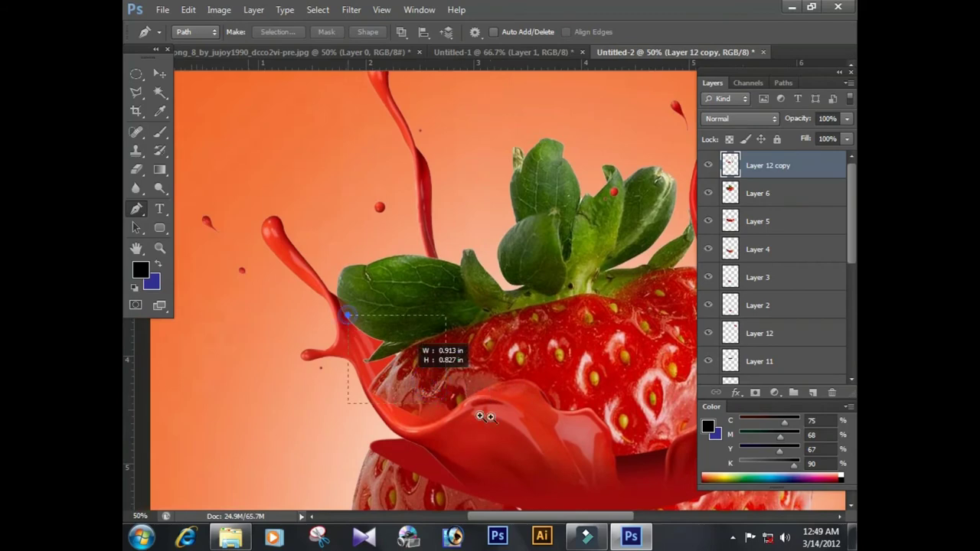
Zoom in and draw a small closed path around the hazy patch behind the splash wave.
{"action": "left_click_drag", "start_coordinate": [345, 314], "coordinate": [485, 412]}
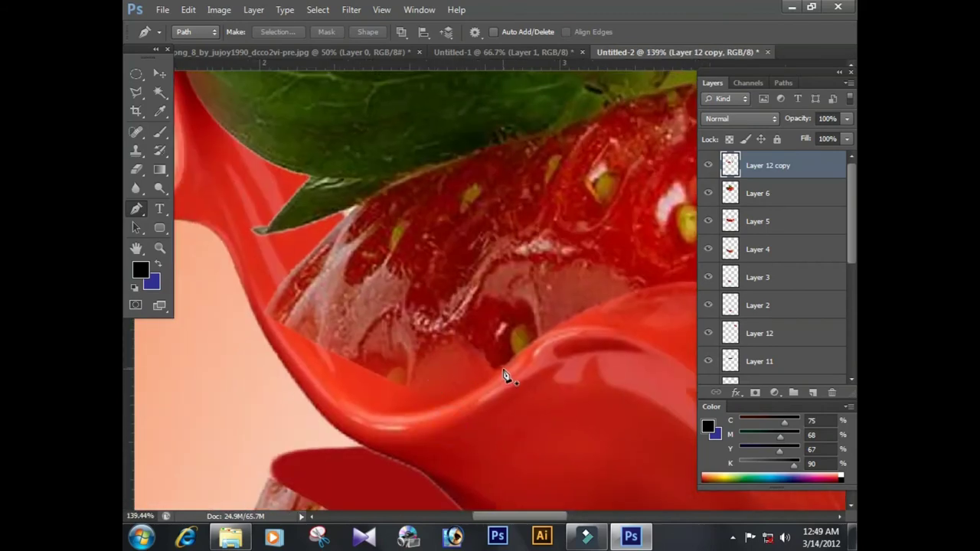
{"action": "left_click", "coordinate": [500, 365]}
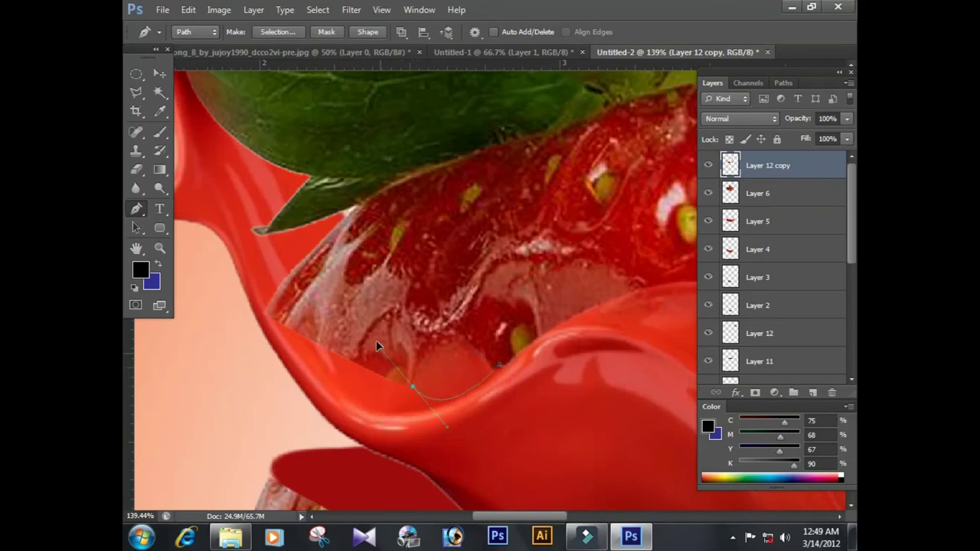
{"action": "left_click_drag", "start_coordinate": [431, 315], "coordinate": [483, 301]}
{"action": "left_click_drag", "start_coordinate": [499, 364], "coordinate": [490, 380]}
Turn that path into a selection, delete the hazy area, deselect, and zoom out.
{"action": "key", "text": "ctrl+Return"}
{"action": "key", "text": "v"}
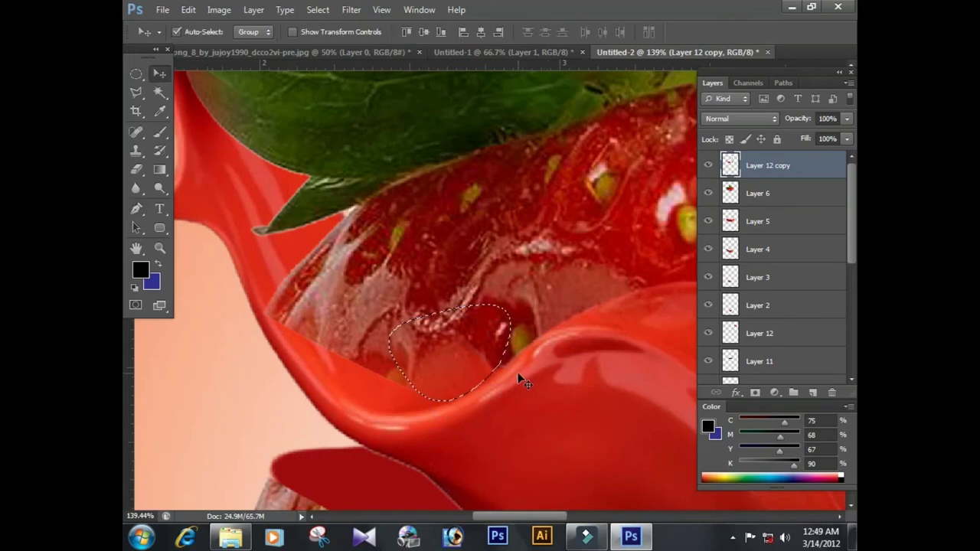
{"action": "key", "text": "Delete"}
{"action": "key", "text": "ctrl+d"}
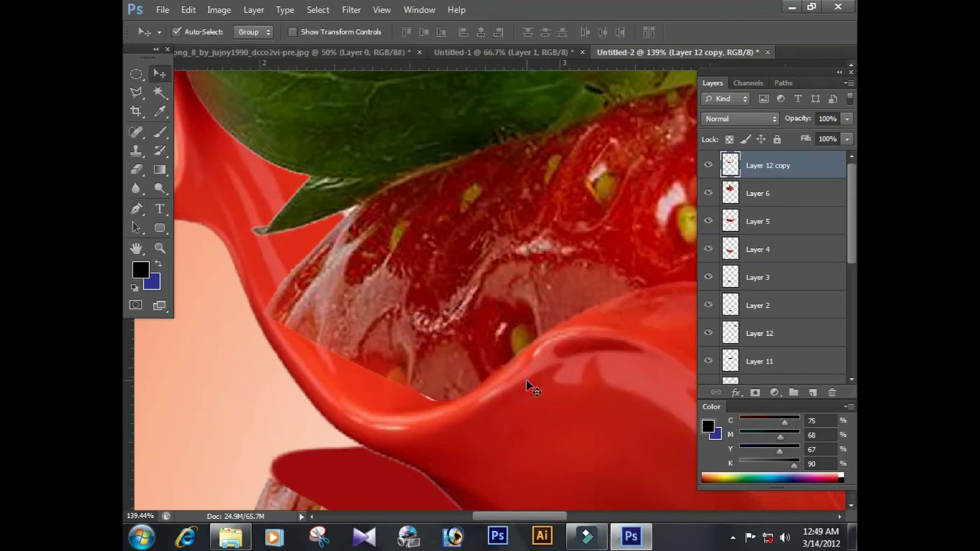
{"action": "key", "text": "ctrl+minus"}
{"action": "key", "text": "ctrl+minus"}
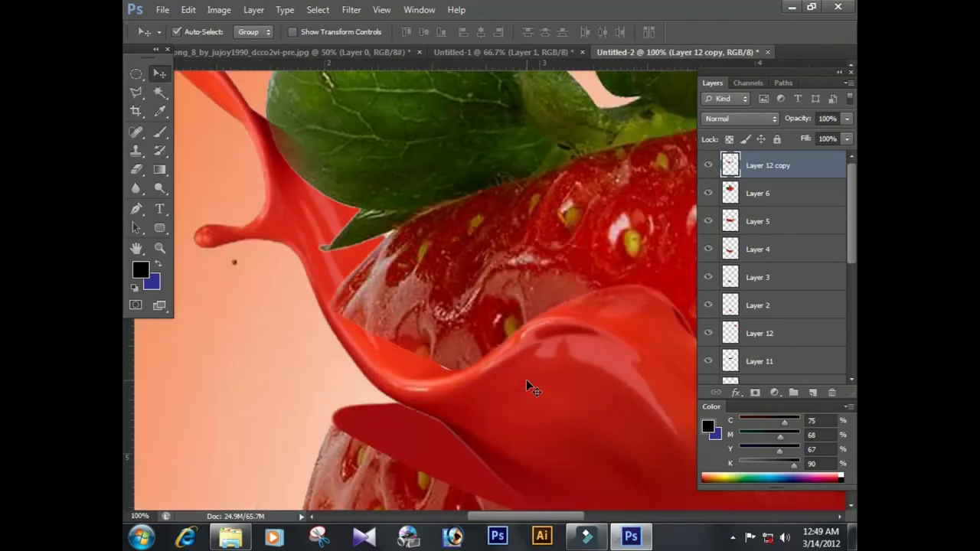
{"action": "key", "text": "ctrl+minus"}
{"action": "key", "text": "ctrl+minus"}
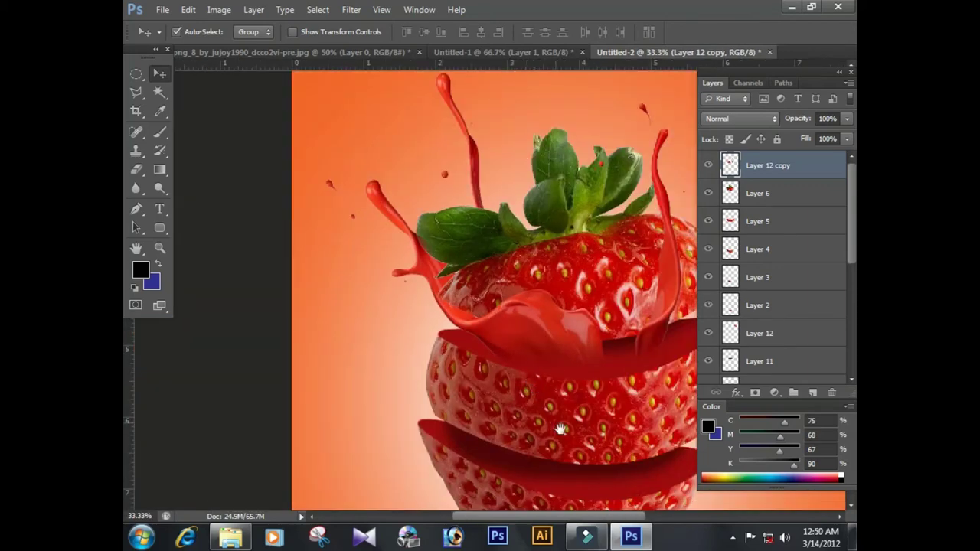
Draw a rectangular marquee around the thin splash stream on the strawberry's right.
{"action": "left_click_drag", "start_coordinate": [560, 431], "coordinate": [494, 406]}
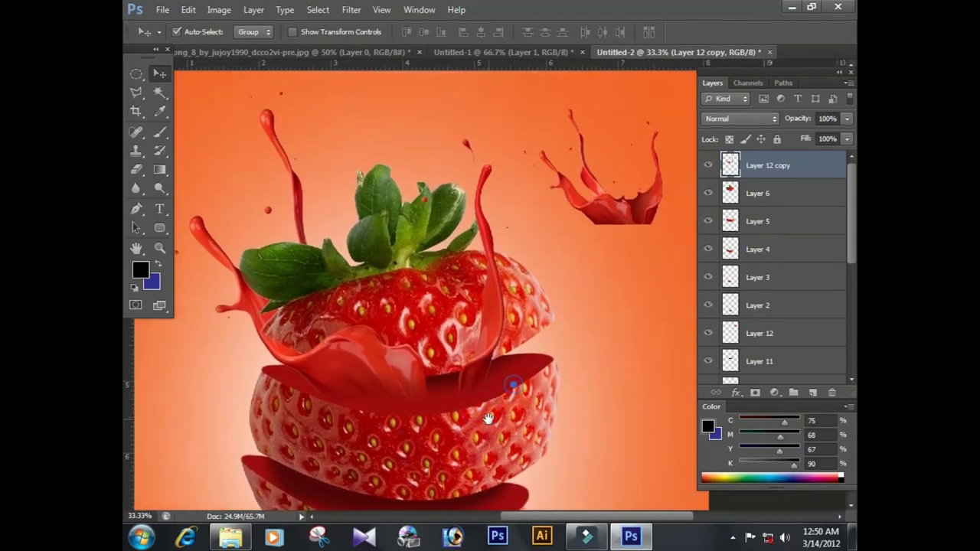
{"action": "left_click_drag", "start_coordinate": [494, 406], "coordinate": [488, 423]}
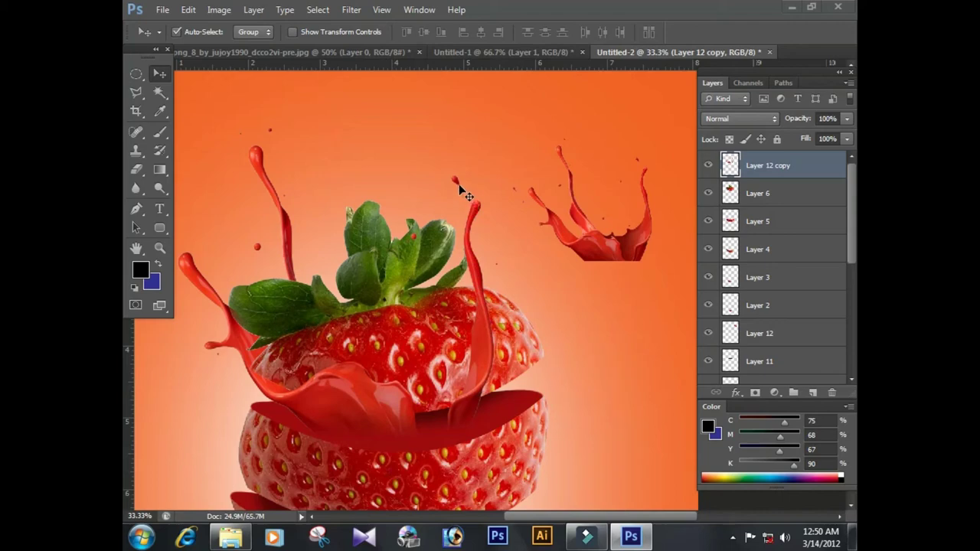
{"action": "left_click", "coordinate": [137, 76]}
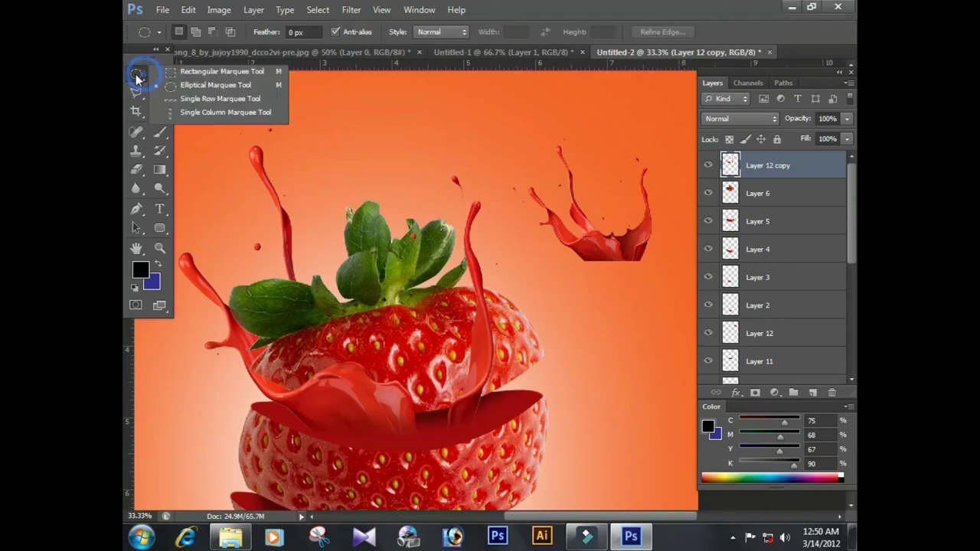
{"action": "left_click", "coordinate": [198, 72]}
{"action": "left_click_drag", "start_coordinate": [441, 163], "coordinate": [536, 446]}
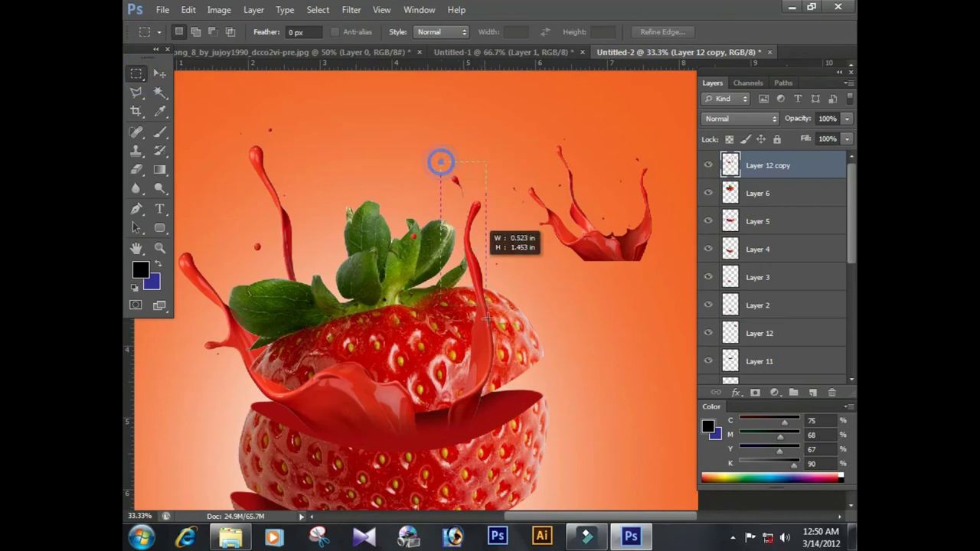
{"action": "left_click_drag", "start_coordinate": [511, 404], "coordinate": [495, 404]}
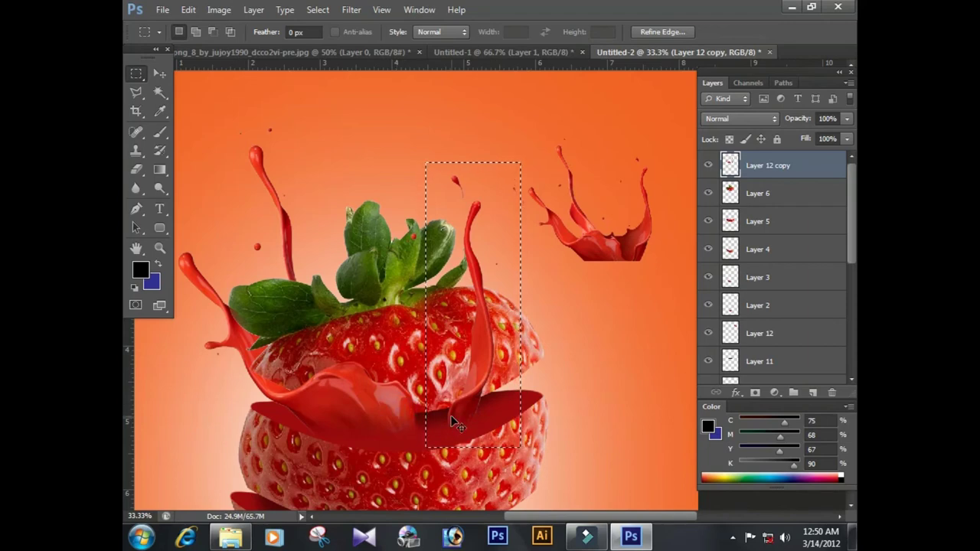
Copy the boxed splash stream onto a new Layer 13.
{"action": "key", "text": "Delete"}
{"action": "key", "text": "ctrl+d"}
{"action": "key", "text": "ctrl+alt+z"}
{"action": "key", "text": "ctrl+alt+z"}
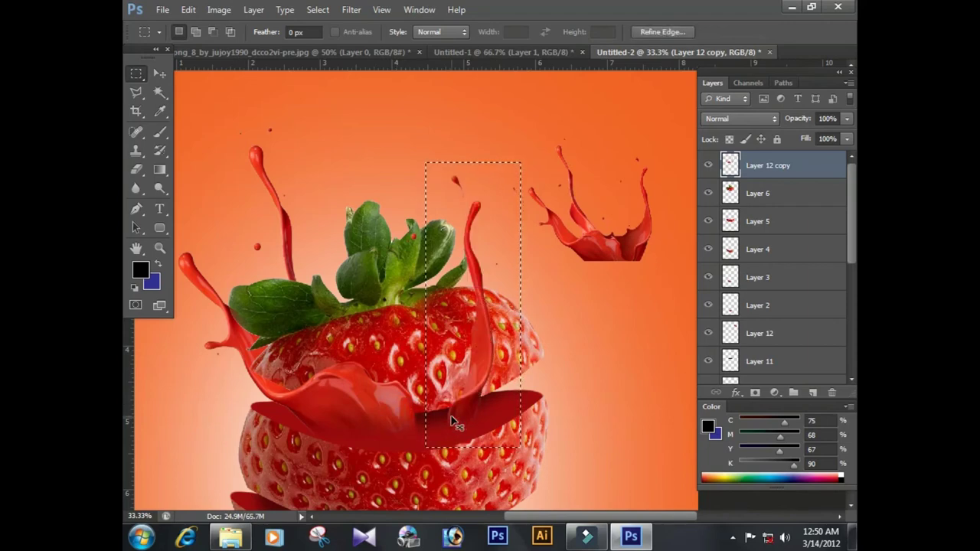
{"action": "key", "text": "ctrl+j"}
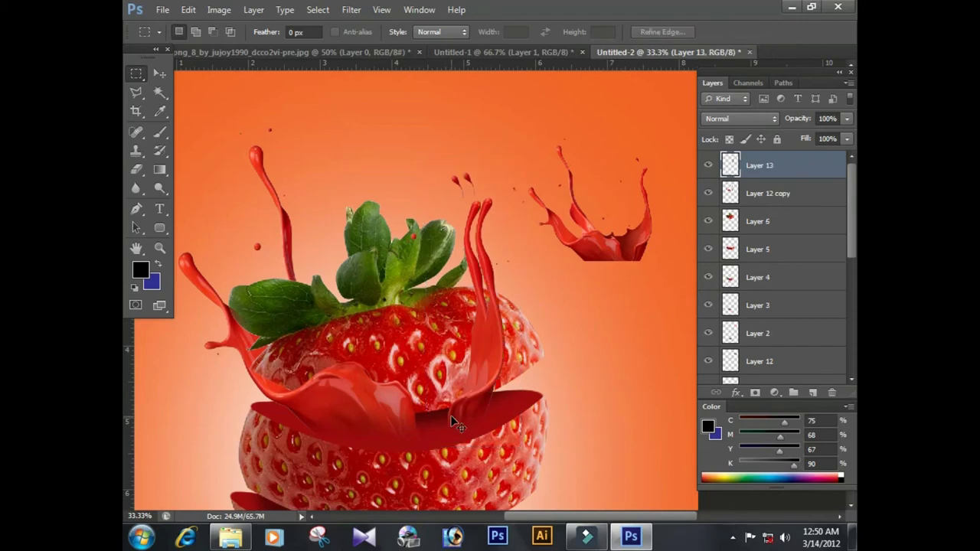
Position the Layer 13 splash copies rising behind the strawberry's leaves, below Layer 6.
{"action": "key", "text": "v"}
{"action": "left_click_drag", "start_coordinate": [470, 406], "coordinate": [422, 302]}
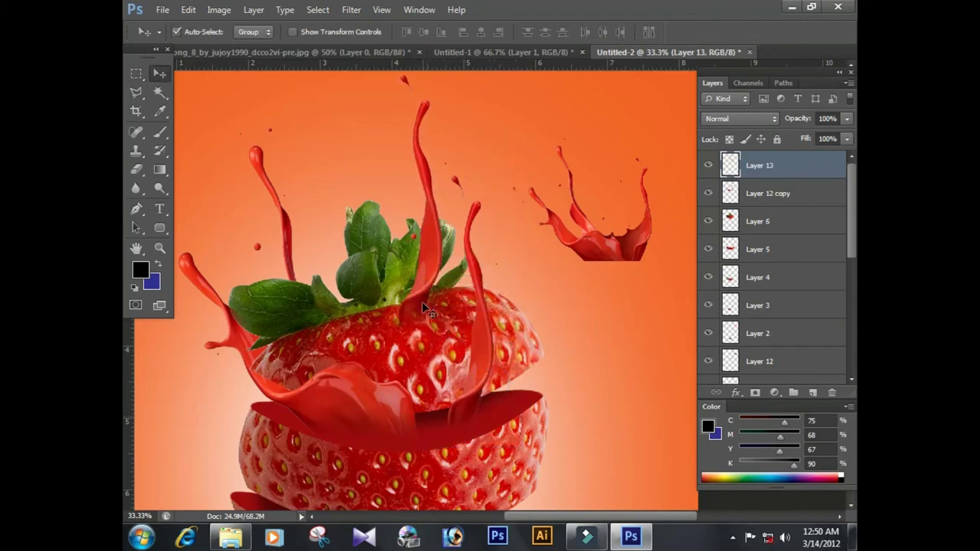
{"action": "scroll", "coordinate": [422, 302], "scroll_direction": "up", "scroll_amount": 3}
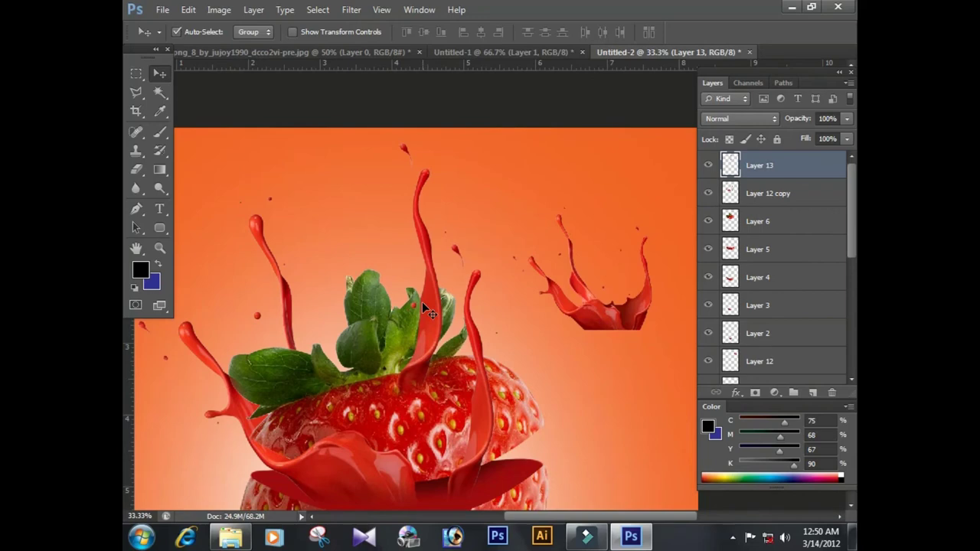
{"action": "key", "text": "ctrl+bracketleft"}
{"action": "key", "text": "ctrl+bracketleft"}
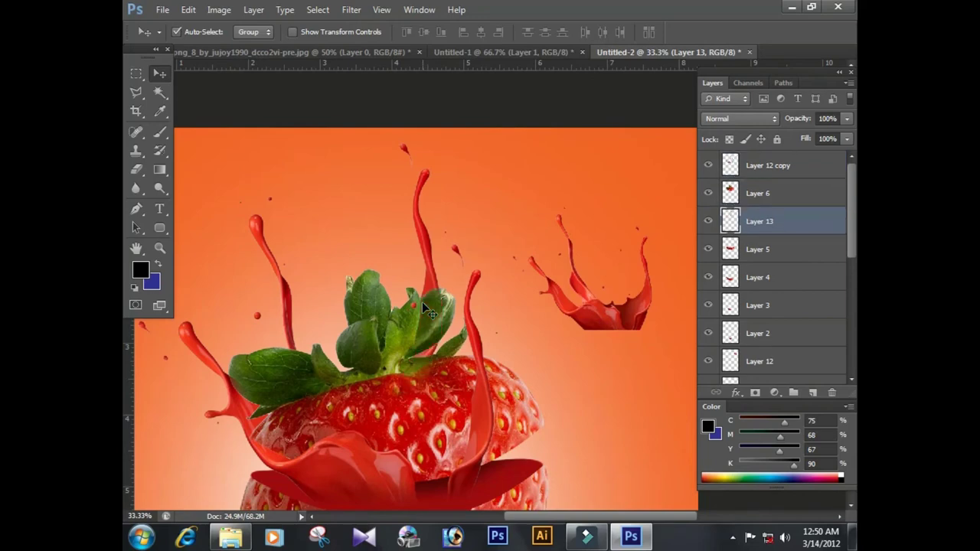
{"action": "scroll", "coordinate": [438, 285], "scroll_direction": "down", "scroll_amount": 3}
{"action": "scroll", "coordinate": [438, 288], "scroll_direction": "down", "scroll_amount": 3}
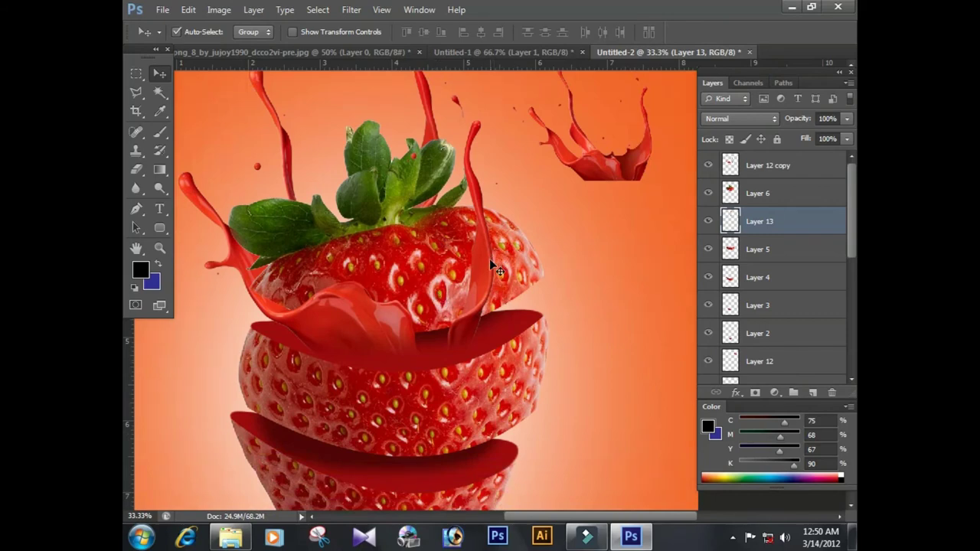
{"action": "key", "text": "ctrl+minus"}
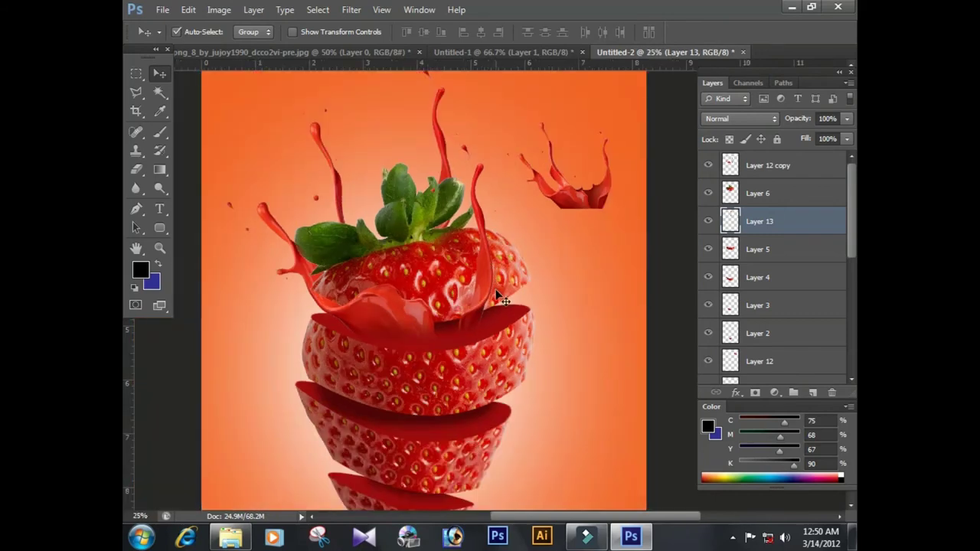
{"action": "left_click_drag", "start_coordinate": [448, 322], "coordinate": [396, 341]}
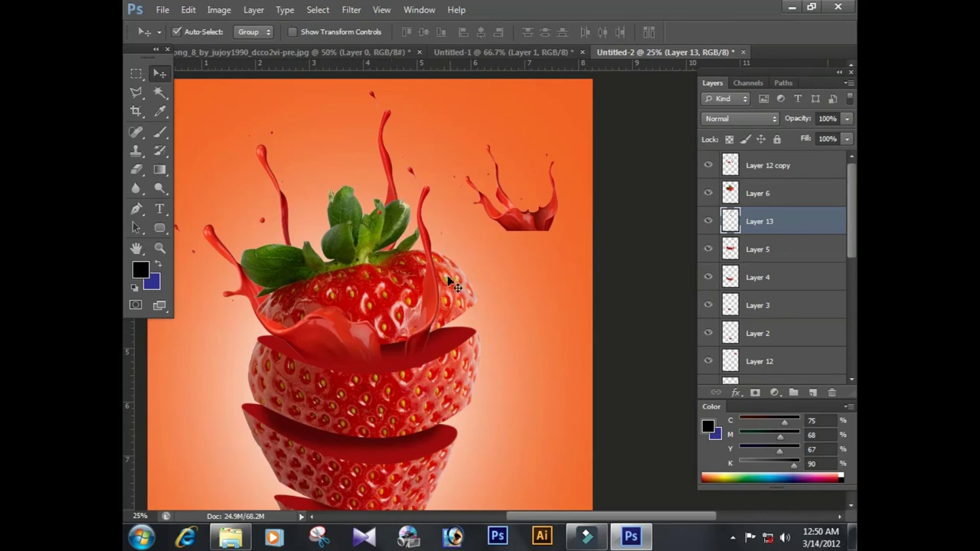
{"action": "left_click_drag", "start_coordinate": [389, 176], "coordinate": [462, 243]}
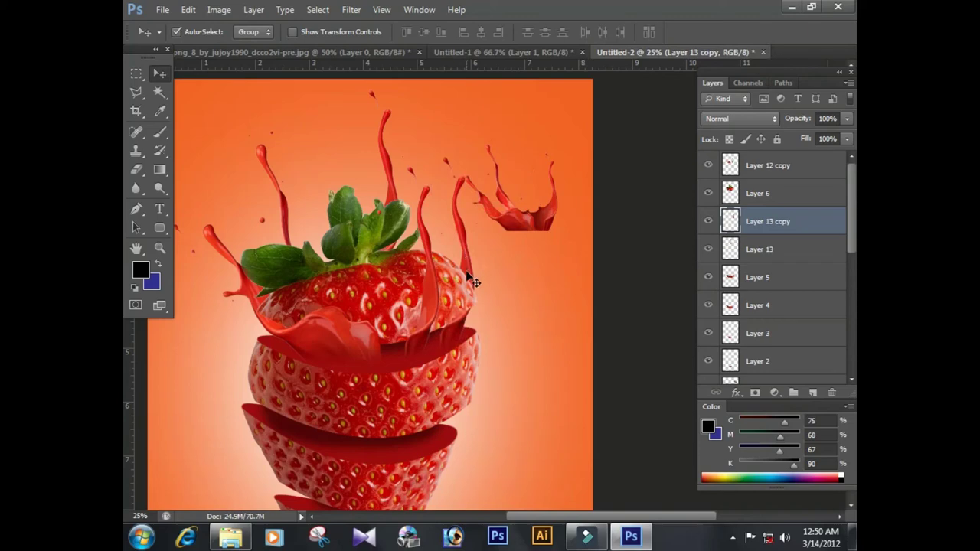
{"action": "left_click_drag", "start_coordinate": [543, 328], "coordinate": [462, 342]}
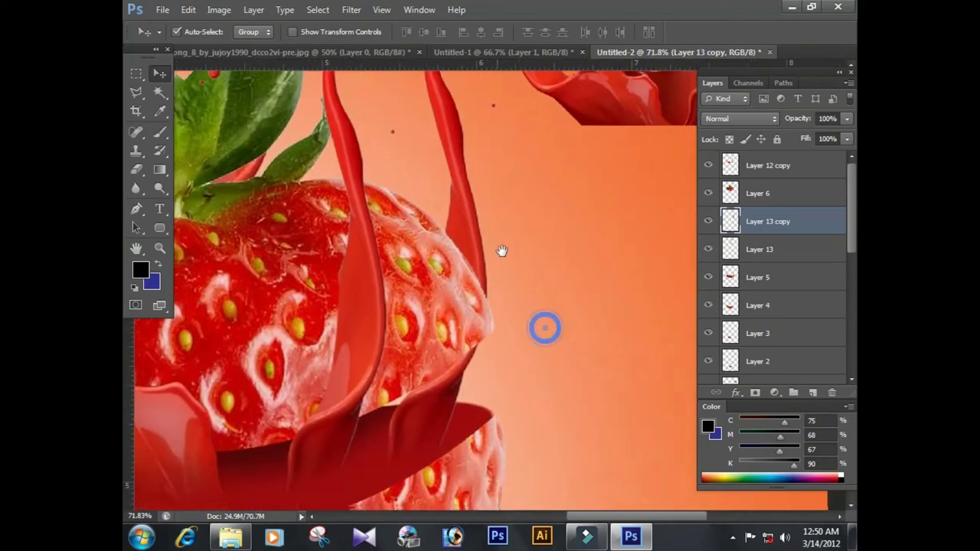
{"action": "mouse_move", "coordinate": [436, 387]}
{"action": "left_mouse_down"}
{"action": "mouse_move", "coordinate": [416, 392]}
{"action": "mouse_move", "coordinate": [420, 404]}
{"action": "left_mouse_up"}
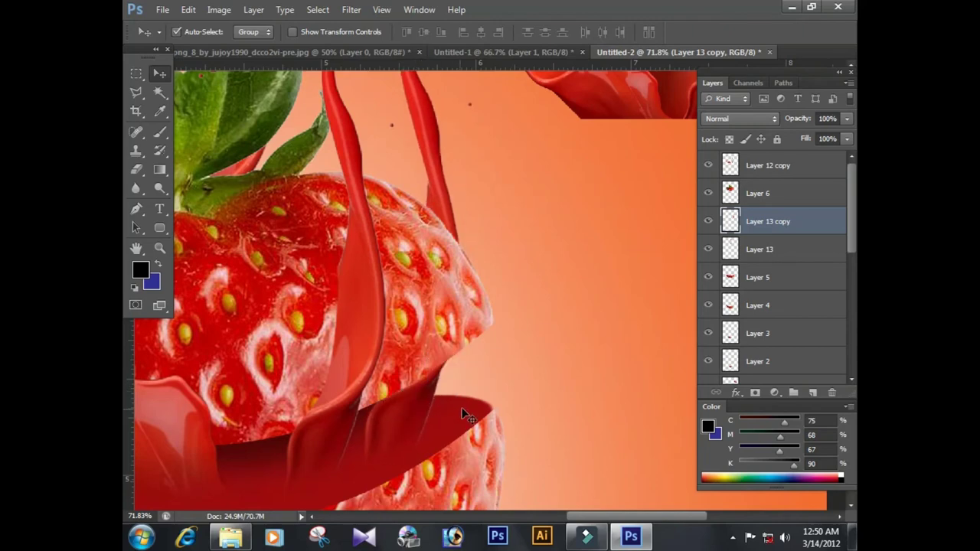
Move Layer 12's top-right crown splash down beside the strawberry's right side.
{"action": "scroll", "coordinate": [467, 406], "scroll_direction": "down", "scroll_amount": 4}
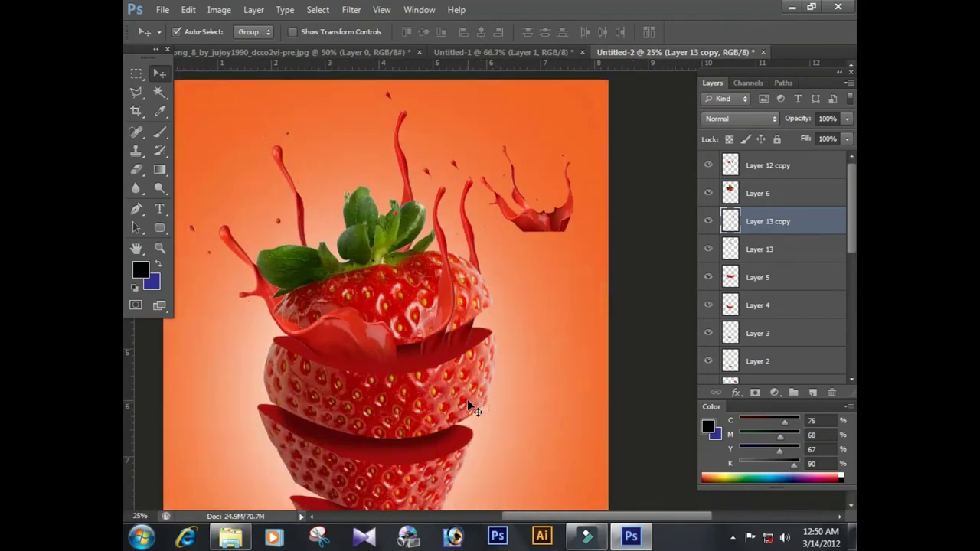
{"action": "scroll", "coordinate": [469, 405], "scroll_direction": "down", "scroll_amount": 1}
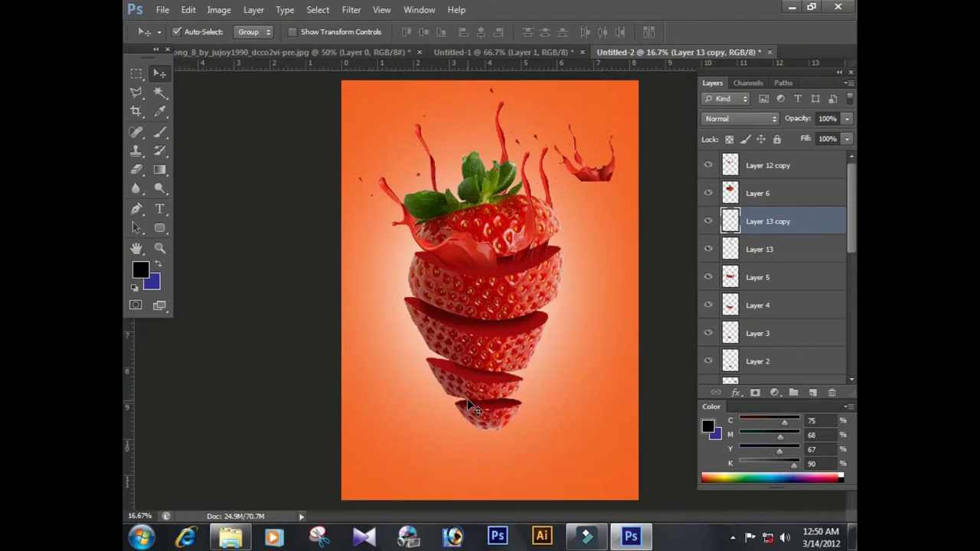
{"action": "left_click_drag", "start_coordinate": [393, 350], "coordinate": [365, 367]}
{"action": "left_click_drag", "start_coordinate": [553, 180], "coordinate": [496, 143]}
{"action": "mouse_move", "coordinate": [565, 144]}
{"action": "left_mouse_down"}
{"action": "mouse_move", "coordinate": [616, 222]}
{"action": "mouse_move", "coordinate": [585, 278]}
{"action": "left_mouse_up"}
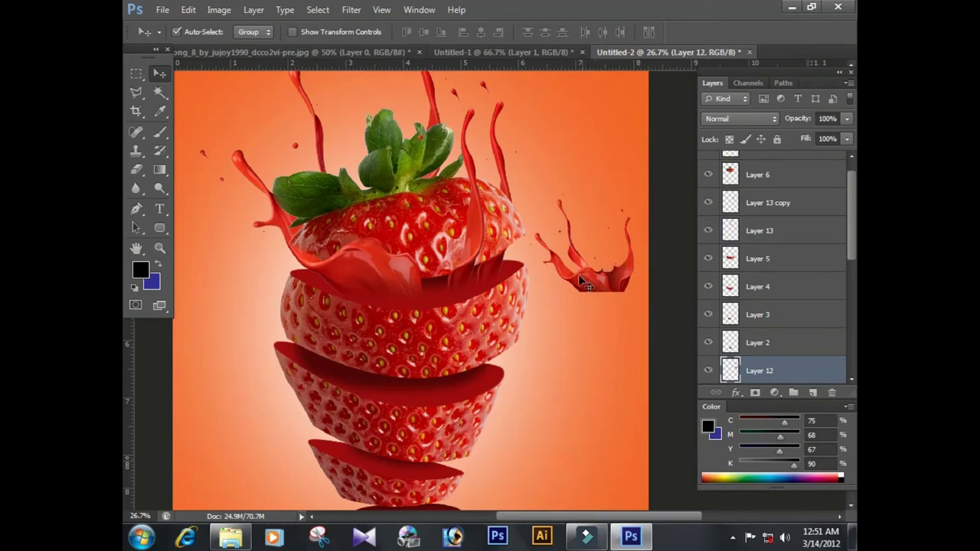
{"action": "left_click_drag", "start_coordinate": [619, 313], "coordinate": [643, 313]}
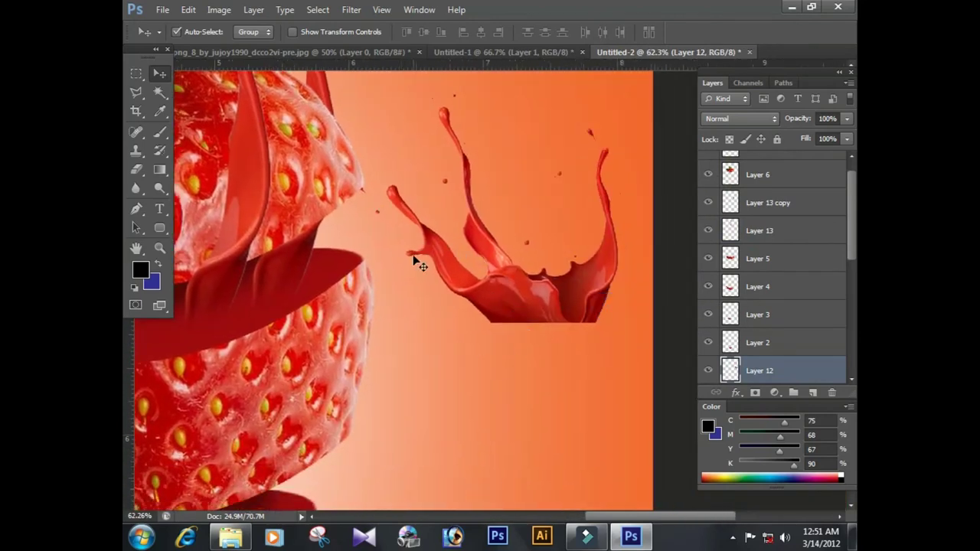
Trace the splash's left part with a Pen path and copy it onto new Layer 14.
{"action": "key", "text": "p"}
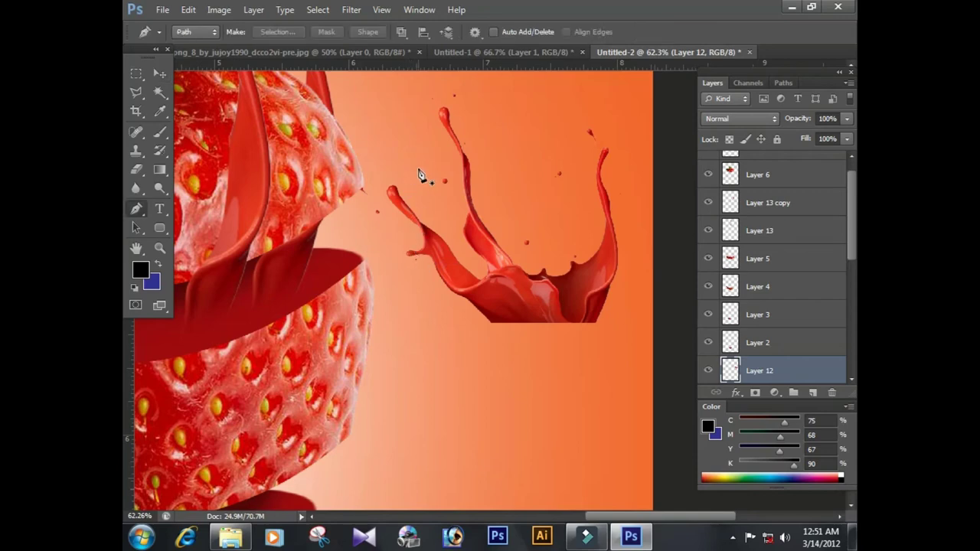
{"action": "left_click", "coordinate": [392, 116]}
{"action": "left_click", "coordinate": [451, 230]}
{"action": "left_click_drag", "start_coordinate": [485, 270], "coordinate": [503, 271]}
{"action": "left_click_drag", "start_coordinate": [505, 380], "coordinate": [469, 378]}
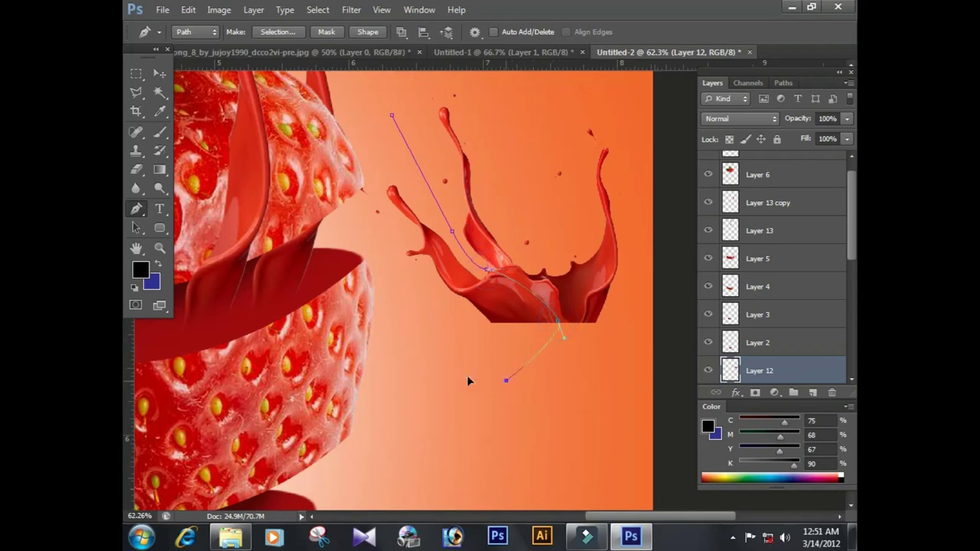
{"action": "left_click_drag", "start_coordinate": [392, 115], "coordinate": [488, 80]}
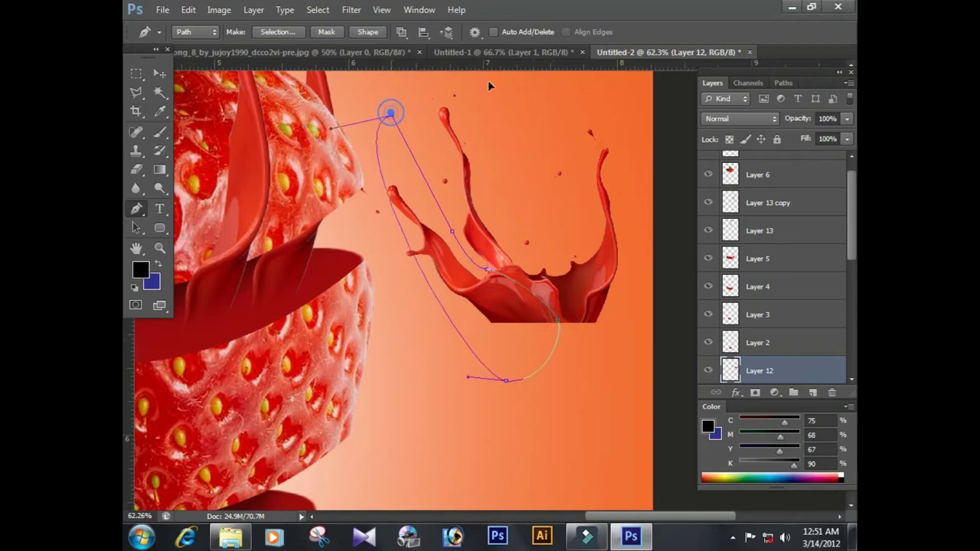
{"action": "scroll", "coordinate": [559, 84], "scroll_direction": "up", "scroll_amount": 2}
{"action": "key", "text": "ctrl+Return"}
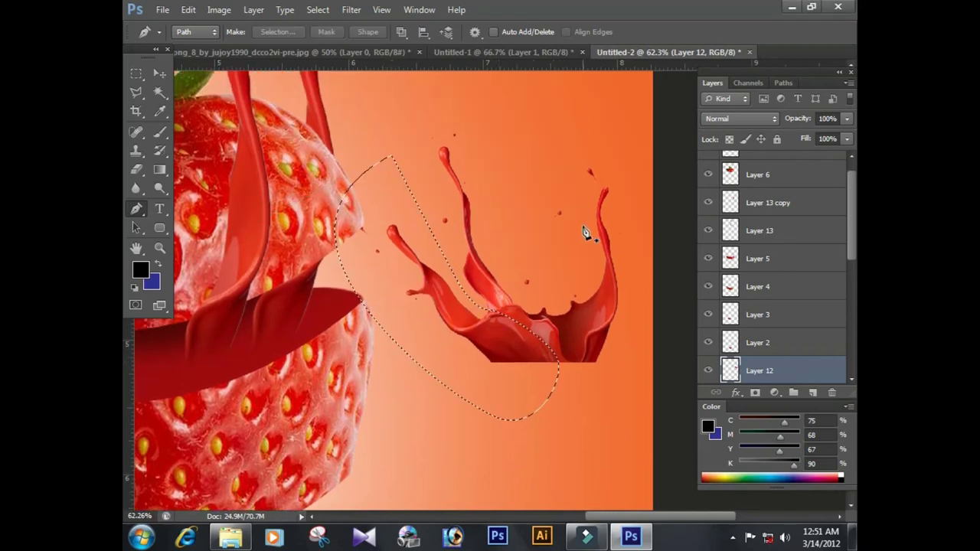
{"action": "key", "text": "v"}
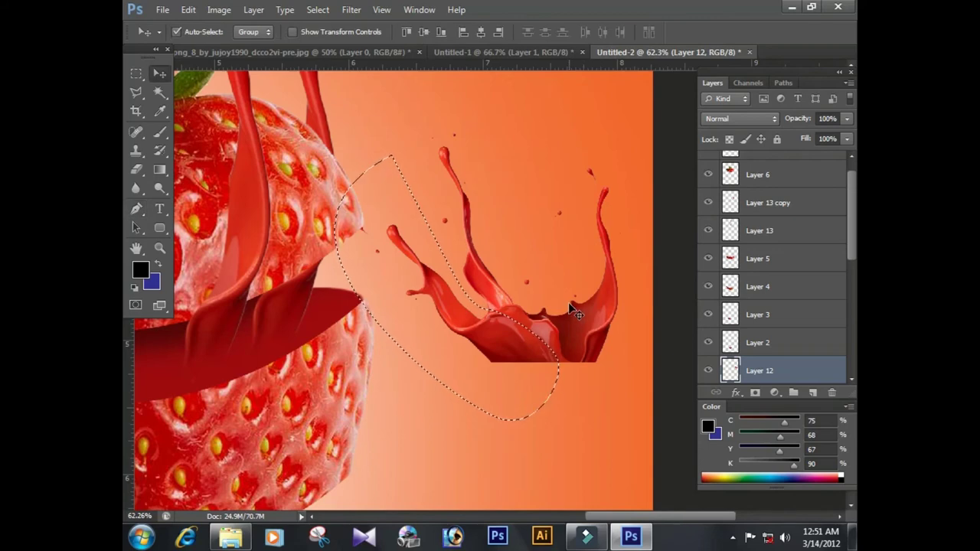
{"action": "key", "text": "ctrl+j"}
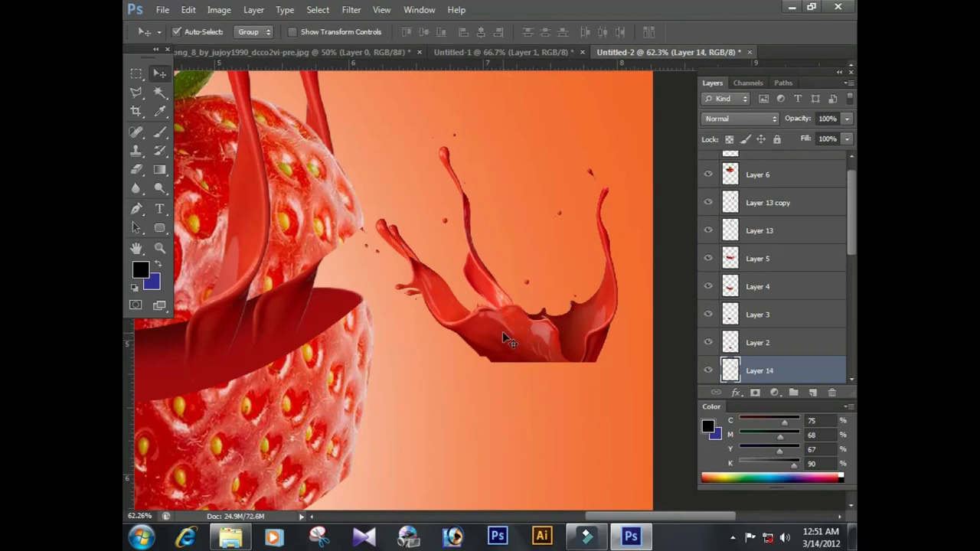
Move the copy to the strawberry's left, resize it to about 187%, and bring it to front.
{"action": "left_click_drag", "start_coordinate": [502, 331], "coordinate": [467, 392]}
{"action": "key", "text": "ctrl+minus"}
{"action": "key", "text": "ctrl+minus"}
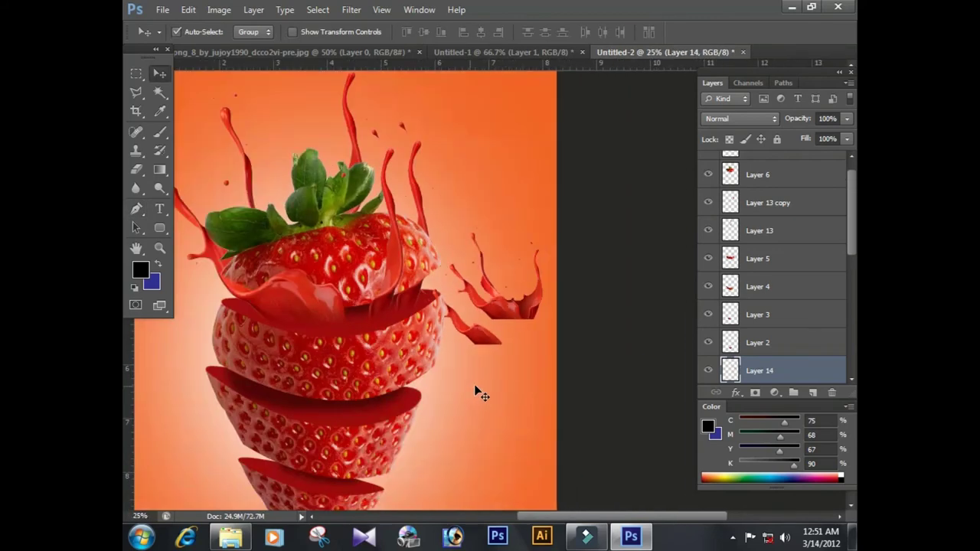
{"action": "key", "text": "ctrl+minus"}
{"action": "left_click_drag", "start_coordinate": [607, 318], "coordinate": [341, 347]}
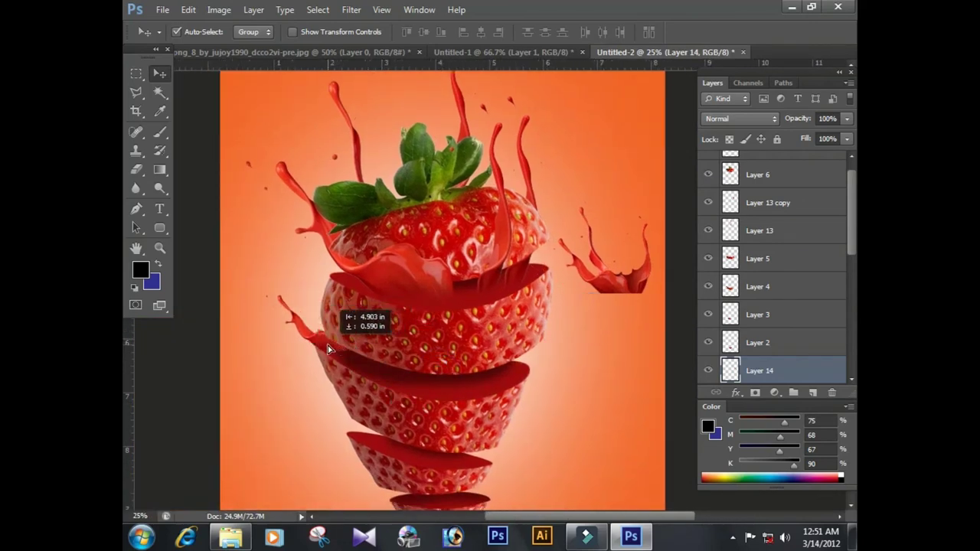
{"action": "key", "text": "ctrl+t"}
{"action": "mouse_move", "coordinate": [341, 347]}
{"action": "left_mouse_down"}
{"action": "mouse_move", "coordinate": [326, 341]}
{"action": "mouse_move", "coordinate": [389, 380]}
{"action": "mouse_move", "coordinate": [367, 341]}
{"action": "left_mouse_up"}
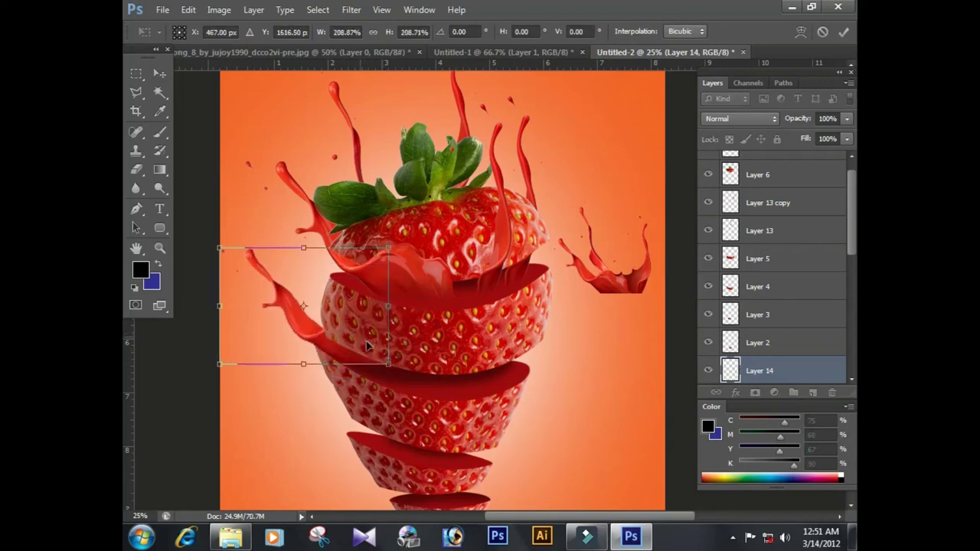
{"action": "left_click", "coordinate": [388, 360]}
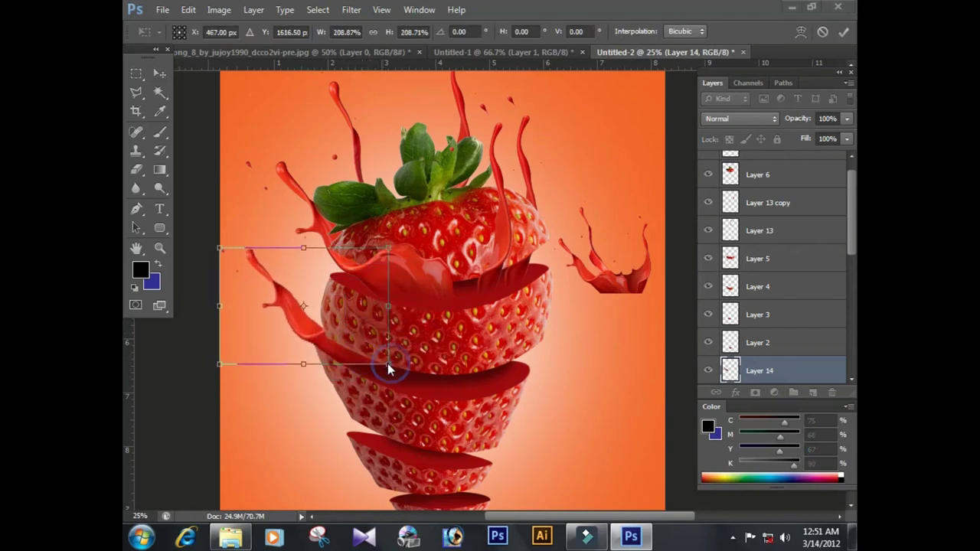
{"action": "mouse_move", "coordinate": [389, 363]}
{"action": "left_mouse_down"}
{"action": "mouse_move", "coordinate": [369, 353]}
{"action": "mouse_move", "coordinate": [373, 370]}
{"action": "mouse_move", "coordinate": [367, 360]}
{"action": "left_mouse_up"}
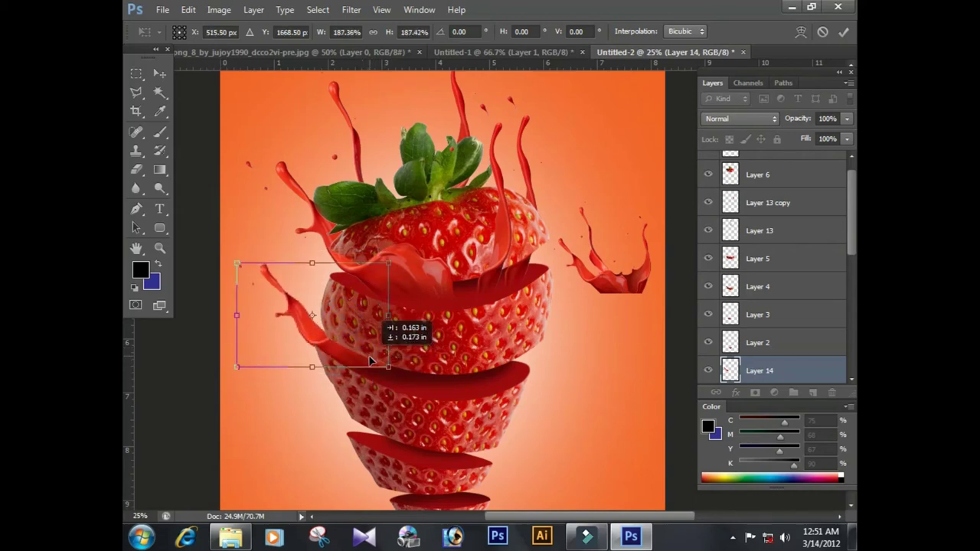
{"action": "key", "text": "Return"}
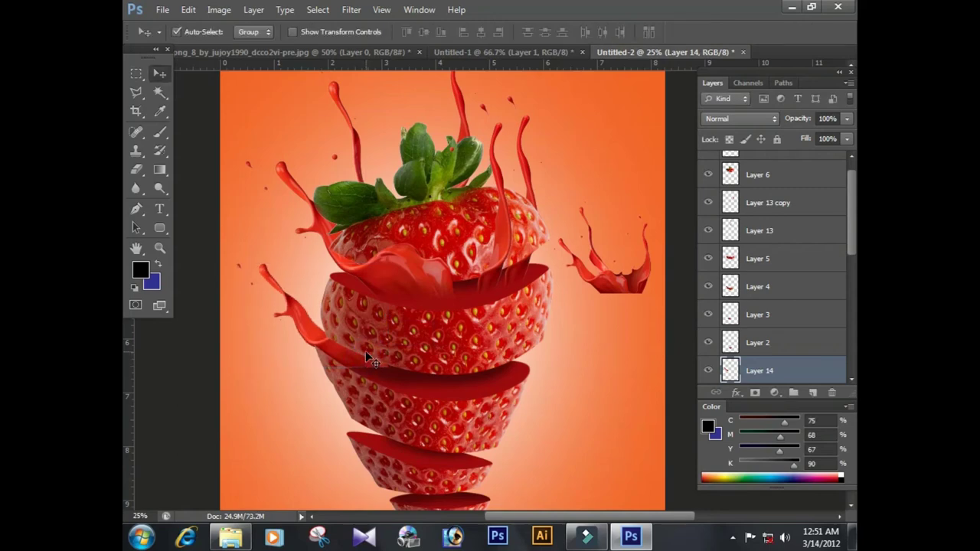
{"action": "key", "text": "ctrl+shift+bracketright"}
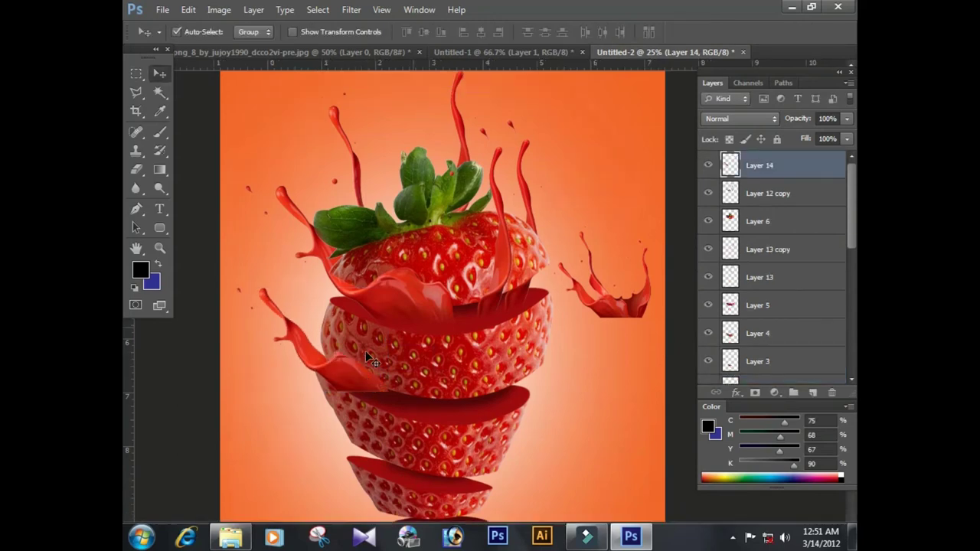
Hide the panels, zoom in, and rotate the left splash about 19° clockwise into place.
{"action": "key", "text": "Tab"}
{"action": "key", "text": "ctrl+plus"}
{"action": "key", "text": "ctrl+plus"}
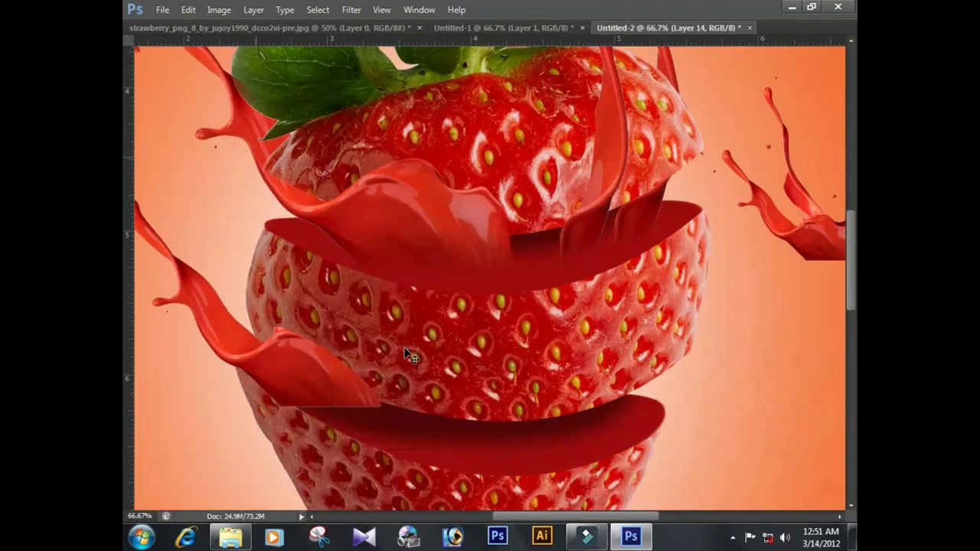
{"action": "key", "text": "ctrl+plus"}
{"action": "left_click_drag", "start_coordinate": [206, 368], "coordinate": [398, 344]}
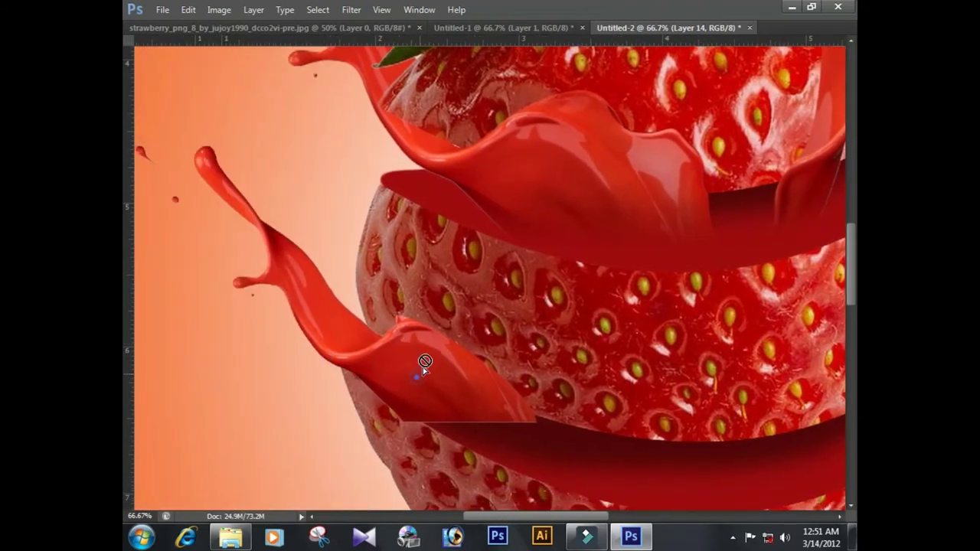
{"action": "key", "text": "ctrl+t"}
{"action": "left_click_drag", "start_coordinate": [600, 334], "coordinate": [619, 389]}
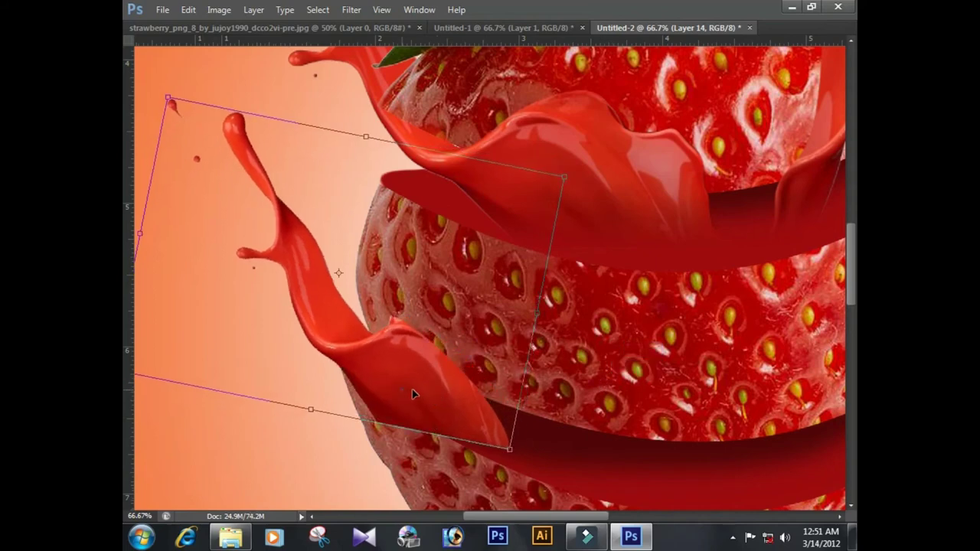
{"action": "left_click_drag", "start_coordinate": [412, 393], "coordinate": [434, 393]}
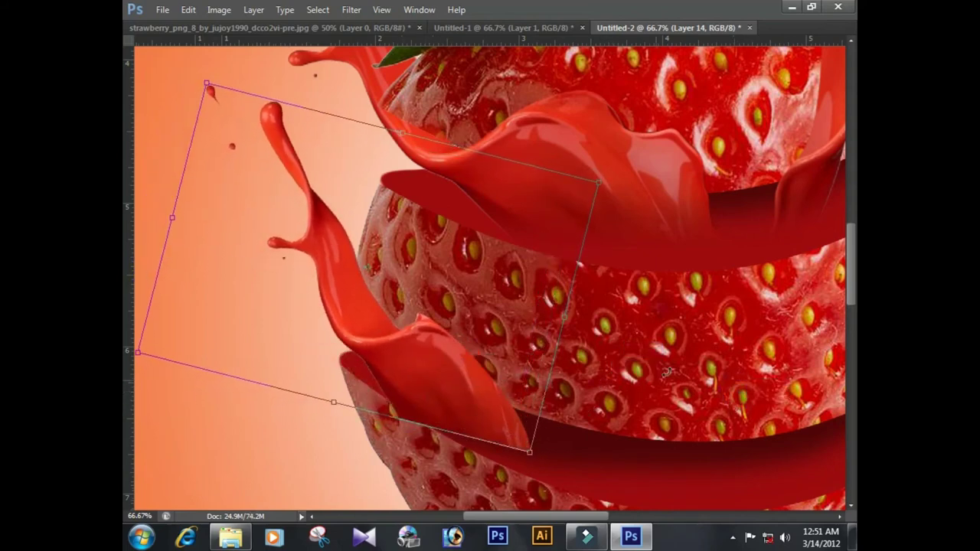
{"action": "left_click_drag", "start_coordinate": [741, 396], "coordinate": [667, 372]}
{"action": "left_click_drag", "start_coordinate": [482, 409], "coordinate": [488, 382]}
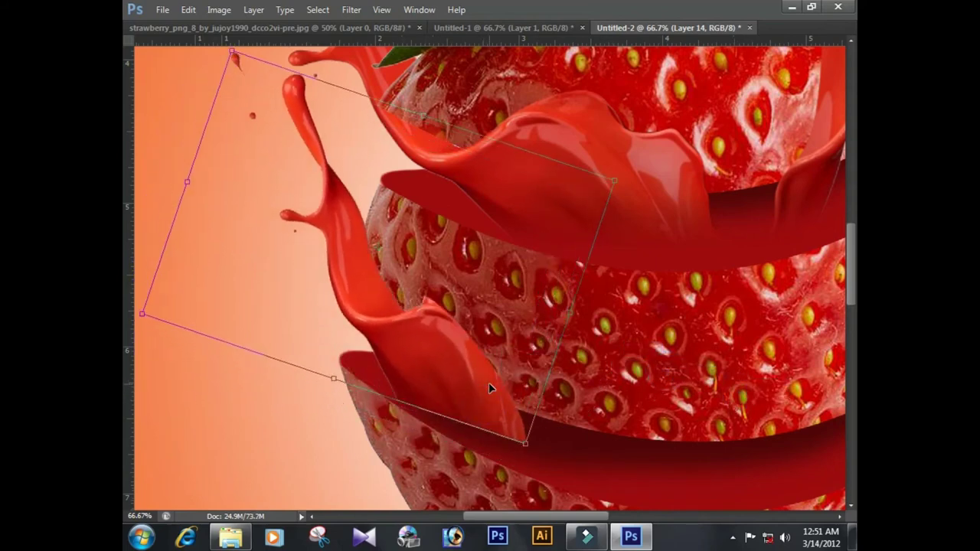
{"action": "key", "text": "Return"}
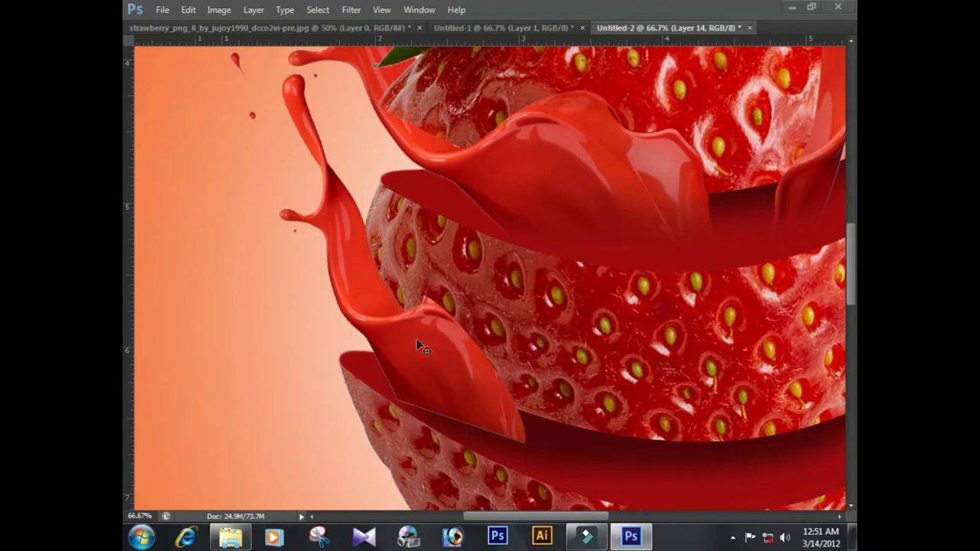
Nudge the splash slightly down and brush over its tip to blend it into the strawberry.
{"action": "left_click_drag", "start_coordinate": [424, 356], "coordinate": [419, 364]}
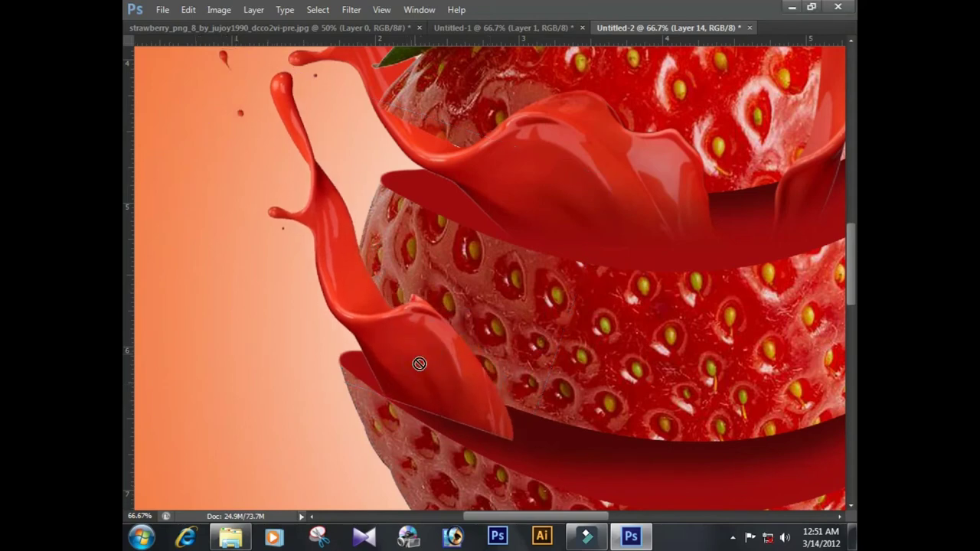
{"action": "key", "text": "ctrl+z"}
{"action": "key", "text": "ctrl+alt+z"}
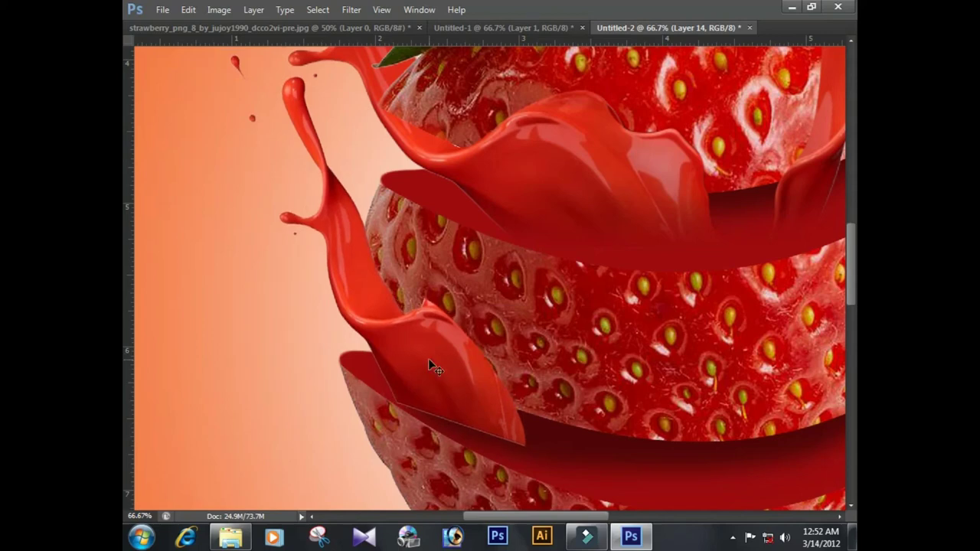
{"action": "key", "text": "b"}
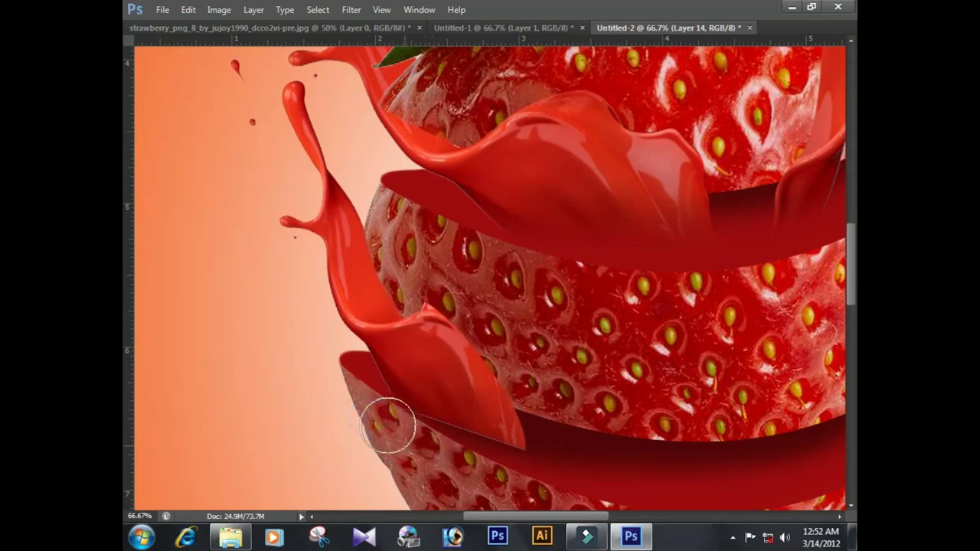
{"action": "mouse_move", "coordinate": [498, 469]}
{"action": "left_mouse_down"}
{"action": "mouse_move", "coordinate": [547, 470]}
{"action": "mouse_move", "coordinate": [465, 466]}
{"action": "left_mouse_up"}
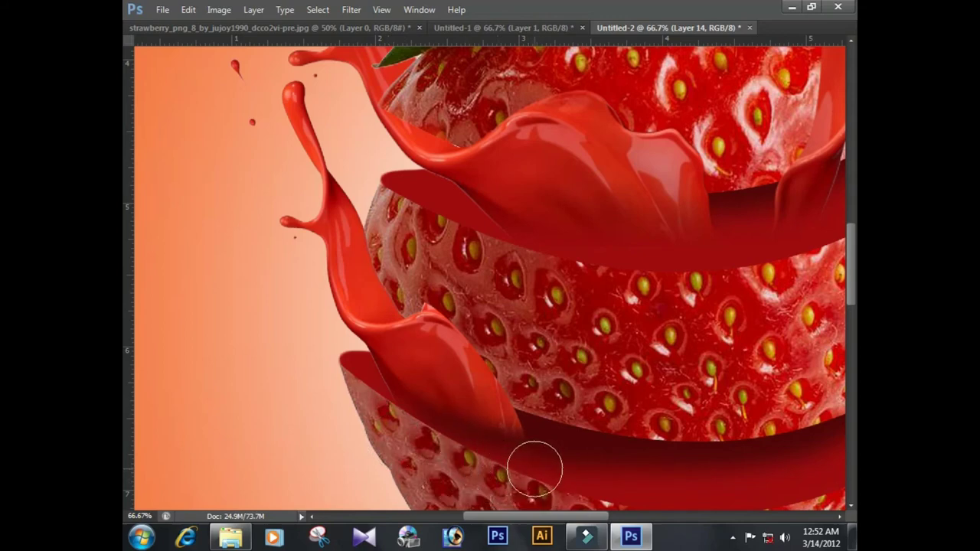
{"action": "key", "text": "ctrl+minus"}
{"action": "key", "text": "ctrl+minus"}
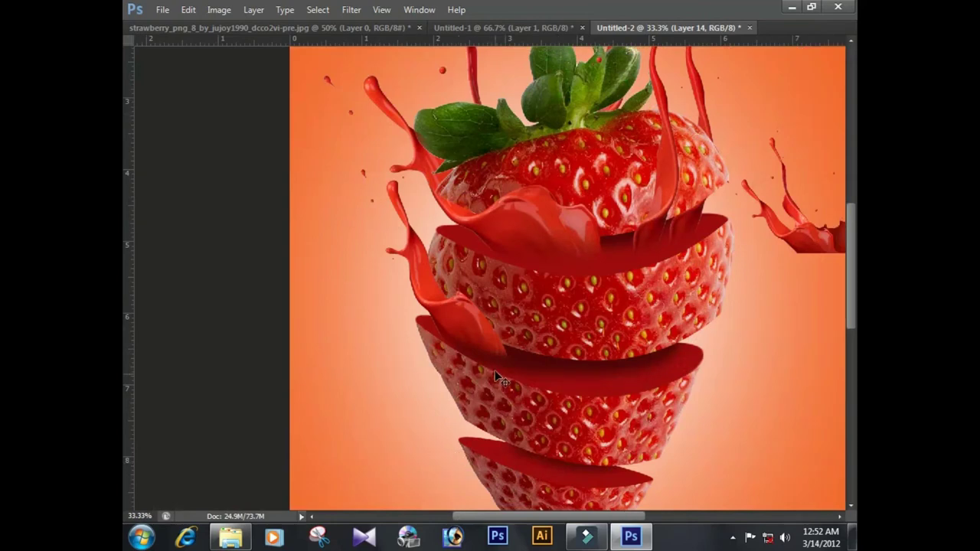
Lower the right paint splash and trace a Pen path around part of it.
{"action": "left_click_drag", "start_coordinate": [577, 402], "coordinate": [456, 340]}
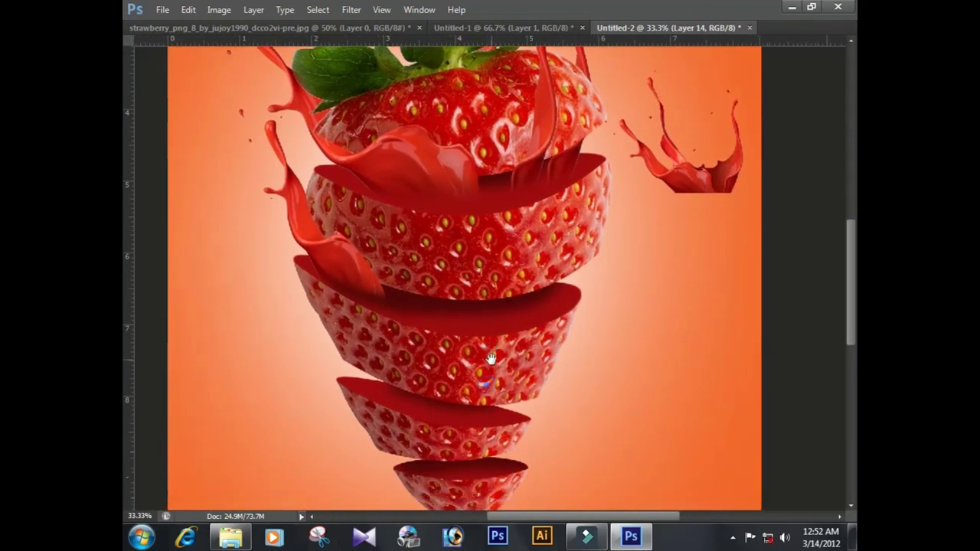
{"action": "left_click_drag", "start_coordinate": [639, 76], "coordinate": [638, 138]}
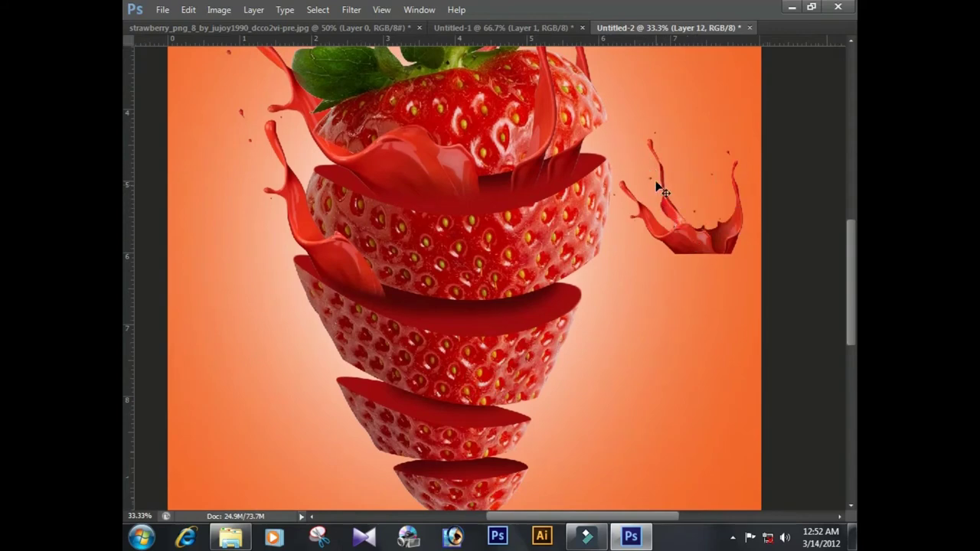
{"action": "left_click", "coordinate": [607, 107]}
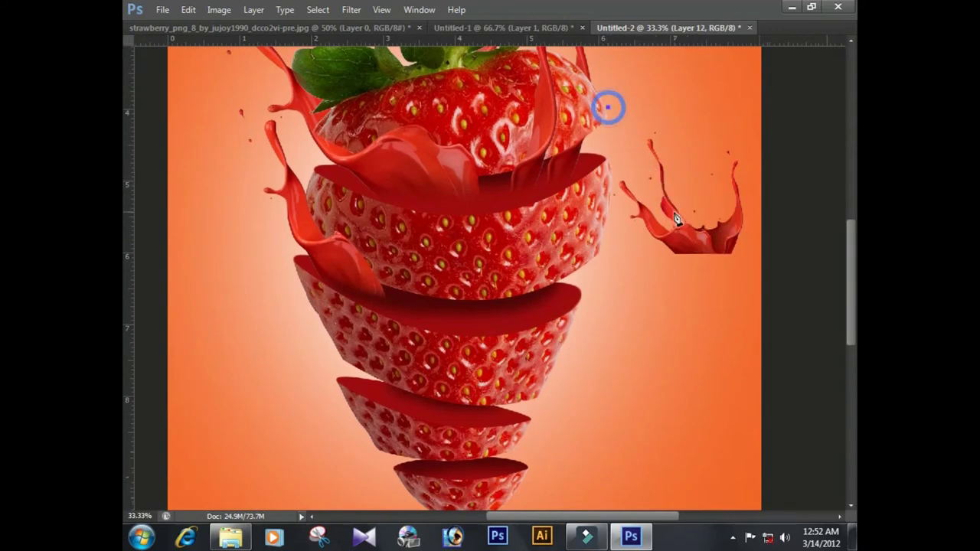
{"action": "left_click", "coordinate": [666, 220]}
{"action": "left_click_drag", "start_coordinate": [686, 241], "coordinate": [690, 244]}
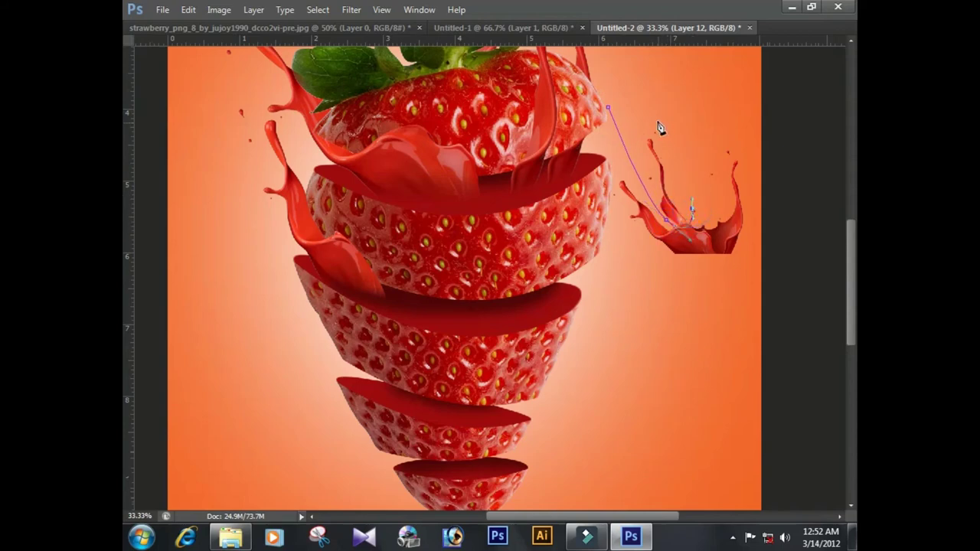
{"action": "left_click_drag", "start_coordinate": [607, 107], "coordinate": [621, 178]}
Copy the traced splash part to a new layer and move it onto the strawberry.
{"action": "key", "text": "ctrl+Return"}
{"action": "key", "text": "ctrl+j"}
{"action": "key", "text": "v"}
{"action": "left_click_drag", "start_coordinate": [649, 184], "coordinate": [529, 305]}
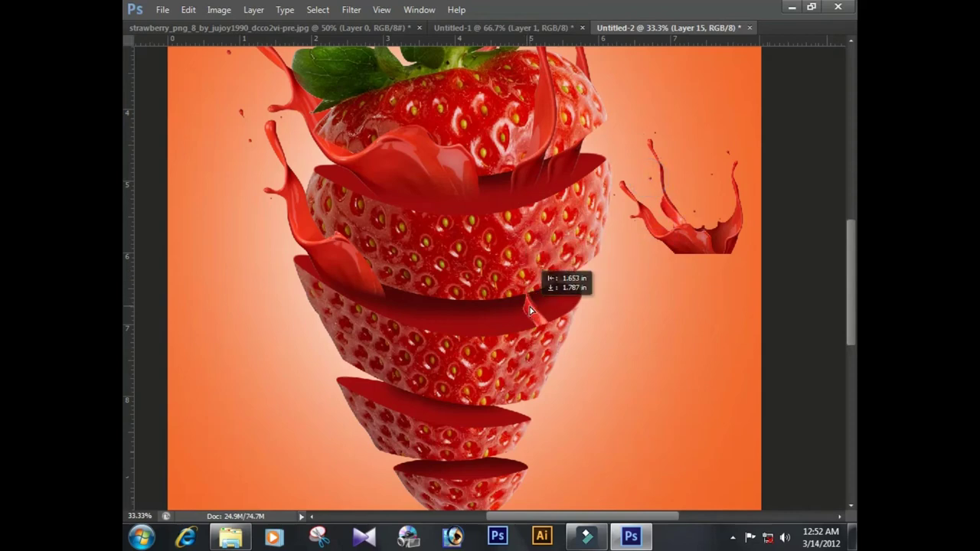
Flip the copied piece horizontally, rotate about 45°, and stretch it toward the right splash.
{"action": "key", "text": "ctrl+t"}
{"action": "right_click", "coordinate": [529, 305]}
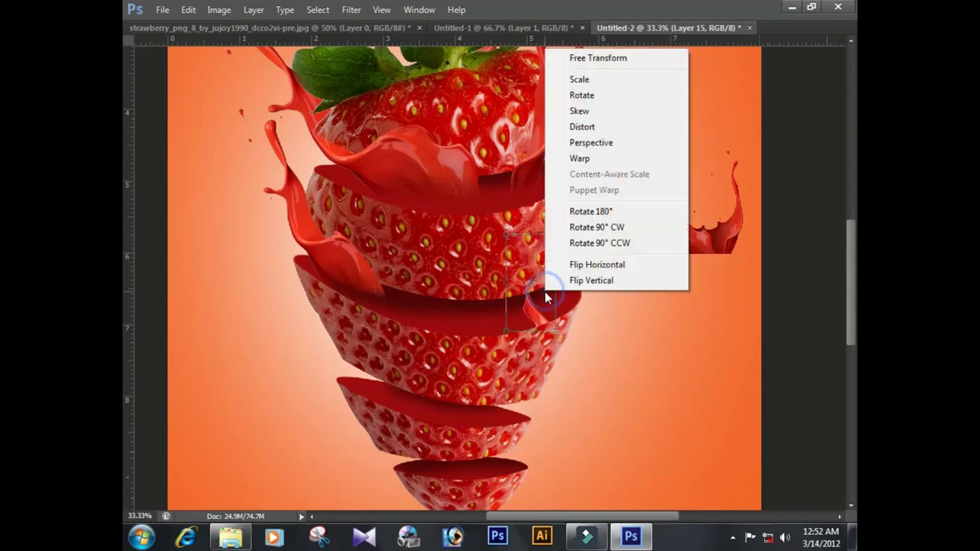
{"action": "left_click", "coordinate": [603, 265]}
{"action": "mouse_move", "coordinate": [601, 262]}
{"action": "left_mouse_down"}
{"action": "mouse_move", "coordinate": [635, 279]}
{"action": "mouse_move", "coordinate": [672, 246]}
{"action": "left_mouse_up"}
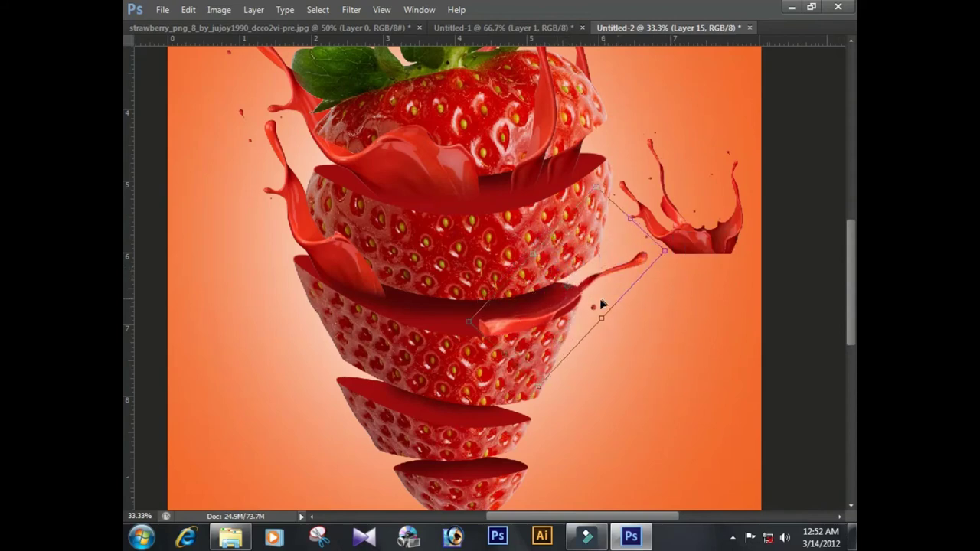
{"action": "left_click_drag", "start_coordinate": [601, 297], "coordinate": [595, 287]}
{"action": "left_click_drag", "start_coordinate": [668, 242], "coordinate": [669, 257]}
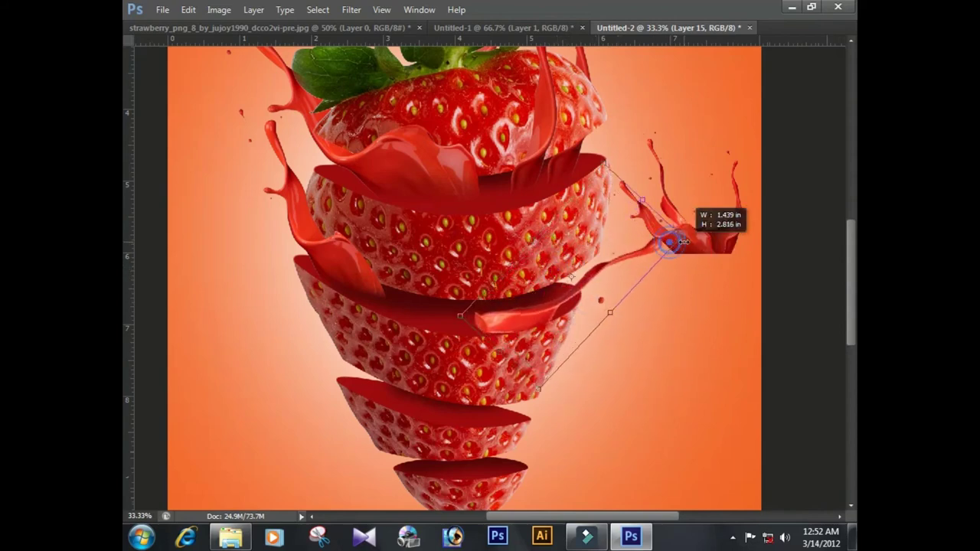
{"action": "key", "text": "Return"}
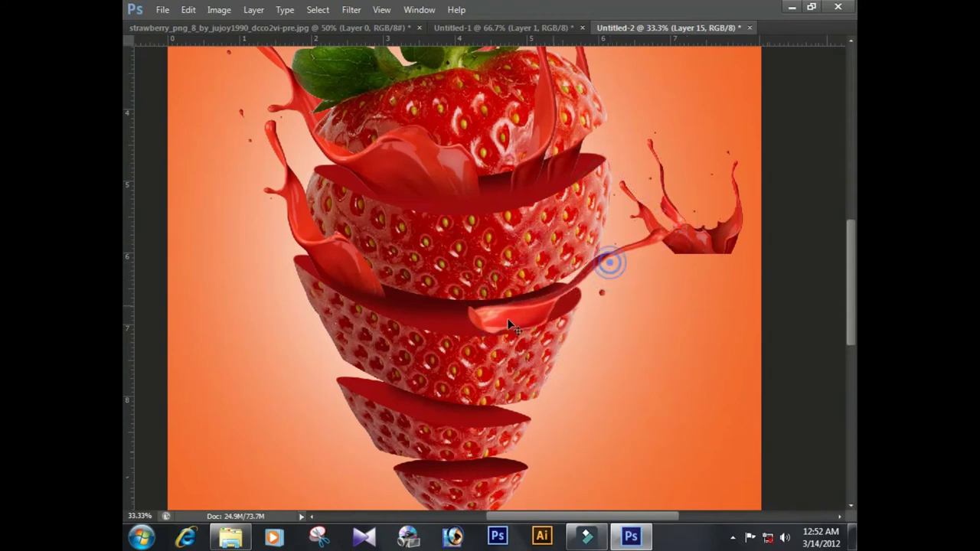
{"action": "left_click_drag", "start_coordinate": [502, 319], "coordinate": [506, 322]}
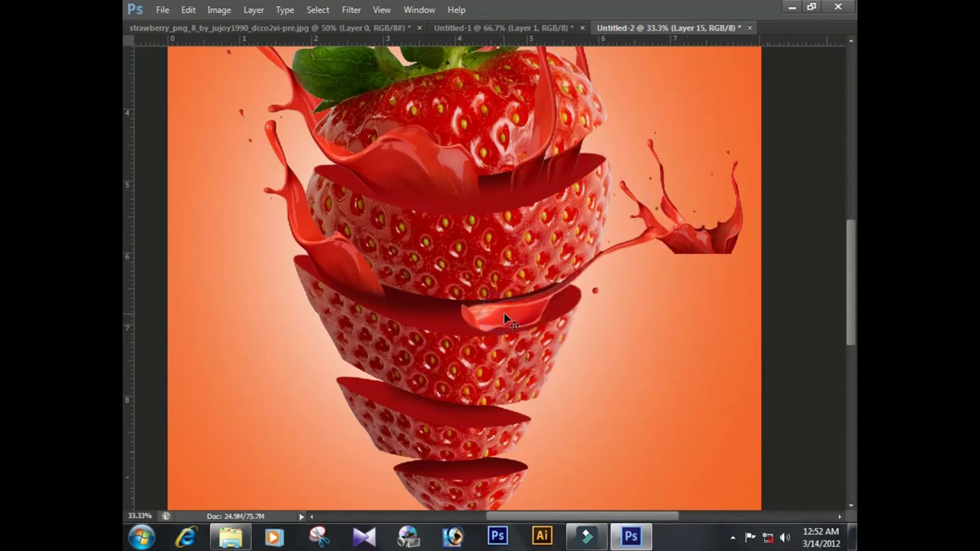
Darken the new ribbon's lower edge with the brush and move the right splash lower.
{"action": "scroll", "coordinate": [547, 313], "scroll_direction": "up", "scroll_amount": 3}
{"action": "scroll", "coordinate": [529, 288], "scroll_direction": "up", "scroll_amount": 1}
{"action": "key", "text": "b"}
{"action": "mouse_move", "coordinate": [579, 307]}
{"action": "left_mouse_down"}
{"action": "mouse_move", "coordinate": [416, 343]}
{"action": "mouse_move", "coordinate": [360, 296]}
{"action": "mouse_move", "coordinate": [344, 240]}
{"action": "mouse_move", "coordinate": [525, 324]}
{"action": "left_mouse_up"}
{"action": "key", "text": "v"}
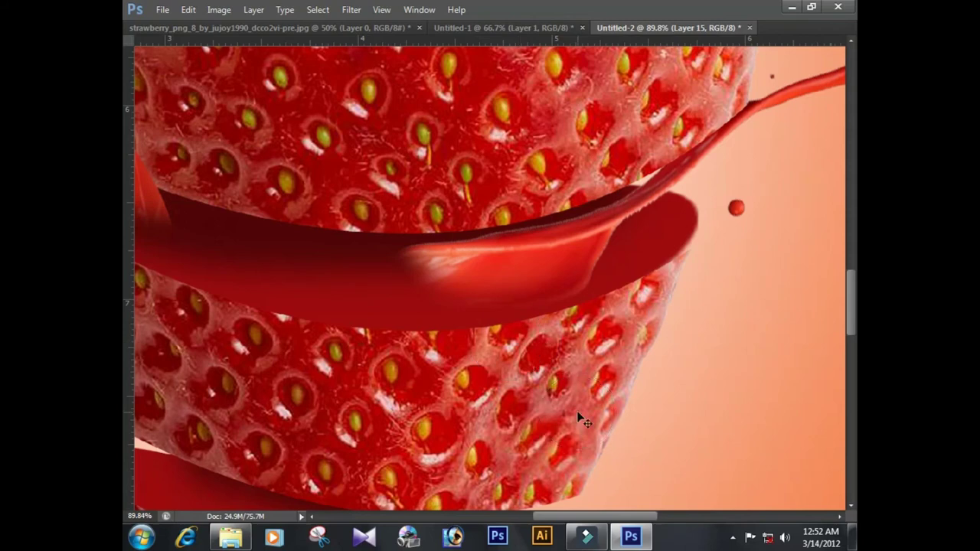
{"action": "key", "text": "ctrl+minus"}
{"action": "key", "text": "ctrl+minus"}
{"action": "key", "text": "ctrl+minus"}
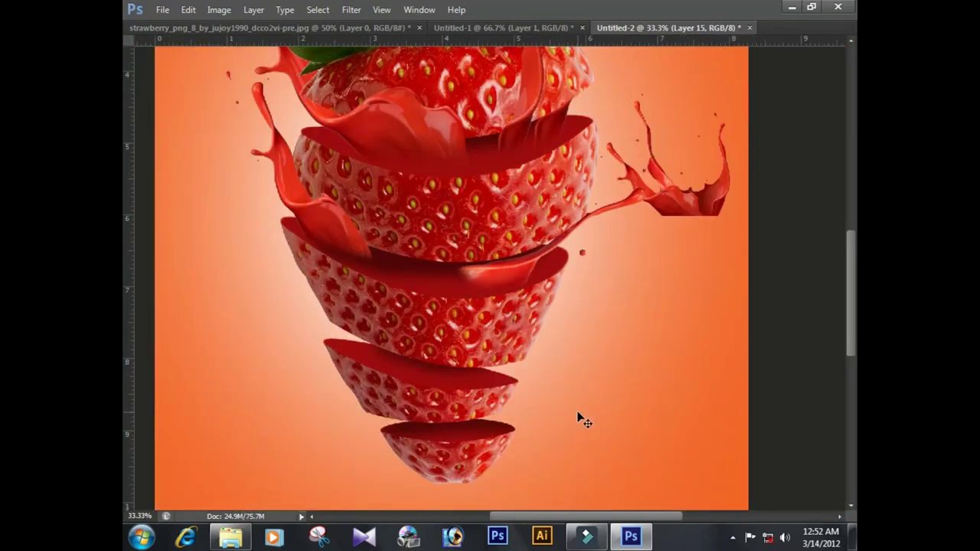
{"action": "left_click_drag", "start_coordinate": [669, 228], "coordinate": [679, 406]}
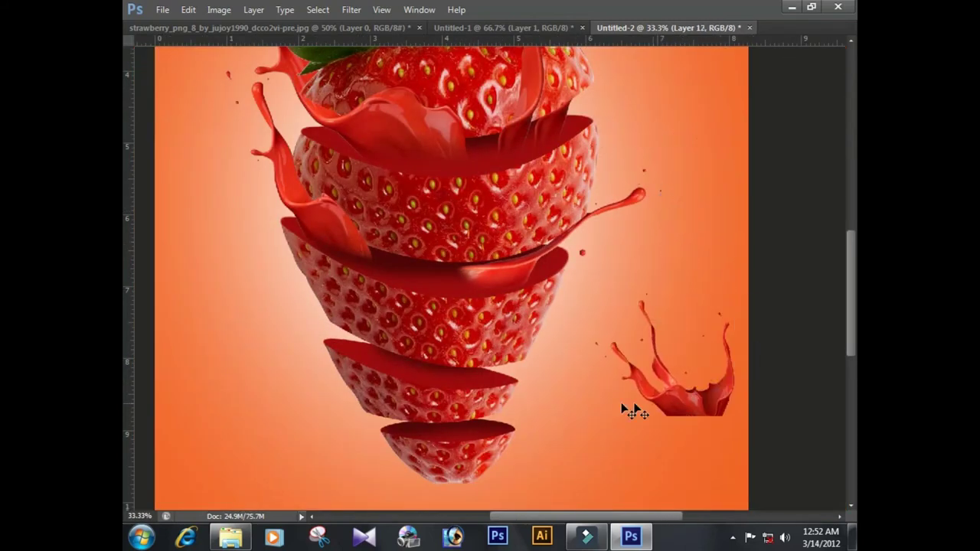
Move the right splash further down; trial a lower-left splash copy, then delete it.
{"action": "left_click_drag", "start_coordinate": [447, 390], "coordinate": [481, 359]}
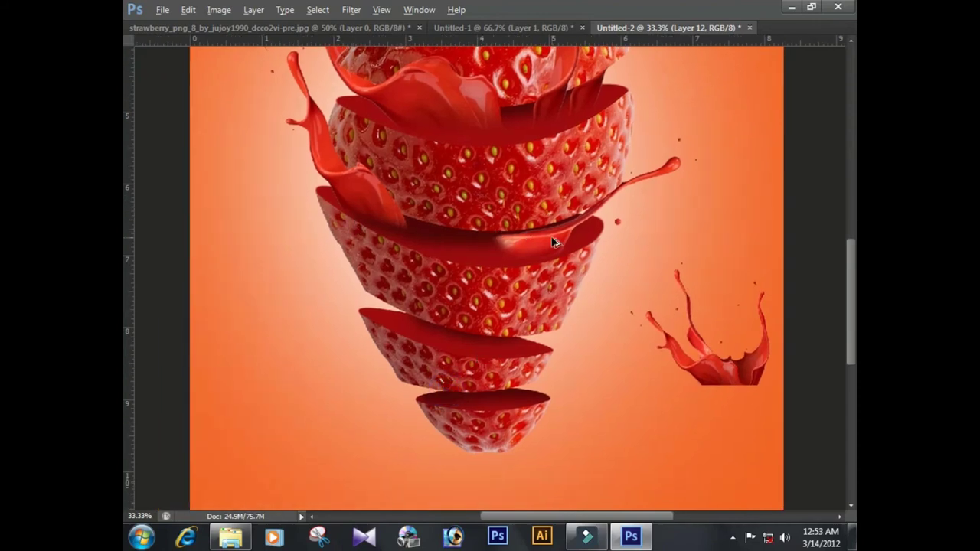
{"action": "mouse_move", "coordinate": [555, 244]}
{"action": "left_mouse_down"}
{"action": "mouse_move", "coordinate": [520, 359]}
{"action": "mouse_move", "coordinate": [517, 342]}
{"action": "mouse_move", "coordinate": [523, 347]}
{"action": "left_mouse_up"}
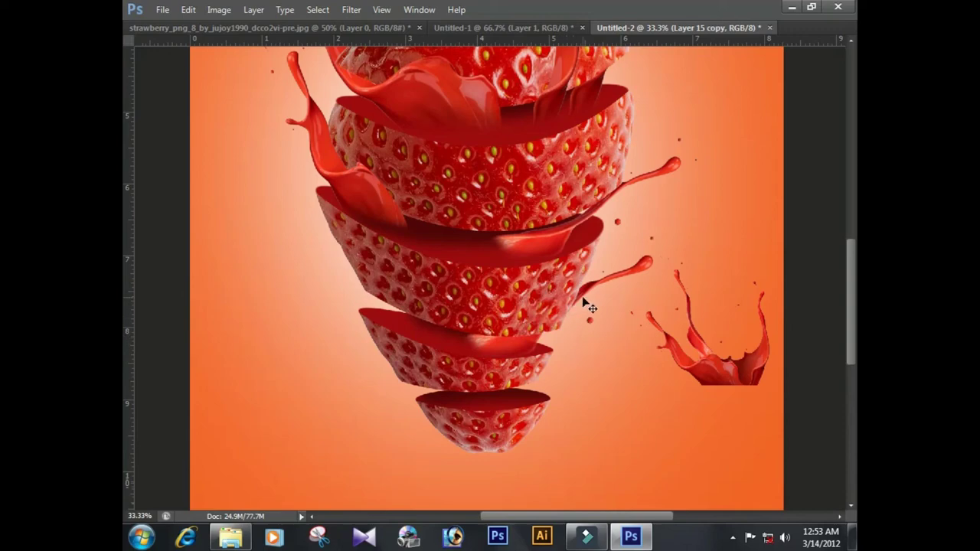
{"action": "mouse_move", "coordinate": [647, 272]}
{"action": "left_mouse_down"}
{"action": "mouse_move", "coordinate": [452, 277]}
{"action": "mouse_move", "coordinate": [443, 314]}
{"action": "left_mouse_up"}
{"action": "key", "text": "ctrl+t"}
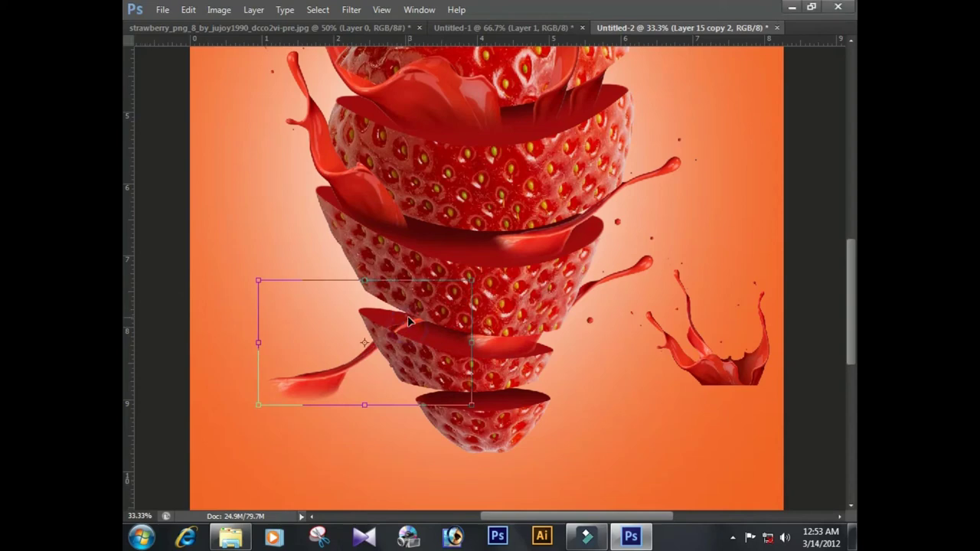
{"action": "key", "text": "Return"}
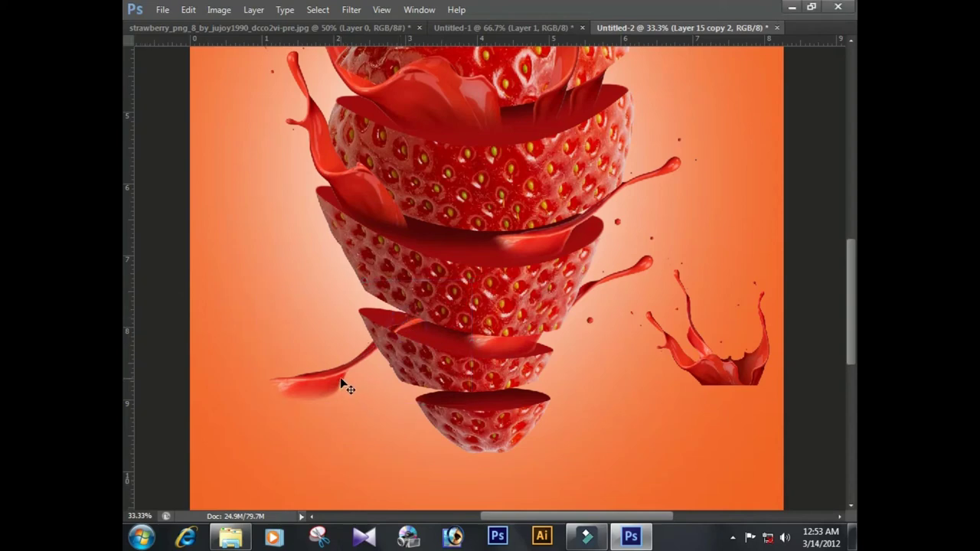
{"action": "key", "text": "Delete"}
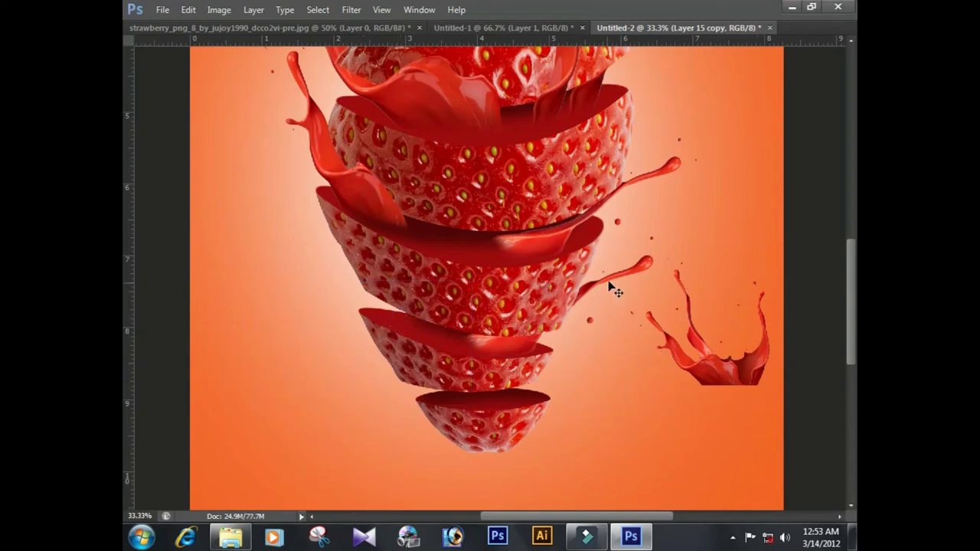
Flip a splash horizontally and place it across the left strawberry slices.
{"action": "left_click", "coordinate": [639, 265]}
{"action": "key", "text": "ctrl+t"}
{"action": "right_click", "coordinate": [639, 265]}
{"action": "left_click", "coordinate": [688, 484]}
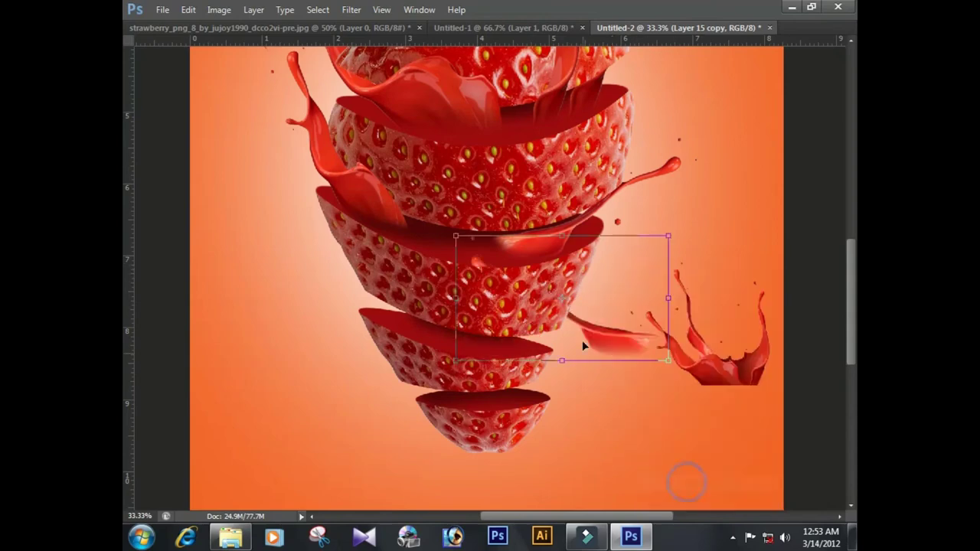
{"action": "left_click_drag", "start_coordinate": [598, 321], "coordinate": [400, 303]}
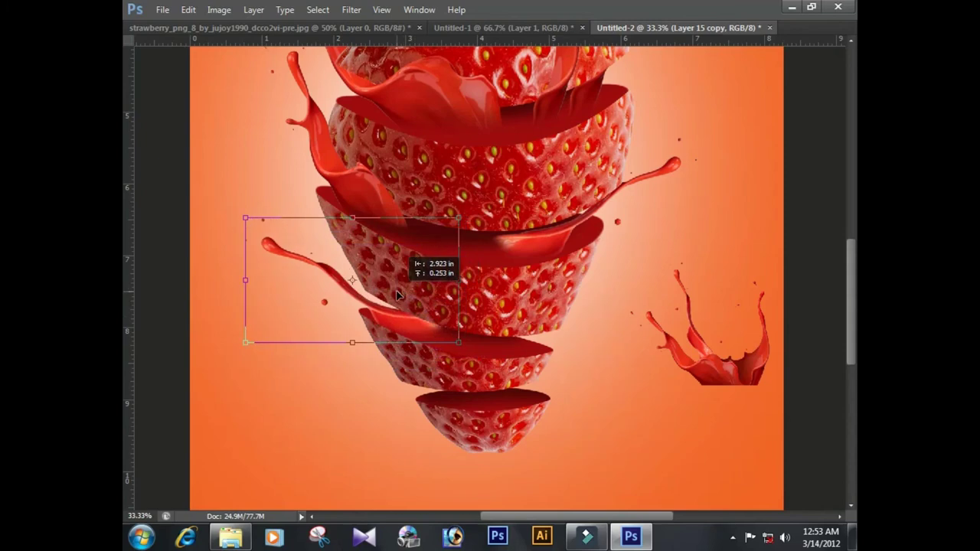
{"action": "key", "text": "Return"}
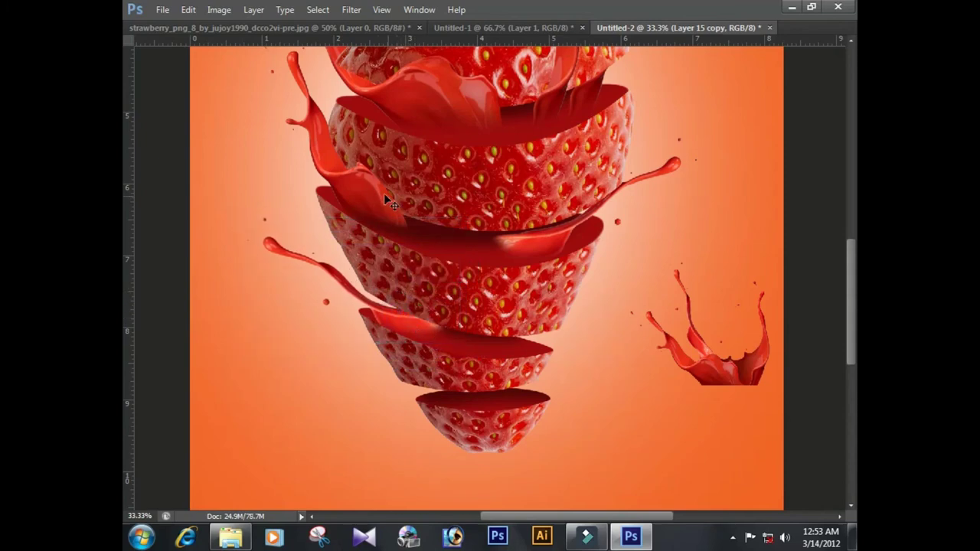
Add a mirrored splash copy at the strawberry centre, rotated about 12 degrees.
{"action": "left_click_drag", "start_coordinate": [366, 188], "coordinate": [490, 325]}
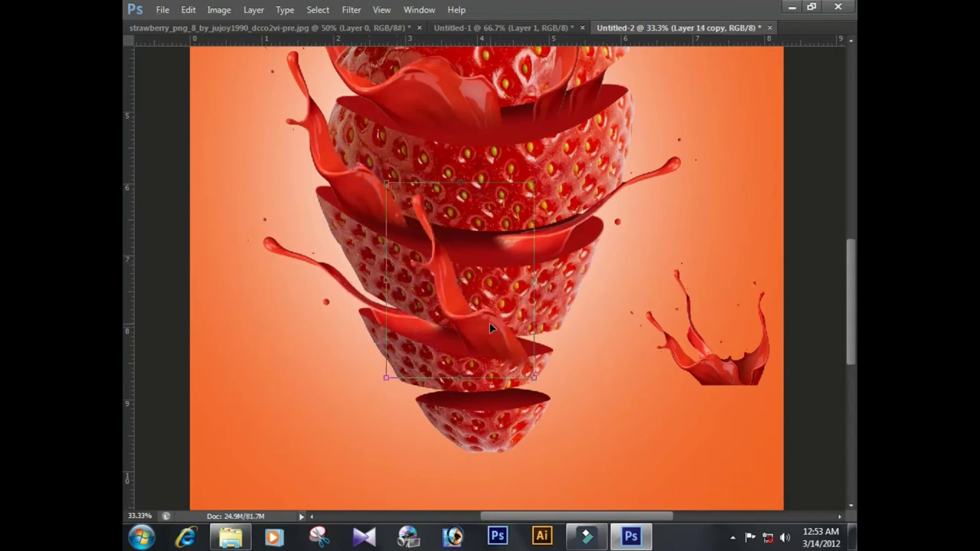
{"action": "right_click", "coordinate": [490, 326]}
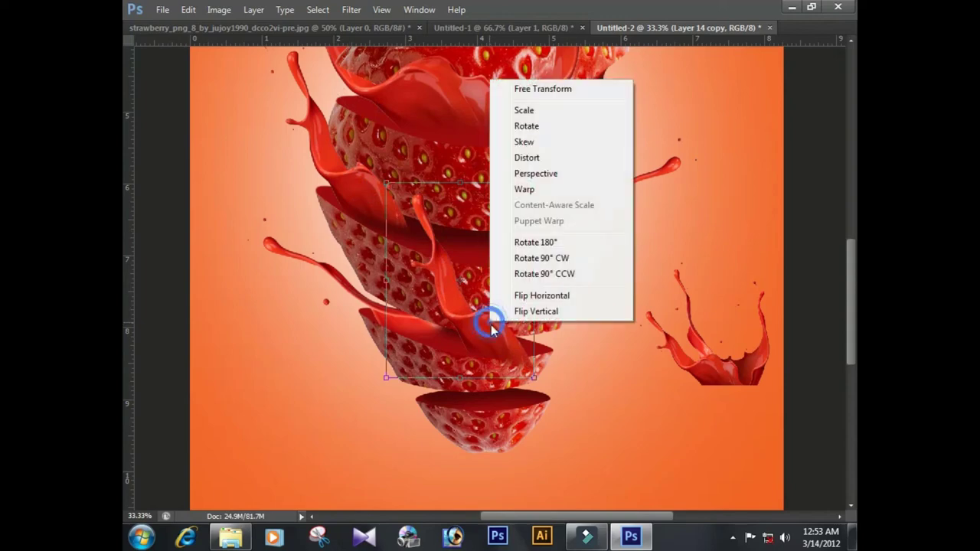
{"action": "left_click", "coordinate": [518, 291]}
{"action": "mouse_move", "coordinate": [486, 332]}
{"action": "left_mouse_down"}
{"action": "mouse_move", "coordinate": [572, 320]}
{"action": "mouse_move", "coordinate": [575, 335]}
{"action": "left_mouse_up"}
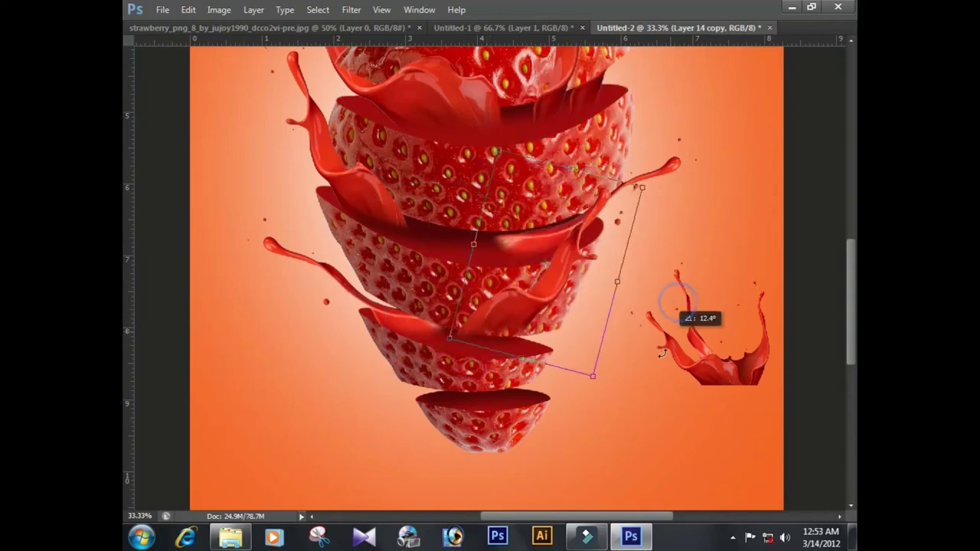
{"action": "key", "text": "Return"}
Move the right splash toward the bottom slices and marquee its left part.
{"action": "scroll", "coordinate": [559, 329], "scroll_direction": "down", "scroll_amount": 2}
{"action": "scroll", "coordinate": [558, 338], "scroll_direction": "up", "scroll_amount": 2}
{"action": "scroll", "coordinate": [559, 337], "scroll_direction": "up", "scroll_amount": 2}
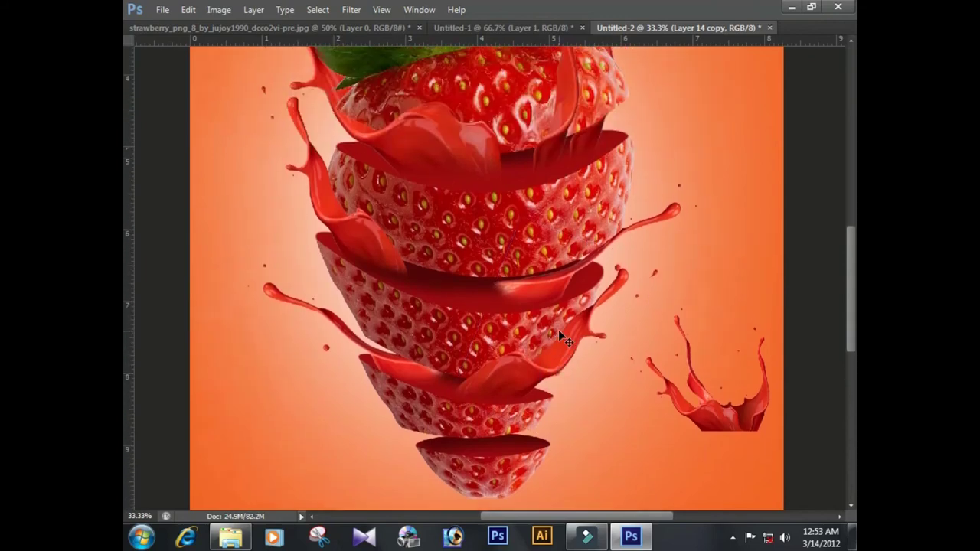
{"action": "scroll", "coordinate": [558, 337], "scroll_direction": "up", "scroll_amount": 2}
{"action": "scroll", "coordinate": [558, 338], "scroll_direction": "down", "scroll_amount": 3}
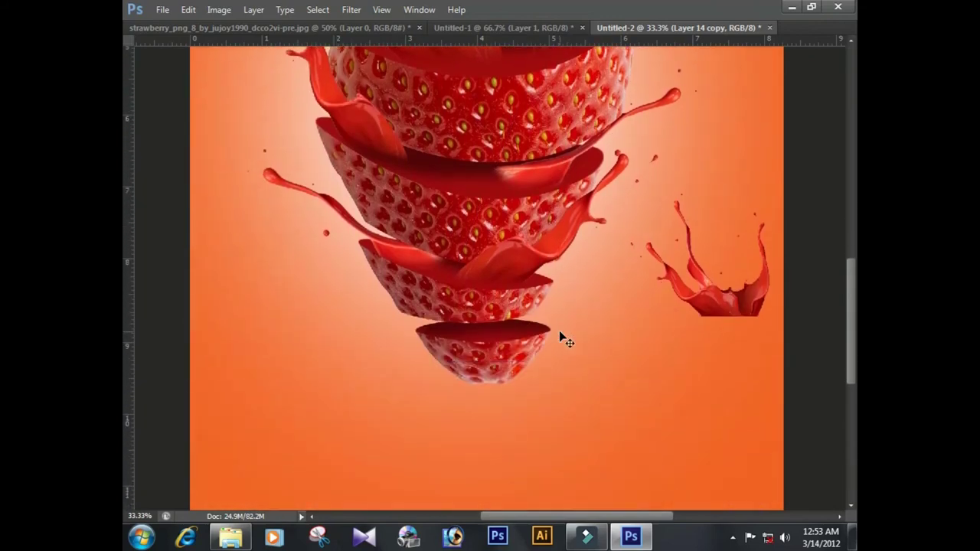
{"action": "key", "text": "ctrl+plus"}
{"action": "mouse_move", "coordinate": [824, 302]}
{"action": "left_mouse_down"}
{"action": "mouse_move", "coordinate": [469, 358]}
{"action": "mouse_move", "coordinate": [769, 322]}
{"action": "left_mouse_up"}
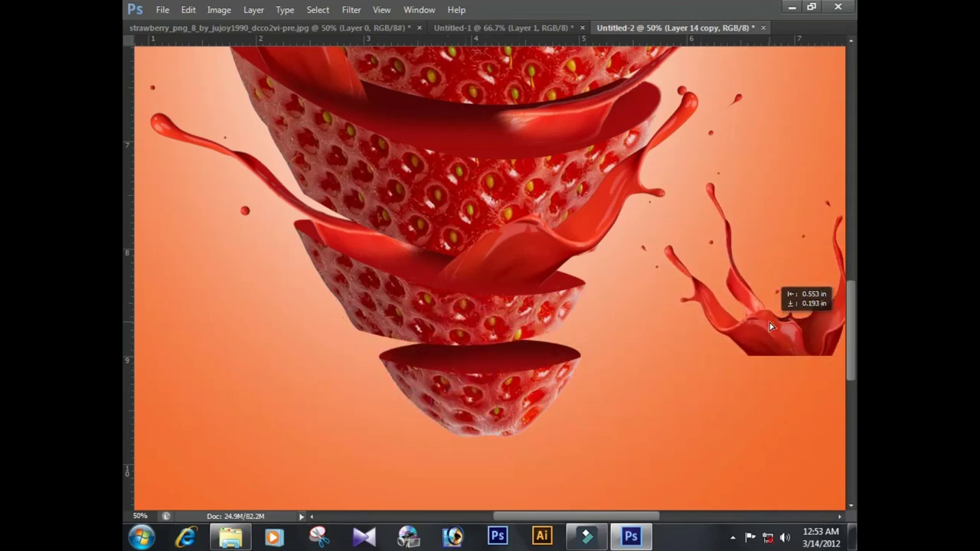
{"action": "left_click_drag", "start_coordinate": [770, 322], "coordinate": [706, 348]}
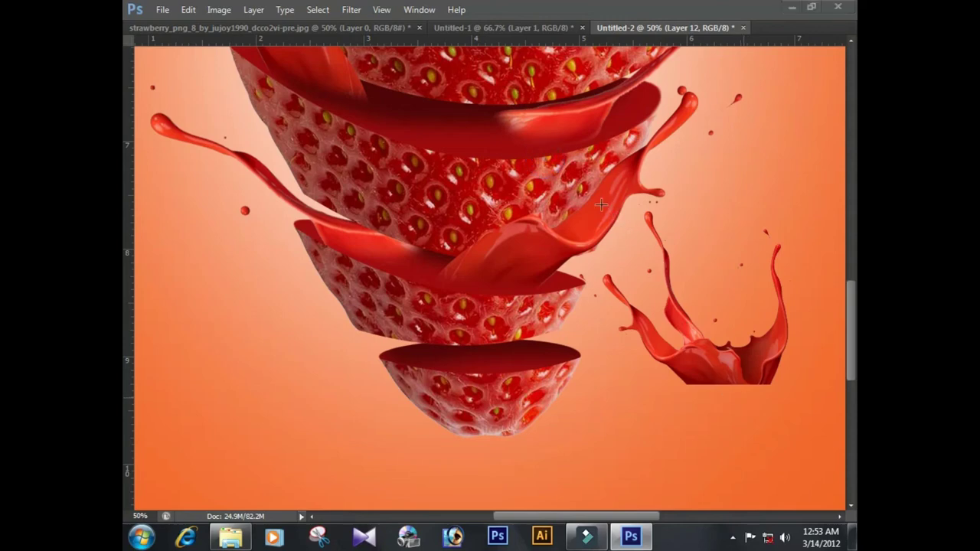
{"action": "left_click_drag", "start_coordinate": [602, 190], "coordinate": [745, 438]}
Delete the marqueed part of the right splash and move the remaining curl onto the lower slice.
{"action": "left_click_drag", "start_coordinate": [704, 381], "coordinate": [693, 371]}
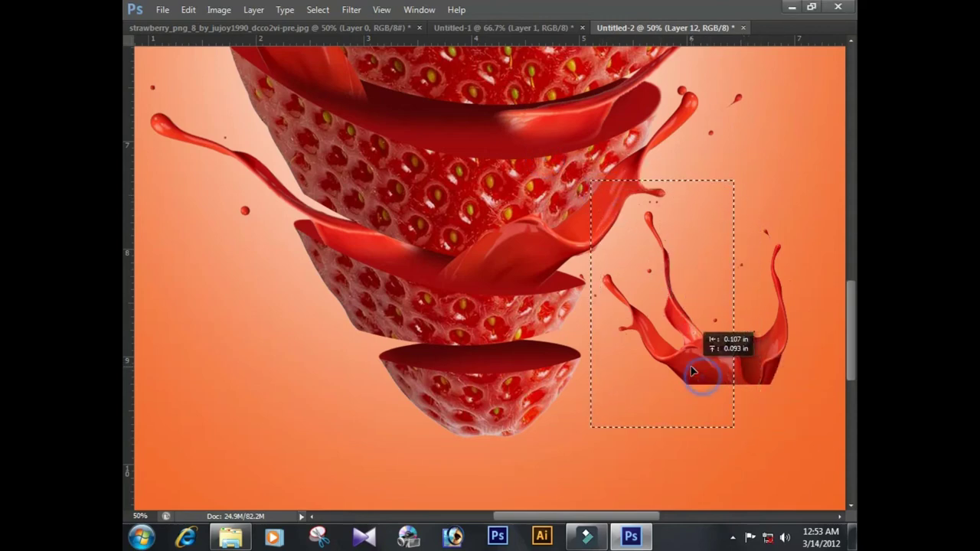
{"action": "key", "text": "Delete"}
{"action": "key", "text": "ctrl+d"}
{"action": "key", "text": "v"}
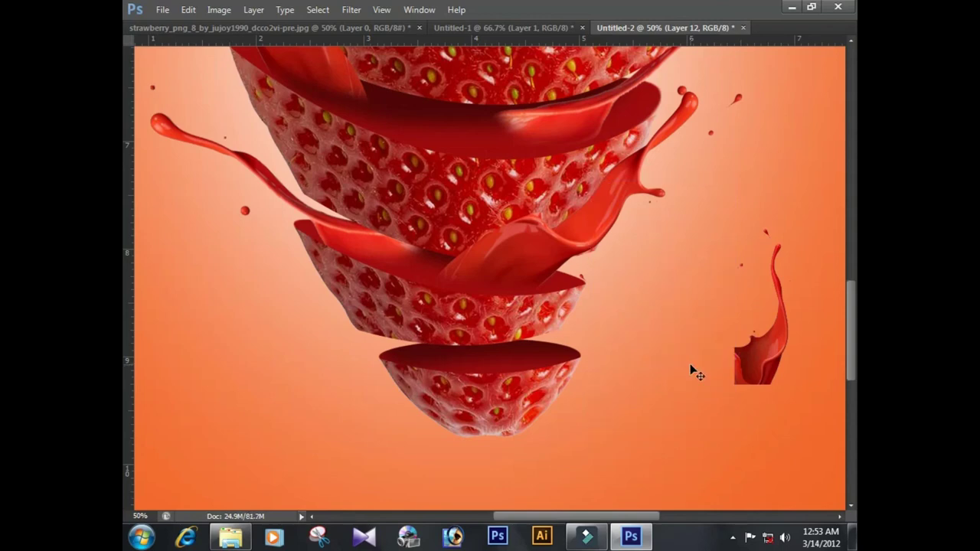
{"action": "left_click_drag", "start_coordinate": [757, 363], "coordinate": [559, 348]}
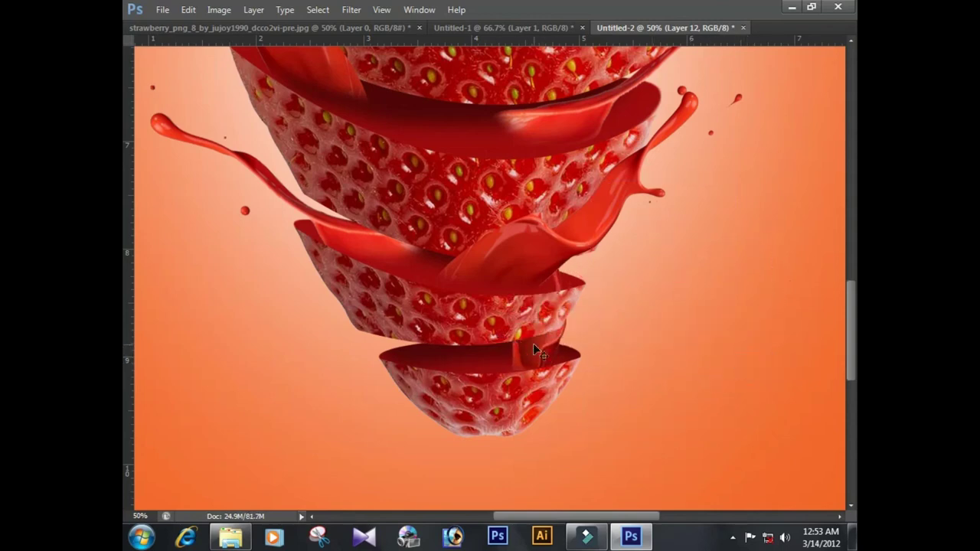
Rotate the curl upright over the lower slice and erase its lower tip.
{"action": "key", "text": "ctrl+t"}
{"action": "left_click_drag", "start_coordinate": [623, 280], "coordinate": [623, 355]}
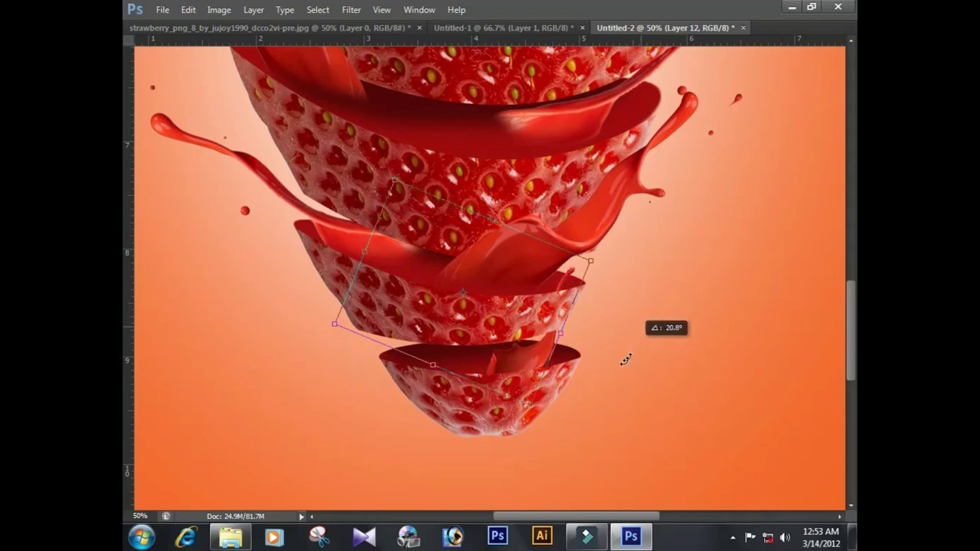
{"action": "left_click_drag", "start_coordinate": [545, 367], "coordinate": [586, 305]}
{"action": "key", "text": "Return"}
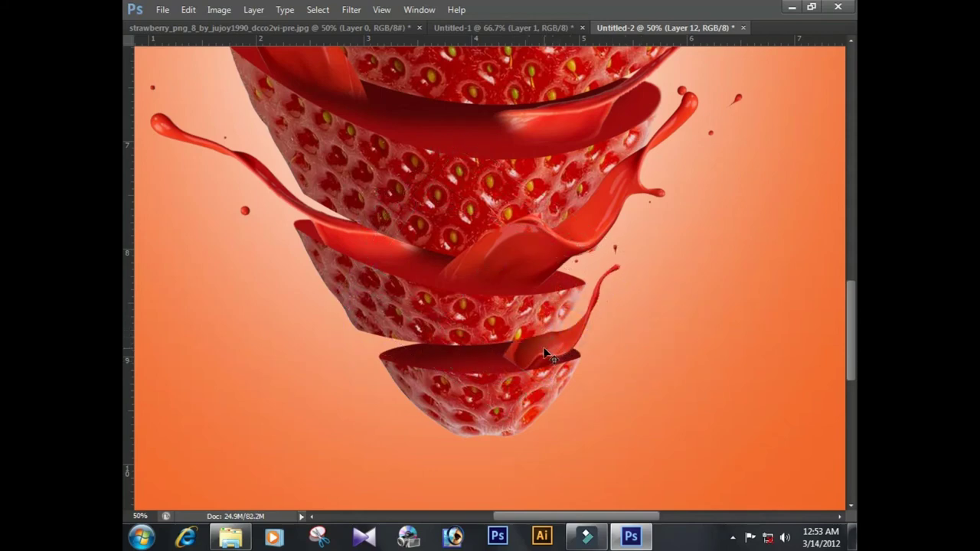
{"action": "key", "text": "e"}
{"action": "left_click_drag", "start_coordinate": [541, 350], "coordinate": [521, 358]}
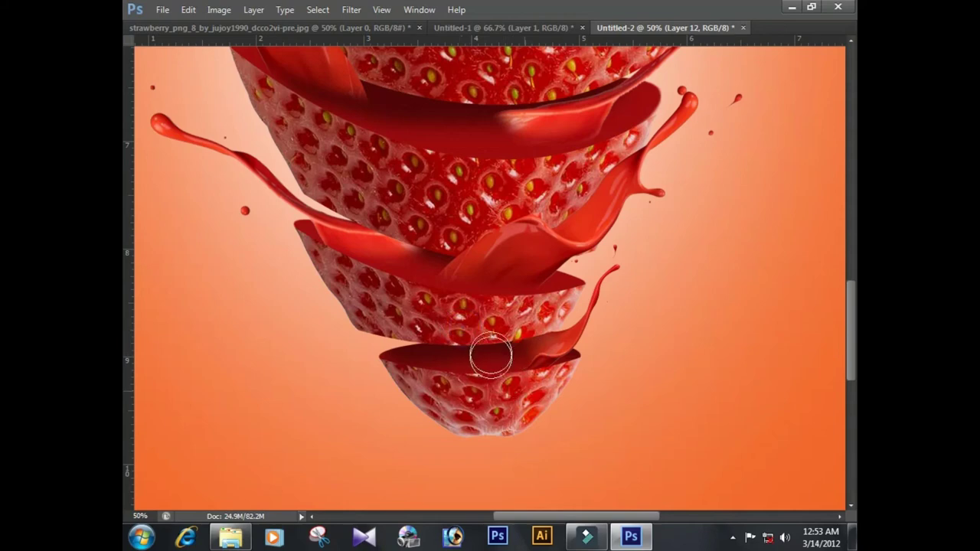
Add a horizontally mirrored copy of the curl, rotated about 19 degrees, beside it.
{"action": "key", "text": "v"}
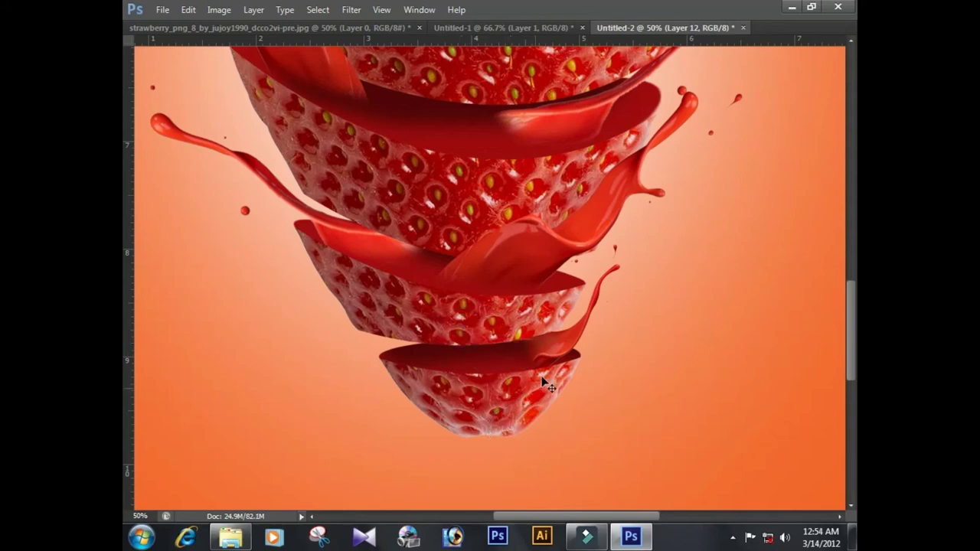
{"action": "left_click_drag", "start_coordinate": [565, 343], "coordinate": [458, 355]}
{"action": "key", "text": "ctrl+t"}
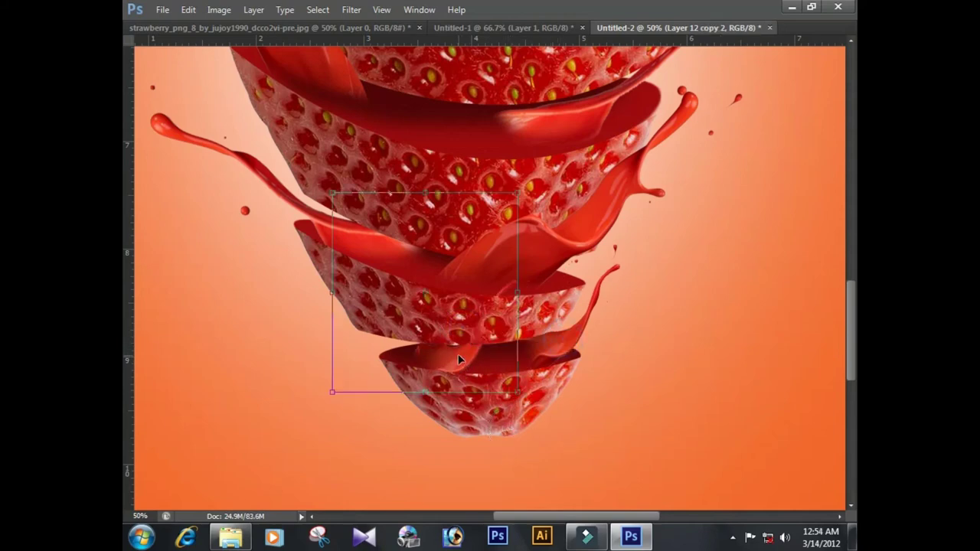
{"action": "right_click", "coordinate": [461, 288]}
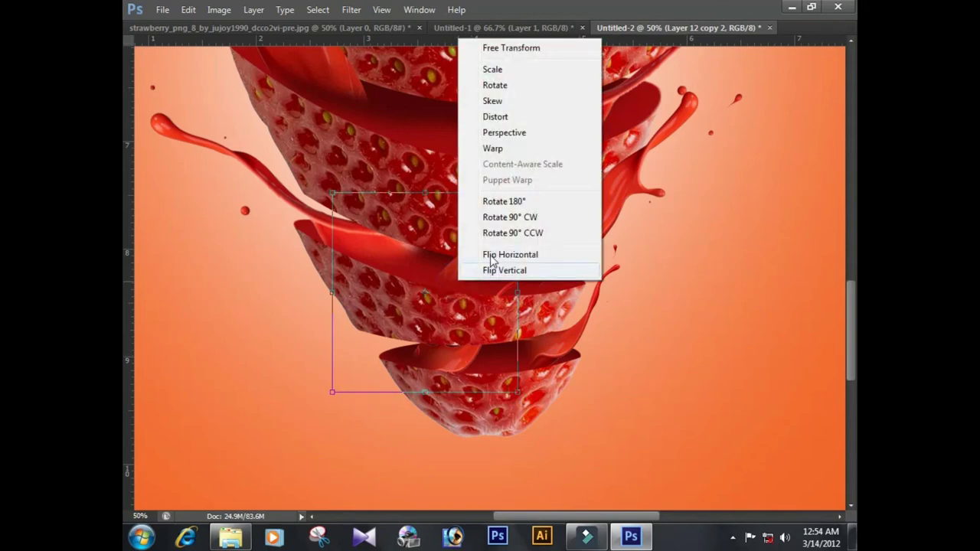
{"action": "left_click", "coordinate": [490, 254]}
{"action": "left_click_drag", "start_coordinate": [494, 306], "coordinate": [471, 310]}
{"action": "left_click_drag", "start_coordinate": [564, 342], "coordinate": [570, 289]}
{"action": "key", "text": "Return"}
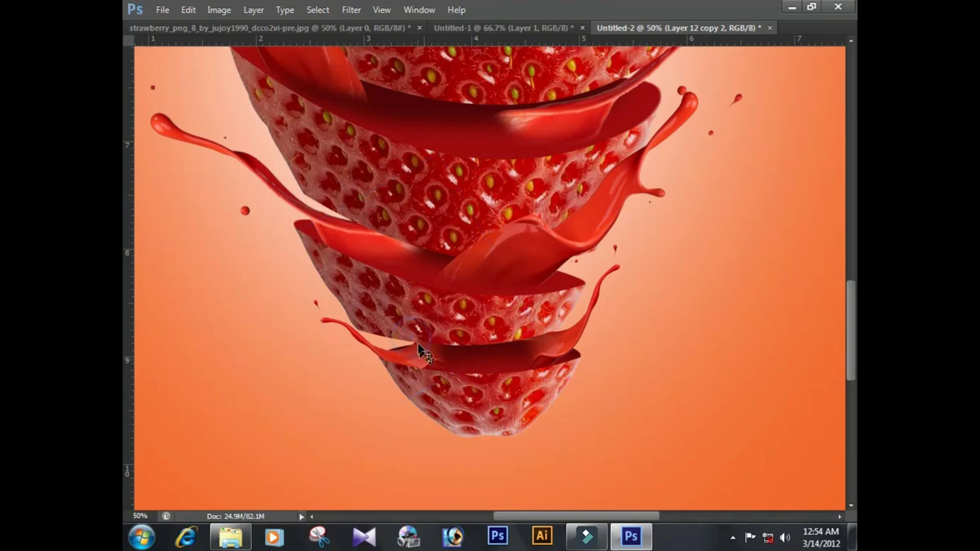
{"action": "key", "text": "ctrl+minus"}
{"action": "key", "text": "ctrl+minus"}
{"action": "key", "text": "ctrl+minus"}
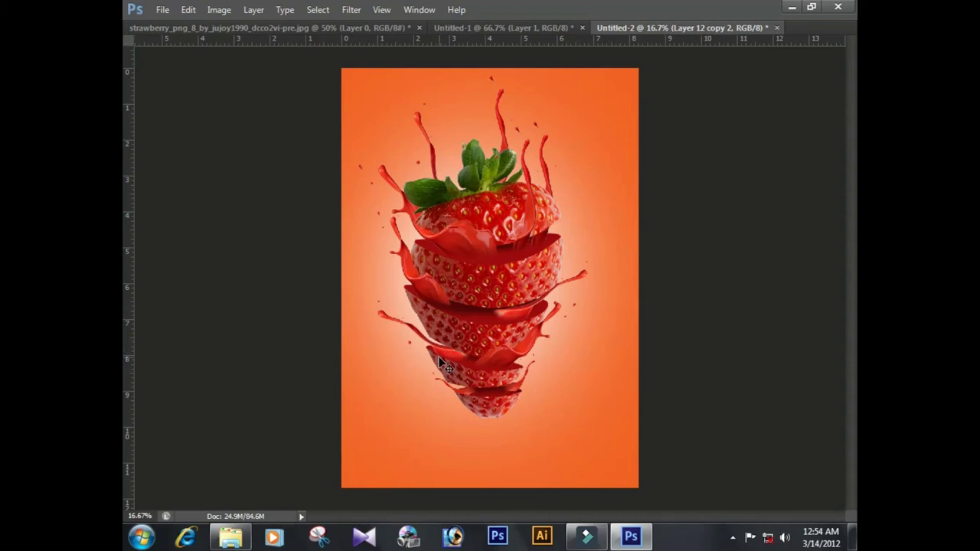
{"action": "scroll", "coordinate": [442, 366], "scroll_direction": "up", "scroll_amount": 1}
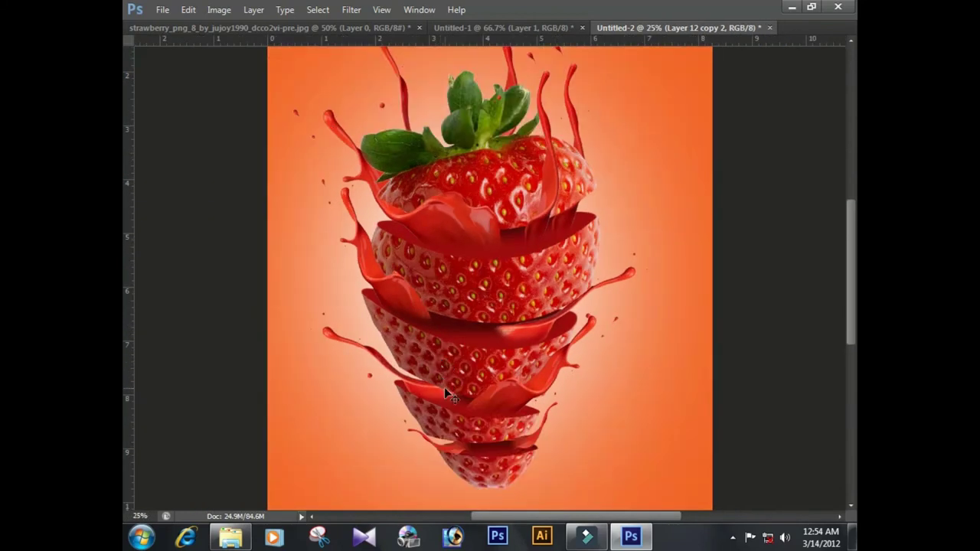
{"action": "scroll", "coordinate": [444, 391], "scroll_direction": "down", "scroll_amount": 2}
{"action": "scroll", "coordinate": [445, 389], "scroll_direction": "down", "scroll_amount": 2}
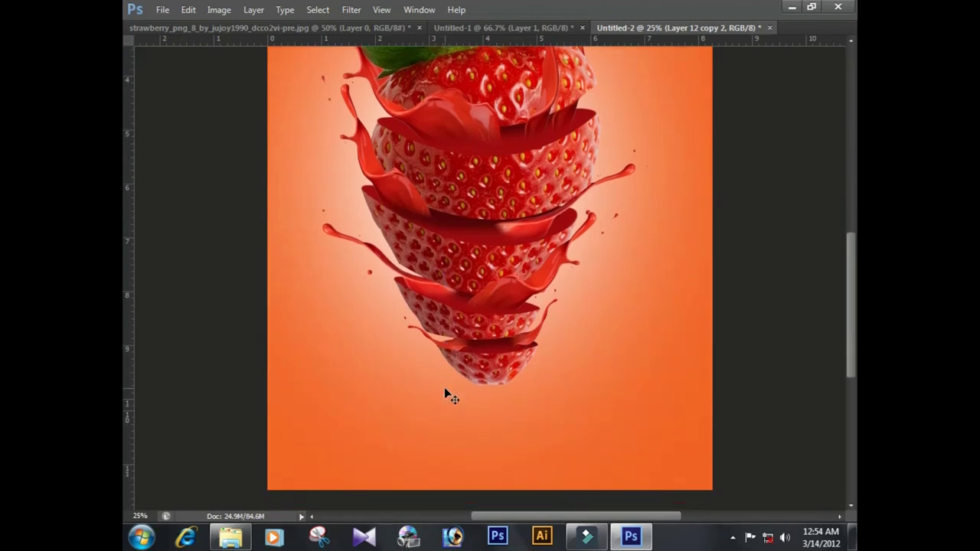
Set the colour to 100% black and paint a large soft dab on a new layer.
{"action": "key", "text": "F6"}
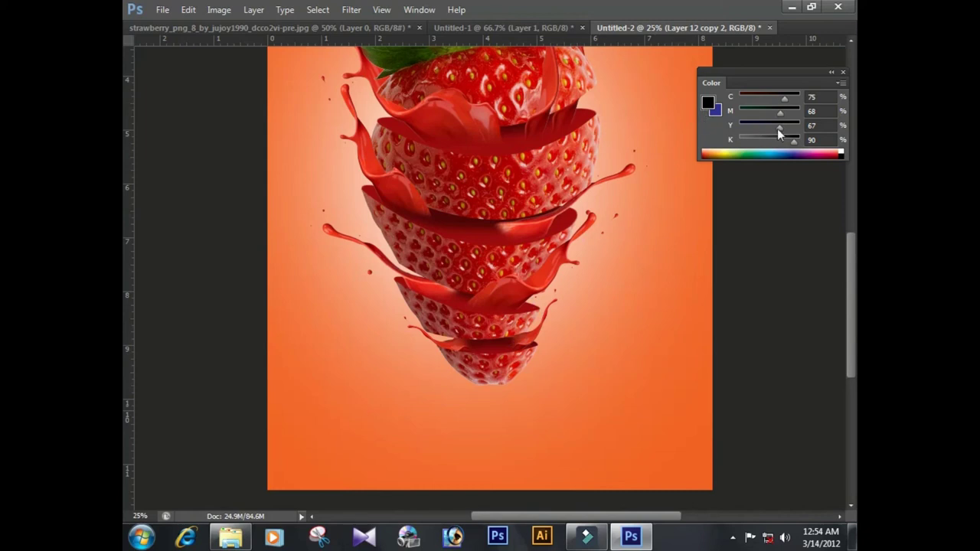
{"action": "left_click", "coordinate": [802, 142]}
{"action": "key", "text": "ctrl+shift+n"}
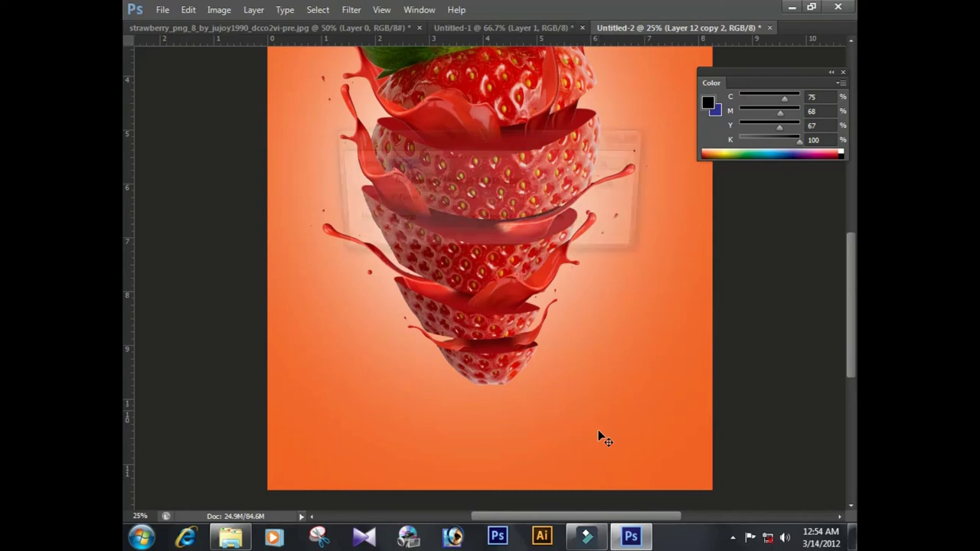
{"action": "key", "text": "Return"}
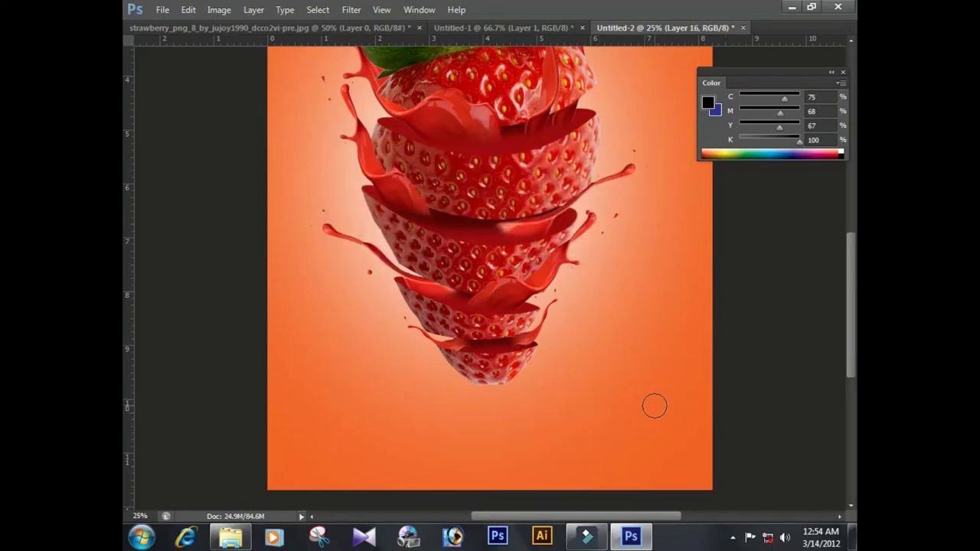
{"action": "key", "text": "bracketright"}
{"action": "key", "text": "bracketright"}
{"action": "key", "text": "bracketright"}
{"action": "key", "text": "bracketright"}
{"action": "key", "text": "bracketright"}
{"action": "key", "text": "bracketright"}
{"action": "key", "text": "bracketright"}
{"action": "key", "text": "bracketright"}
{"action": "left_click", "coordinate": [572, 406]}
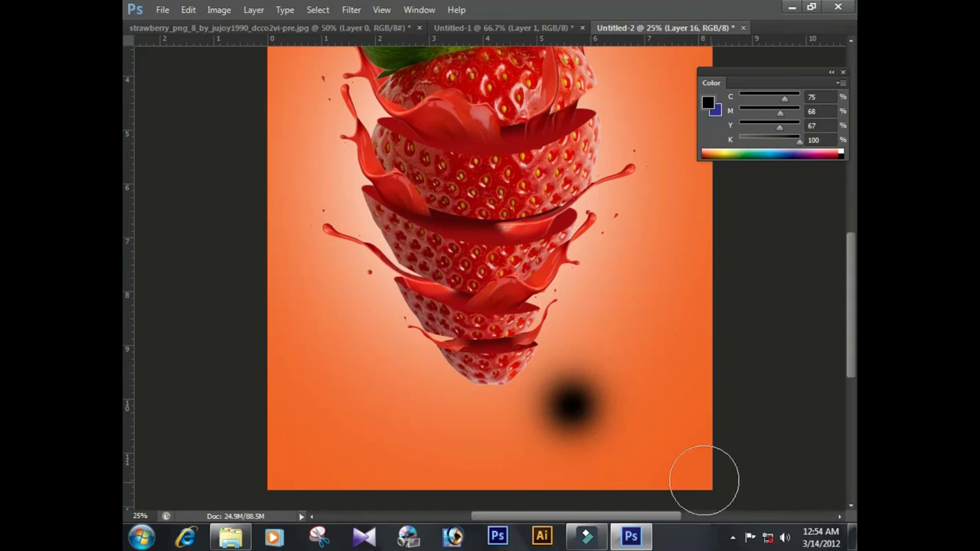
Move the dab under the strawberry and squash it into a wide flat ellipse.
{"action": "key", "text": "v"}
{"action": "mouse_move", "coordinate": [615, 444]}
{"action": "left_mouse_down"}
{"action": "mouse_move", "coordinate": [536, 386]}
{"action": "mouse_move", "coordinate": [561, 398]}
{"action": "left_mouse_up"}
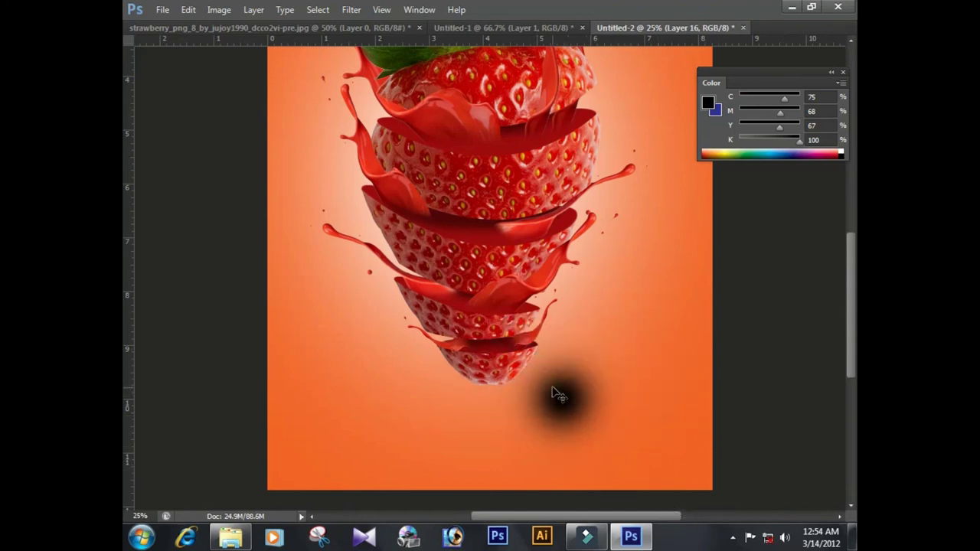
{"action": "key", "text": "ctrl+t"}
{"action": "left_click_drag", "start_coordinate": [563, 324], "coordinate": [563, 365]}
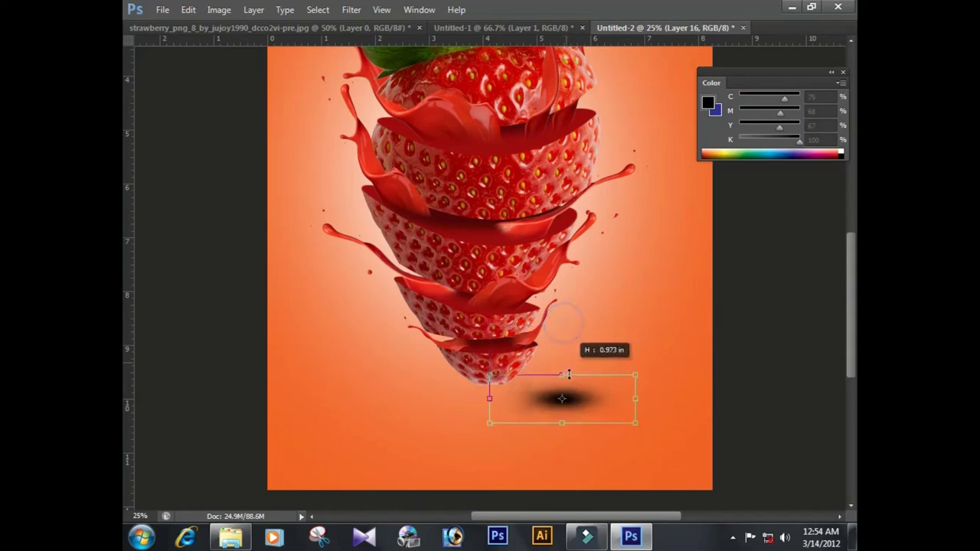
{"action": "left_click_drag", "start_coordinate": [600, 426], "coordinate": [521, 406]}
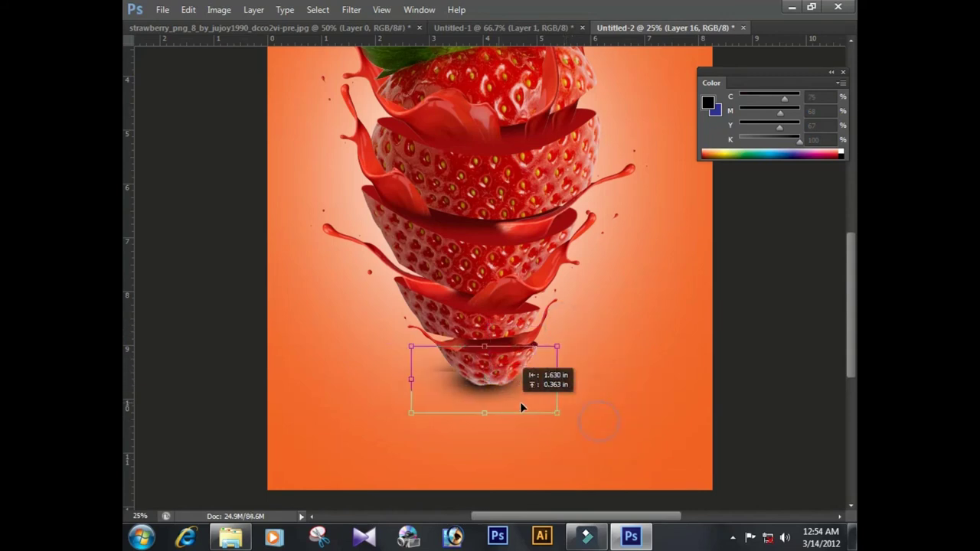
{"action": "left_click_drag", "start_coordinate": [558, 379], "coordinate": [635, 380]}
{"action": "left_click_drag", "start_coordinate": [490, 413], "coordinate": [500, 427]}
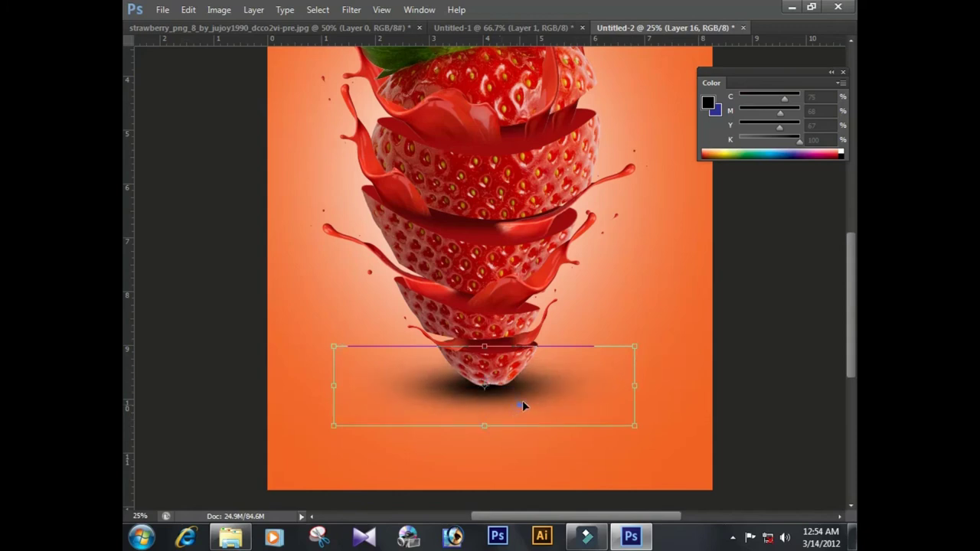
{"action": "key", "text": "Return"}
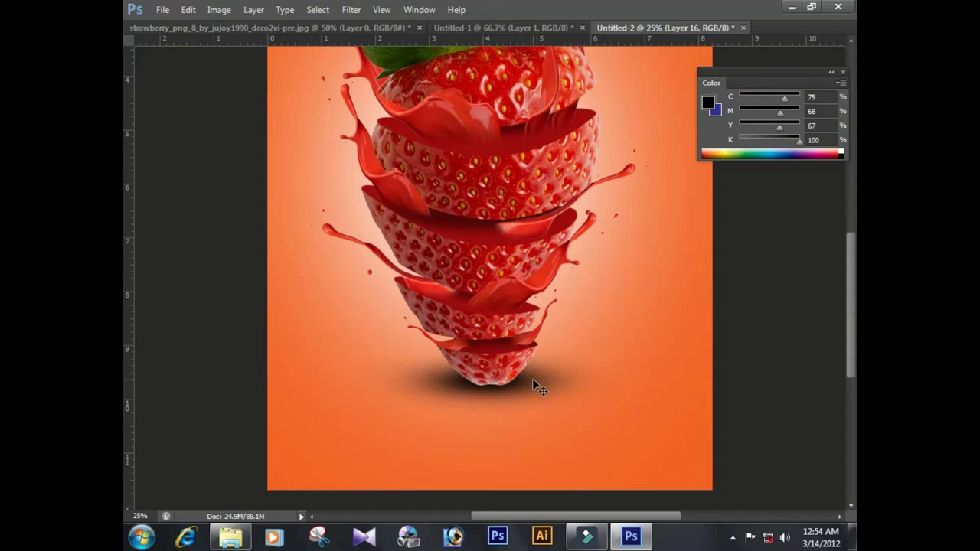
Set the shadow layer's opacity to 70%.
{"action": "key", "text": "6"}
{"action": "key", "text": "7"}
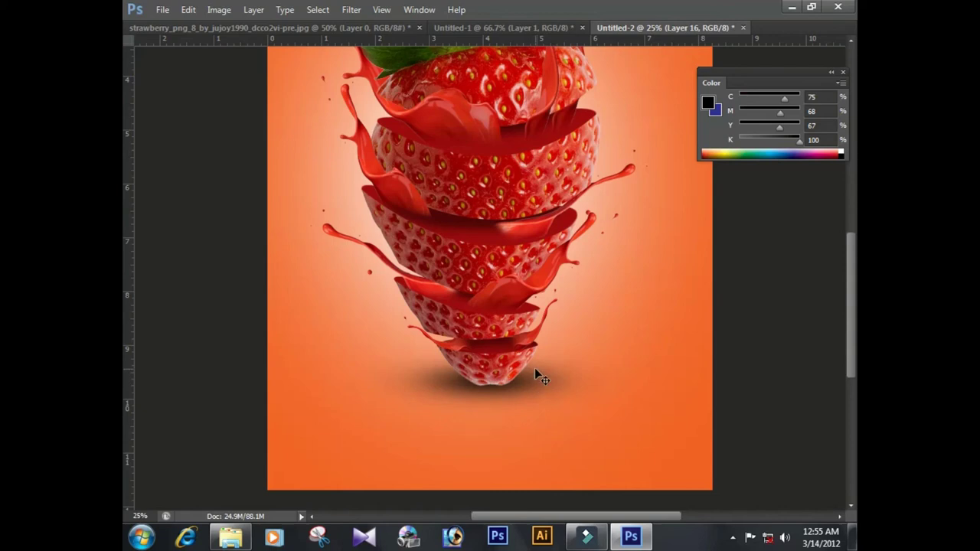
{"action": "key", "text": "ctrl+0"}
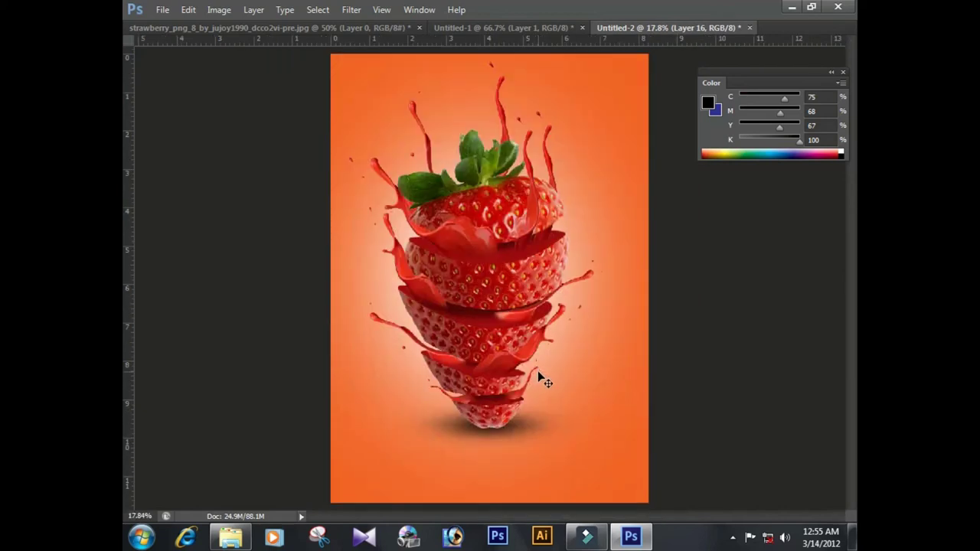
Select Layer 1 in the Layers panel and apply Lock All.
{"action": "key", "text": "ctrl+minus"}
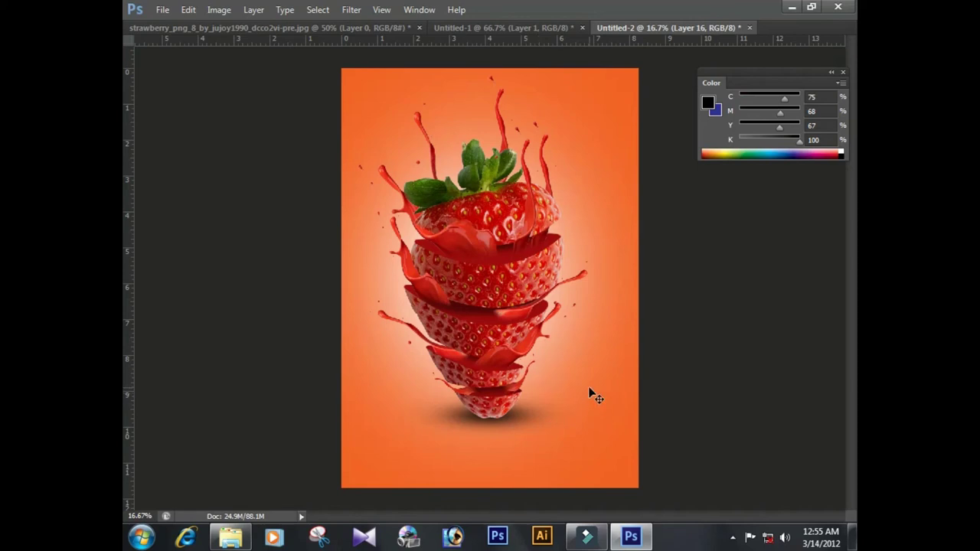
{"action": "key", "text": "F7"}
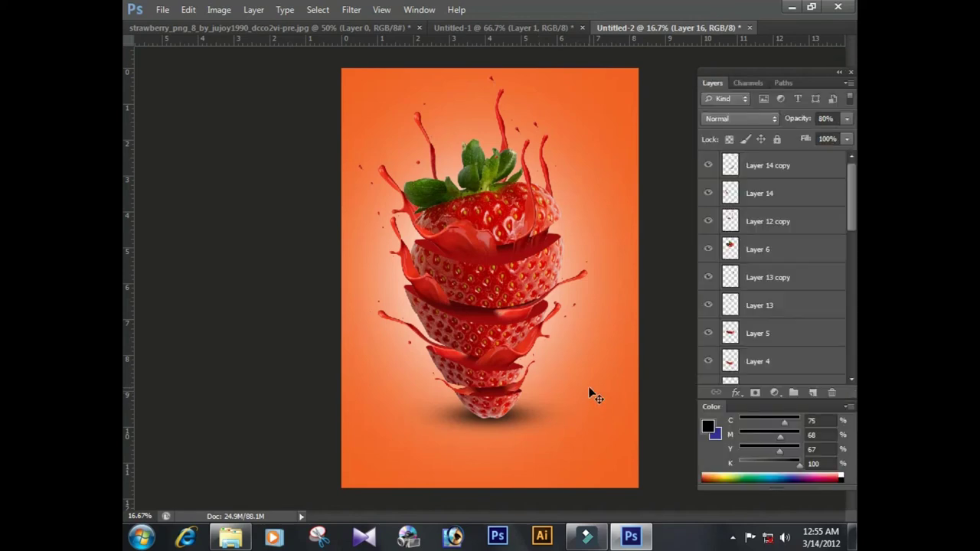
{"action": "scroll", "coordinate": [777, 278], "scroll_direction": "down", "scroll_amount": 3}
{"action": "scroll", "coordinate": [779, 278], "scroll_direction": "down", "scroll_amount": 2}
{"action": "scroll", "coordinate": [780, 277], "scroll_direction": "down", "scroll_amount": 3}
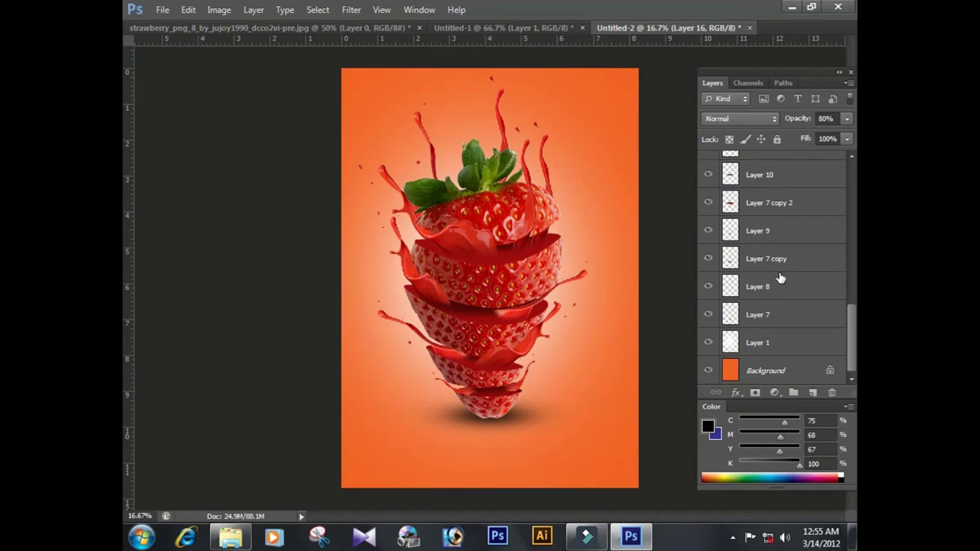
{"action": "left_click", "coordinate": [756, 373]}
{"action": "left_click", "coordinate": [760, 342]}
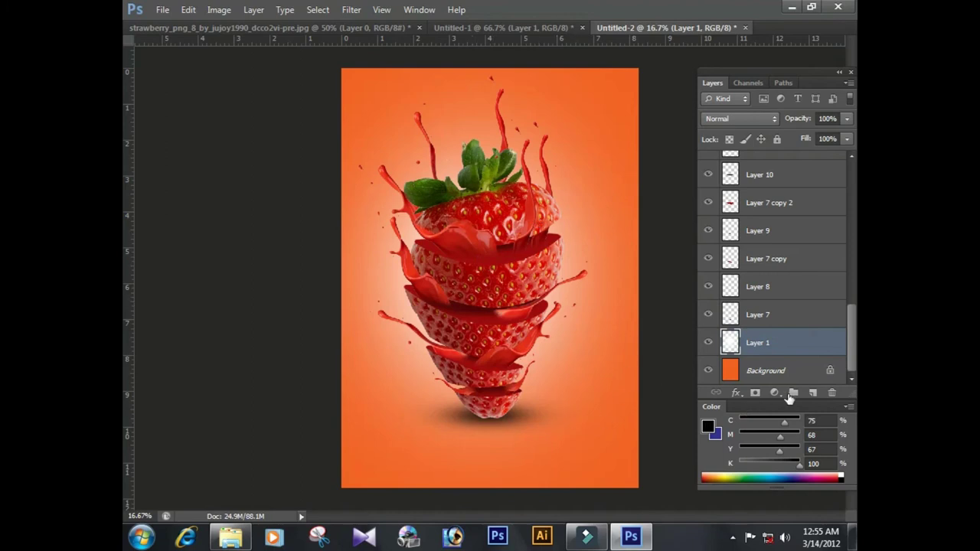
{"action": "left_click_drag", "start_coordinate": [810, 372], "coordinate": [768, 335]}
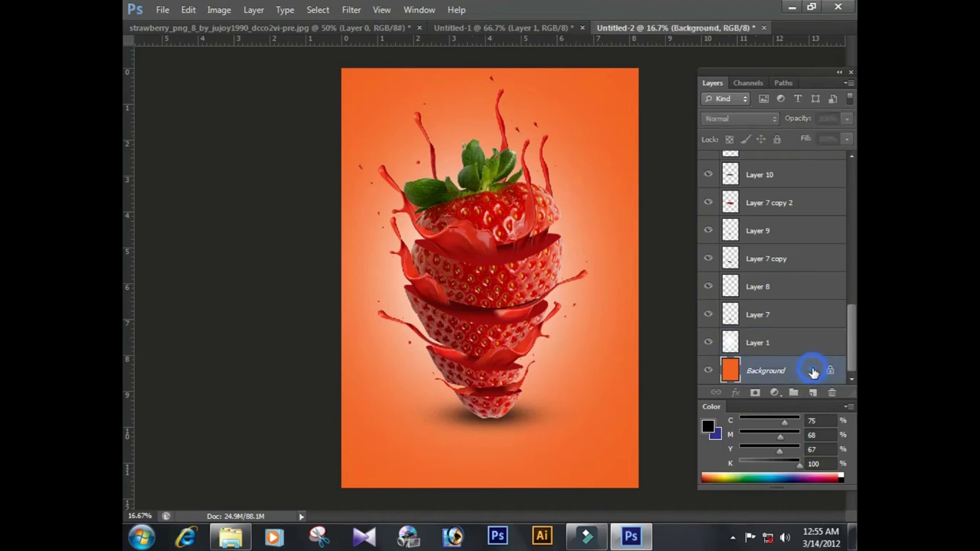
{"action": "left_click", "coordinate": [768, 336]}
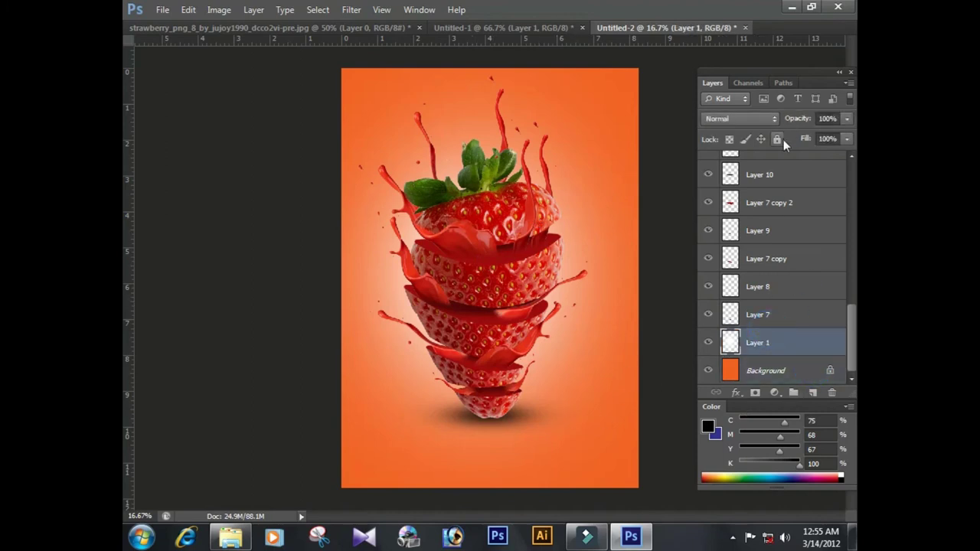
{"action": "left_click", "coordinate": [778, 138]}
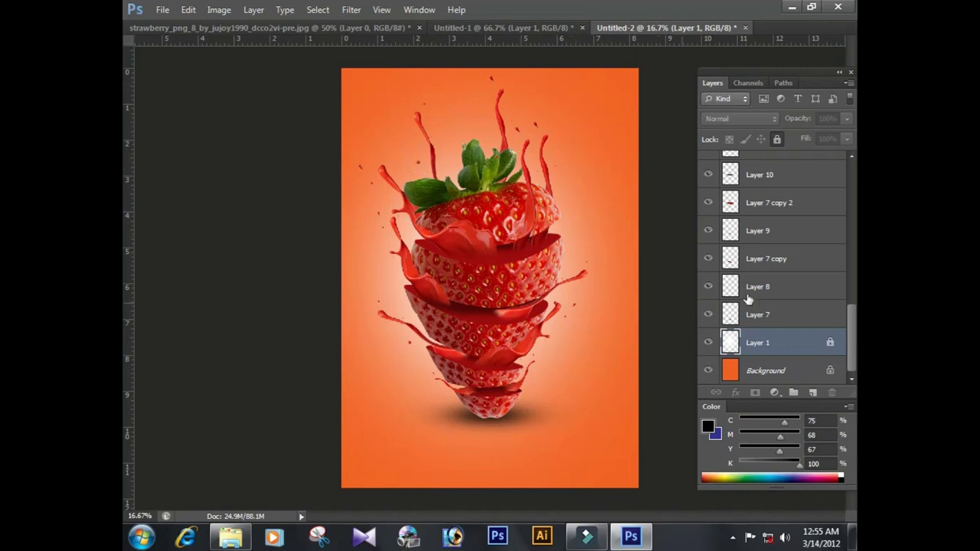
Select all strawberry, splash and shadow layers and scale them down together.
{"action": "left_click_drag", "start_coordinate": [333, 64], "coordinate": [616, 453]}
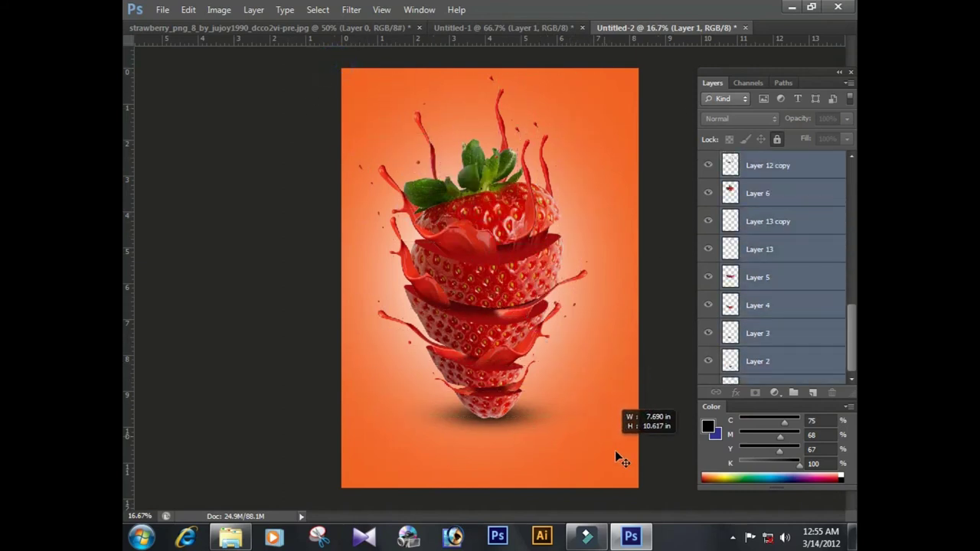
{"action": "left_click_drag", "start_coordinate": [616, 452], "coordinate": [640, 481]}
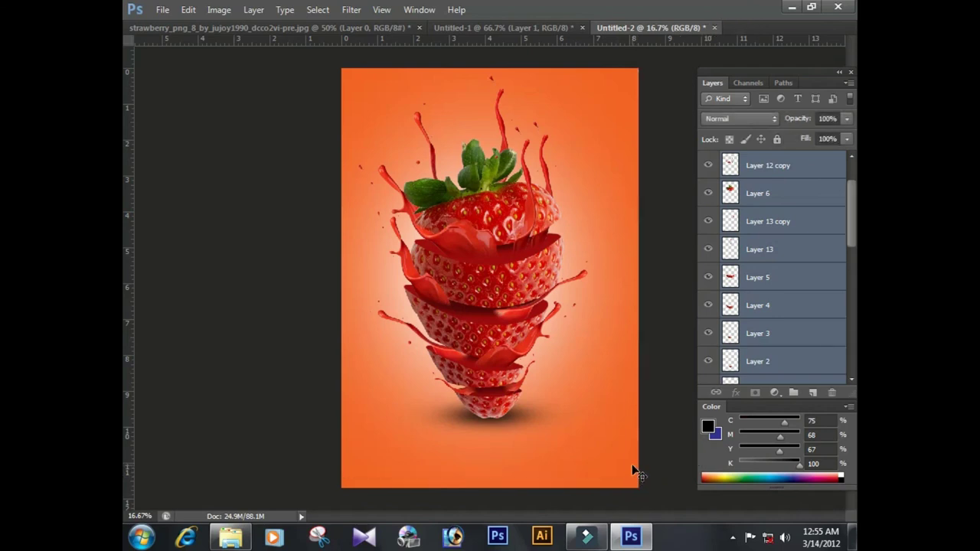
{"action": "key", "text": "ctrl+t"}
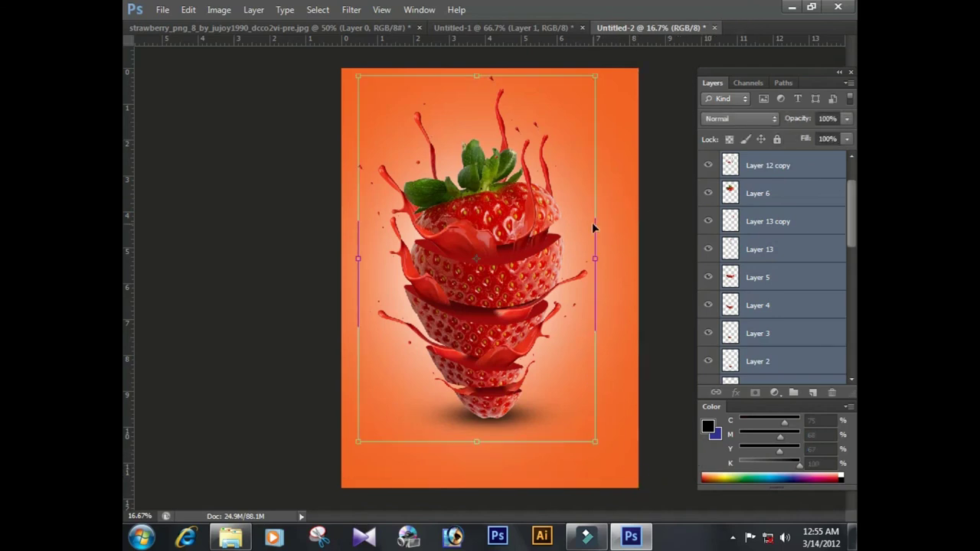
{"action": "left_click_drag", "start_coordinate": [596, 441], "coordinate": [580, 420]}
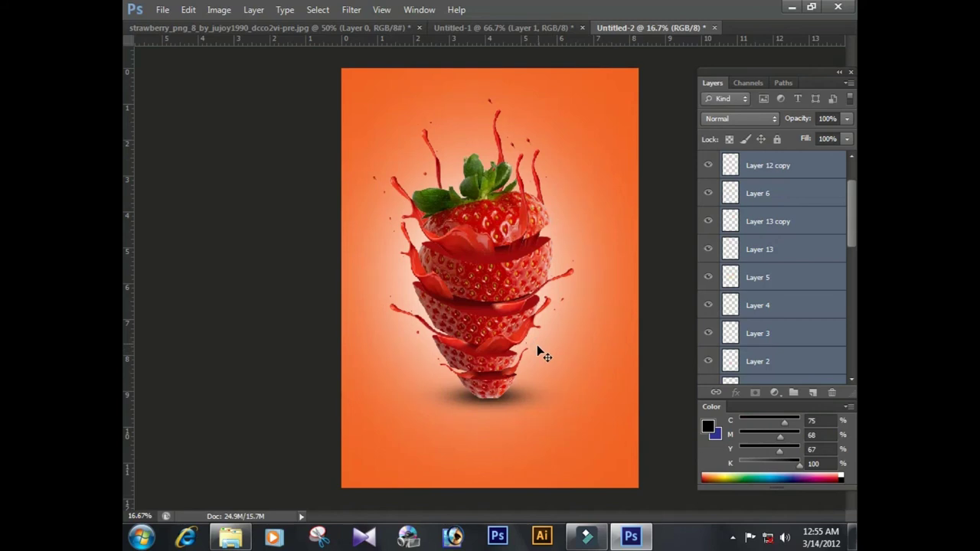
{"action": "key", "text": "ctrl+minus"}
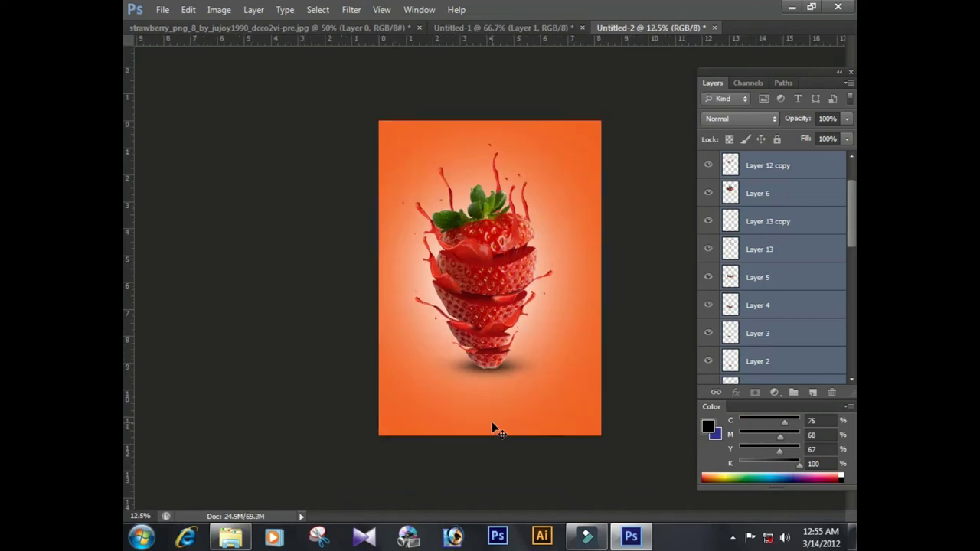
Choose the Rounded Rectangle tool in Shape mode.
{"action": "key", "text": "ctrl+plus"}
{"action": "key", "text": "ctrl+minus"}
{"action": "key", "text": "Tab"}
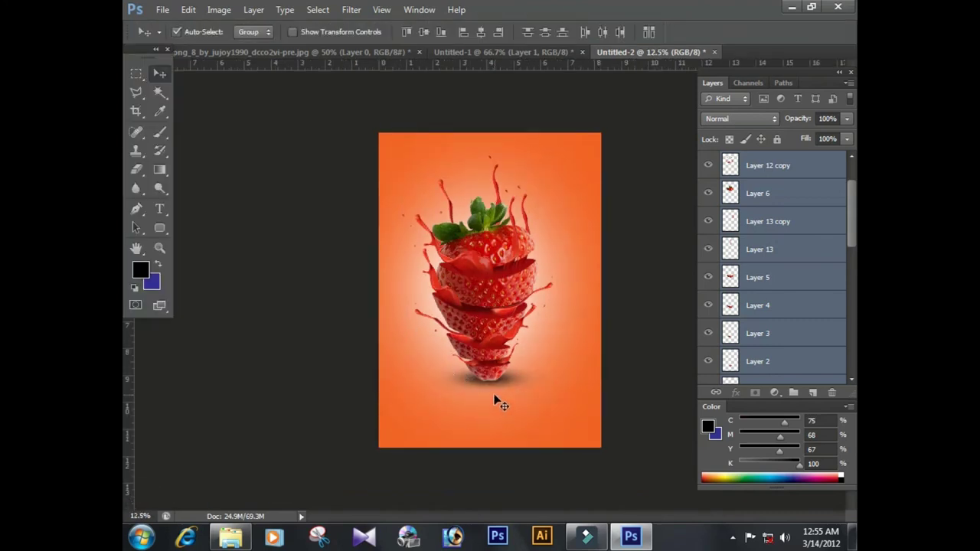
{"action": "key", "text": "shift+Tab"}
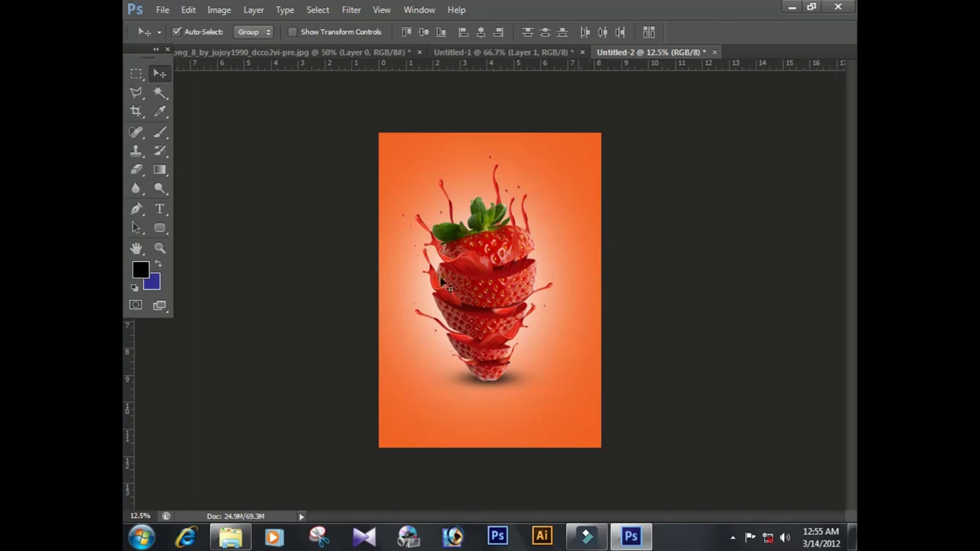
{"action": "left_click", "coordinate": [161, 229]}
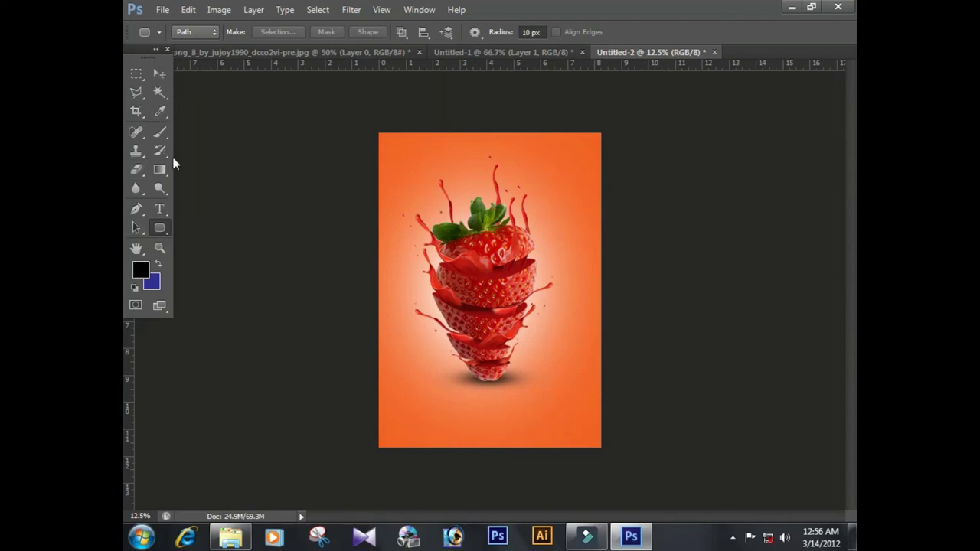
{"action": "left_click", "coordinate": [191, 32]}
{"action": "left_click", "coordinate": [188, 43]}
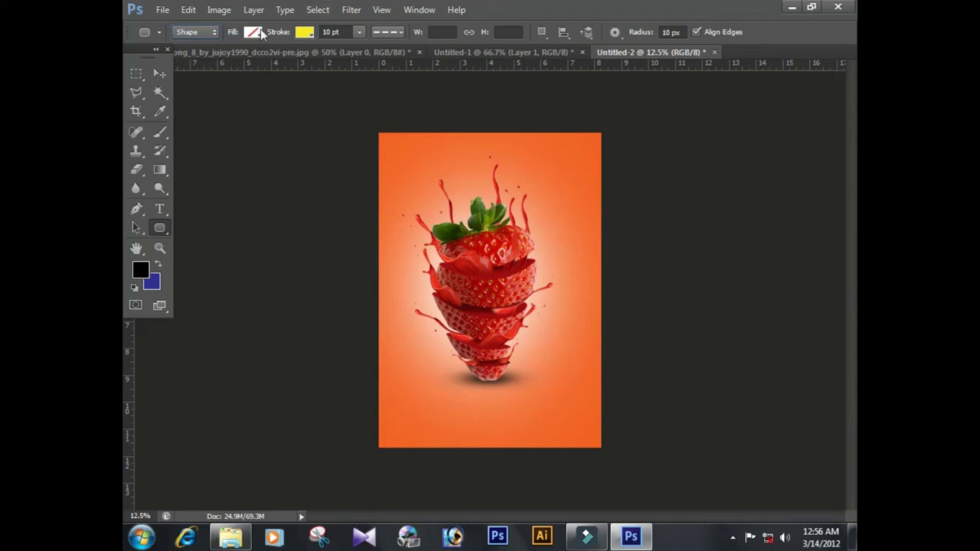
Give the shape a white 10 pt dashed stroke and a 30 px corner radius.
{"action": "left_click", "coordinate": [310, 32]}
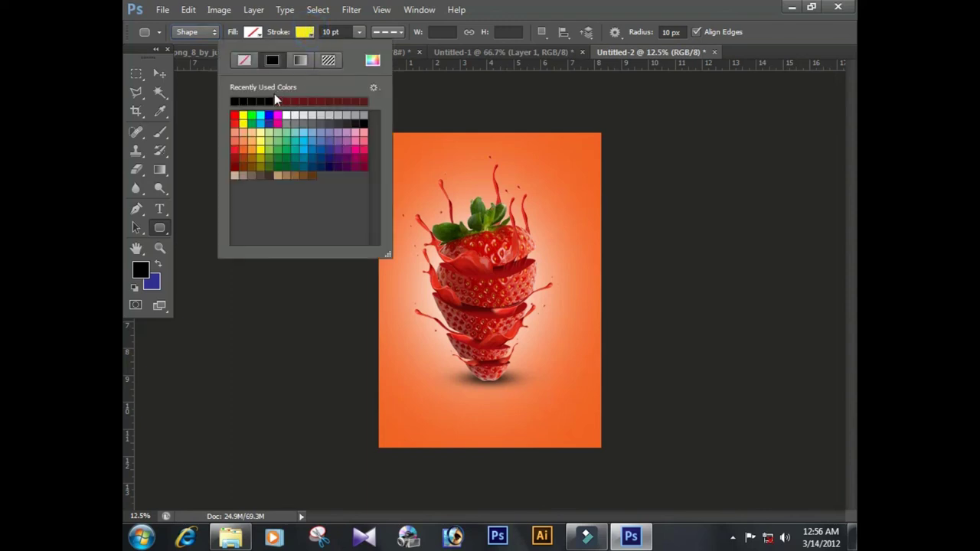
{"action": "left_click", "coordinate": [287, 115]}
{"action": "key", "text": "Return"}
{"action": "left_click", "coordinate": [450, 34]}
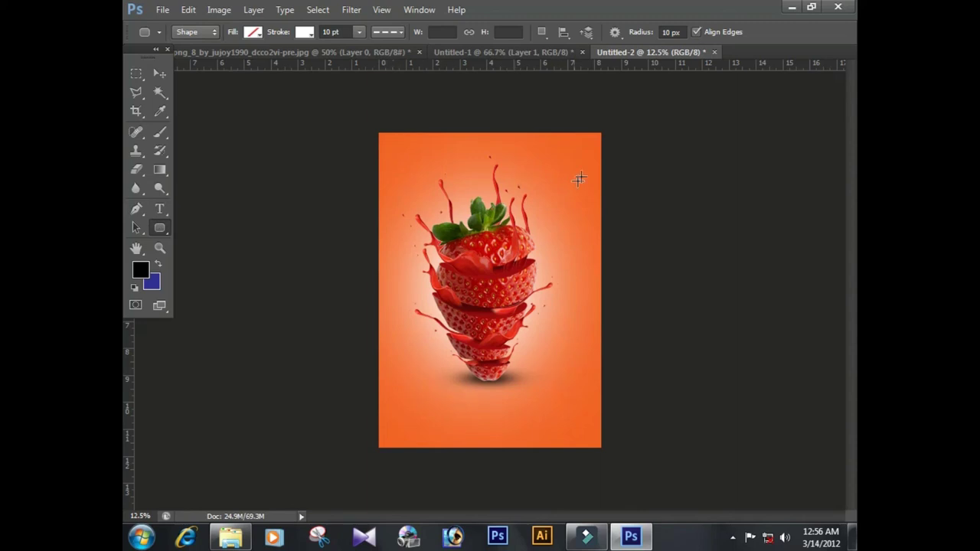
{"action": "left_click", "coordinate": [684, 33]}
{"action": "type", "text": "30"}
{"action": "key", "text": "Return"}
{"action": "left_click_drag", "start_coordinate": [389, 147], "coordinate": [591, 433]}
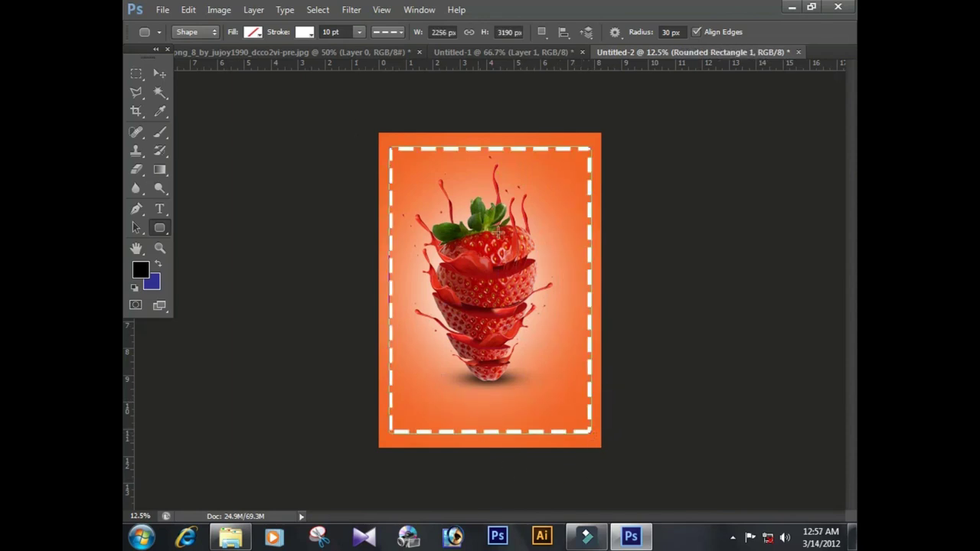
{"action": "left_click", "coordinate": [342, 31]}
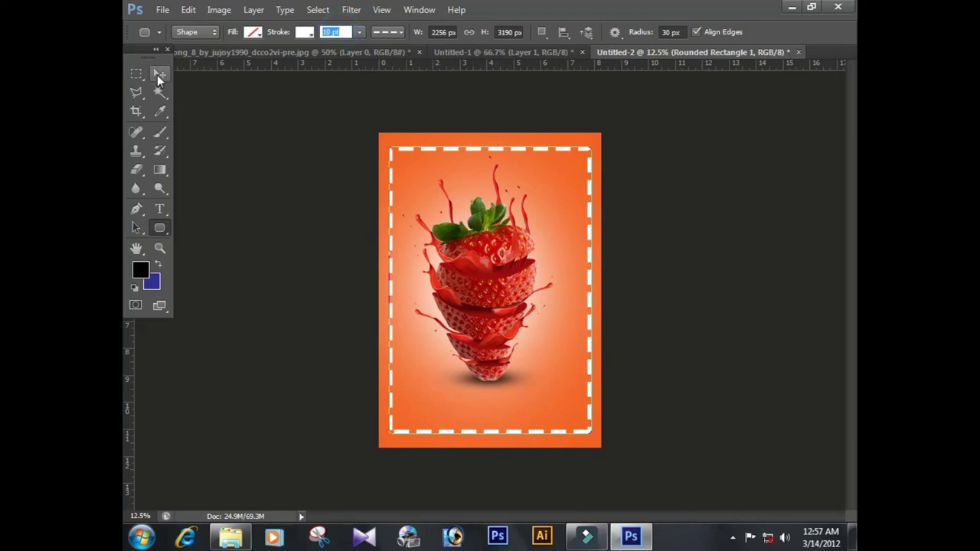
{"action": "type", "text": "3"}
{"action": "key", "text": "Return"}
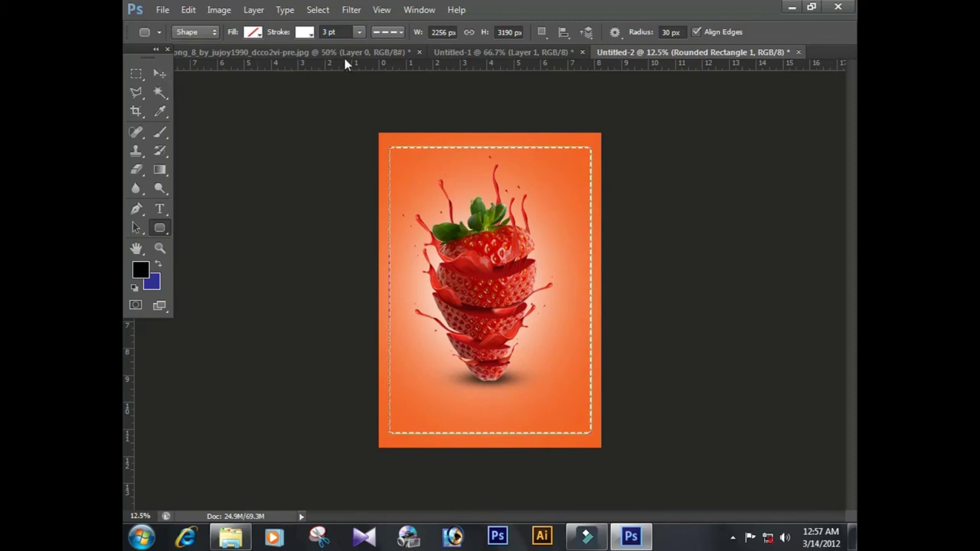
{"action": "left_click", "coordinate": [160, 73]}
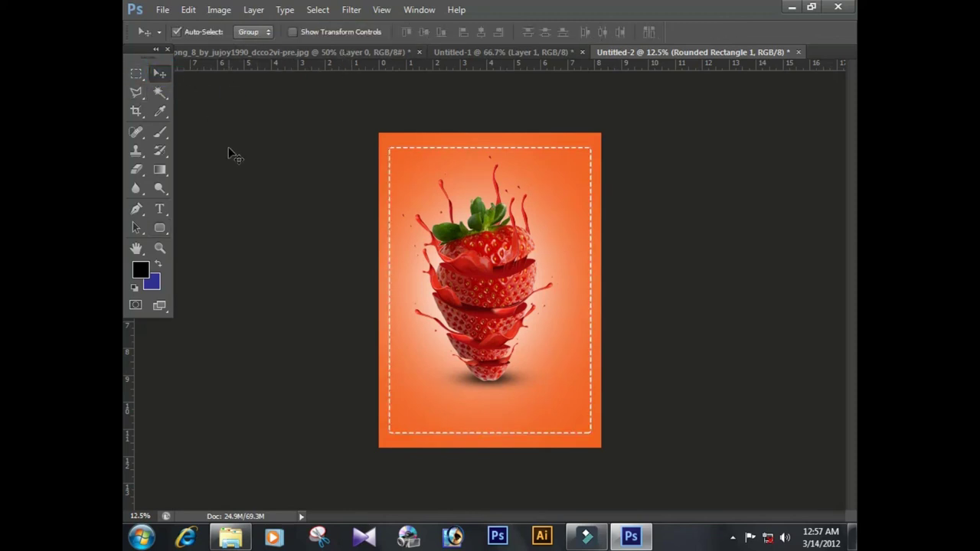
{"action": "left_click", "coordinate": [230, 149]}
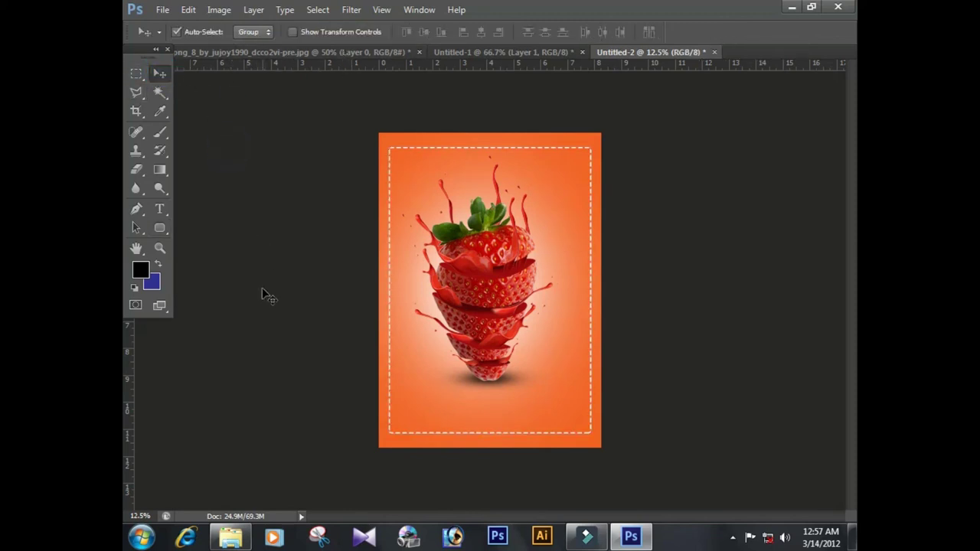
{"action": "left_click", "coordinate": [554, 150]}
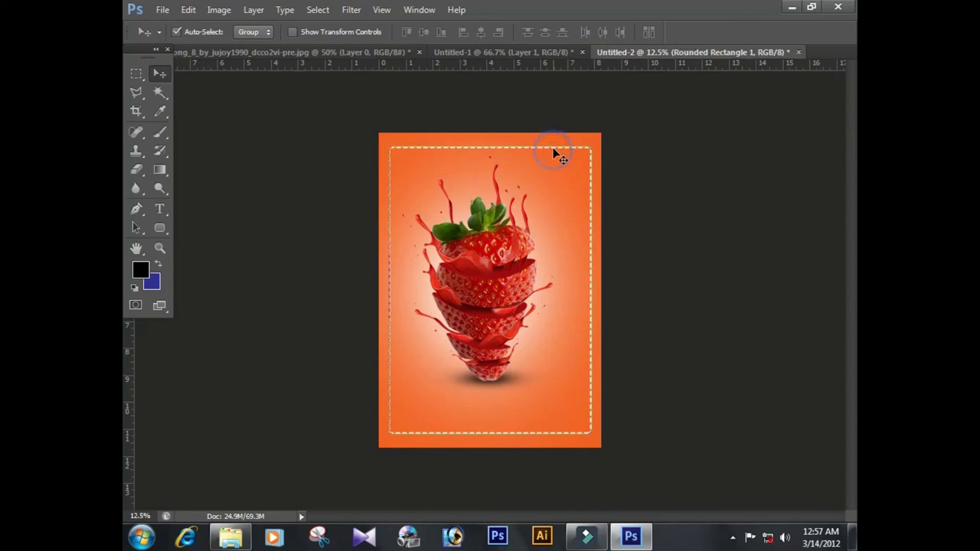
{"action": "left_click", "coordinate": [660, 262]}
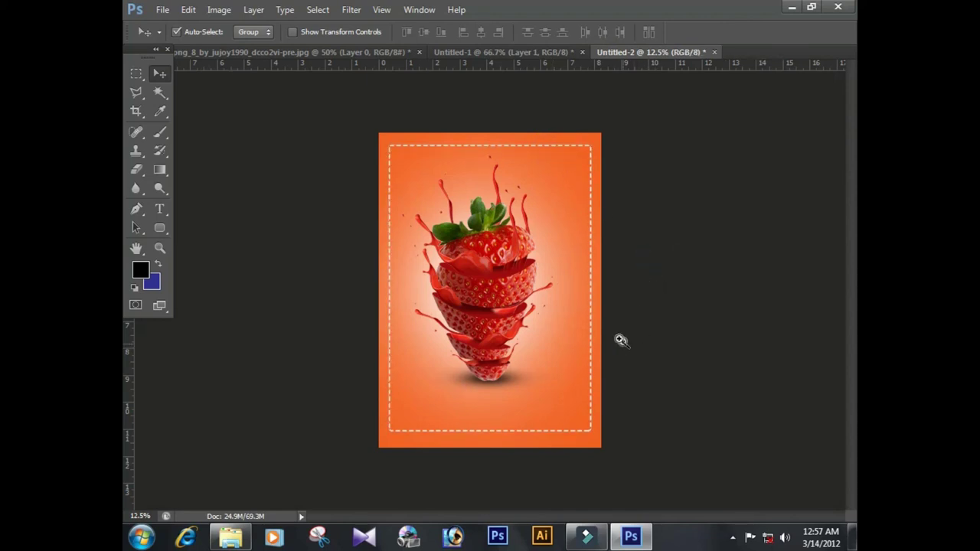
{"action": "mouse_move", "coordinate": [381, 273]}
{"action": "left_mouse_down"}
{"action": "mouse_move", "coordinate": [707, 432]}
{"action": "mouse_move", "coordinate": [422, 298]}
{"action": "left_mouse_up"}
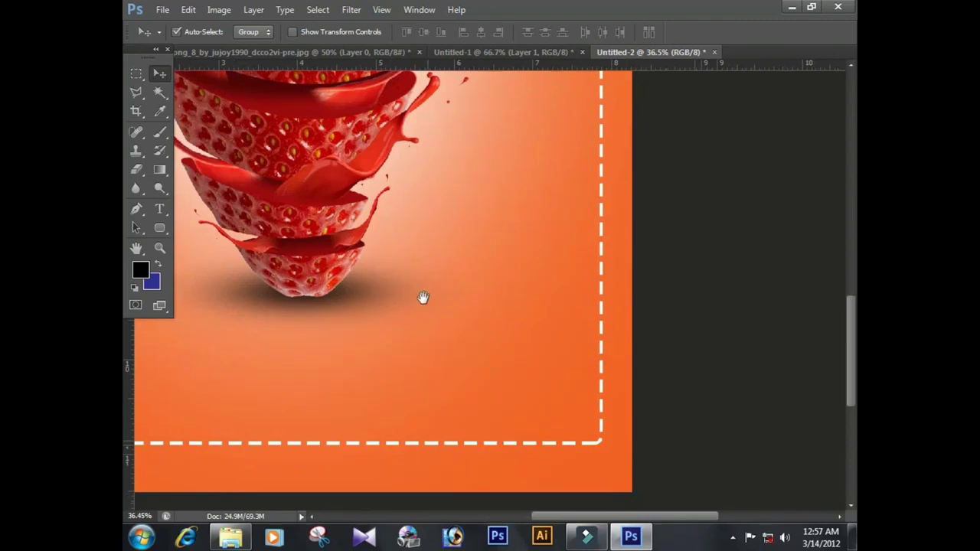
Type 'The Strawberry' below the strawberry, commit it, and narrow it horizontally.
{"action": "left_click", "coordinate": [164, 211]}
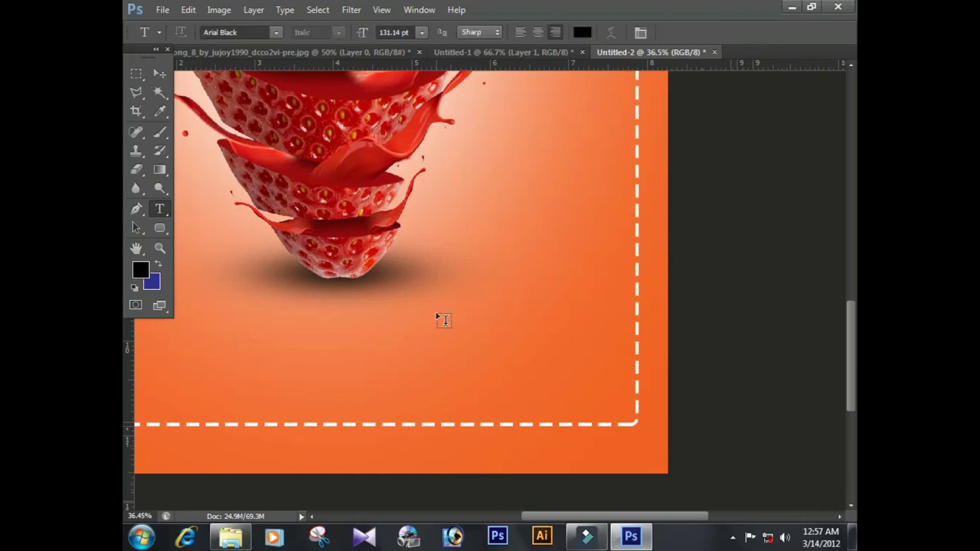
{"action": "left_click", "coordinate": [407, 331]}
{"action": "type", "text": "The "}
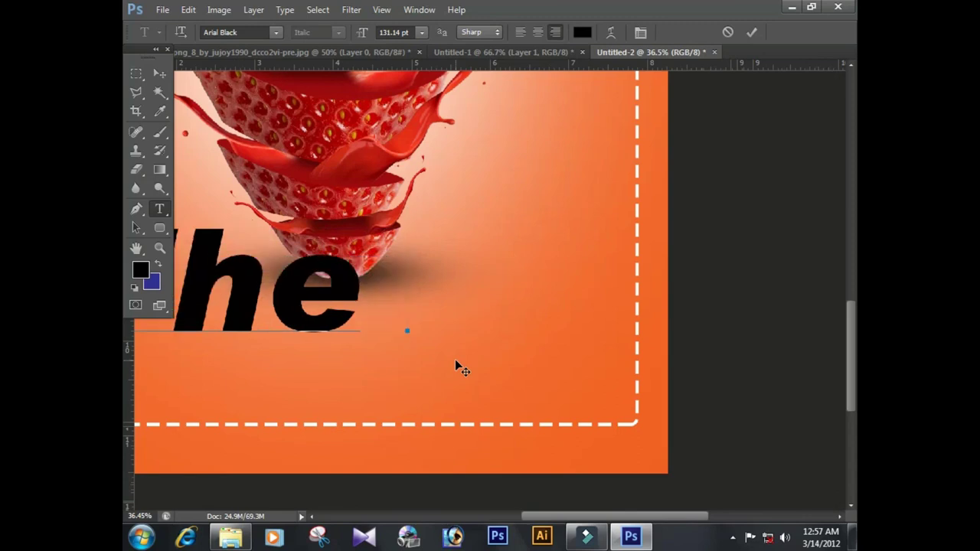
{"action": "type", "text": "S"}
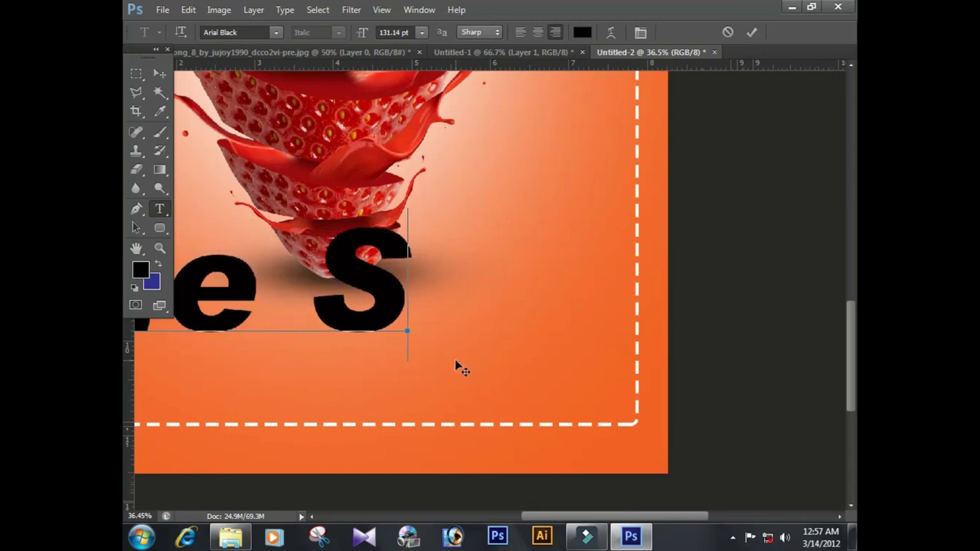
{"action": "type", "text": "tra"}
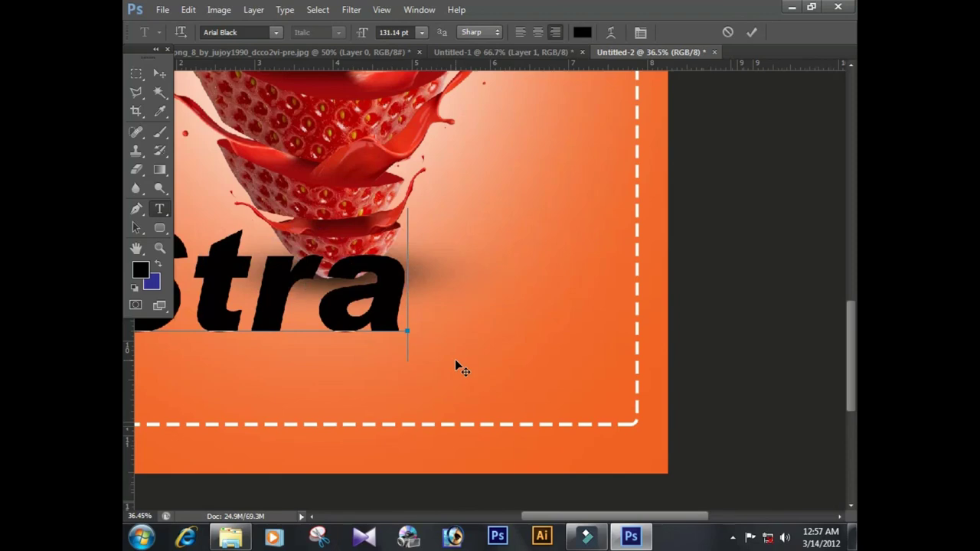
{"action": "type", "text": "wberry"}
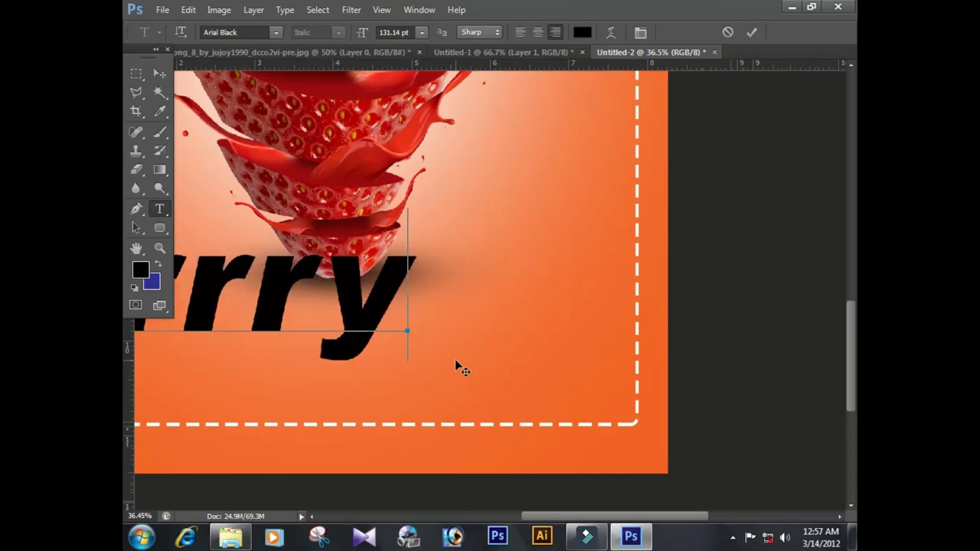
{"action": "key", "text": "ctrl+minus"}
{"action": "key", "text": "ctrl+minus"}
{"action": "key", "text": "ctrl+minus"}
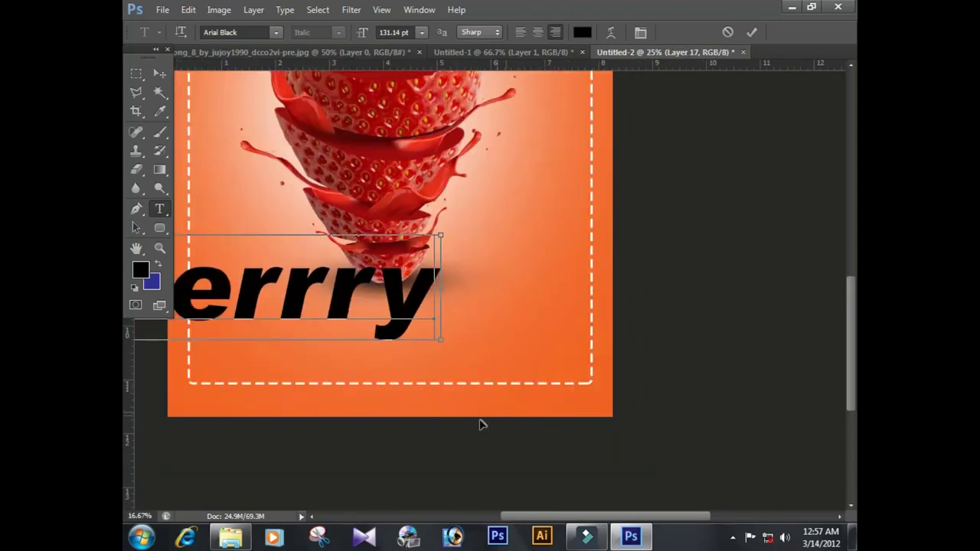
{"action": "mouse_move", "coordinate": [353, 334]}
{"action": "left_mouse_down"}
{"action": "mouse_move", "coordinate": [490, 330]}
{"action": "mouse_move", "coordinate": [513, 317]}
{"action": "left_mouse_up"}
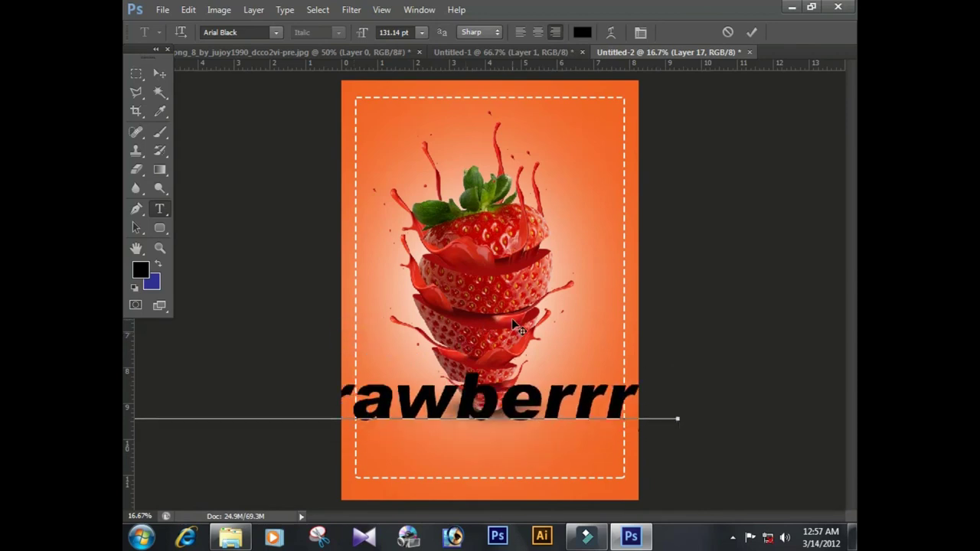
{"action": "key", "text": "ctrl+Return"}
{"action": "key", "text": "ctrl+t"}
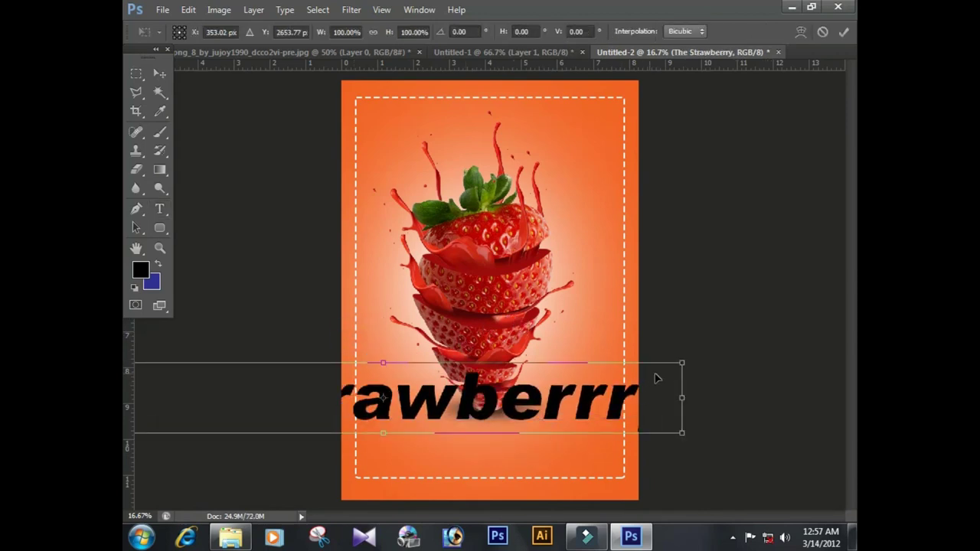
{"action": "left_click_drag", "start_coordinate": [682, 397], "coordinate": [599, 397]}
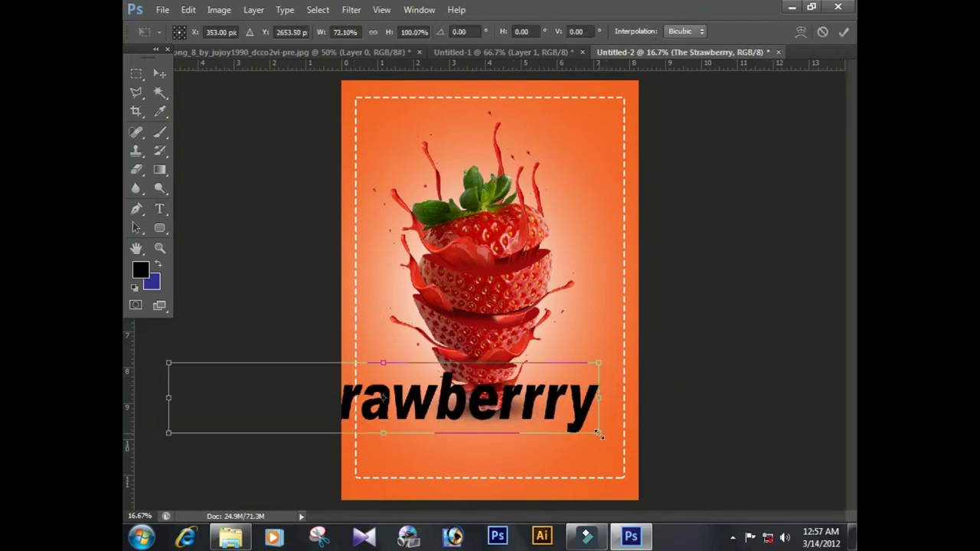
Scale the title down and move it toward the lower left.
{"action": "left_click_drag", "start_coordinate": [599, 434], "coordinate": [520, 414]}
{"action": "mouse_move", "coordinate": [464, 400]}
{"action": "left_mouse_down"}
{"action": "mouse_move", "coordinate": [586, 438]}
{"action": "mouse_move", "coordinate": [575, 445]}
{"action": "left_mouse_up"}
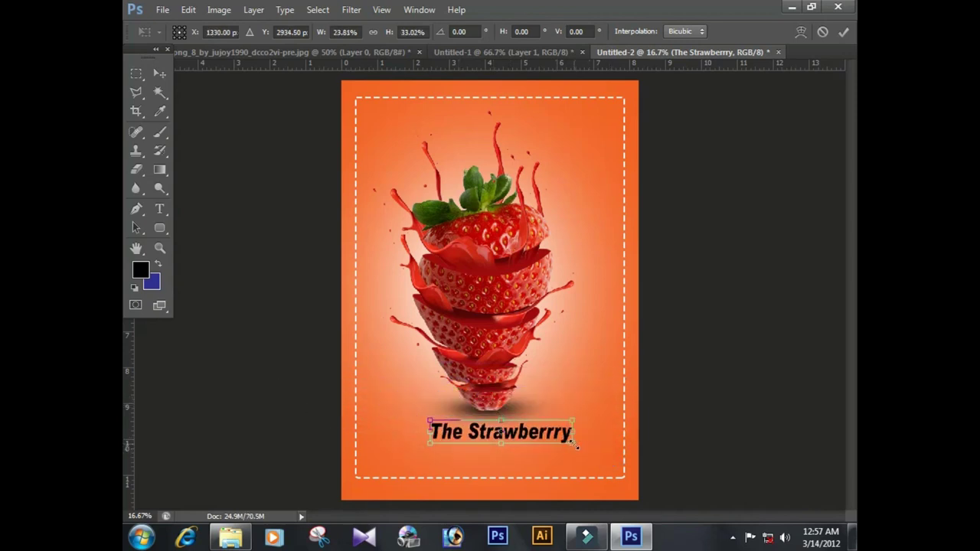
{"action": "key", "text": "Return"}
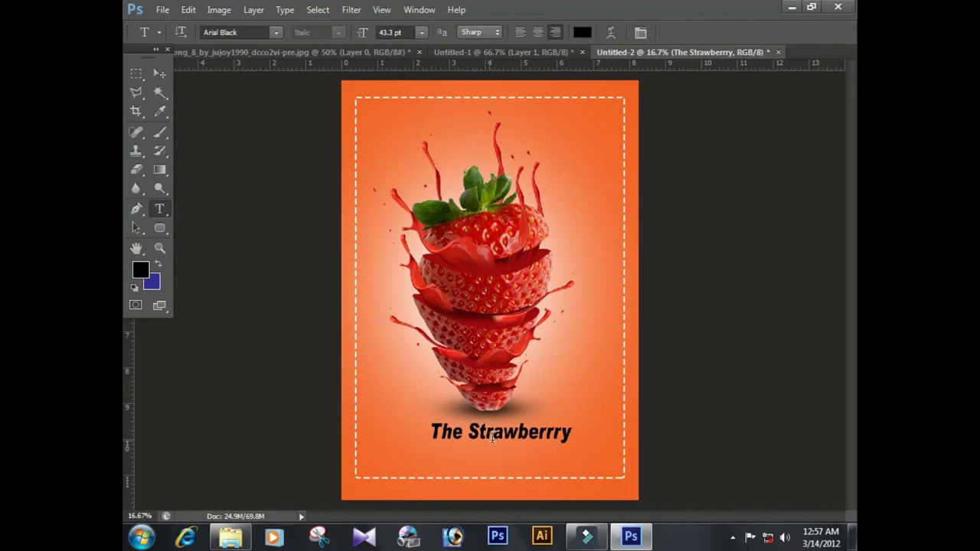
{"action": "left_click_drag", "start_coordinate": [494, 440], "coordinate": [537, 443]}
Break the title into 'The' and 'Strawberry' lines, left-align, and place it bottom-left.
{"action": "left_click", "coordinate": [488, 448]}
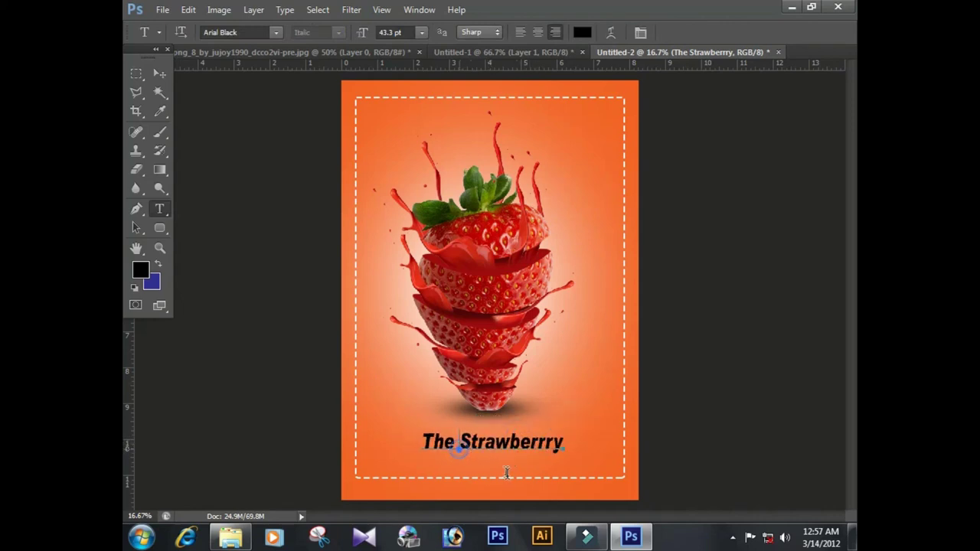
{"action": "key", "text": "BackSpace"}
{"action": "key", "text": "Return"}
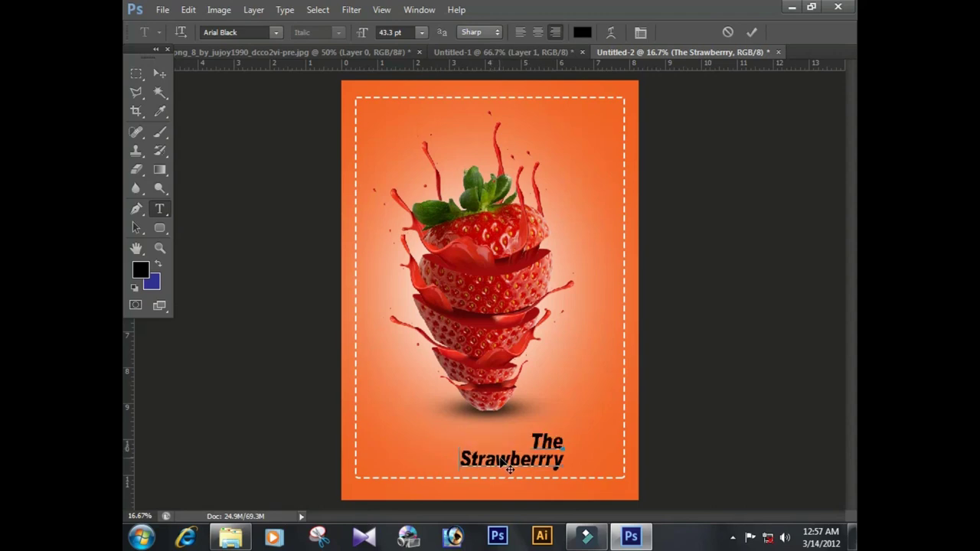
{"action": "key", "text": "ctrl"}
{"action": "key", "text": "ctrl+a"}
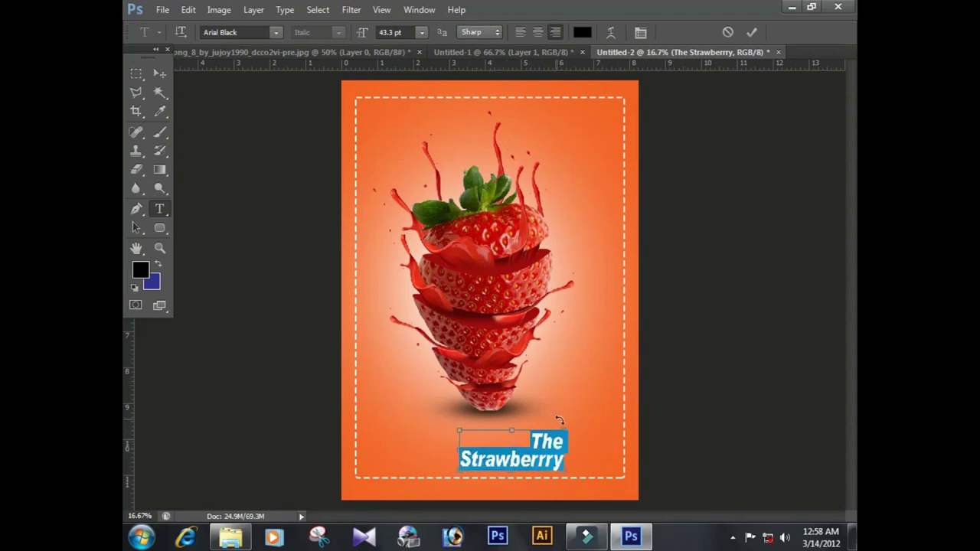
{"action": "key", "text": "ctrl+shift+l"}
{"action": "left_click_drag", "start_coordinate": [592, 388], "coordinate": [393, 392]}
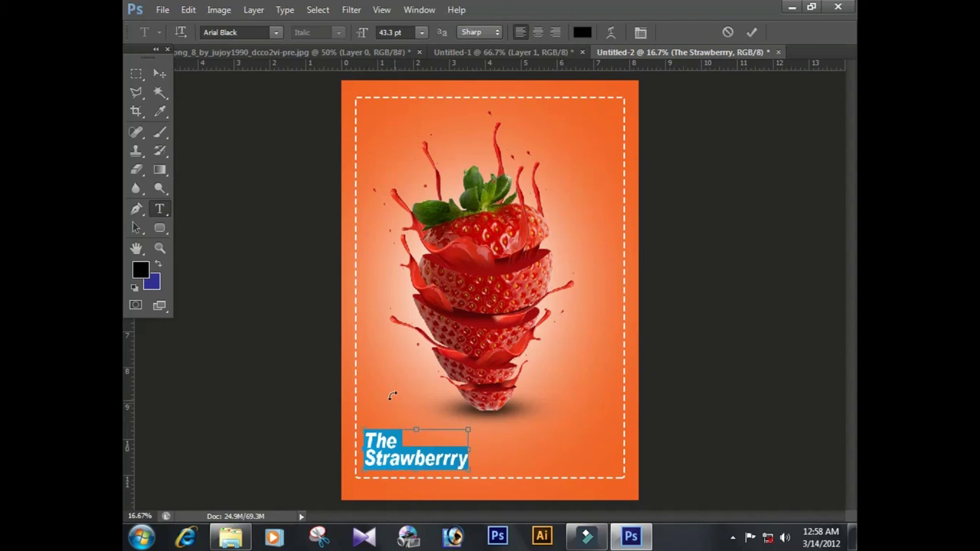
{"action": "key", "text": "ctrl+Return"}
{"action": "left_click", "coordinate": [248, 32]}
Preview a few fonts on the title and set its text colour to white.
{"action": "key", "text": "Down"}
{"action": "key", "text": "Down"}
{"action": "key", "text": "Down"}
{"action": "key", "text": "Down"}
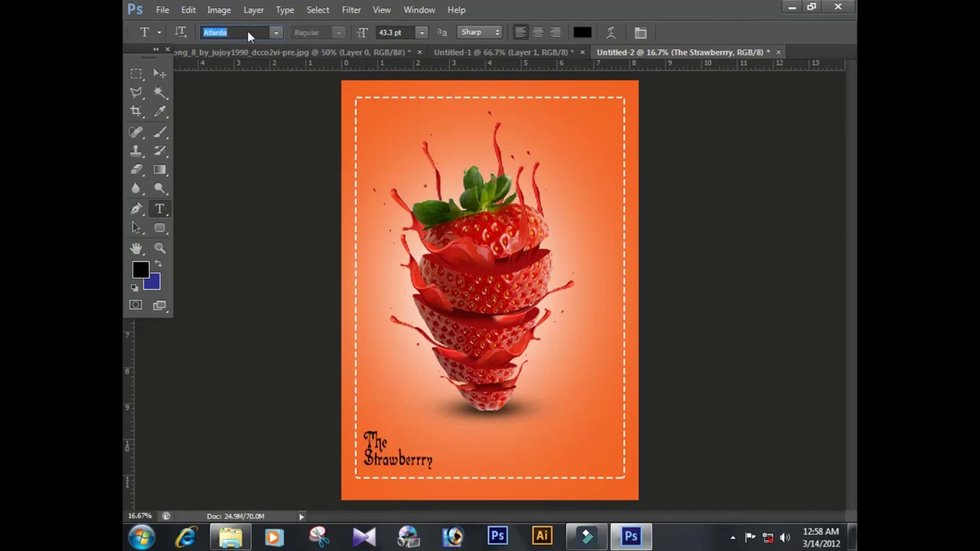
{"action": "key", "text": "Down"}
{"action": "key", "text": "Down"}
{"action": "key", "text": "Down"}
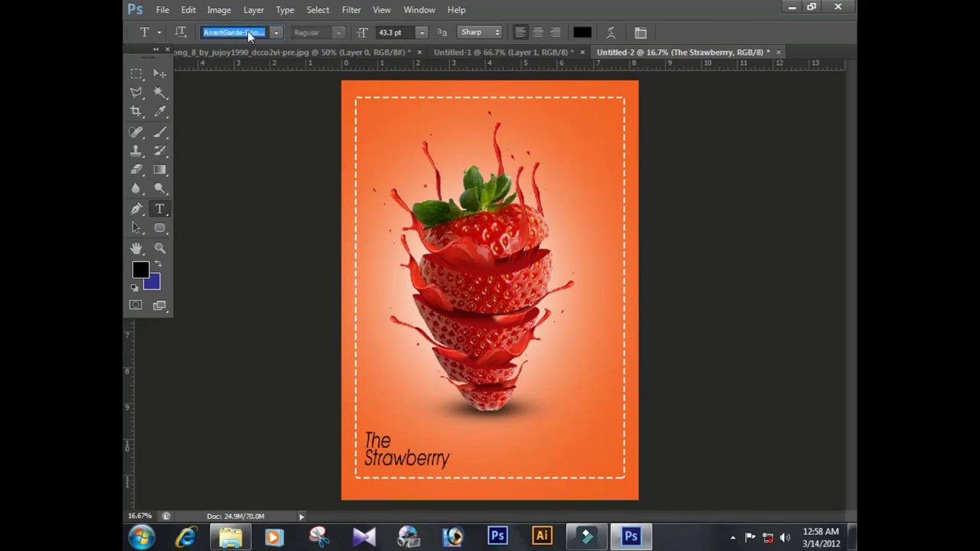
{"action": "key", "text": "Down"}
{"action": "key", "text": "Down"}
{"action": "key", "text": "Down"}
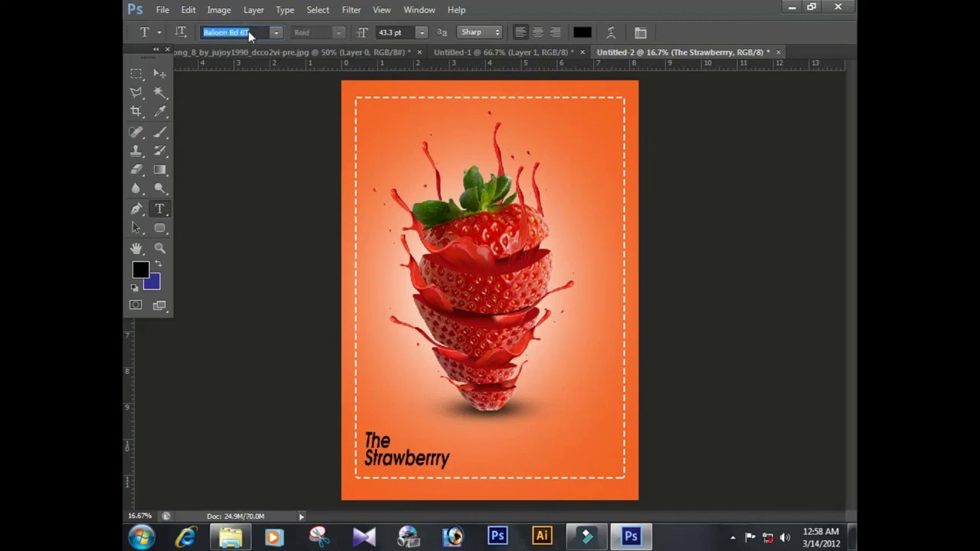
{"action": "left_click", "coordinate": [582, 32]}
{"action": "left_click_drag", "start_coordinate": [398, 377], "coordinate": [239, 271]}
{"action": "left_click", "coordinate": [693, 316]}
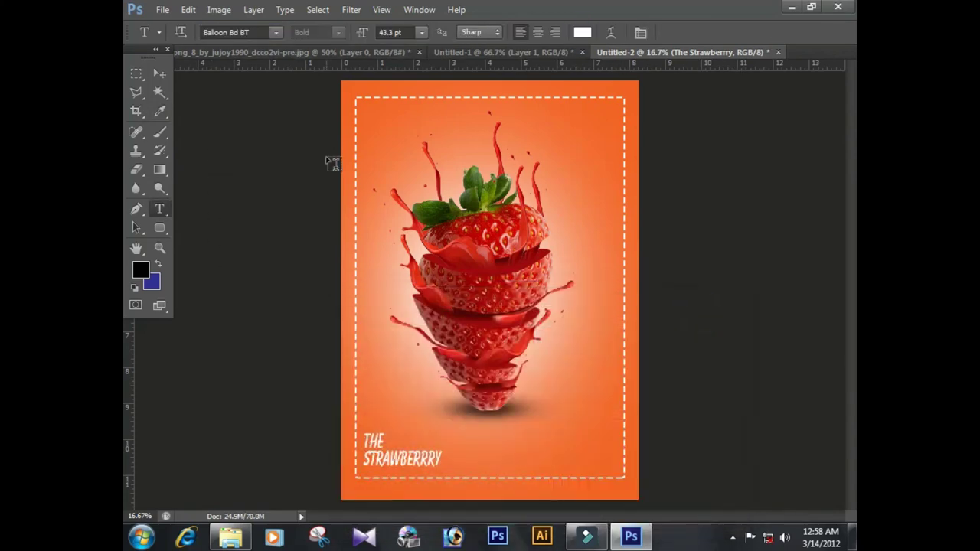
Step through the font list and set the title font to Black Chancery.
{"action": "left_click", "coordinate": [250, 33]}
{"action": "key", "text": "Down"}
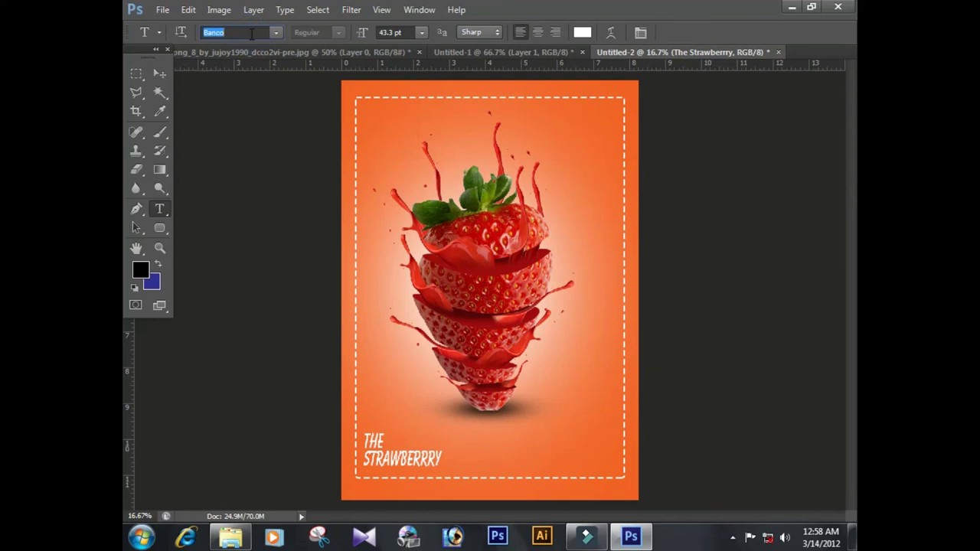
{"action": "key", "text": "Down"}
{"action": "key", "text": "Down"}
{"action": "key", "text": "Down"}
{"action": "key", "text": "Down"}
{"action": "key", "text": "Down"}
{"action": "key", "text": "Down"}
{"action": "key", "text": "Down"}
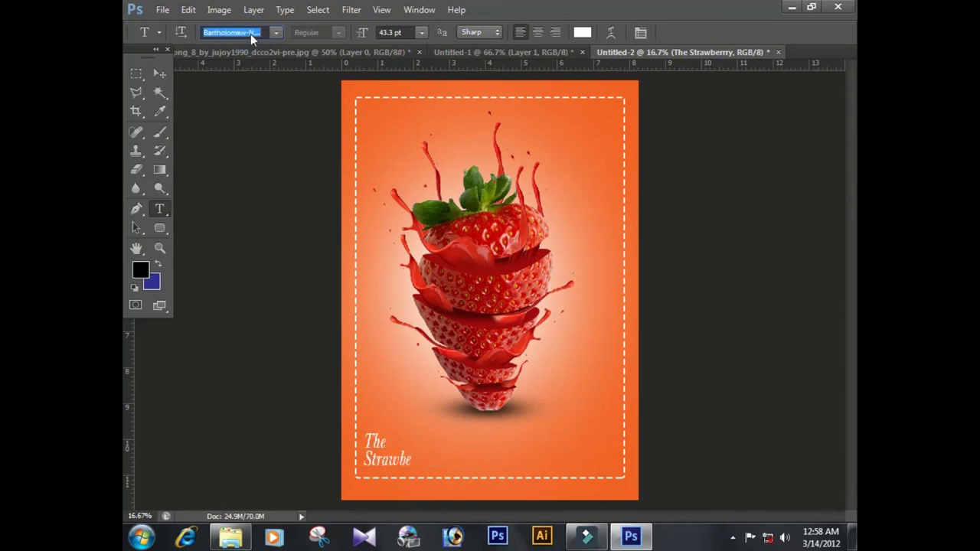
{"action": "key", "text": "Down"}
{"action": "key", "text": "Down"}
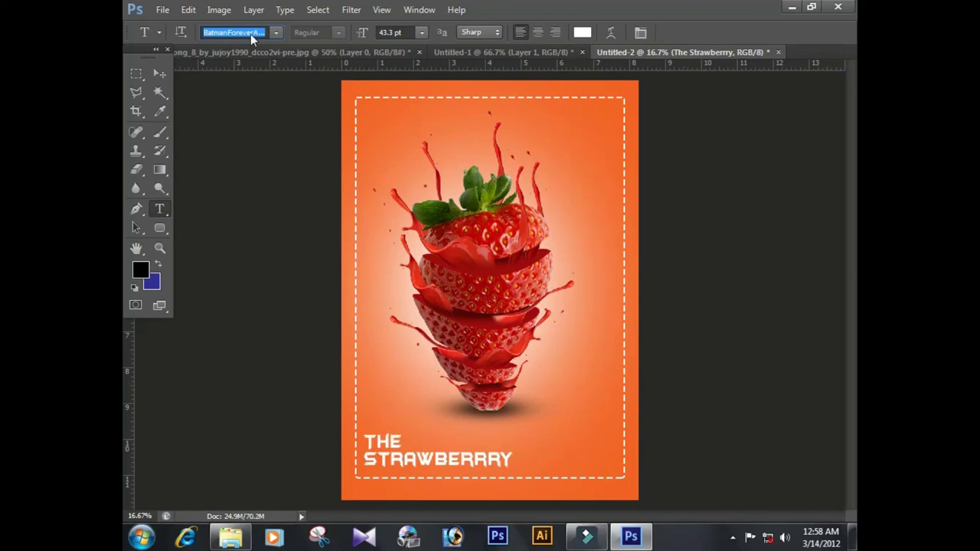
{"action": "key", "text": "Down"}
{"action": "key", "text": "Down"}
{"action": "key", "text": "Down"}
{"action": "key", "text": "Down"}
{"action": "key", "text": "Down"}
{"action": "key", "text": "Down"}
{"action": "key", "text": "Down"}
{"action": "key", "text": "Down"}
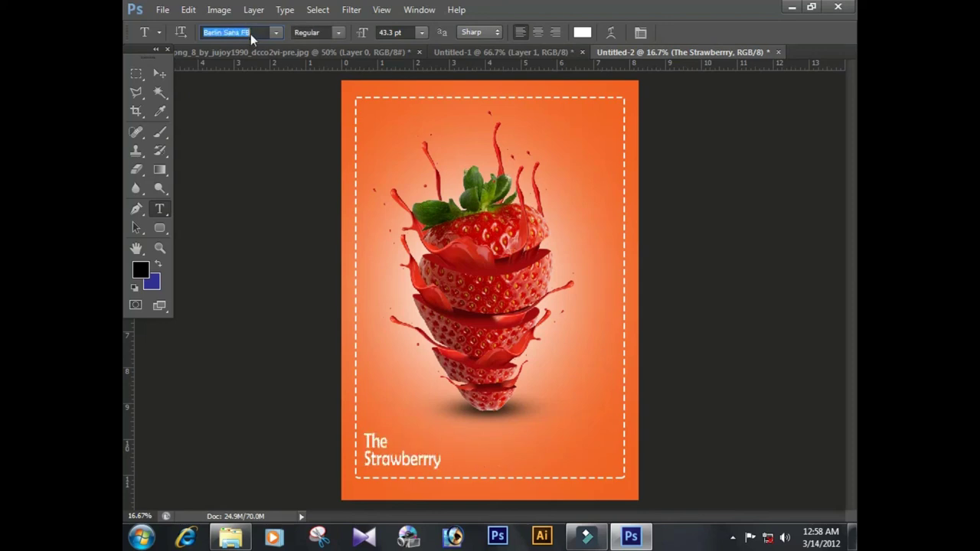
{"action": "key", "text": "Down"}
{"action": "key", "text": "Down"}
{"action": "key", "text": "Down"}
{"action": "key", "text": "Down"}
{"action": "key", "text": "Down"}
{"action": "key", "text": "Down"}
{"action": "key", "text": "Down"}
{"action": "key", "text": "Down"}
{"action": "key", "text": "Down"}
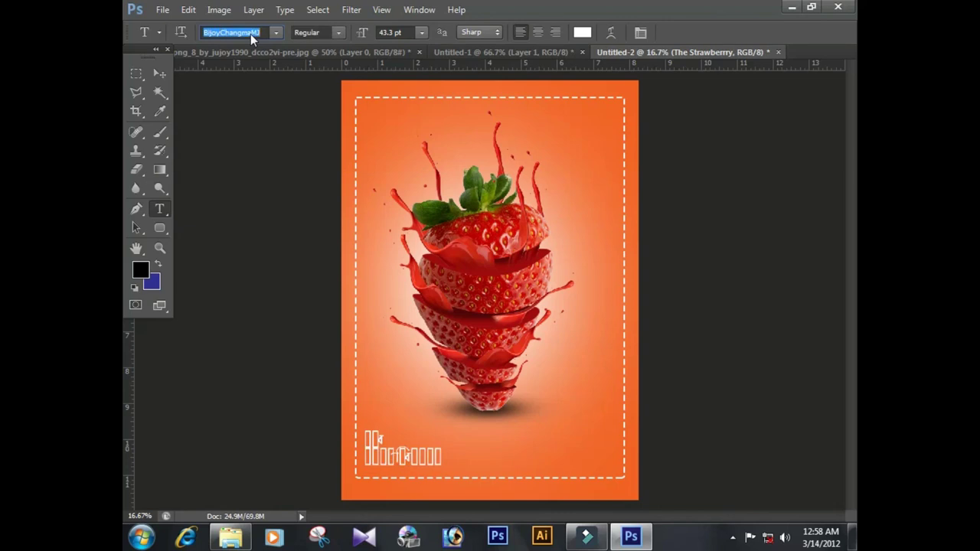
{"action": "key", "text": "Down"}
{"action": "key", "text": "Down"}
{"action": "key", "text": "Down"}
{"action": "key", "text": "Down"}
{"action": "key", "text": "Down"}
{"action": "key", "text": "Down"}
{"action": "key", "text": "Down"}
{"action": "key", "text": "Down"}
{"action": "key", "text": "Down"}
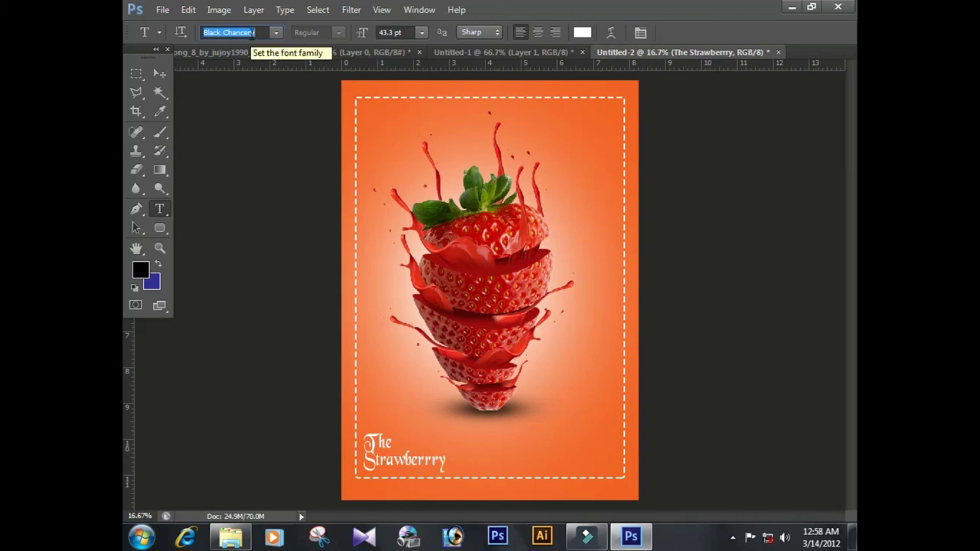
{"action": "key", "text": "Return"}
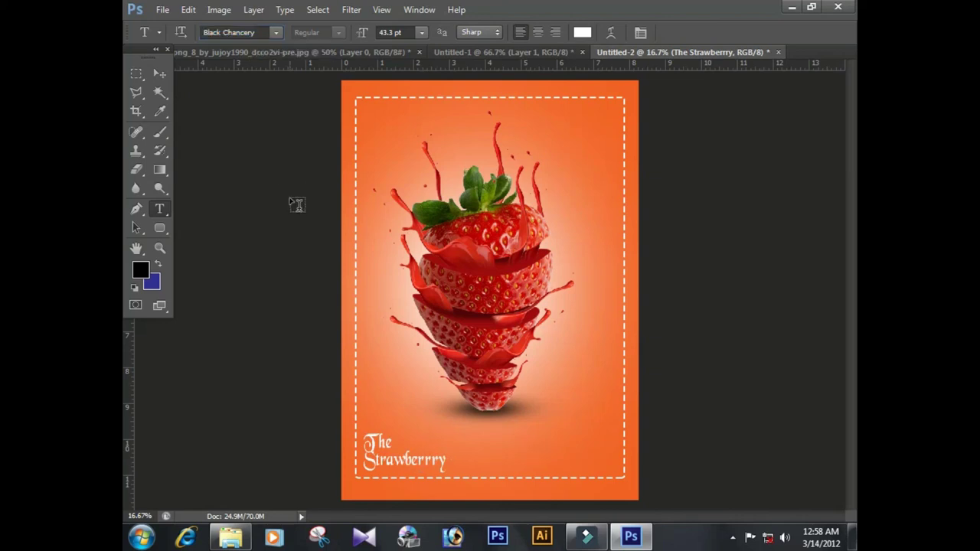
{"action": "left_click", "coordinate": [417, 459]}
Set the whole title's leading to Auto in the Character panel and commit.
{"action": "key", "text": "ctrl+a"}
{"action": "key", "text": "ctrl+t"}
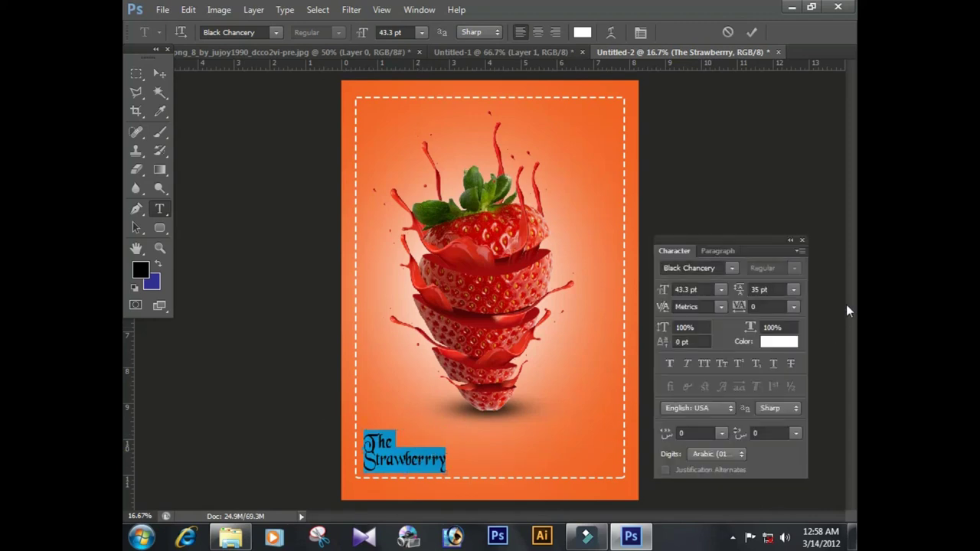
{"action": "left_click", "coordinate": [793, 289]}
{"action": "left_click", "coordinate": [781, 62]}
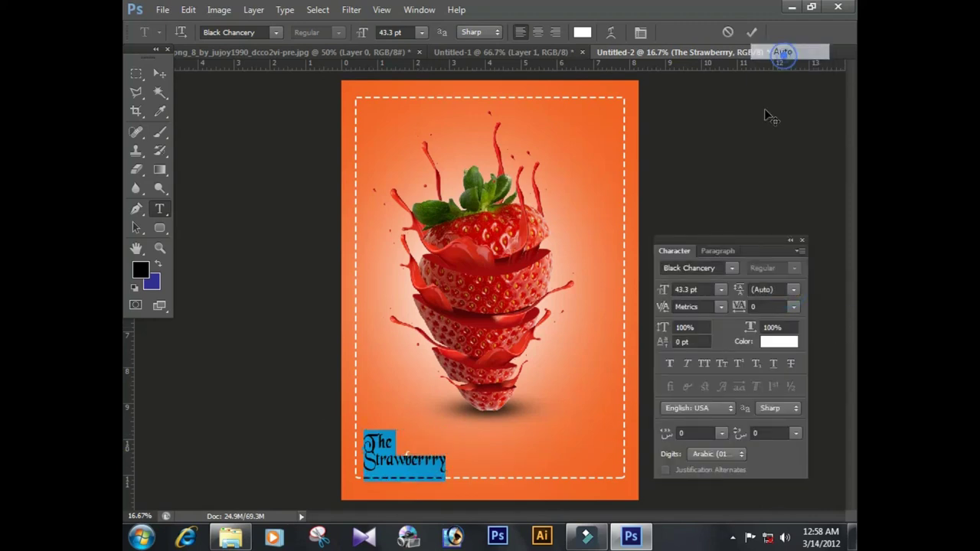
{"action": "left_click", "coordinate": [426, 465]}
Move the title into the bottom-left corner inside the dashed border.
{"action": "left_click", "coordinate": [160, 73]}
{"action": "left_click_drag", "start_coordinate": [320, 349], "coordinate": [394, 433]}
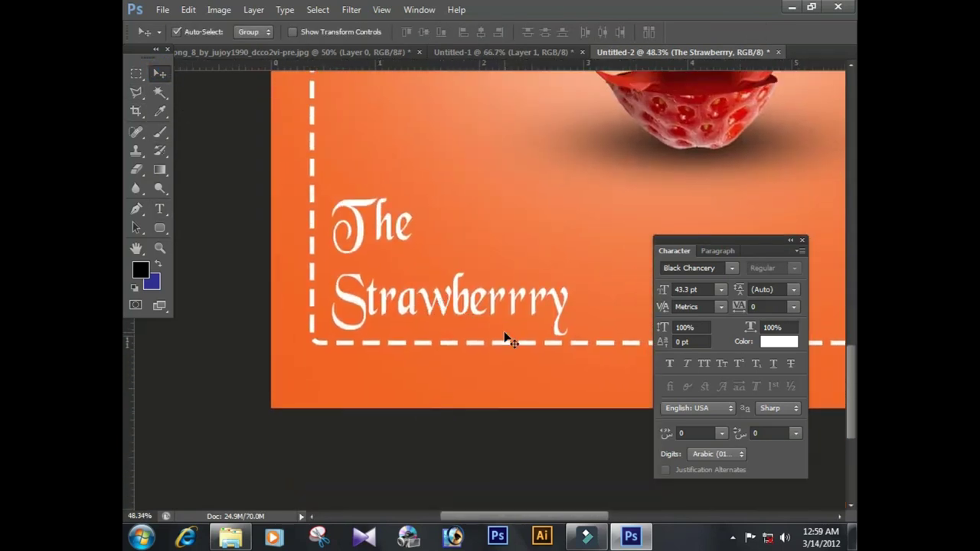
{"action": "key", "text": "Tab"}
{"action": "left_click_drag", "start_coordinate": [527, 286], "coordinate": [538, 268]}
{"action": "key", "text": "Right"}
{"action": "key", "text": "Right"}
{"action": "key", "text": "Right"}
{"action": "key", "text": "Right"}
{"action": "key", "text": "Right"}
{"action": "key", "text": "Right"}
{"action": "key", "text": "Right"}
{"action": "key", "text": "Right"}
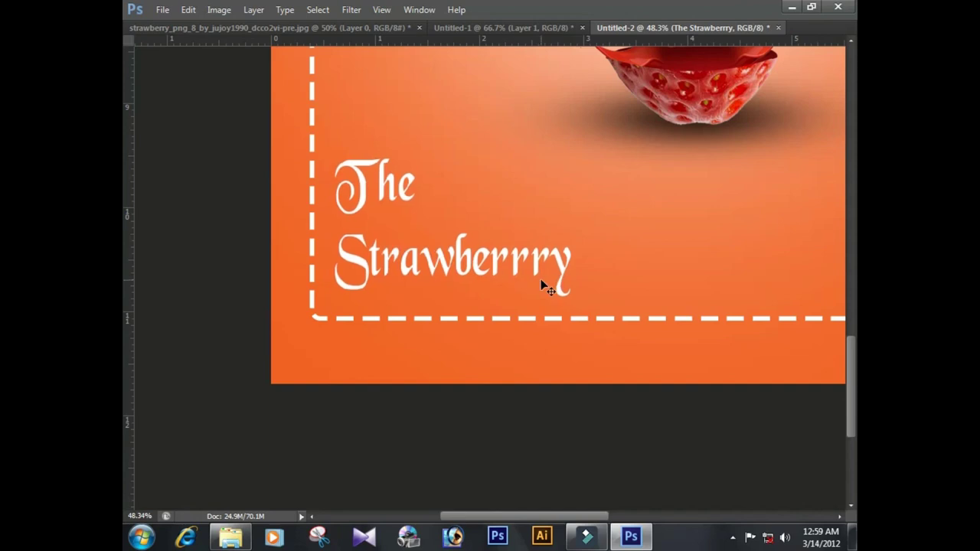
{"action": "key", "text": "alt+l"}
Add a drop shadow to the title at 27% opacity with a peaked contour.
{"action": "key", "text": "y"}
{"action": "key", "text": "d"}
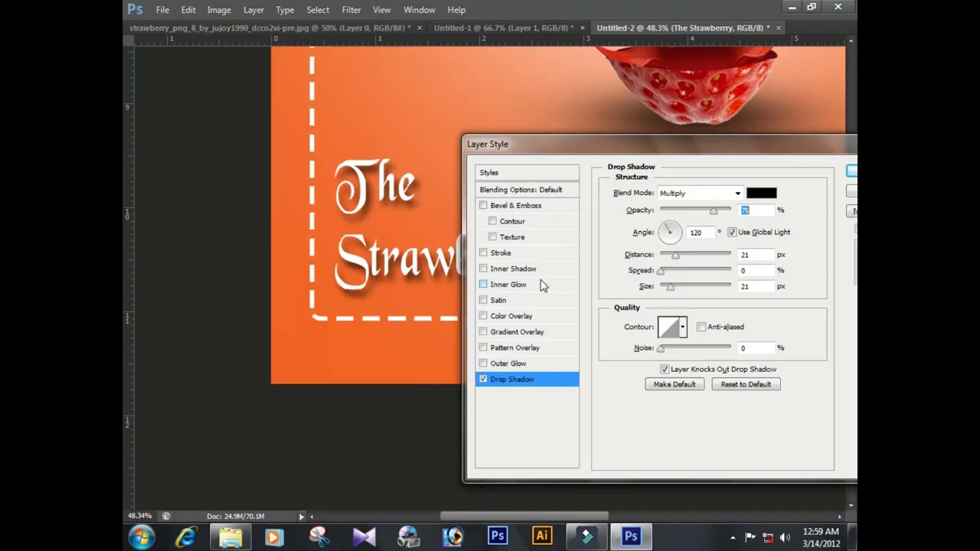
{"action": "left_click_drag", "start_coordinate": [652, 144], "coordinate": [717, 89]}
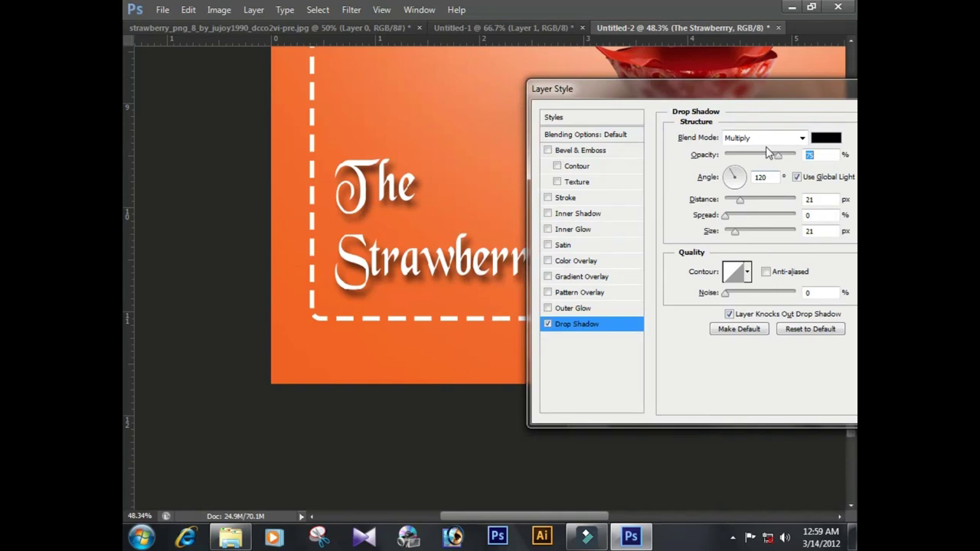
{"action": "left_click_drag", "start_coordinate": [739, 200], "coordinate": [736, 201]}
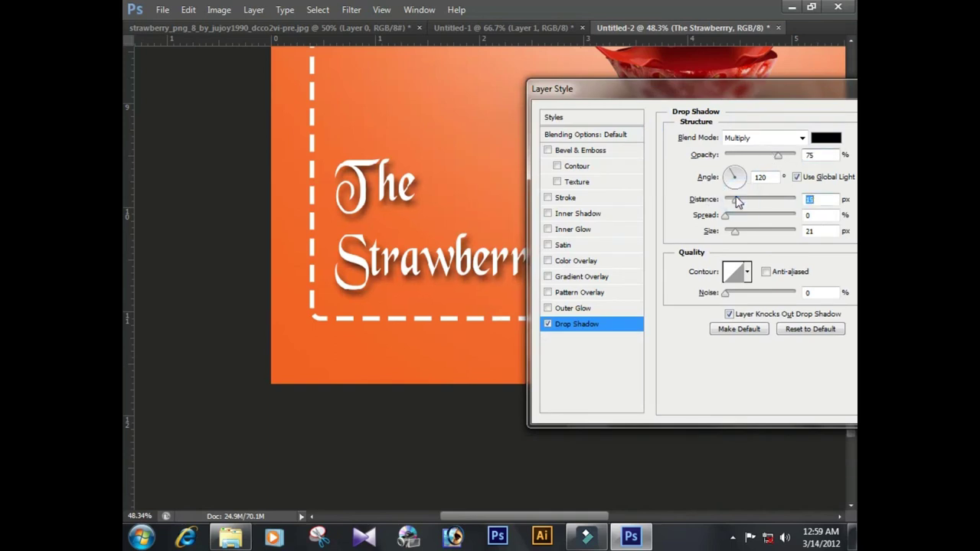
{"action": "left_click_drag", "start_coordinate": [778, 156], "coordinate": [760, 157]}
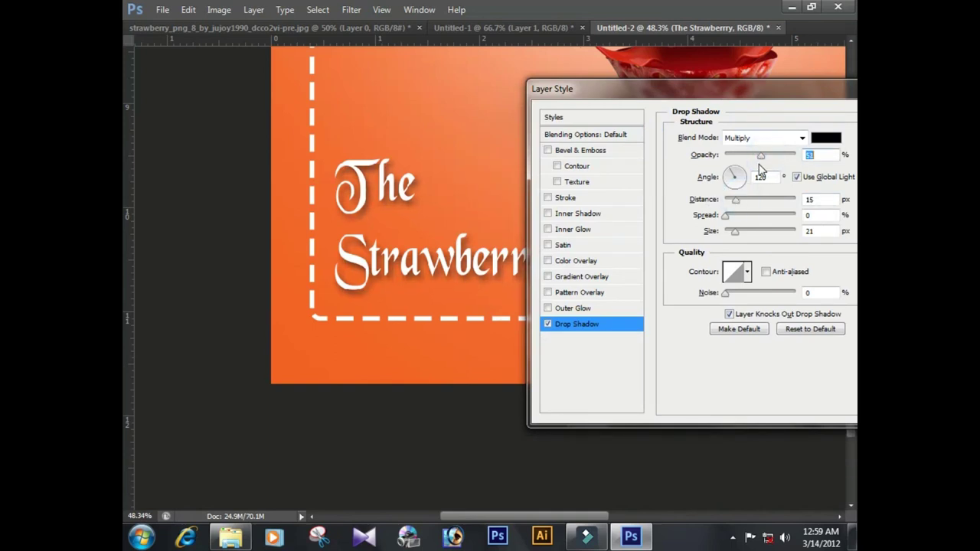
{"action": "left_click_drag", "start_coordinate": [726, 215], "coordinate": [739, 232]}
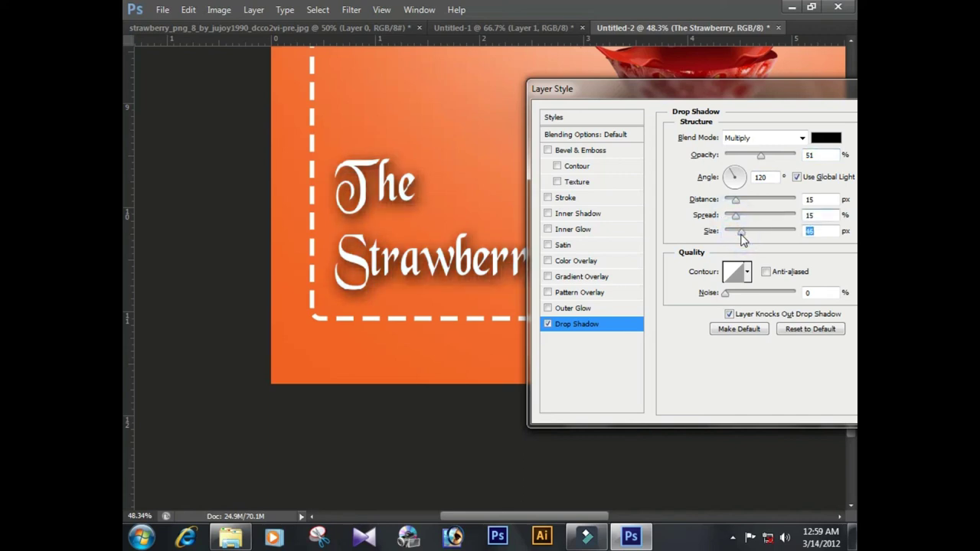
{"action": "left_click_drag", "start_coordinate": [749, 155], "coordinate": [745, 159]}
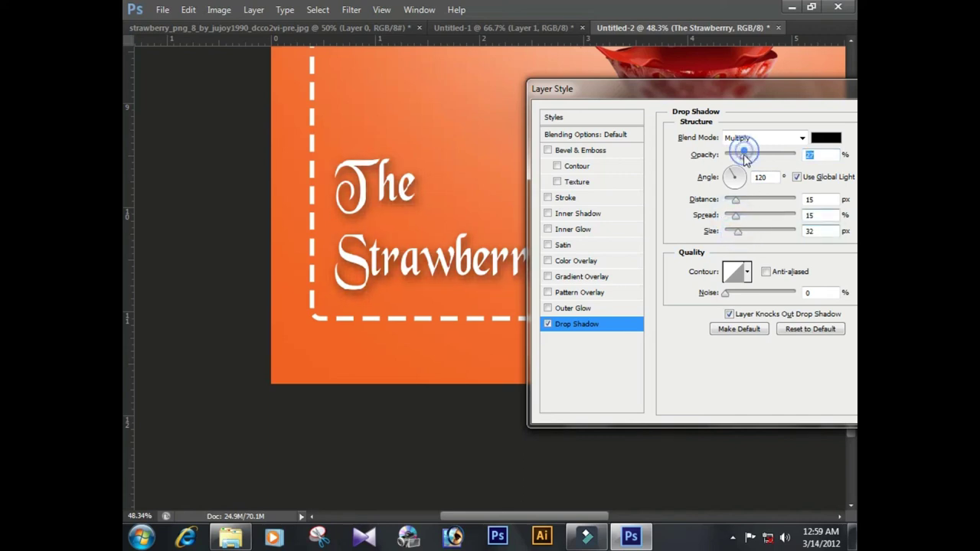
{"action": "left_click_drag", "start_coordinate": [736, 200], "coordinate": [743, 200]}
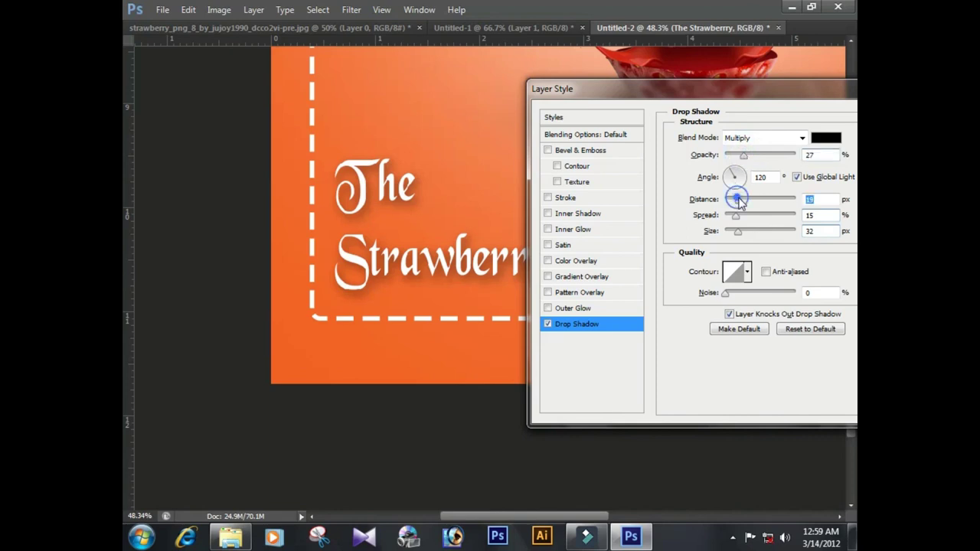
{"action": "left_click", "coordinate": [747, 271]}
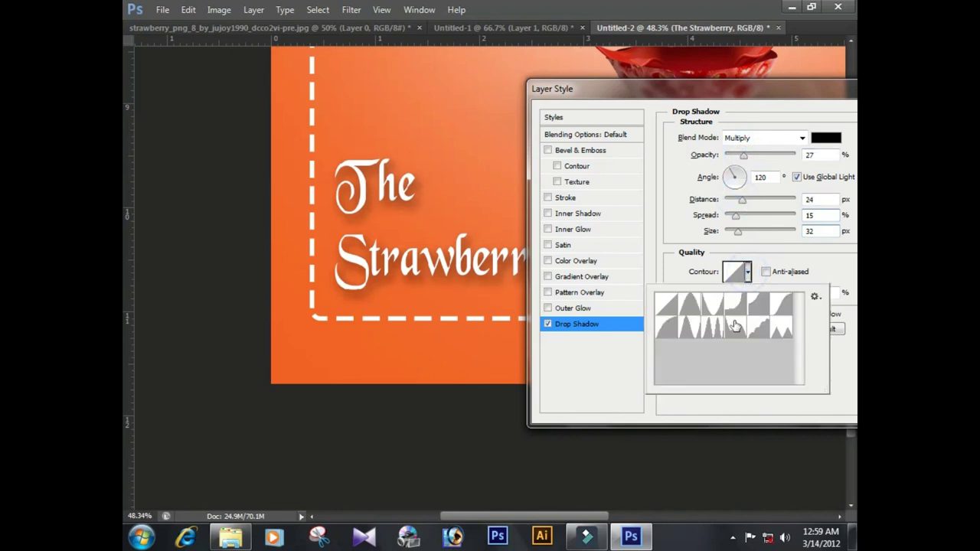
{"action": "left_click", "coordinate": [713, 329]}
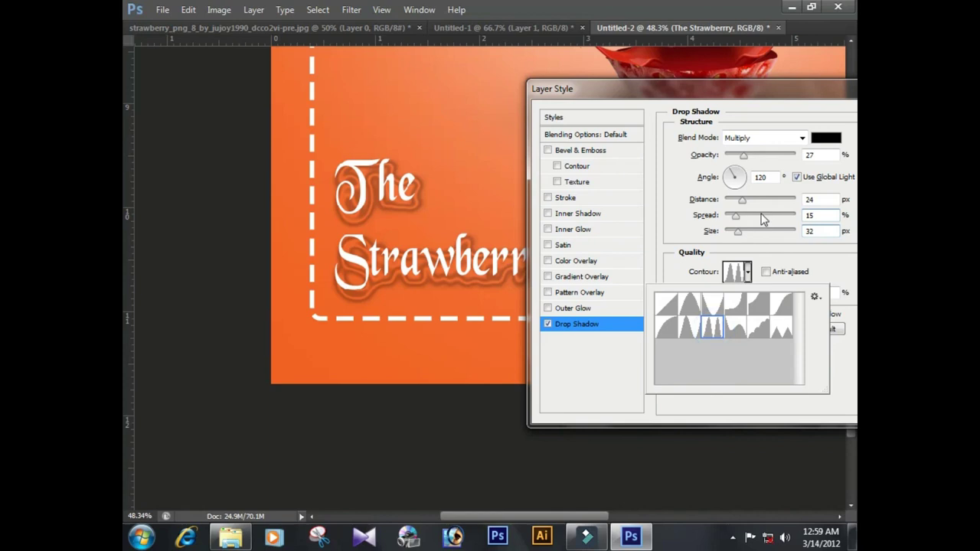
Refine the shadow to 16 px distance, wider spread and a rolling contour.
{"action": "left_click_drag", "start_coordinate": [742, 200], "coordinate": [730, 232]}
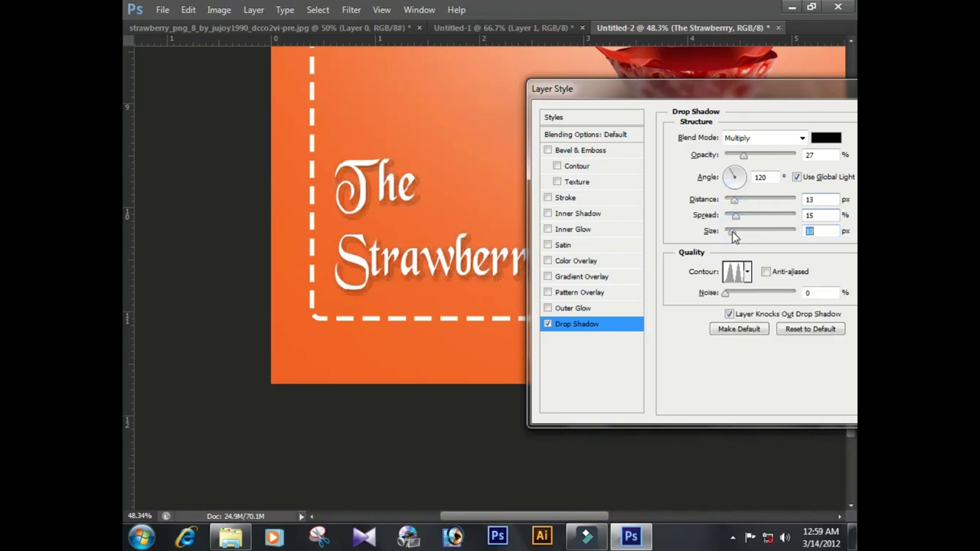
{"action": "left_click_drag", "start_coordinate": [735, 215], "coordinate": [743, 217]}
{"action": "left_click_drag", "start_coordinate": [732, 200], "coordinate": [737, 202]}
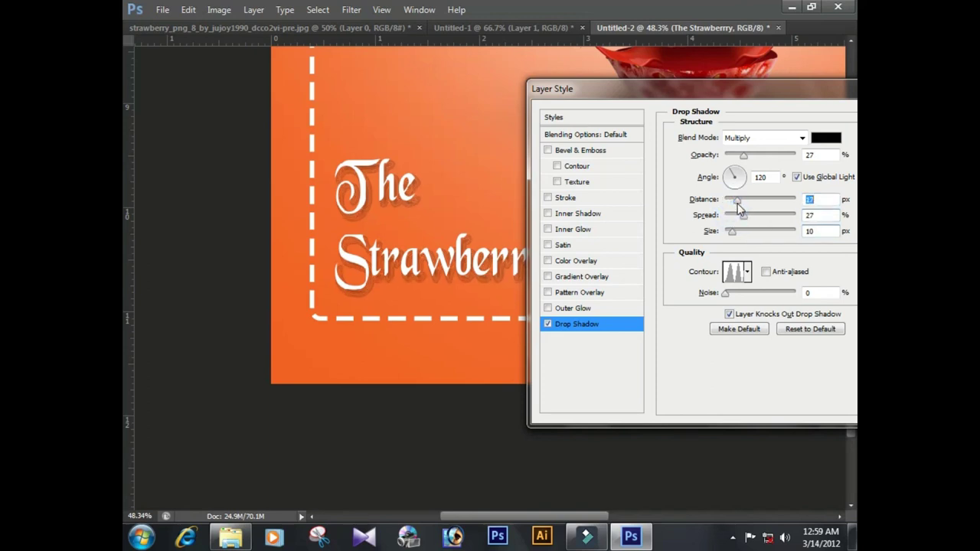
{"action": "left_click_drag", "start_coordinate": [733, 200], "coordinate": [728, 238]}
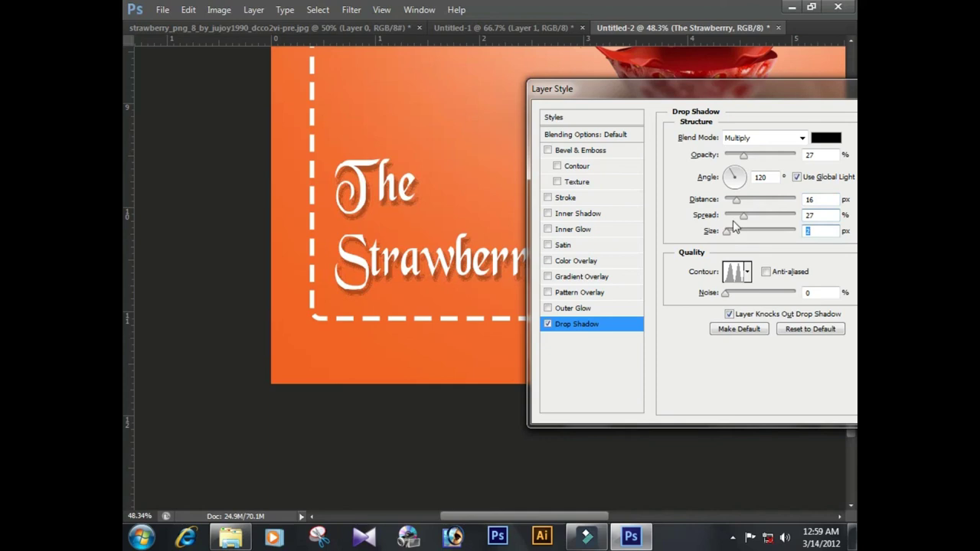
{"action": "left_click", "coordinate": [748, 273]}
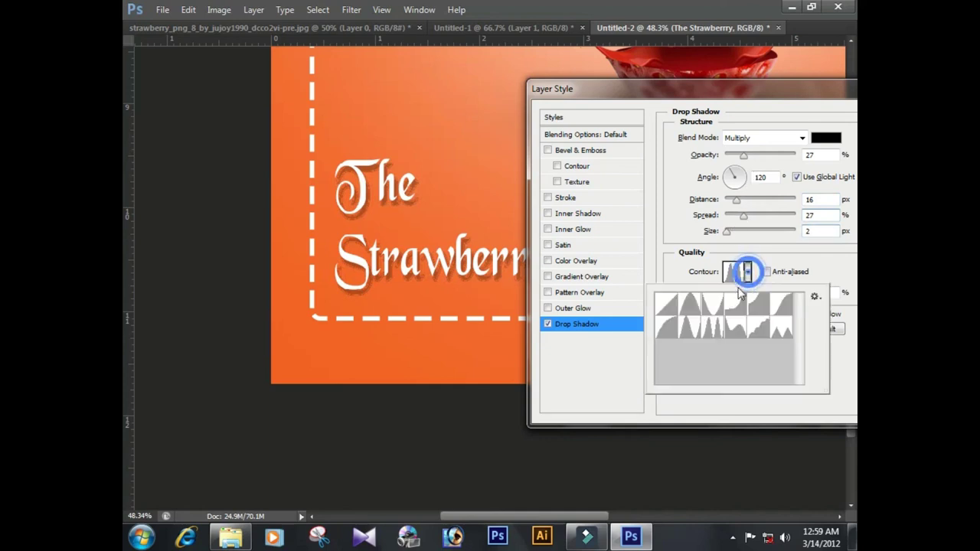
{"action": "left_click", "coordinate": [690, 328]}
{"action": "left_click", "coordinate": [701, 307]}
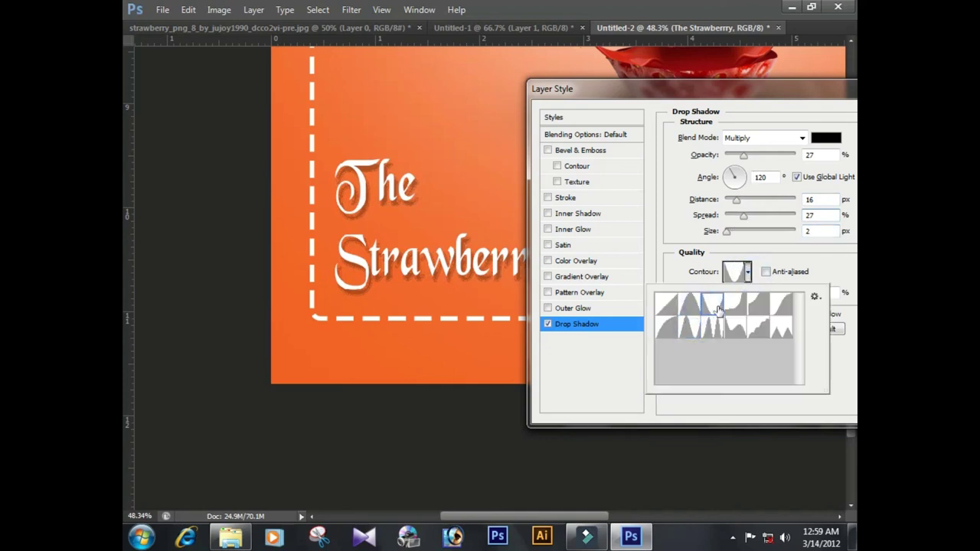
{"action": "left_click", "coordinate": [736, 328]}
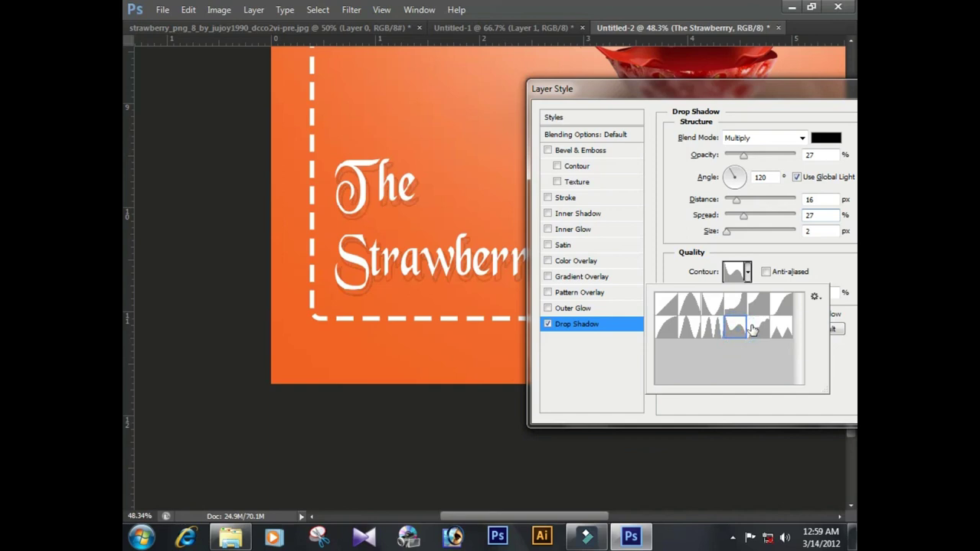
Apply the drop shadow, nudge the title down-left, and fit the poster on screen.
{"action": "left_click_drag", "start_coordinate": [807, 95], "coordinate": [711, 133]}
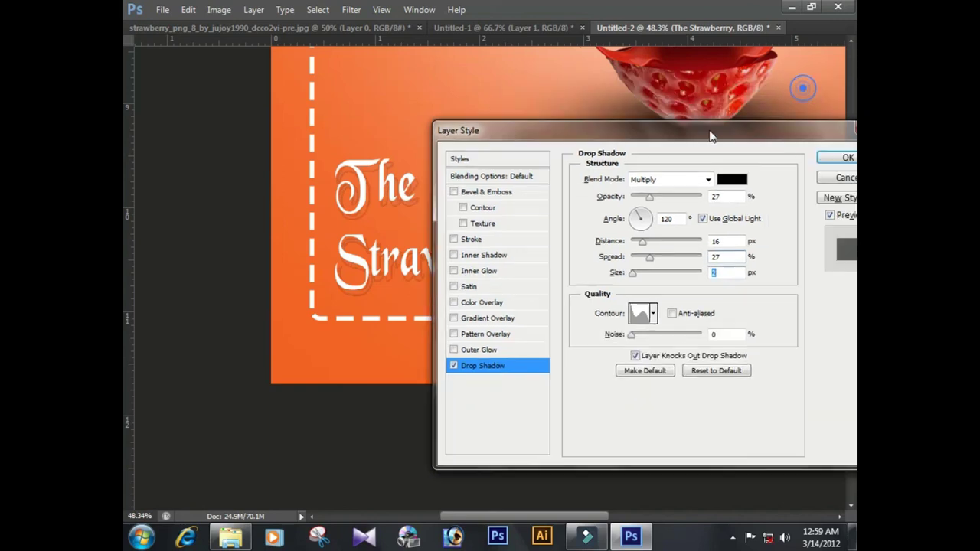
{"action": "left_click", "coordinate": [831, 156]}
{"action": "left_click_drag", "start_coordinate": [521, 253], "coordinate": [515, 267]}
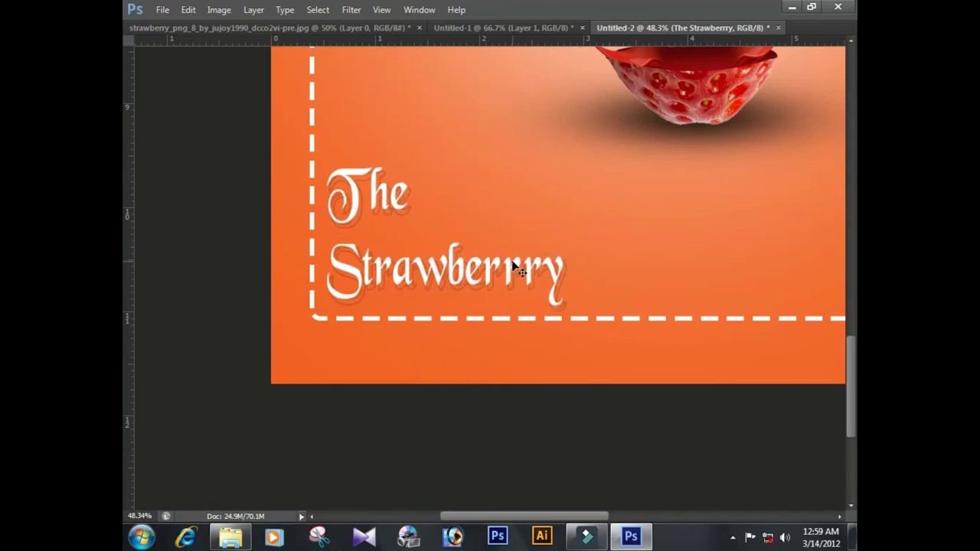
{"action": "key", "text": "ctrl+0"}
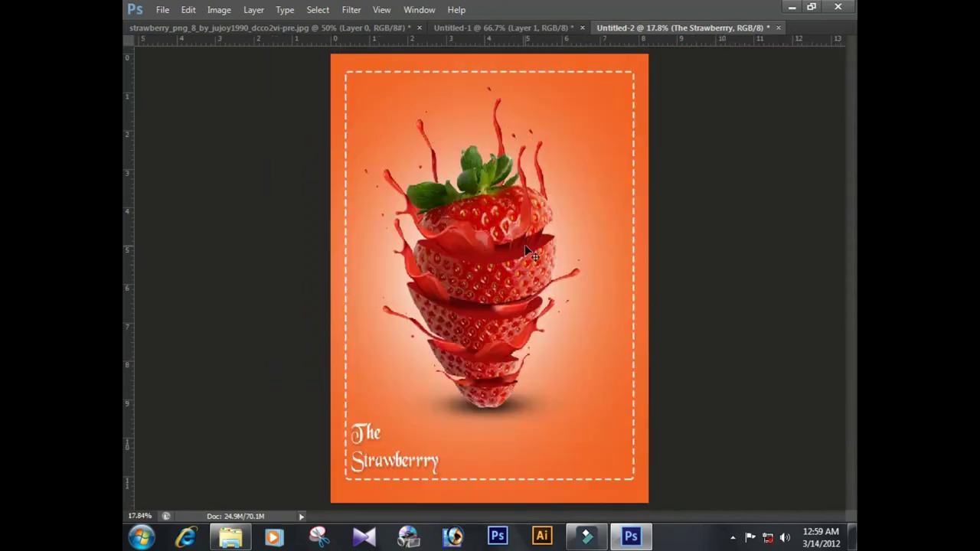